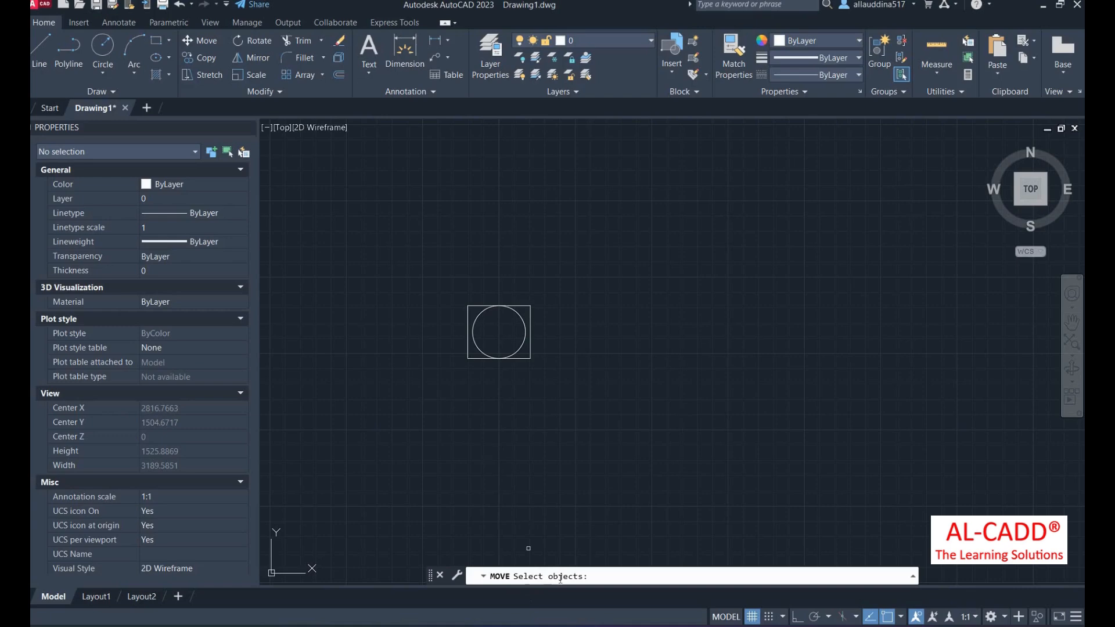
- Move the circle and square together up and right, using the square's bottom-left corner as base point
click(553, 379)
click(488, 290)
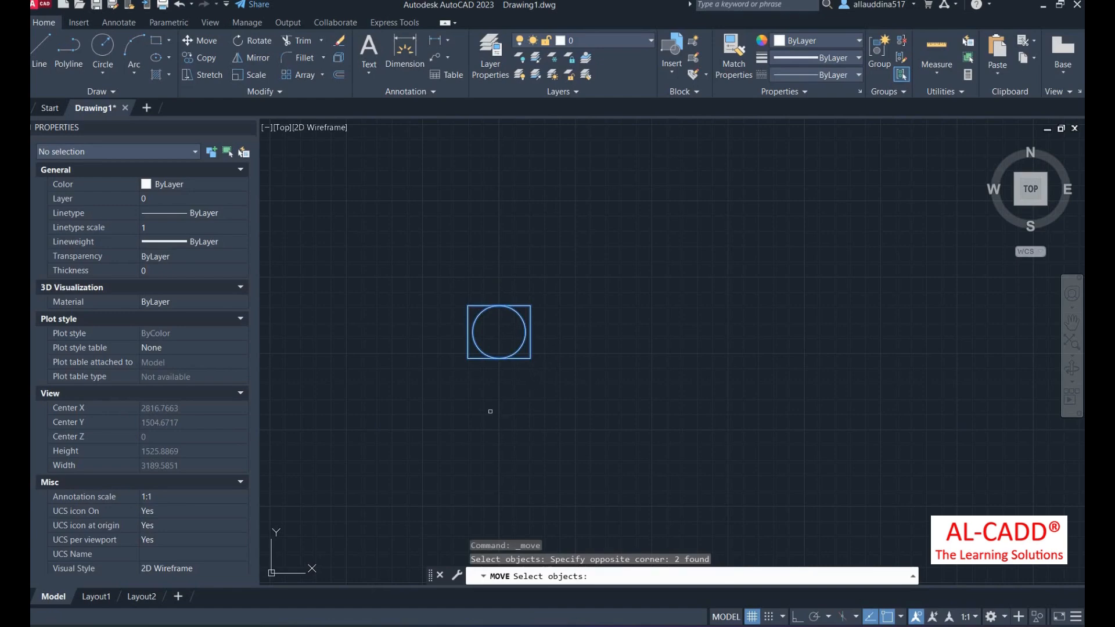
key(Return)
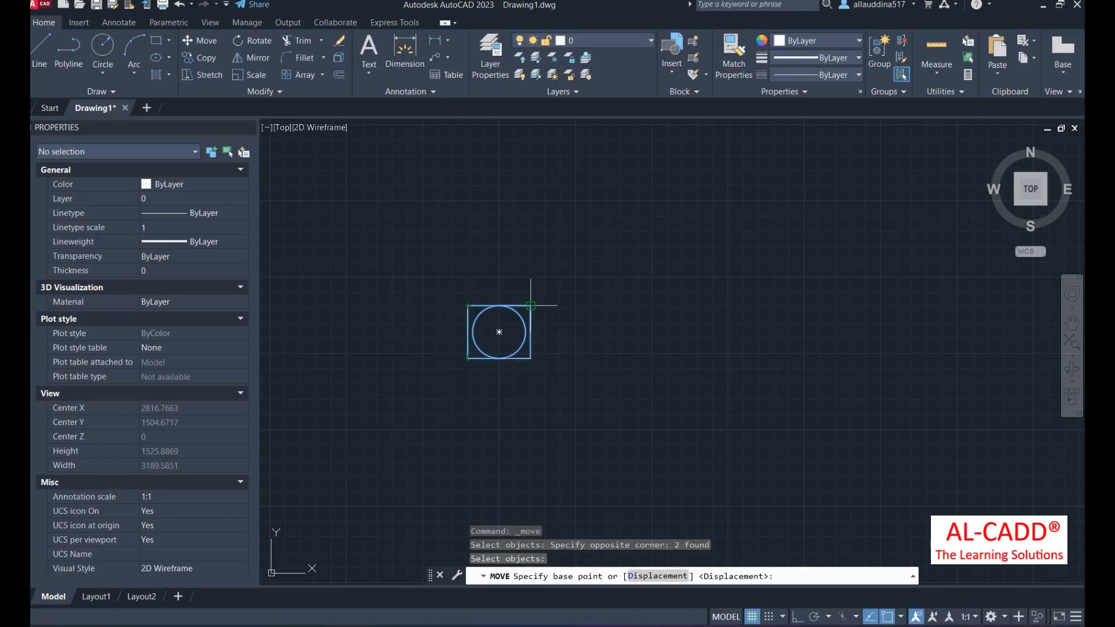
click(468, 358)
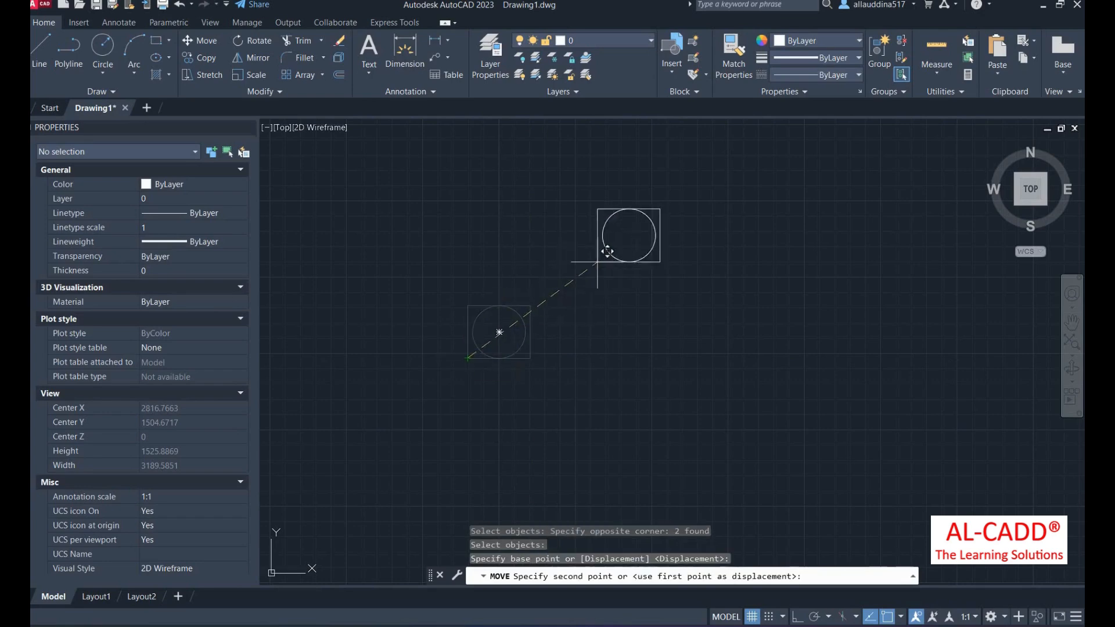
click(617, 250)
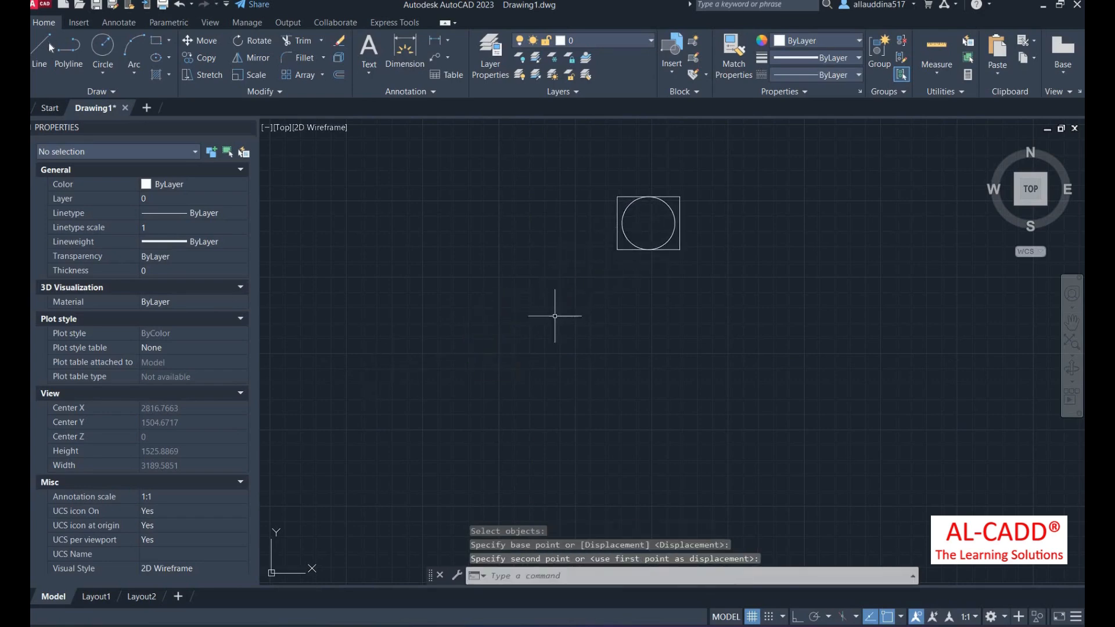
- Draw a vertical line with Ortho on, left of the symbol
text(l)
key(Return)
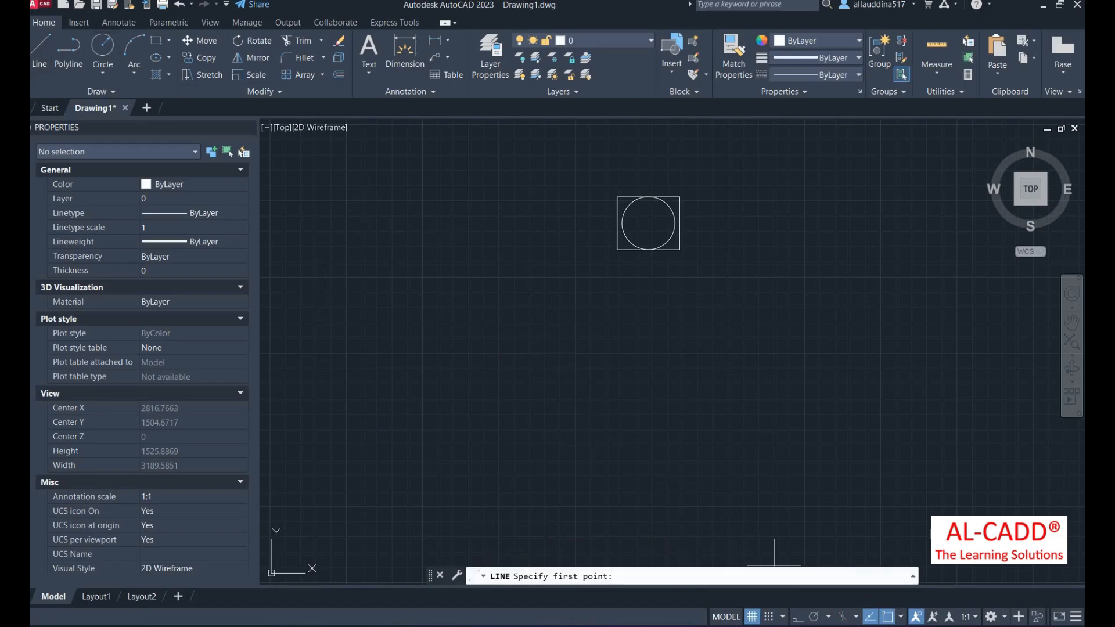
key(F8)
click(437, 246)
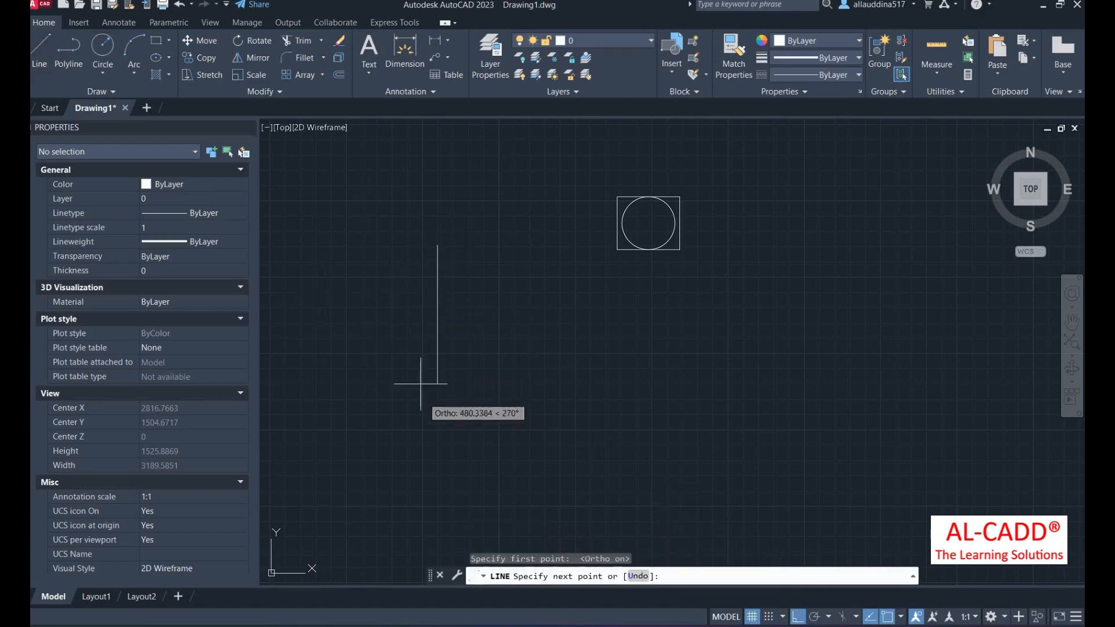
right_click(469, 296)
click(494, 307)
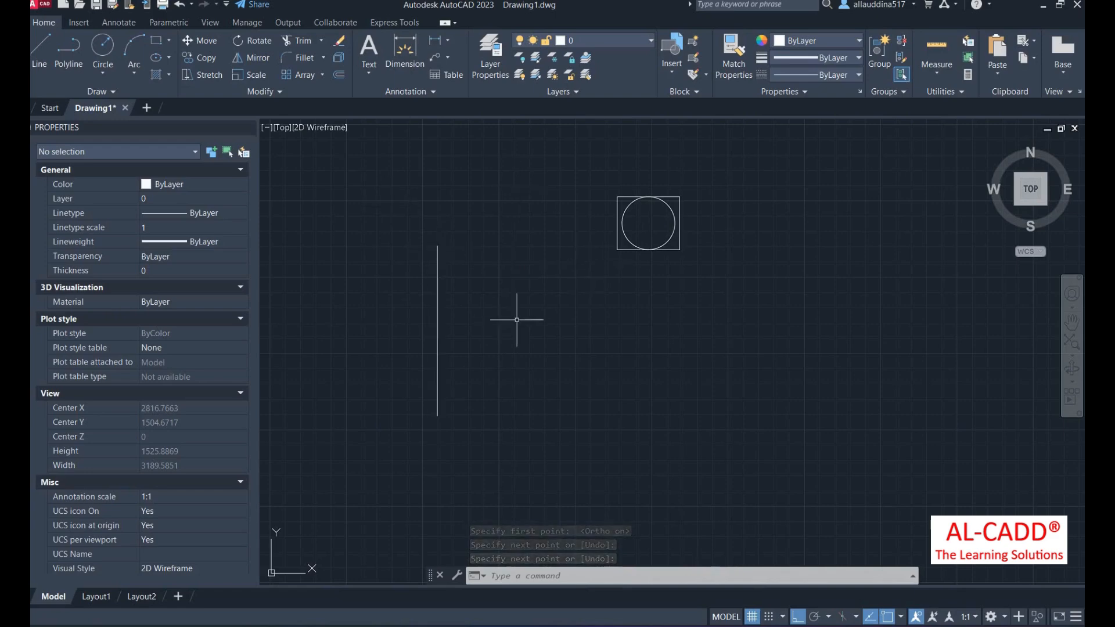
- Move the symbol so its lower-left corner sits on the line's top end
text(m)
key(Return)
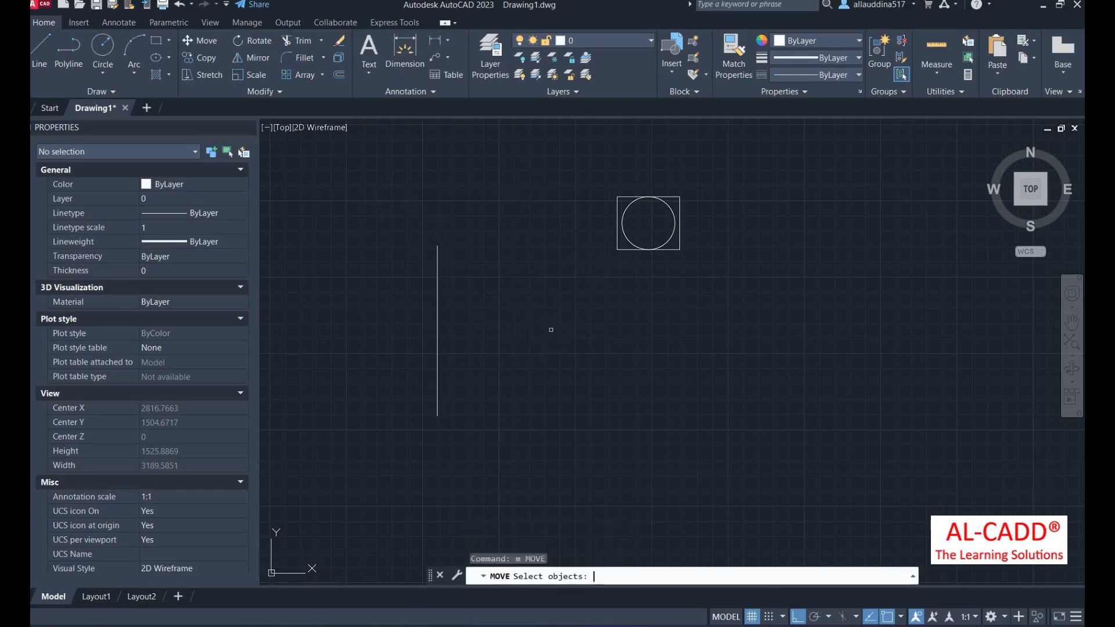
click(697, 264)
click(603, 165)
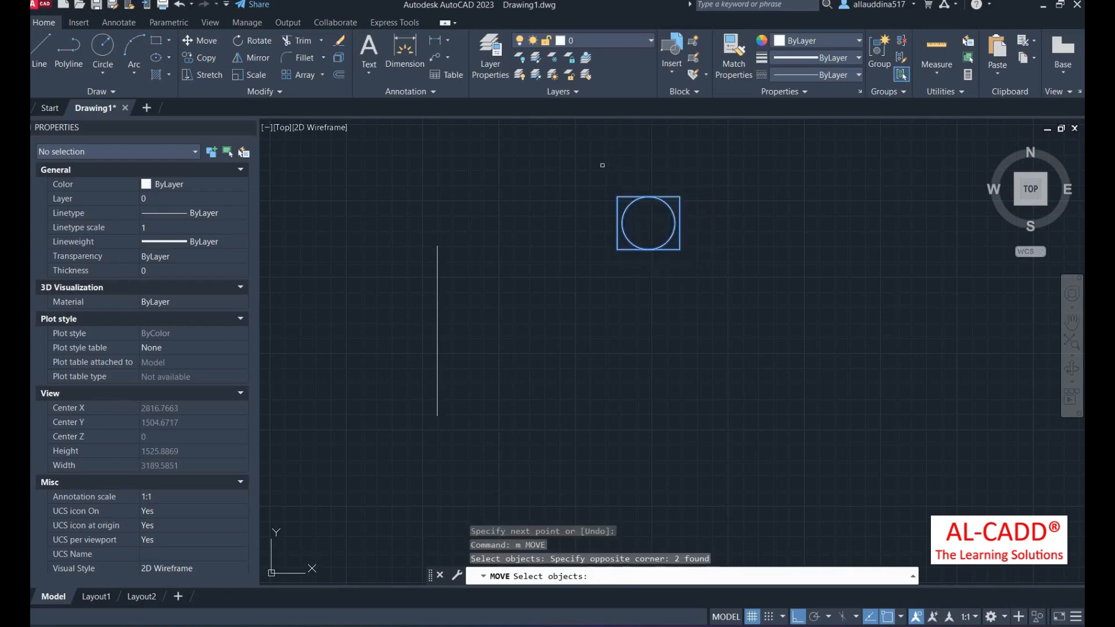
key(Return)
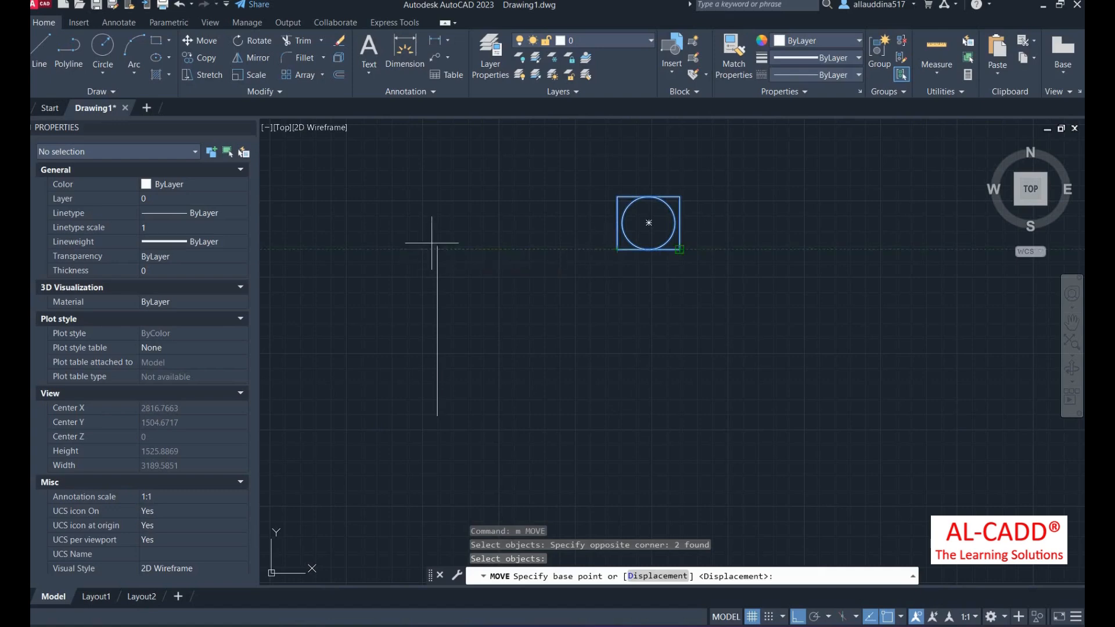
click(617, 250)
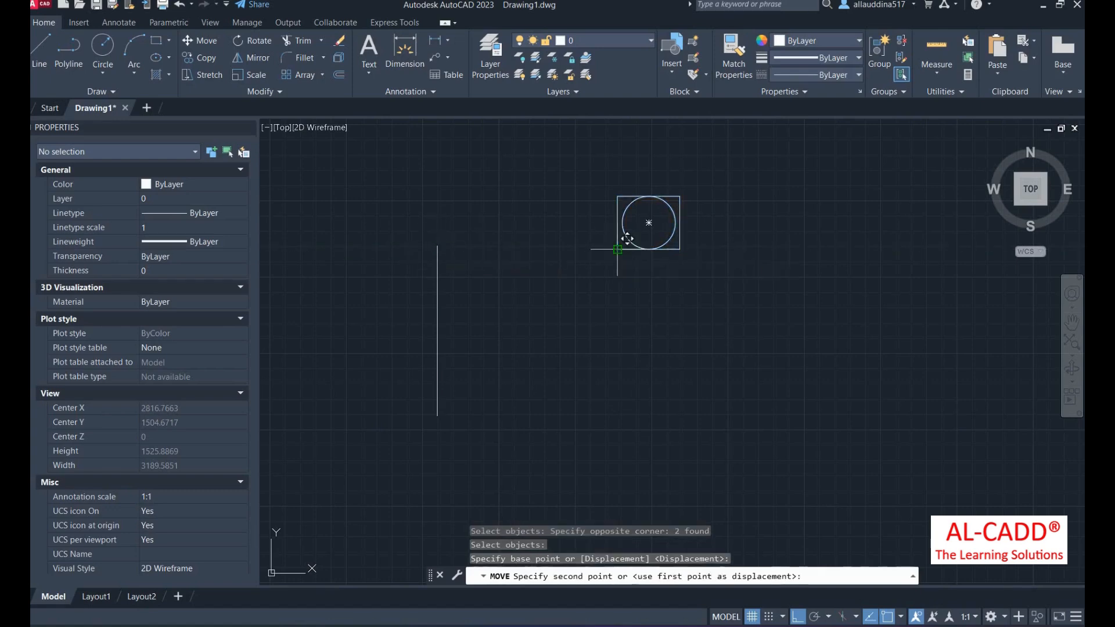
click(438, 246)
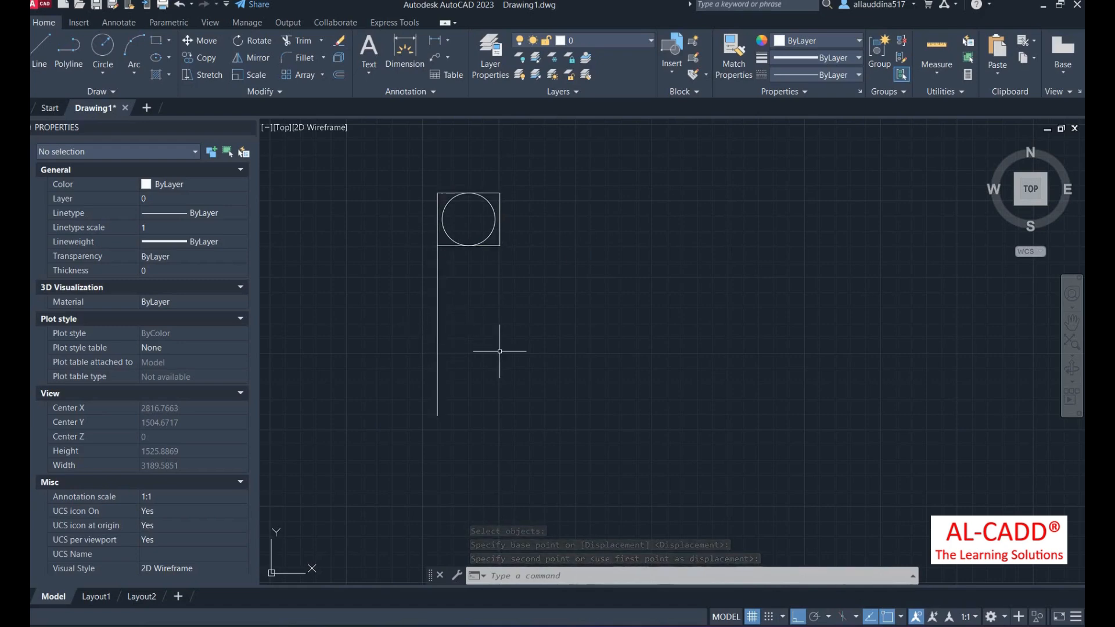
- Re-centre the symbol so its left-edge midpoint sits on the line's midpoint
text(m)
key(Return)
click(517, 313)
click(440, 176)
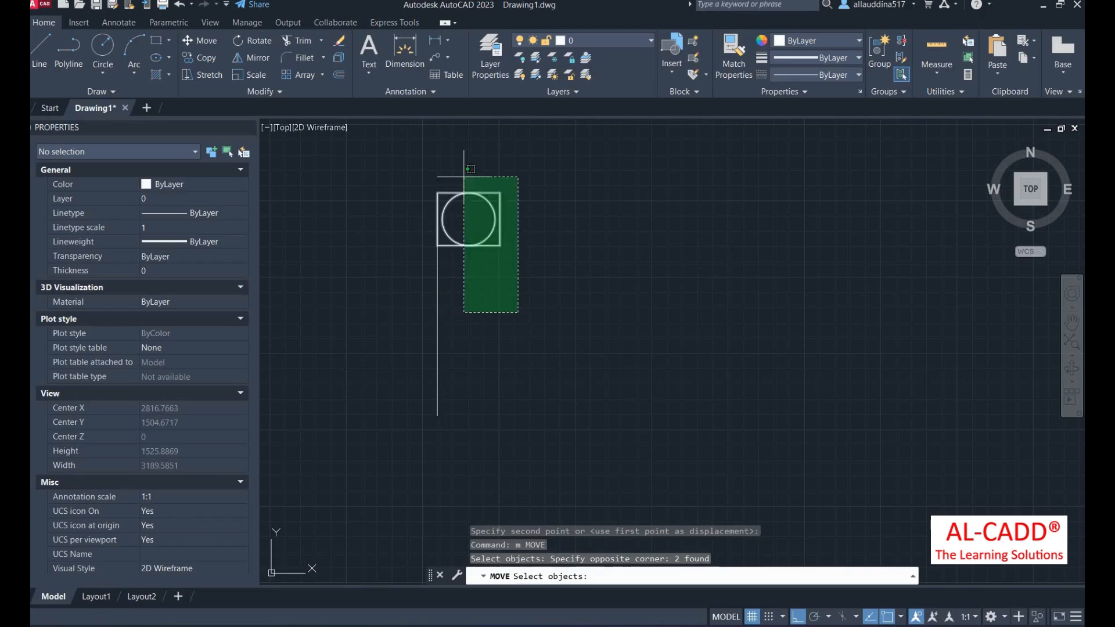
key(Return)
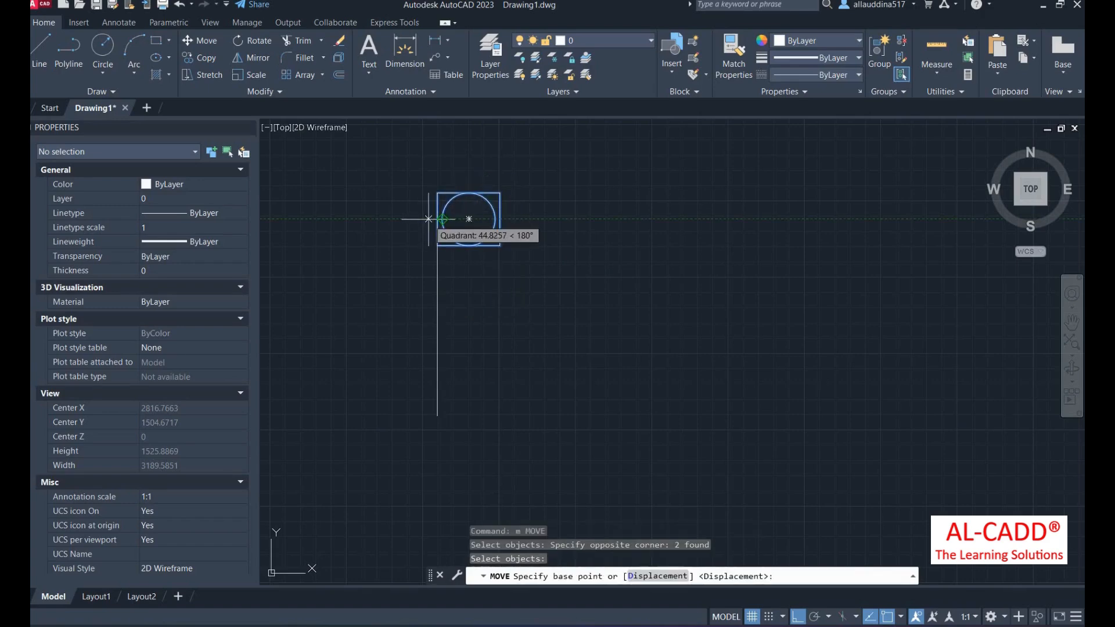
click(438, 219)
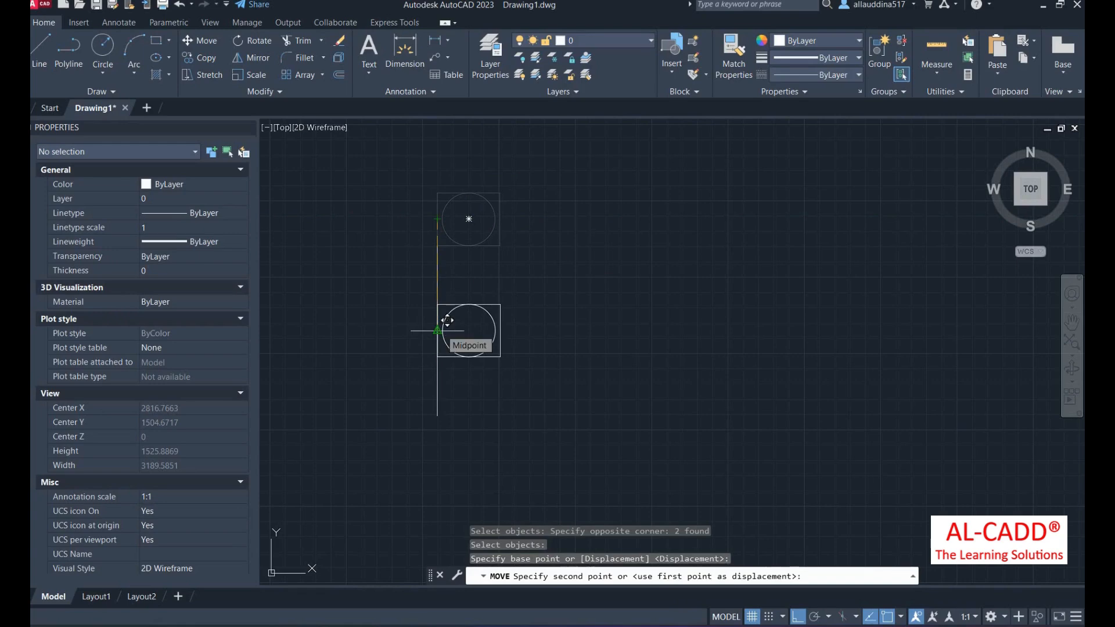
click(447, 320)
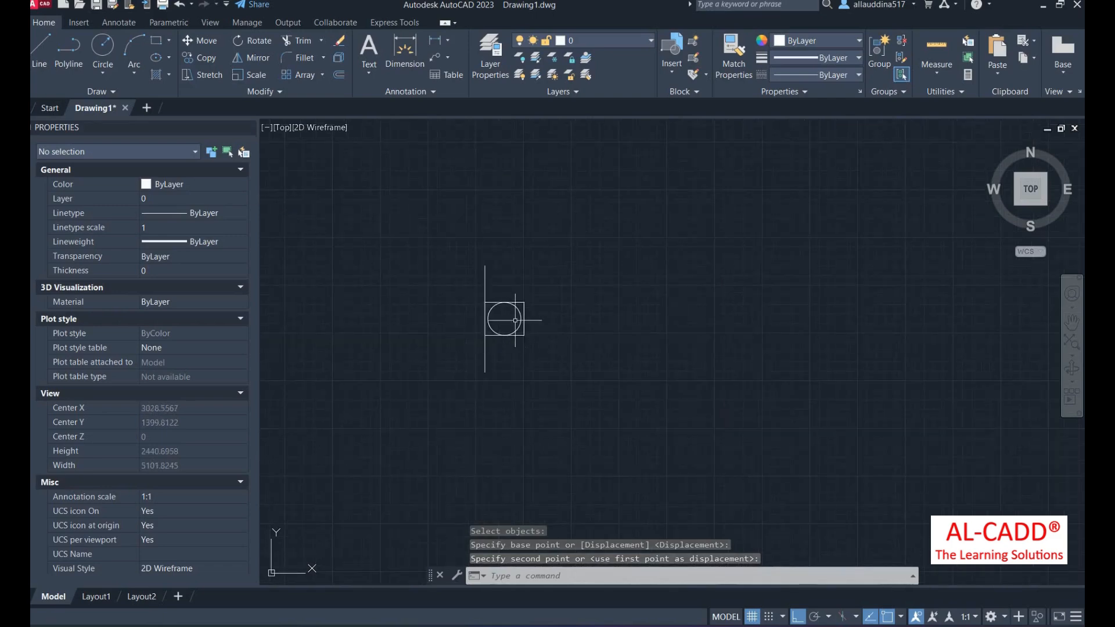
scroll(508, 319, up, 2)
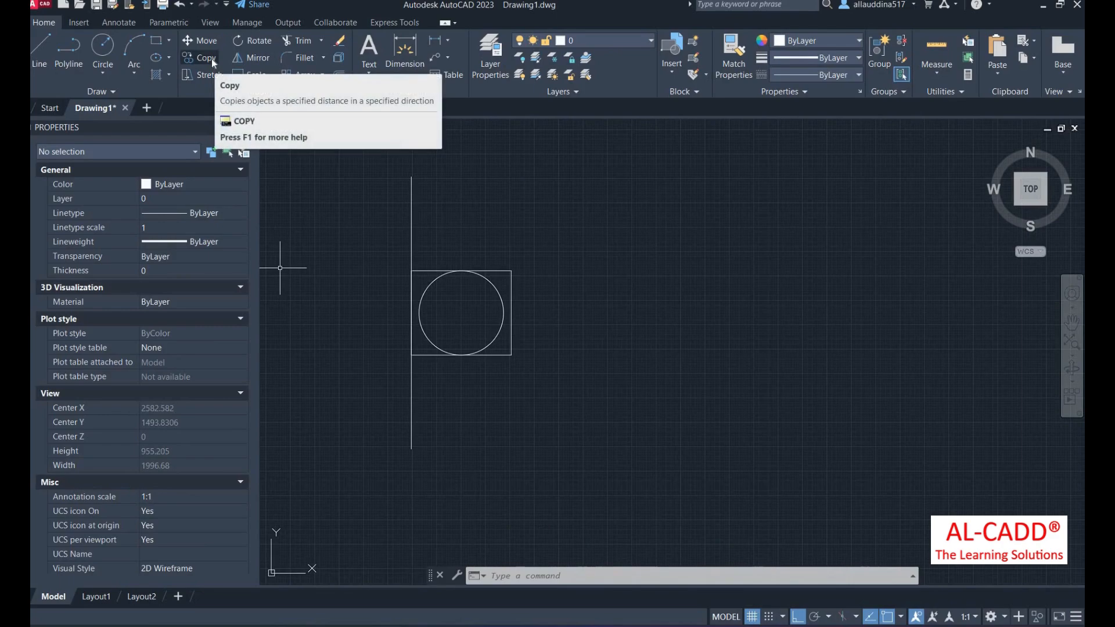
- Copy the symbol and its line three times to the right along the lower row
scroll(460, 381, down, 2)
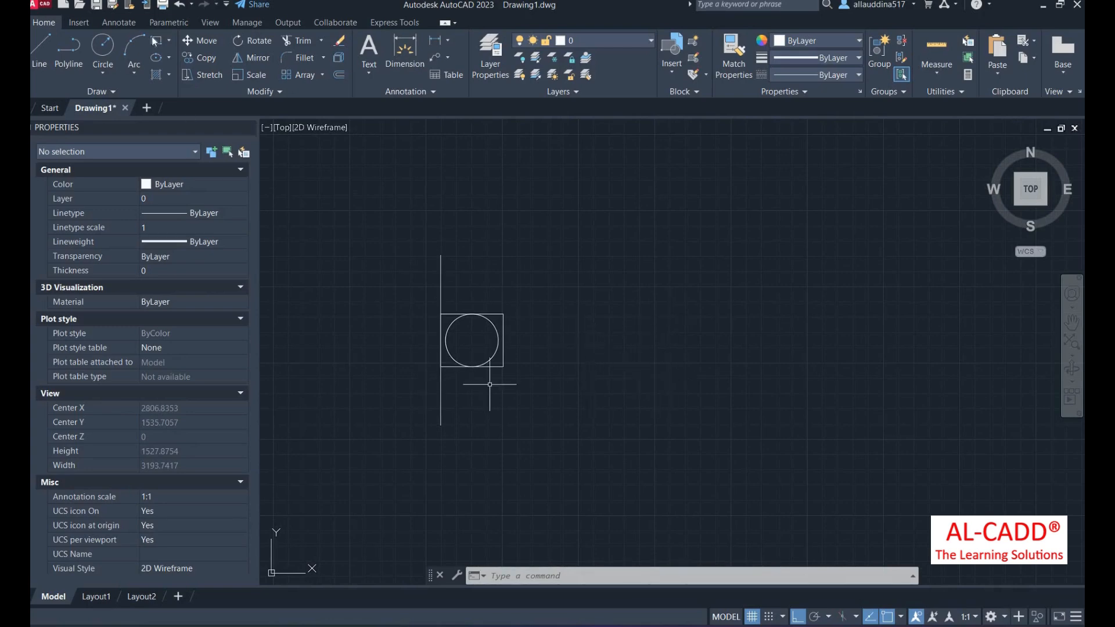
click(200, 57)
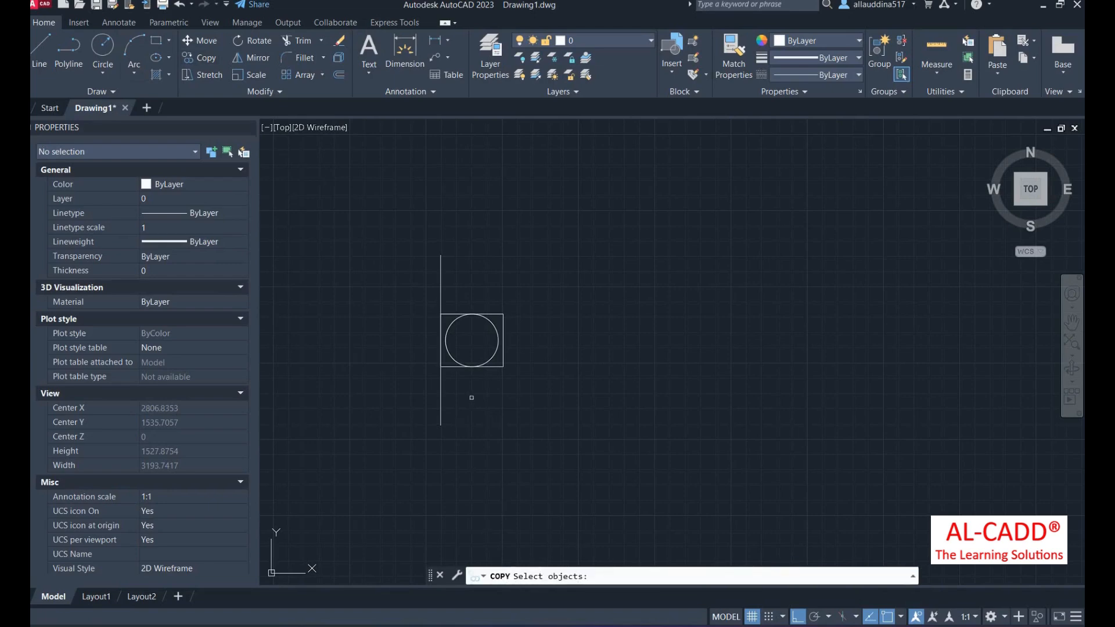
click(523, 426)
click(409, 236)
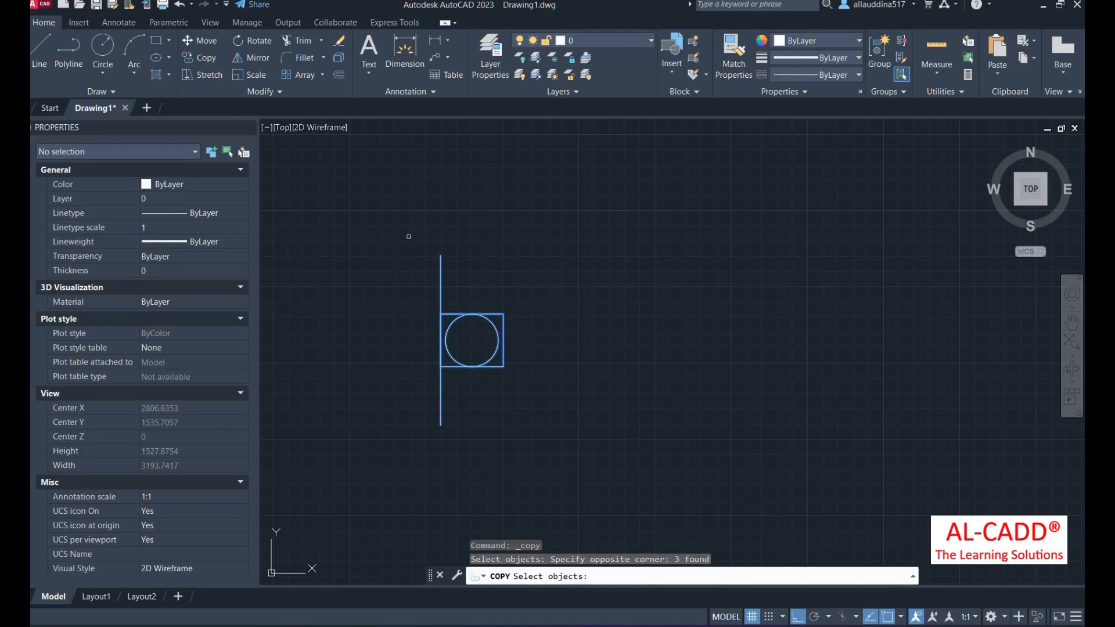
key(Return)
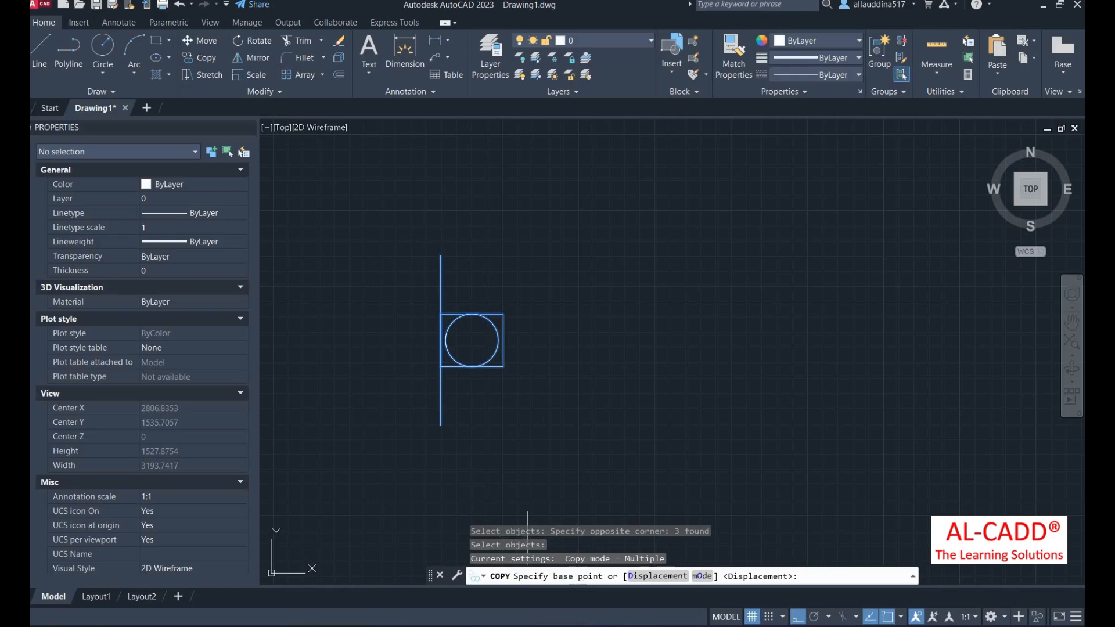
click(441, 425)
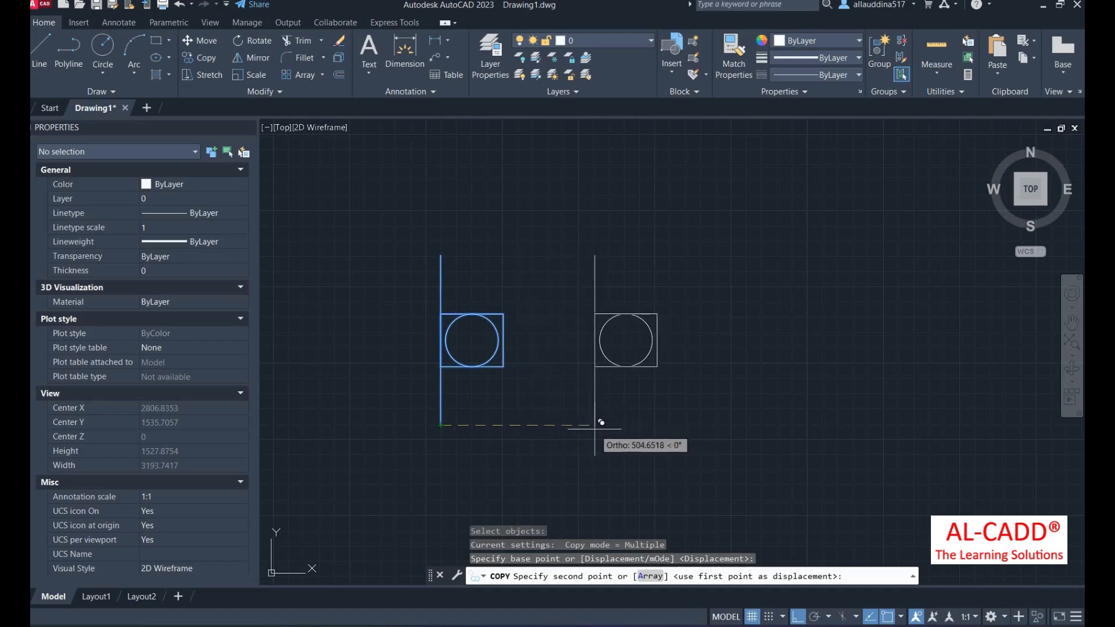
click(566, 425)
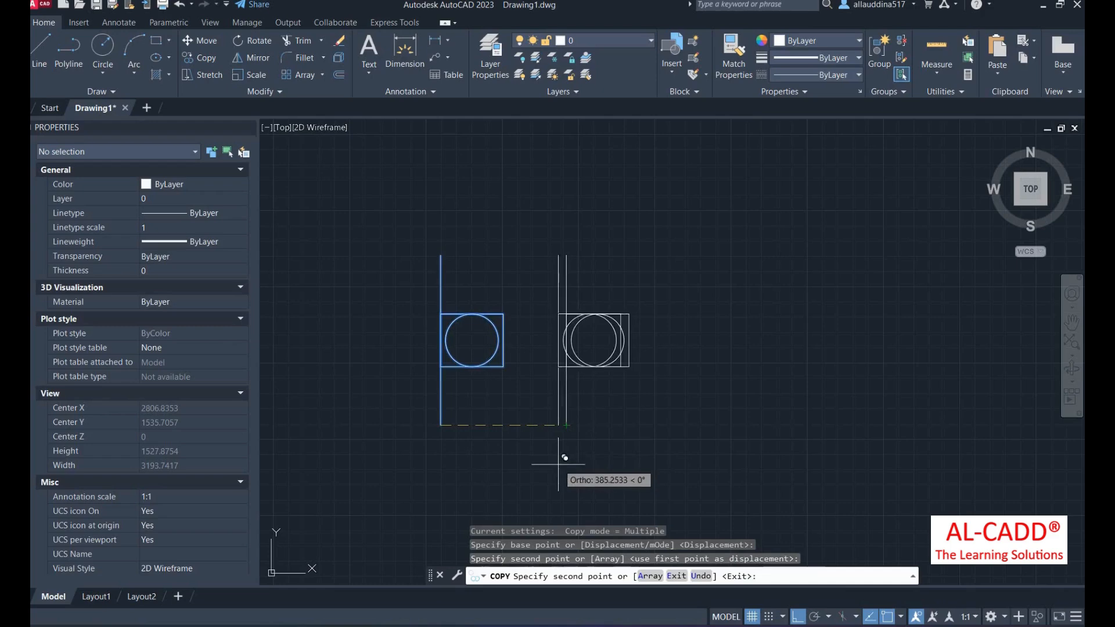
click(713, 434)
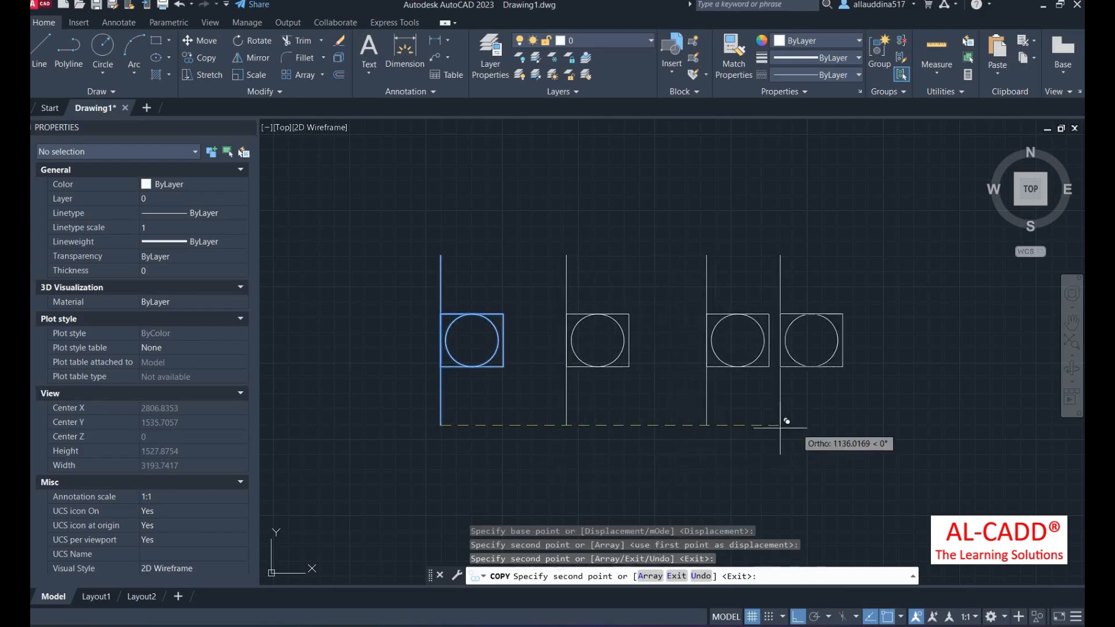
click(825, 430)
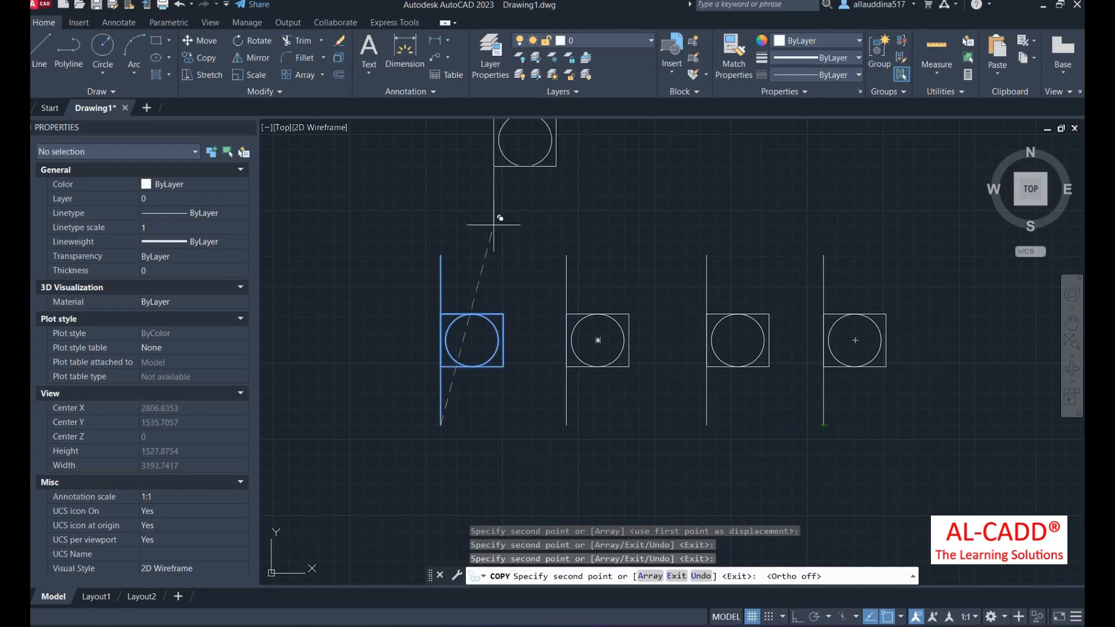
- With Ortho off, place copies on the upper row and far right, plus one more lower-row copy
key(F8)
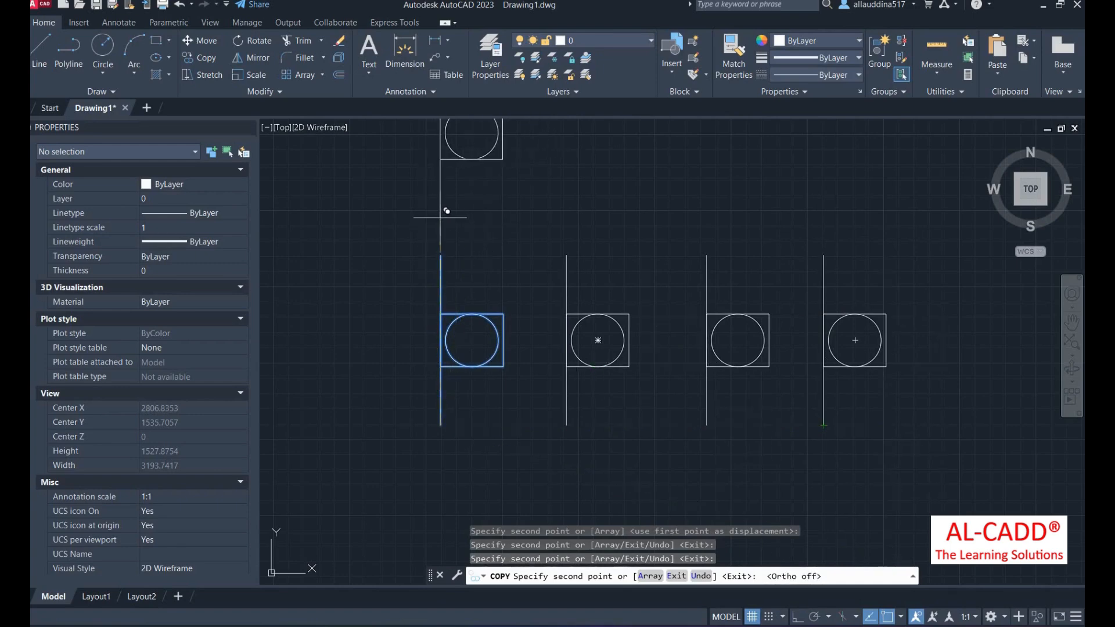
click(447, 211)
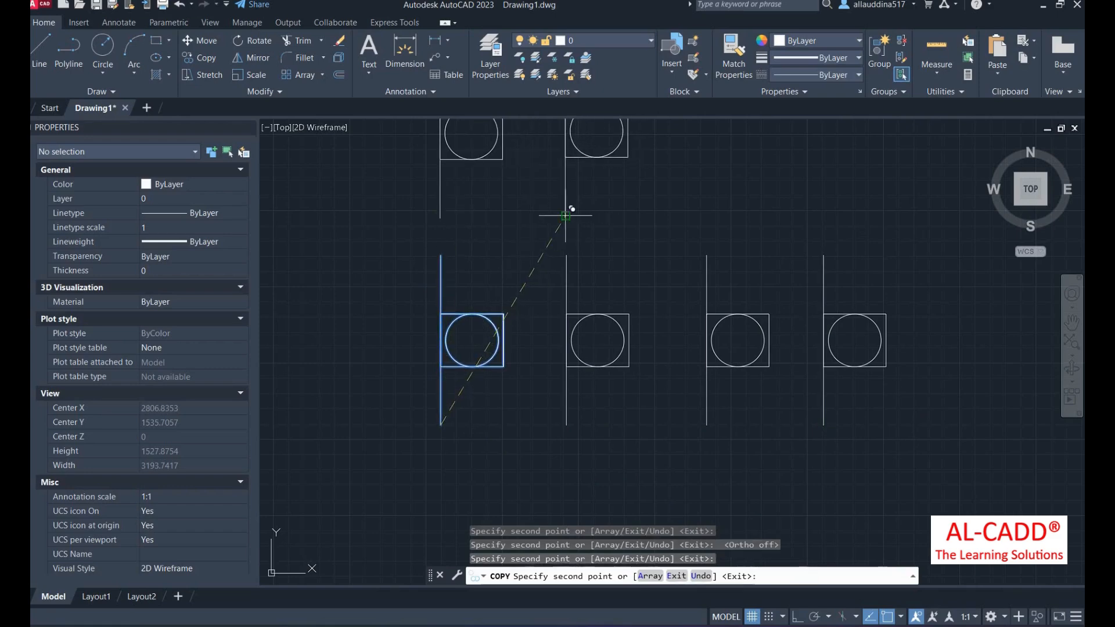
scroll(539, 301, down, 4)
click(430, 311)
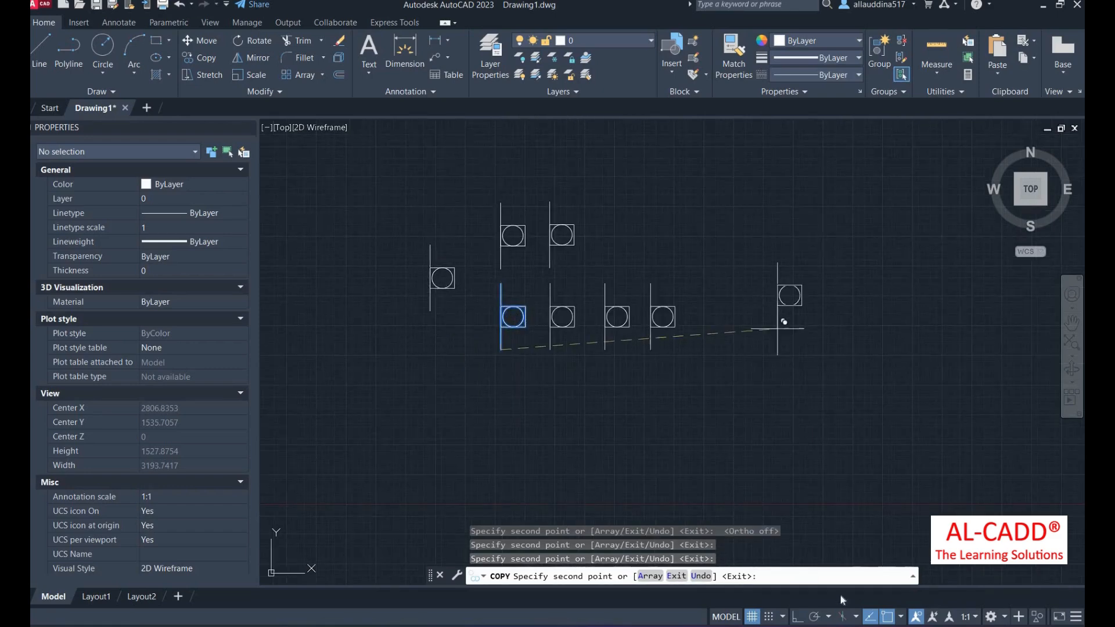
click(761, 313)
key(F8)
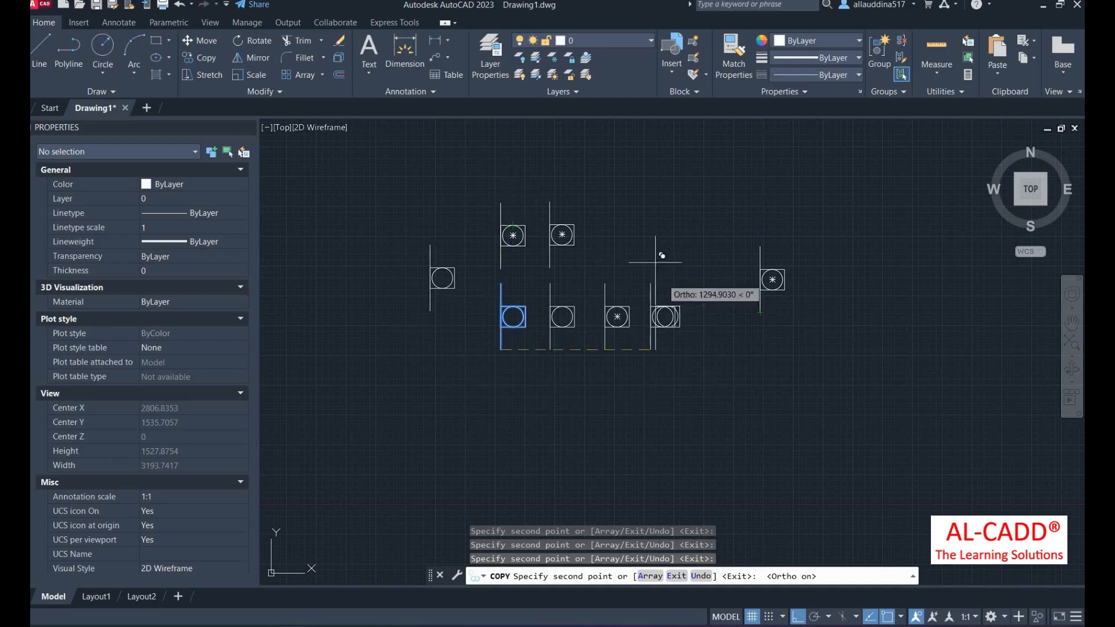
click(712, 354)
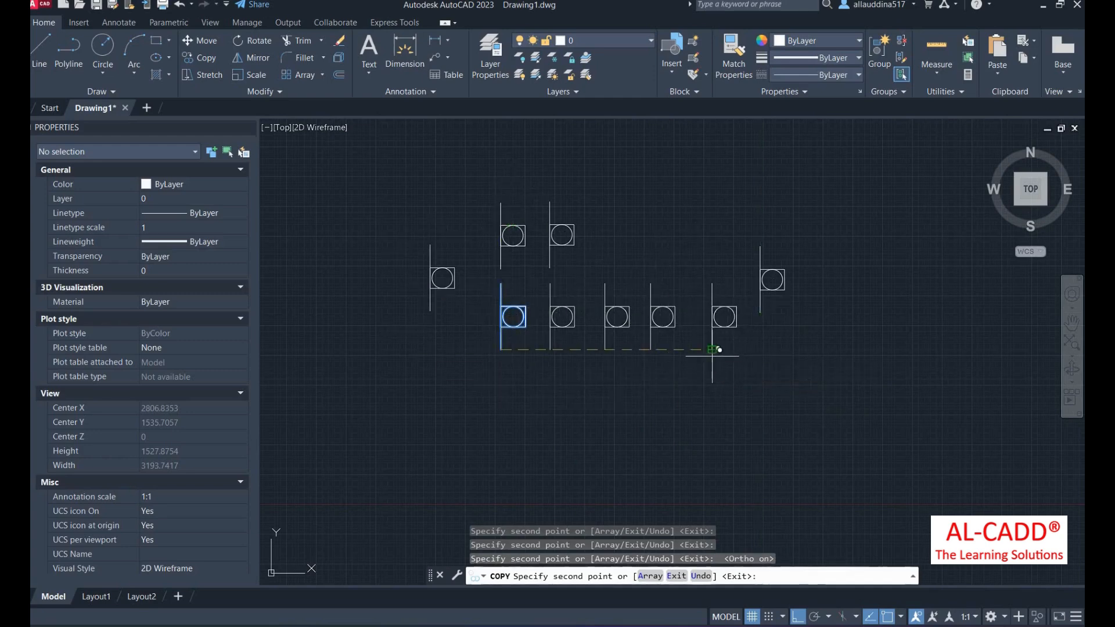
key(Return)
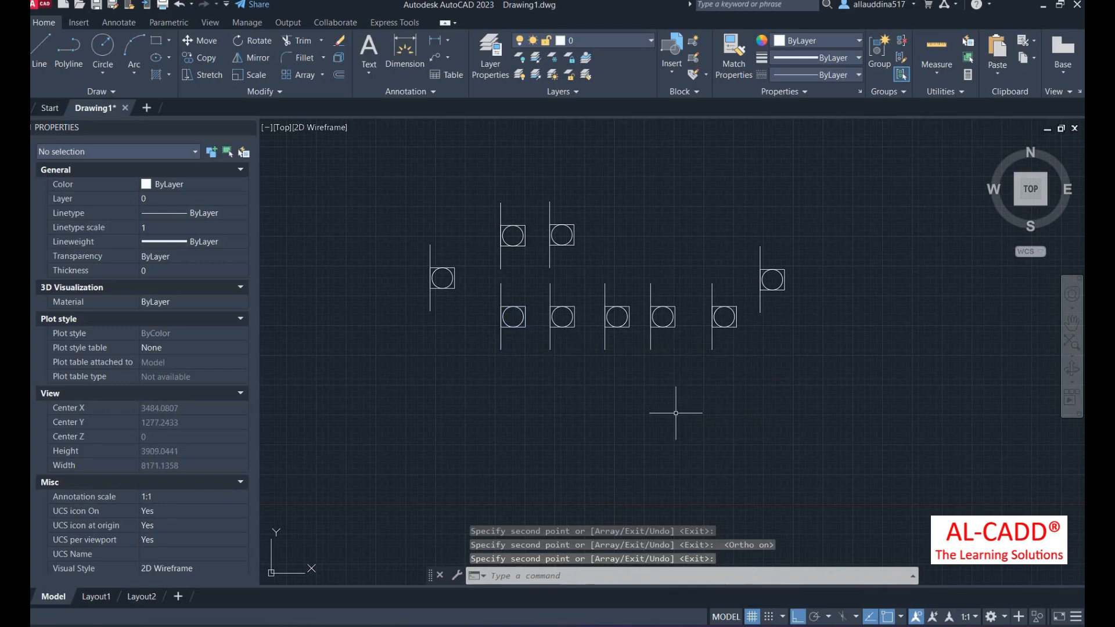
text(co)
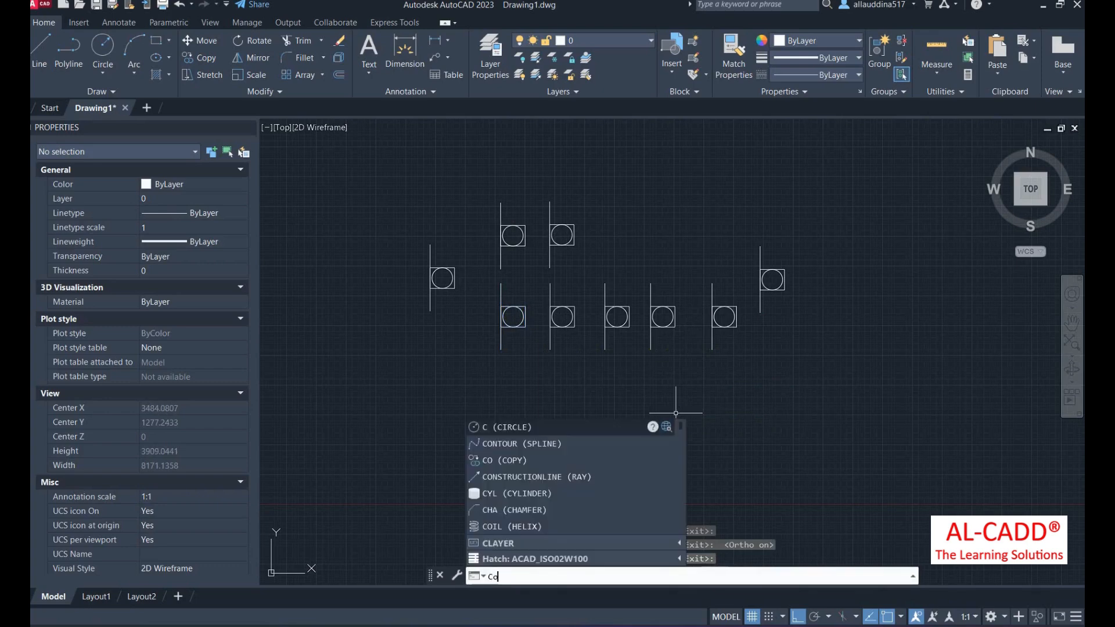
- Copy the left symbol twice onto the right-hand line, stacking the copies vertically
key(Return)
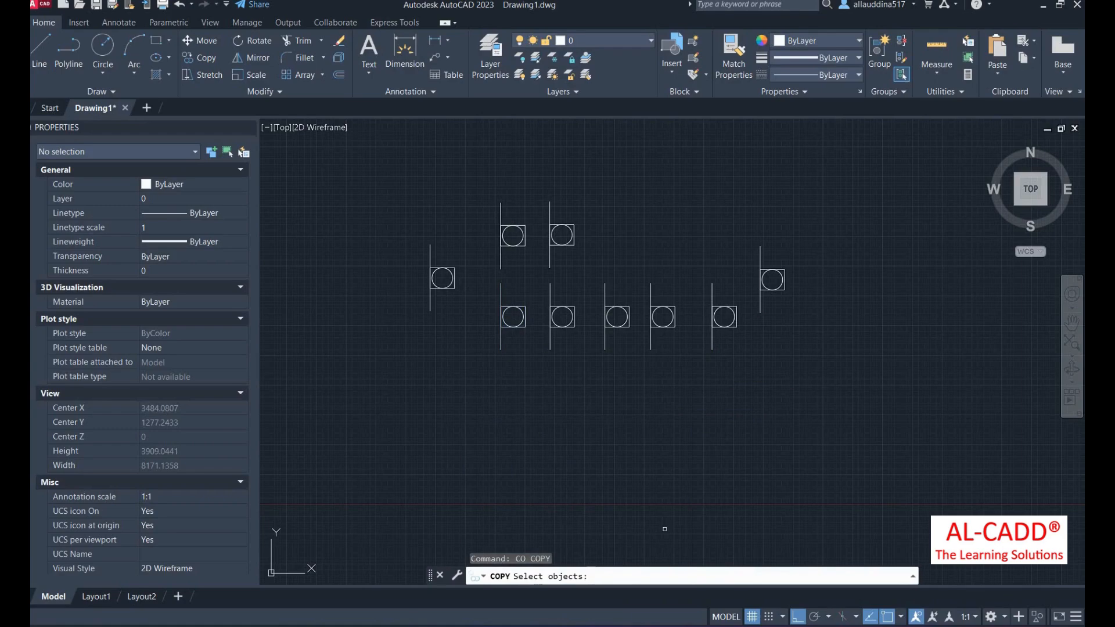
scroll(462, 261, up, 2)
click(483, 208)
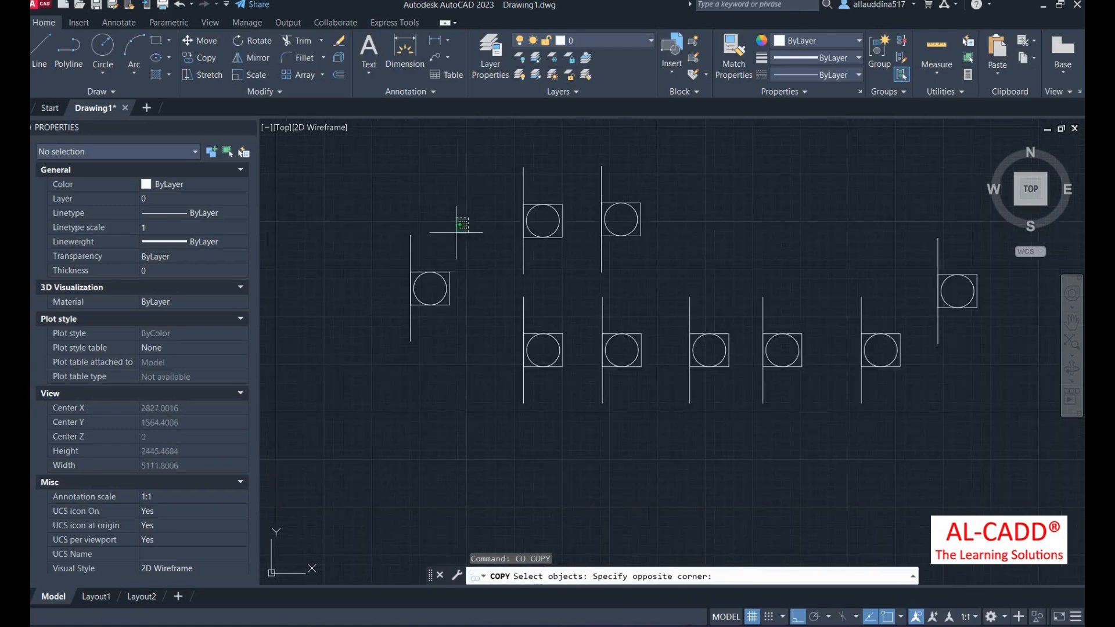
click(381, 384)
key(Return)
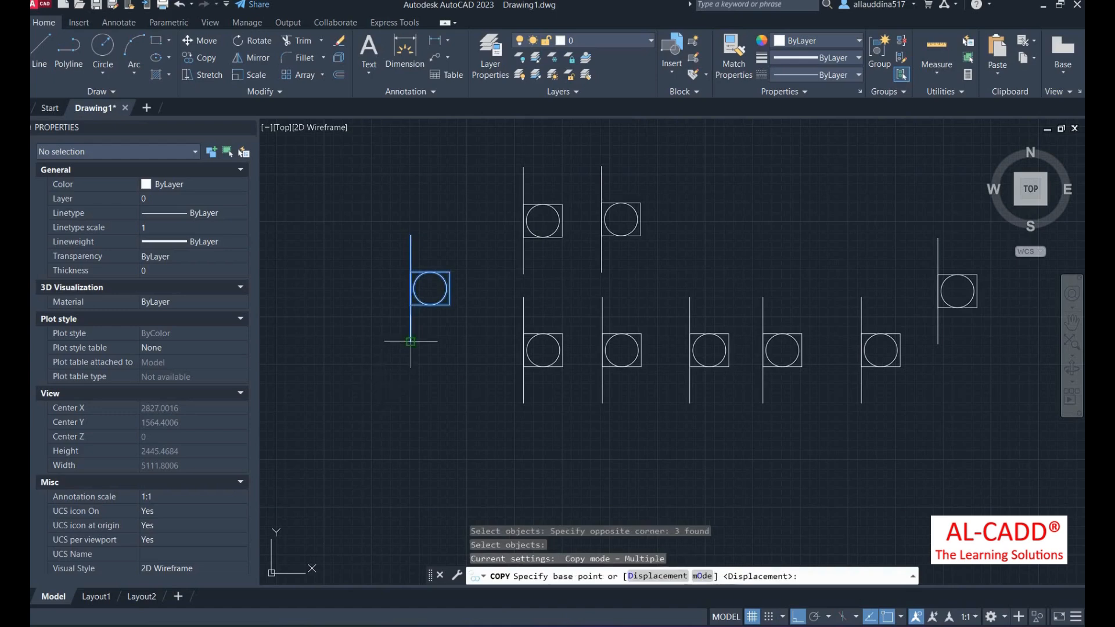
click(411, 304)
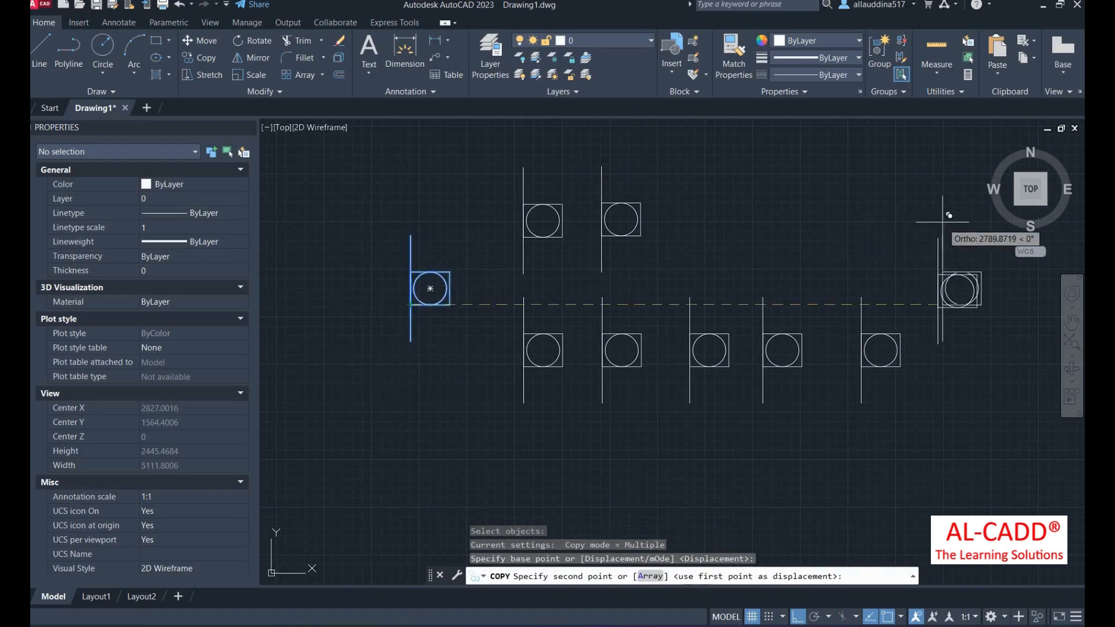
click(938, 305)
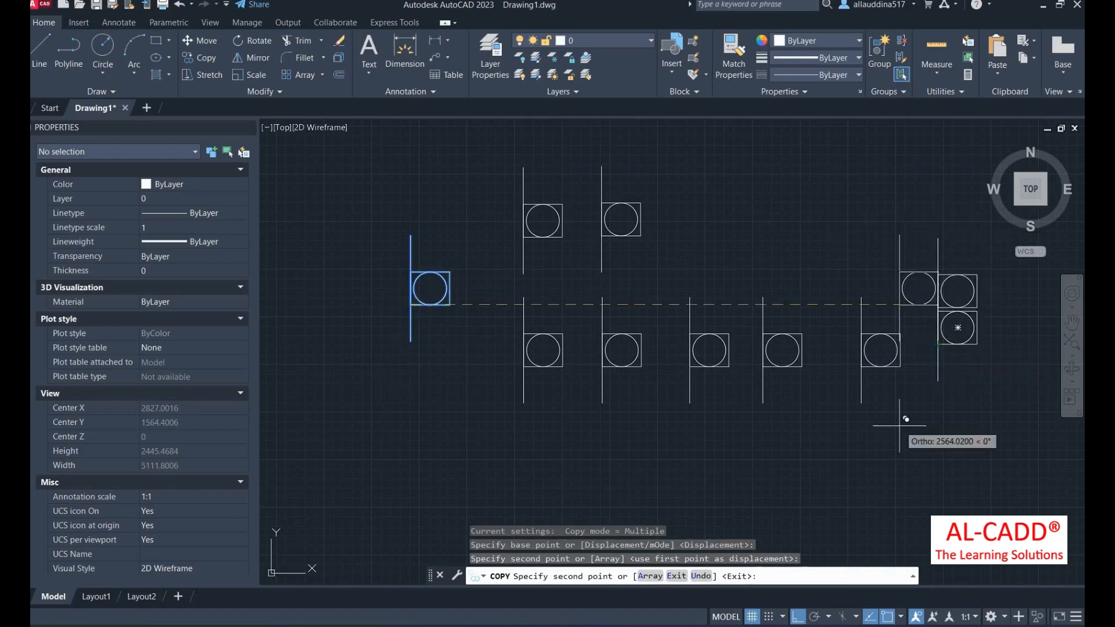
click(938, 381)
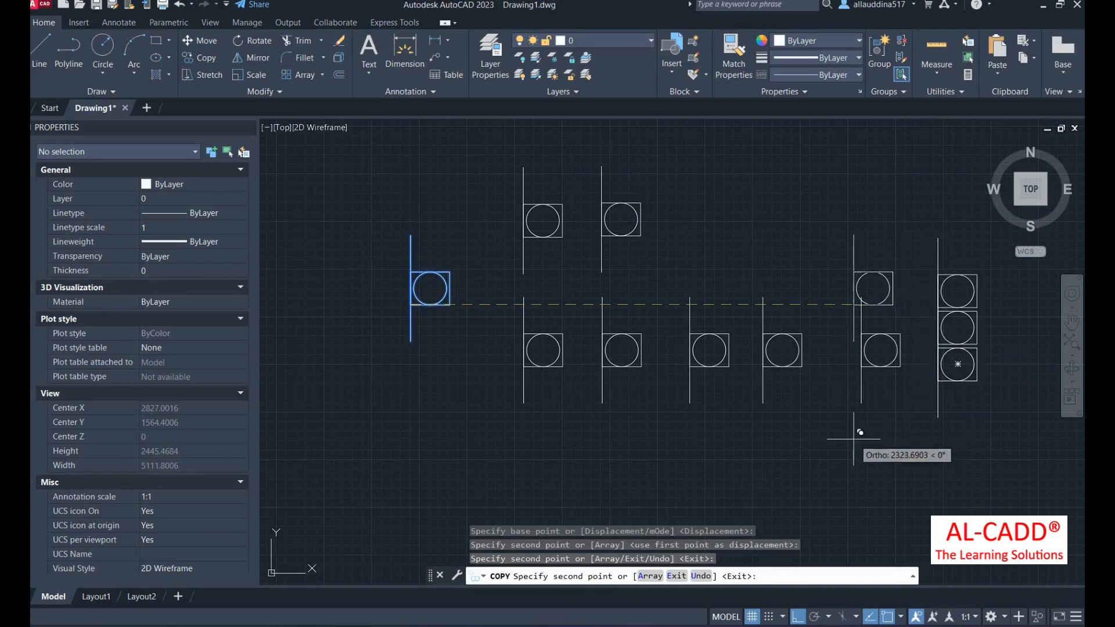
key(Return)
scroll(494, 390, down, 2)
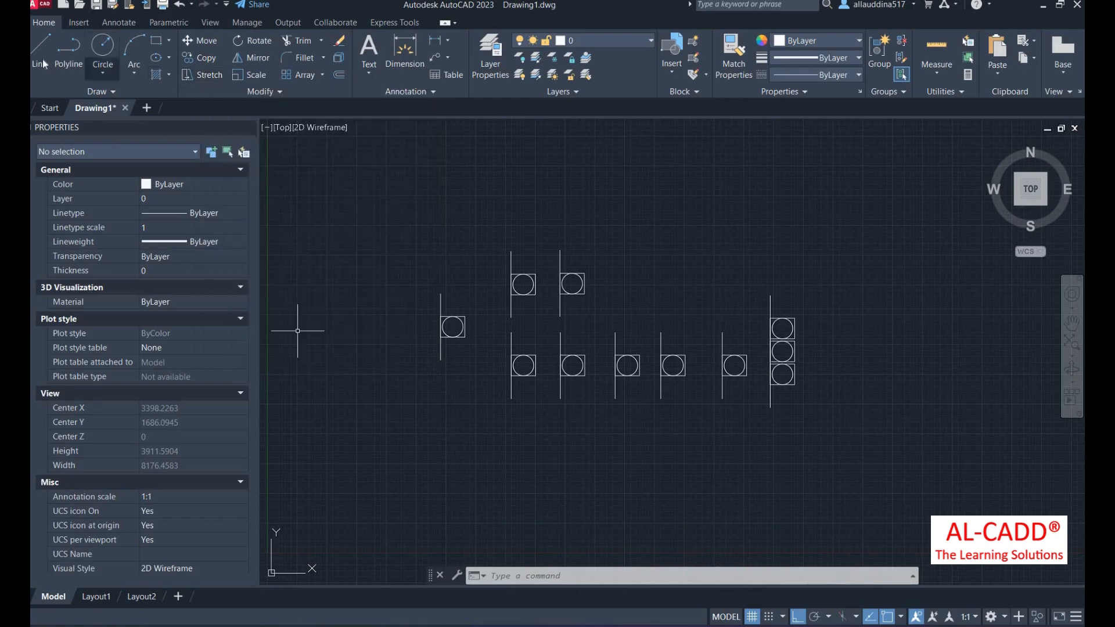
- Draw a vertical line left of the symbol groups, lengthen its bottom end and shift it down
key(l)
key(Return)
click(484, 383)
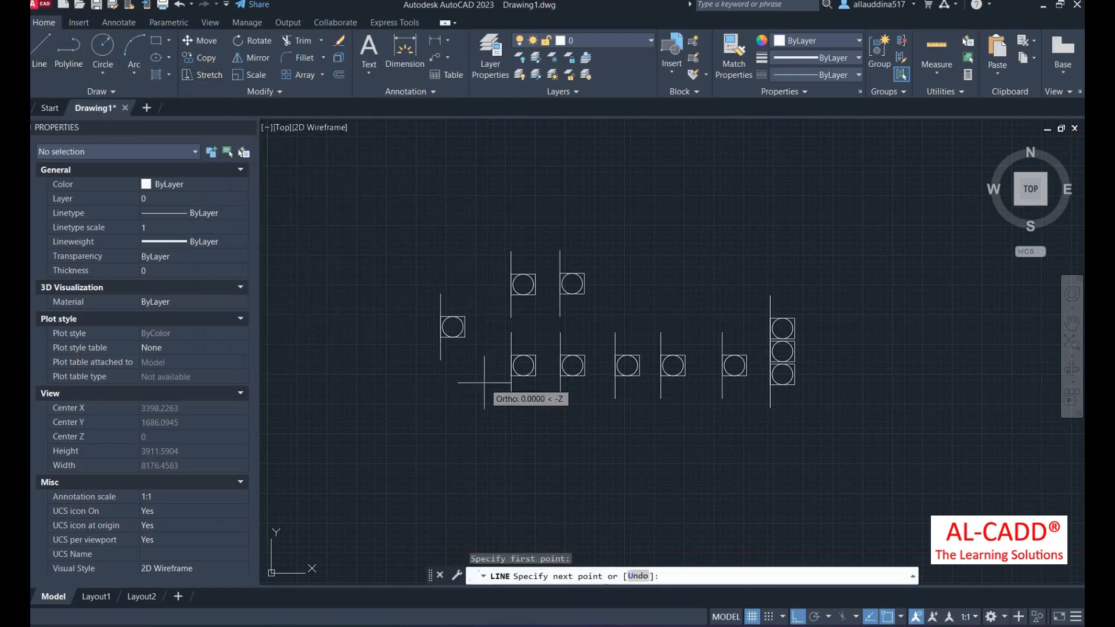
click(484, 219)
key(Return)
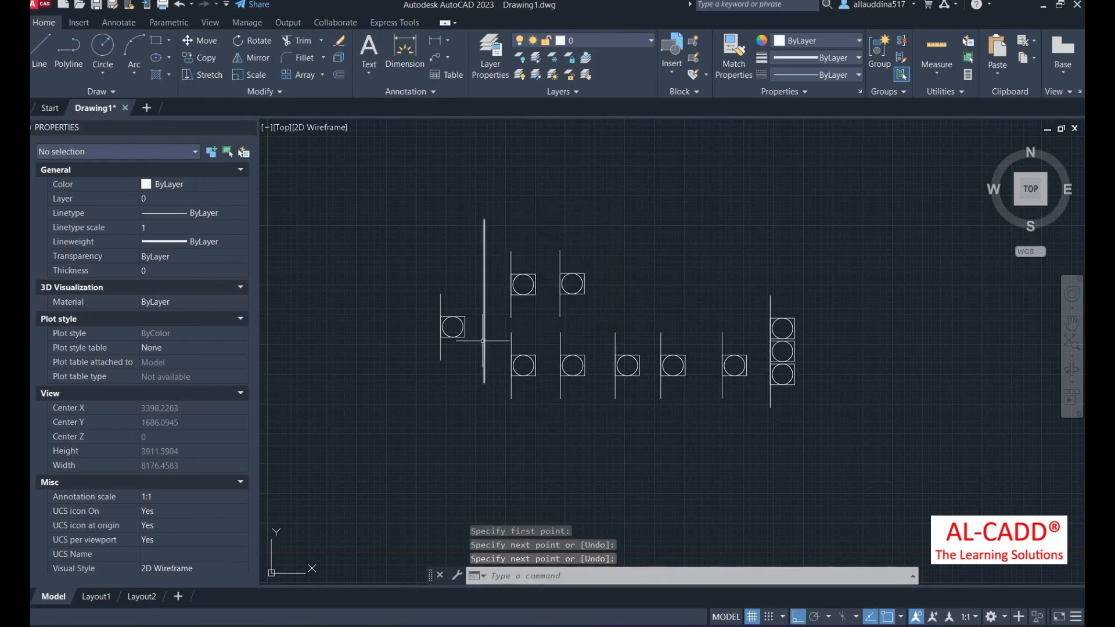
click(485, 378)
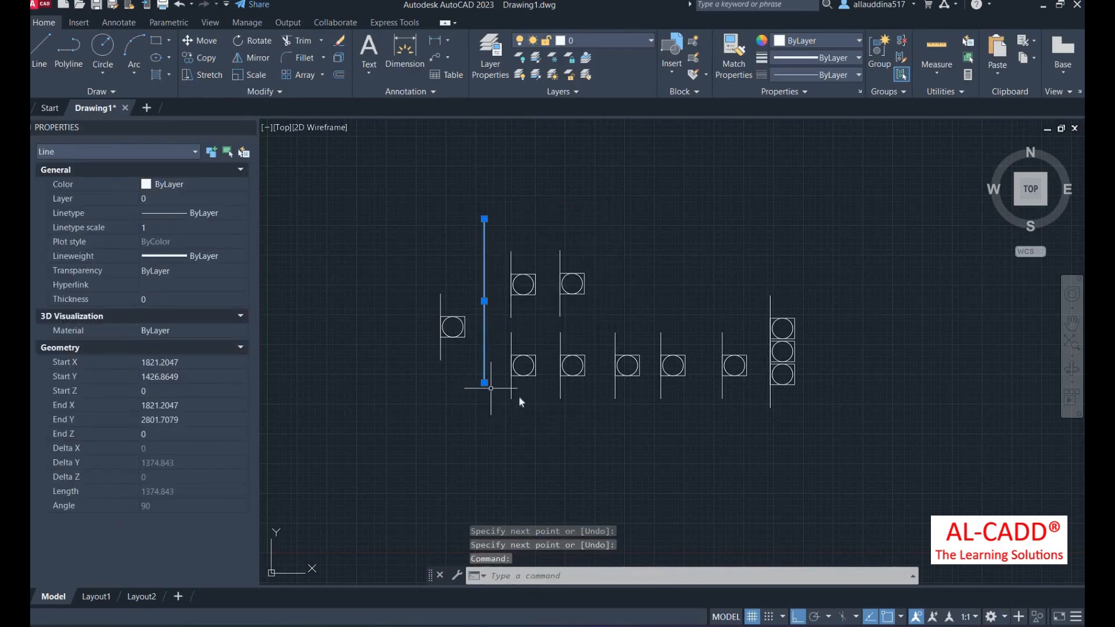
click(485, 383)
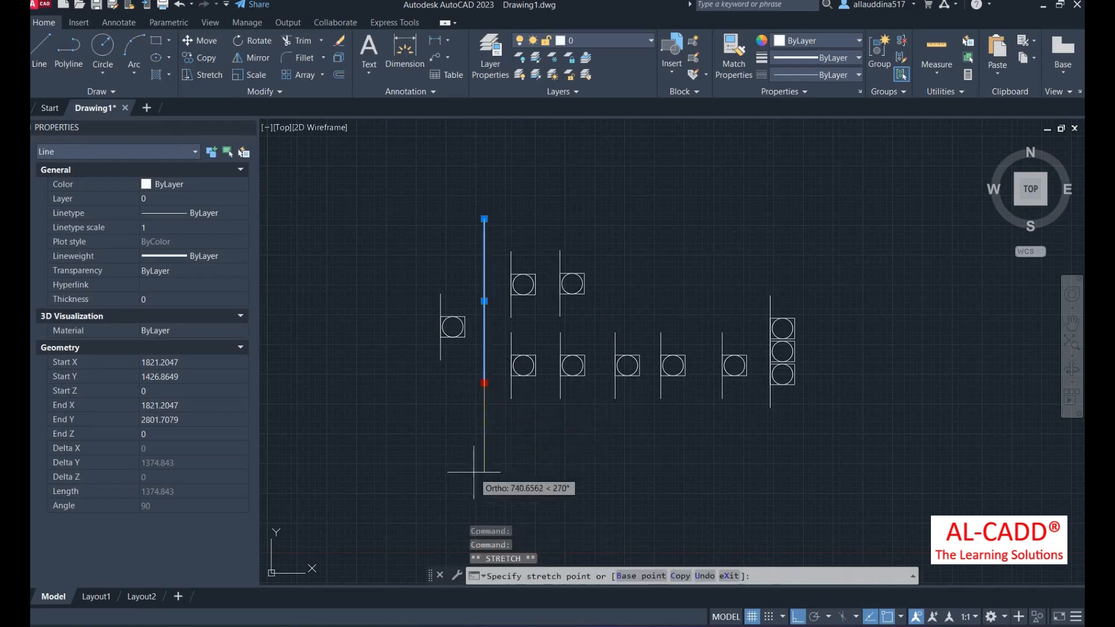
click(482, 432)
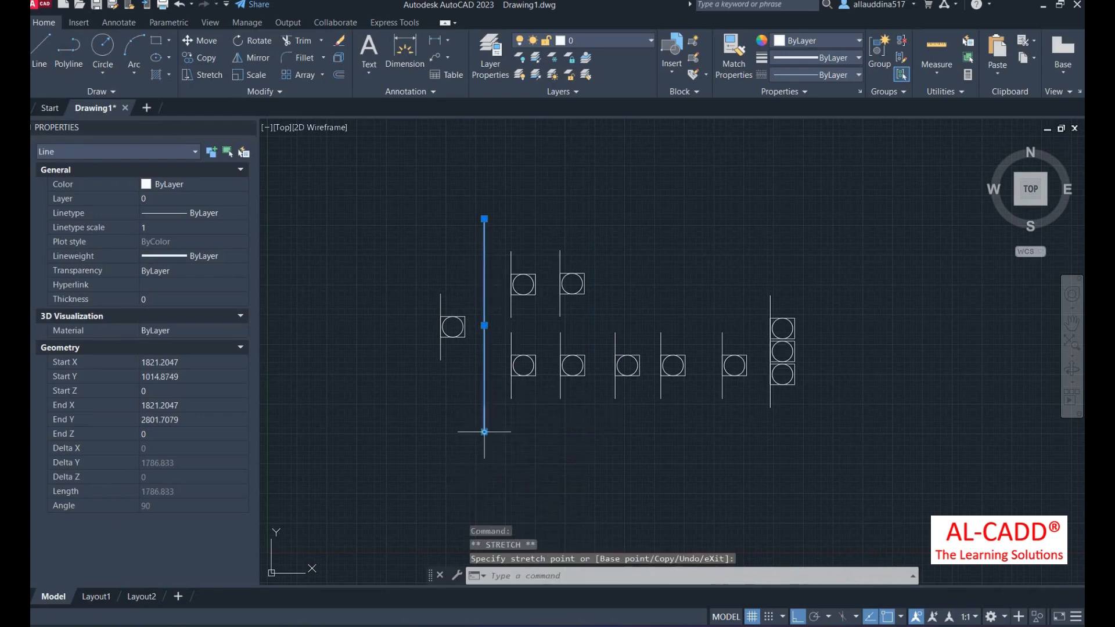
click(208, 76)
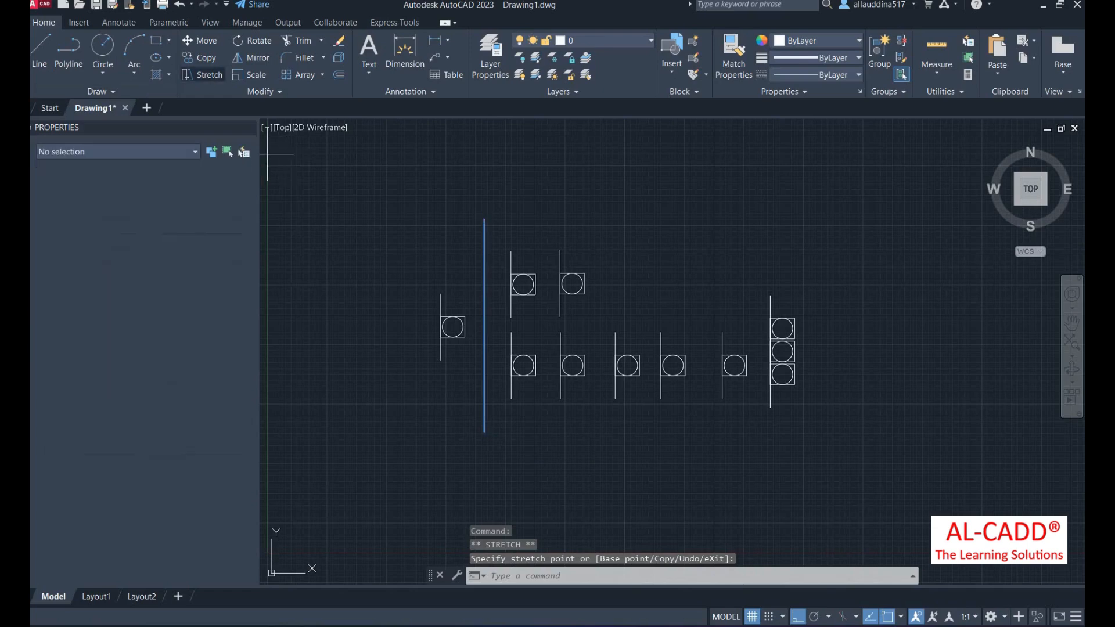
click(486, 433)
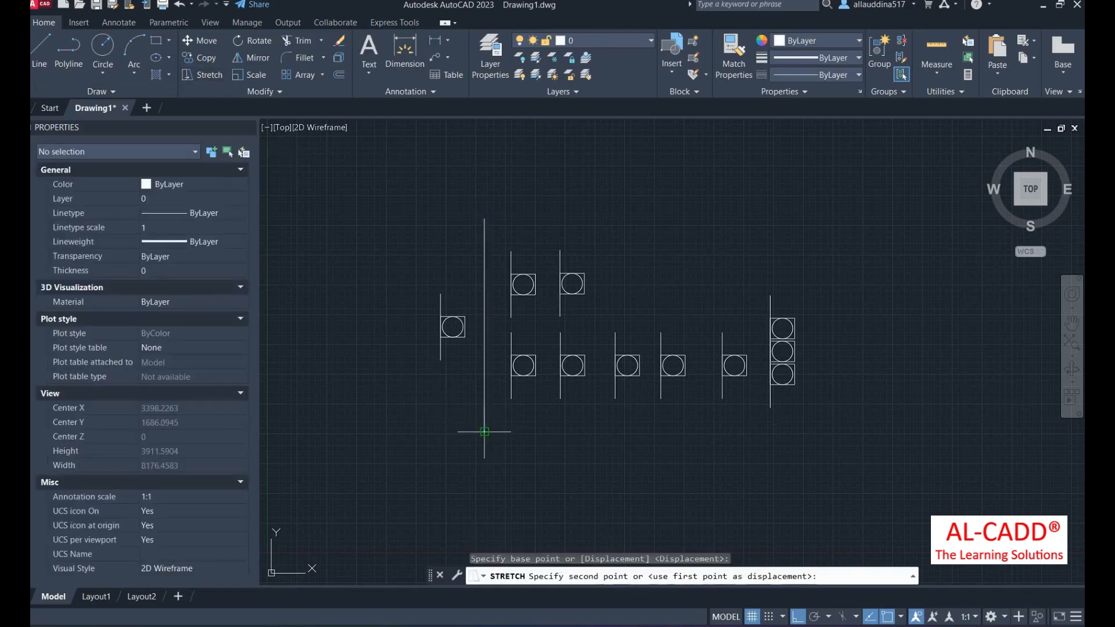
click(482, 475)
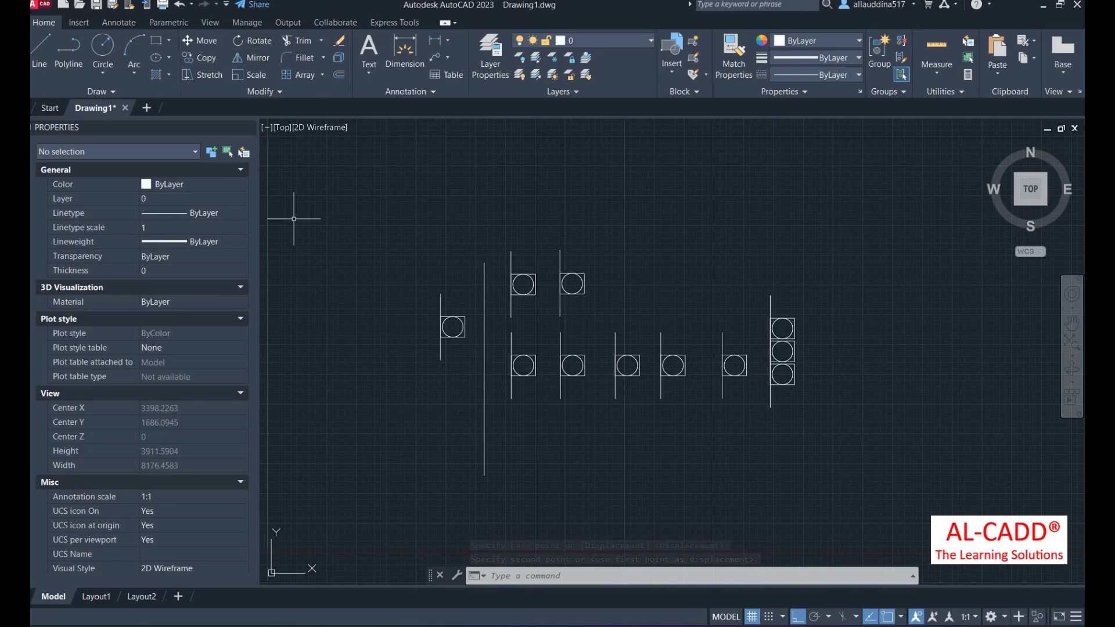
- Stretch the upper-right symbol's line downward
text(tr)
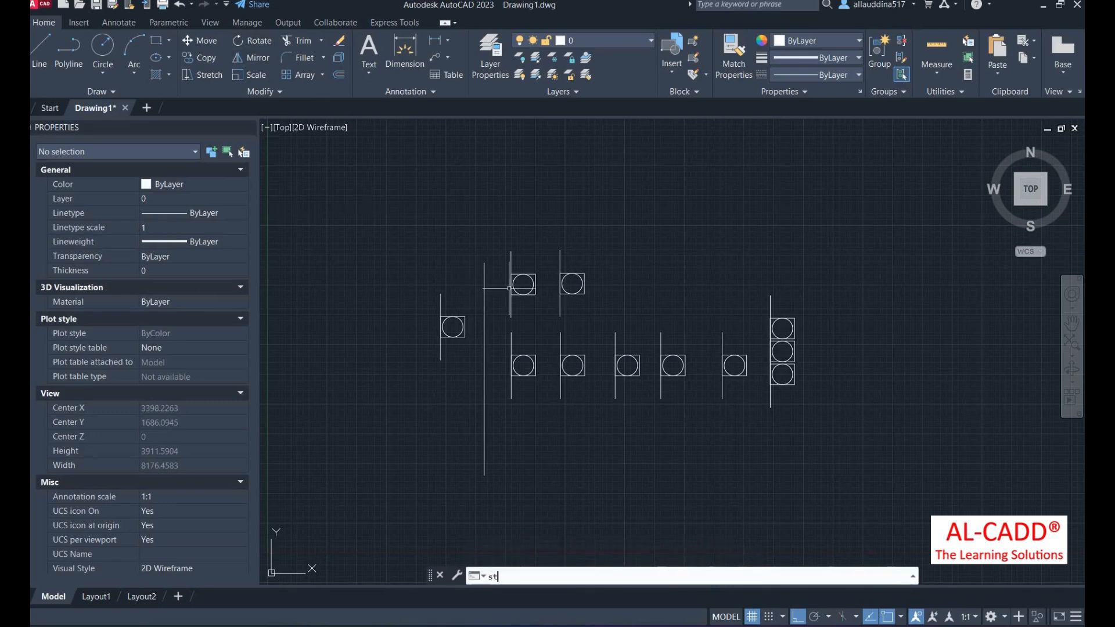
key(Return)
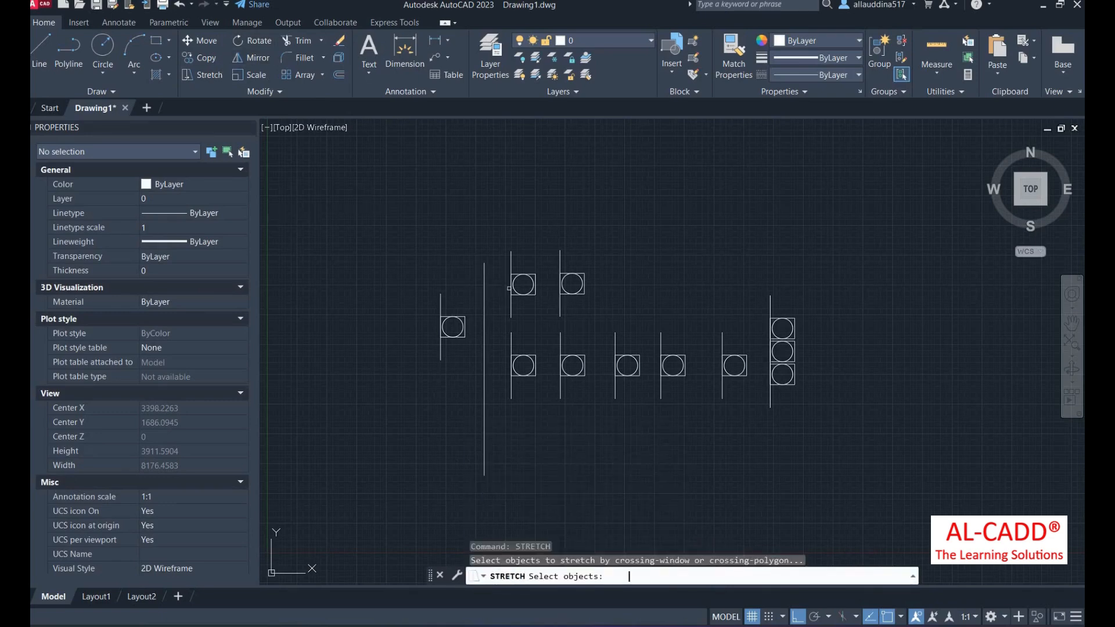
click(558, 305)
key(Return)
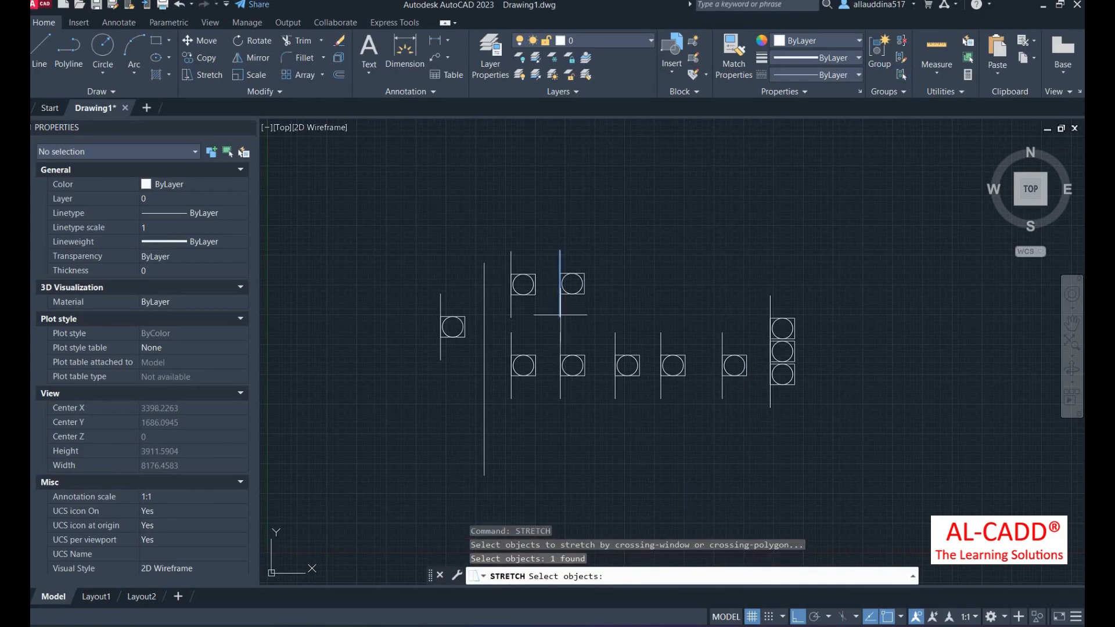
click(560, 316)
click(560, 346)
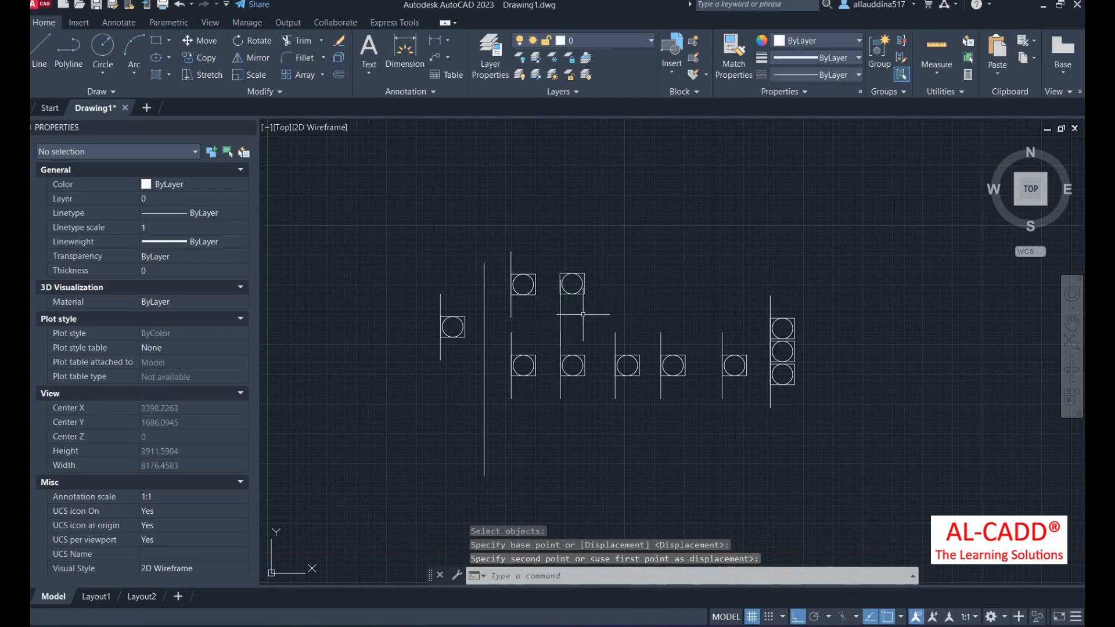
scroll(583, 314, up, 2)
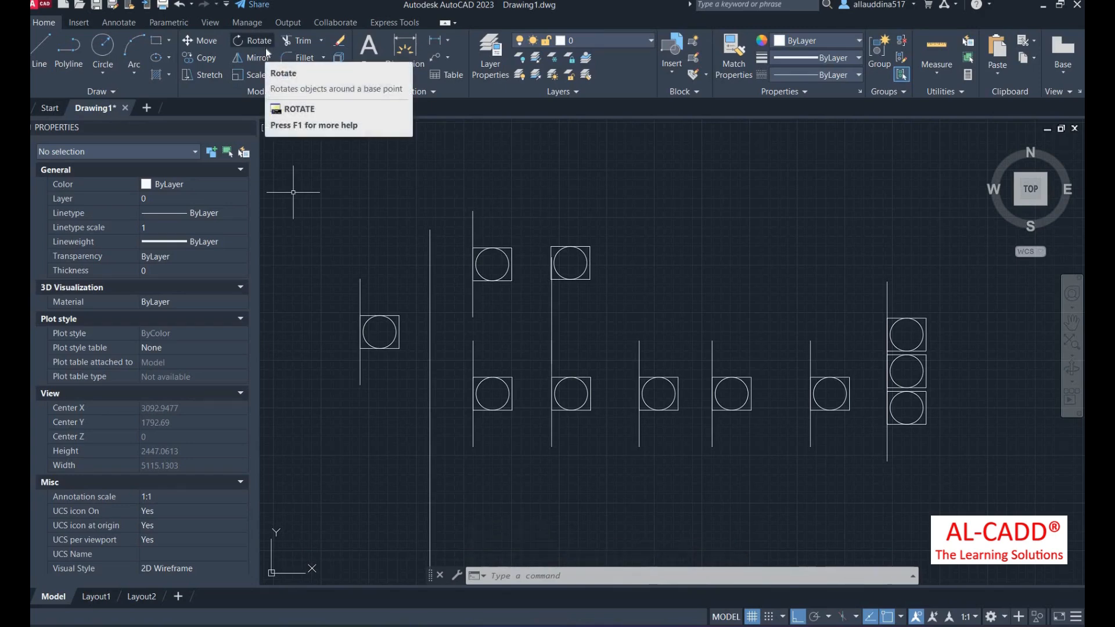
- Draw a quarter arc on the central symbol using start, end and direction
scroll(569, 331, up, 2)
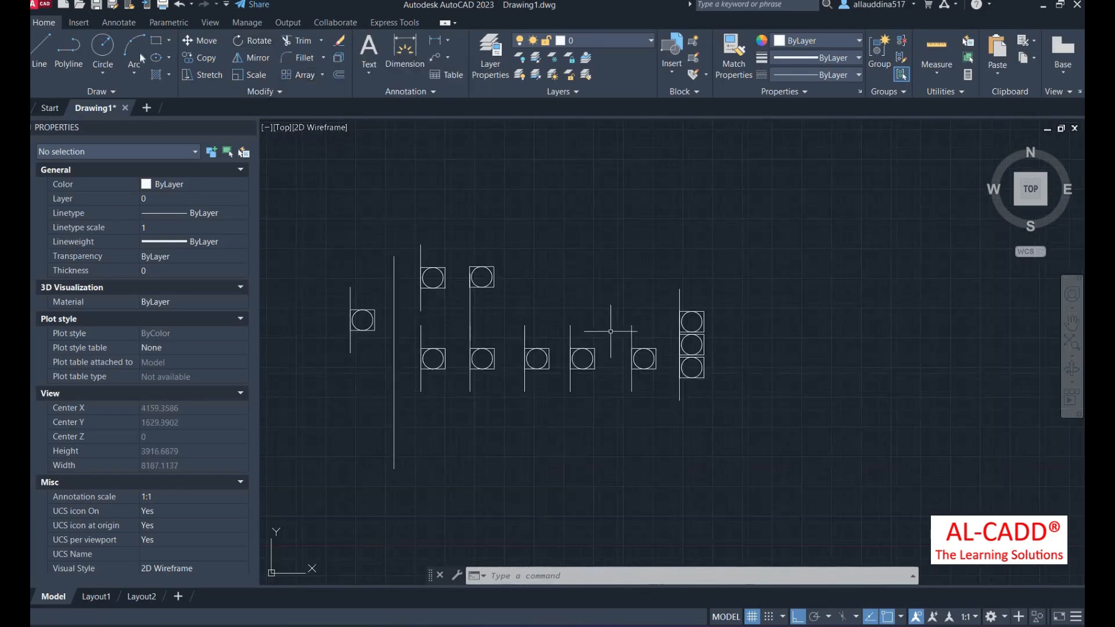
click(134, 64)
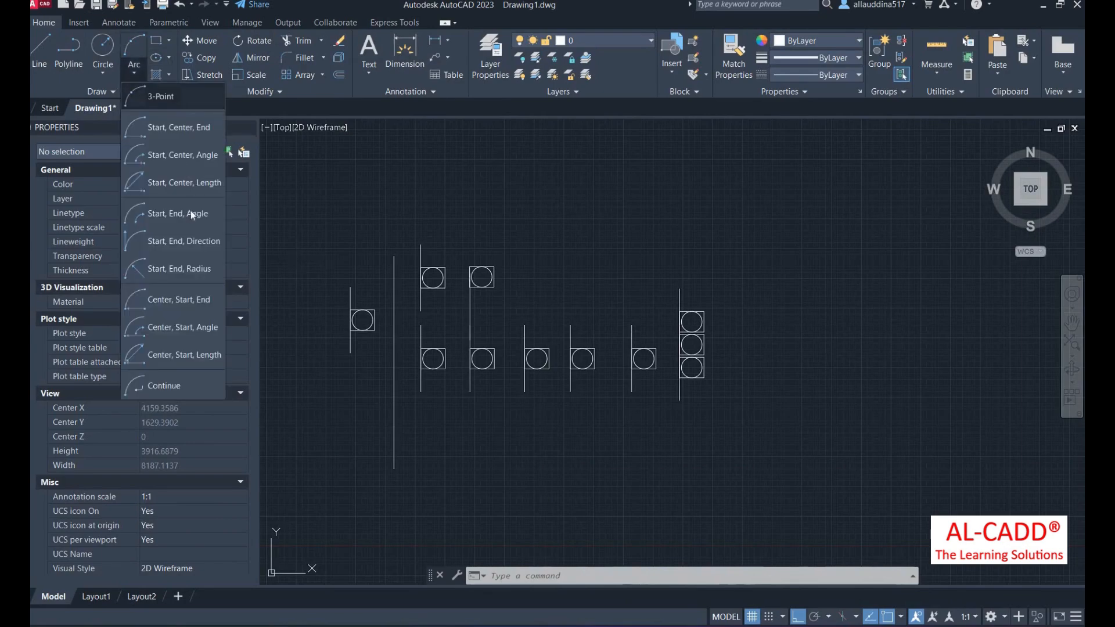
click(184, 241)
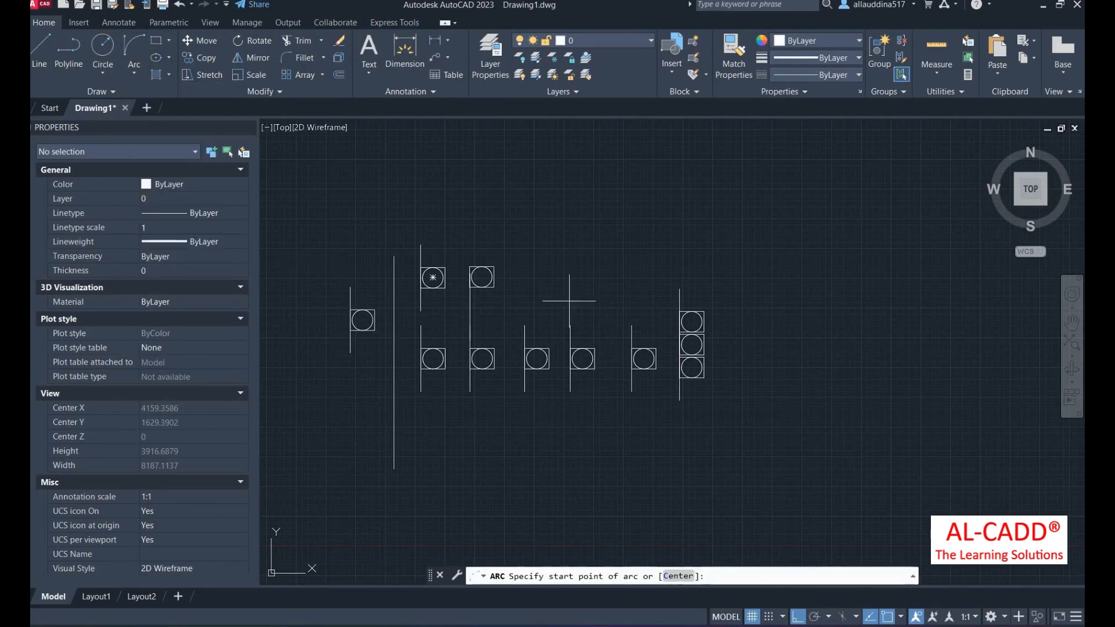
scroll(601, 340, up, 2)
click(551, 315)
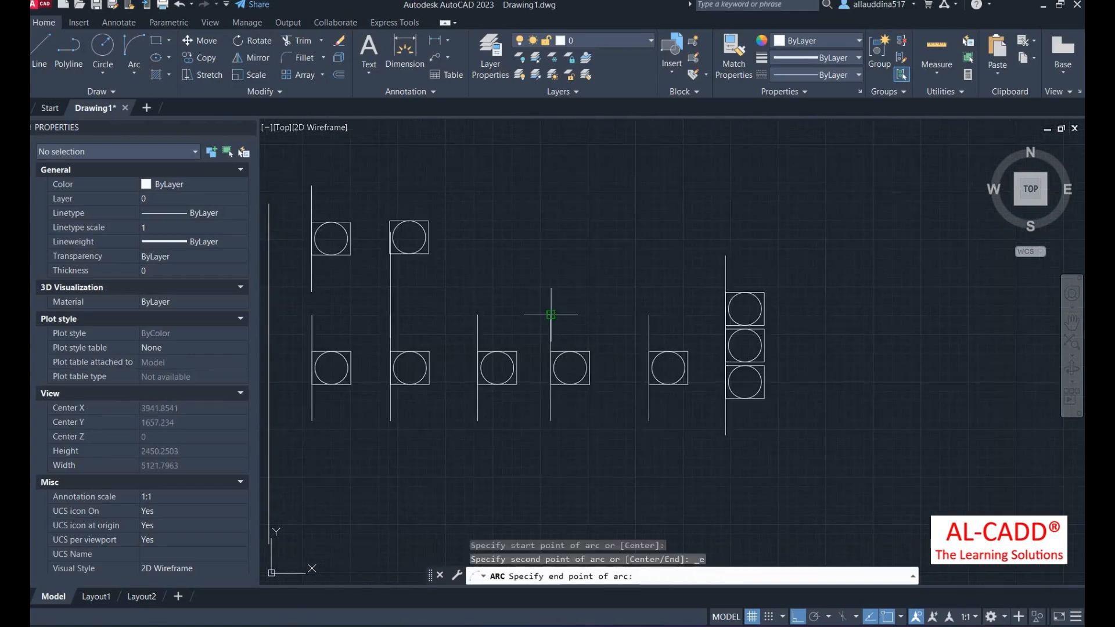
click(590, 352)
scroll(585, 346, up, 2)
click(585, 325)
scroll(585, 244, down, 1)
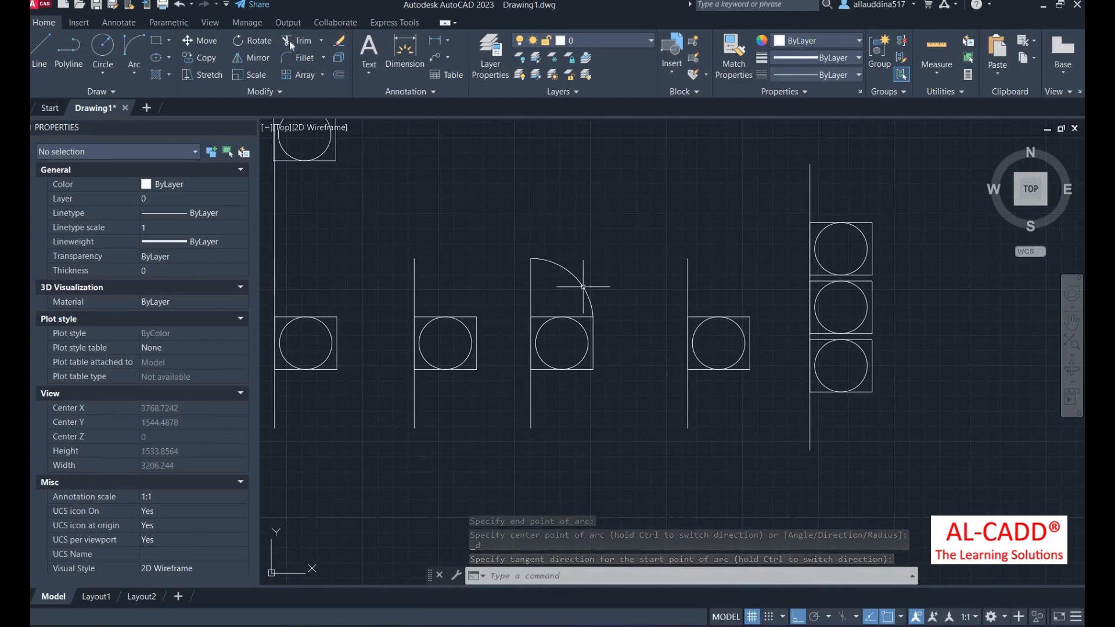
- Rotate the arc, square, circle and line 90° about the square's left midpoint
click(256, 42)
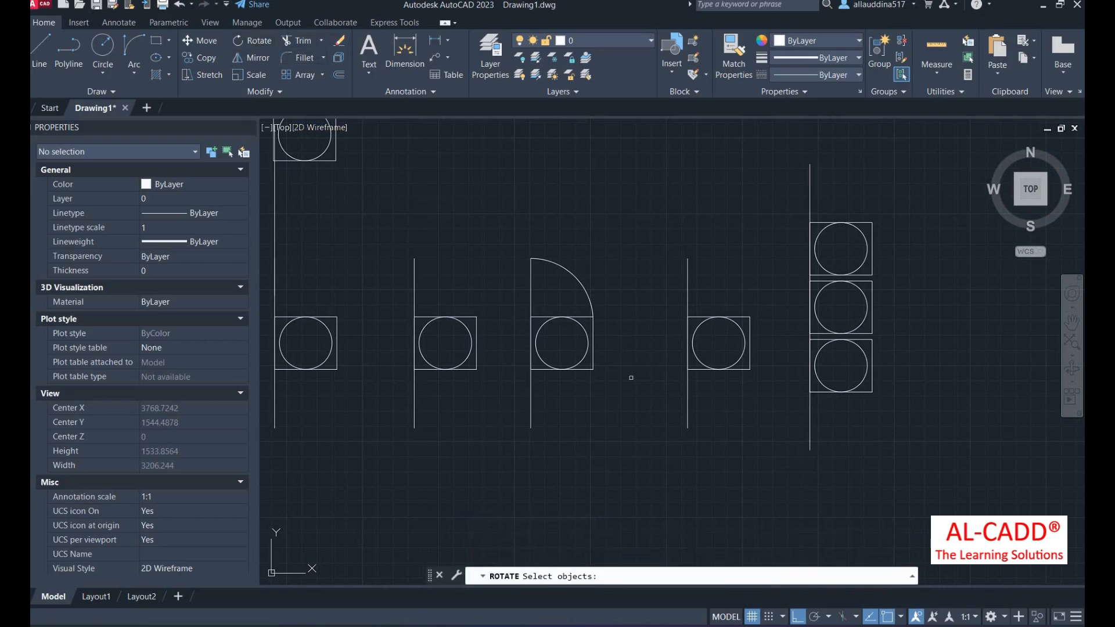
click(607, 438)
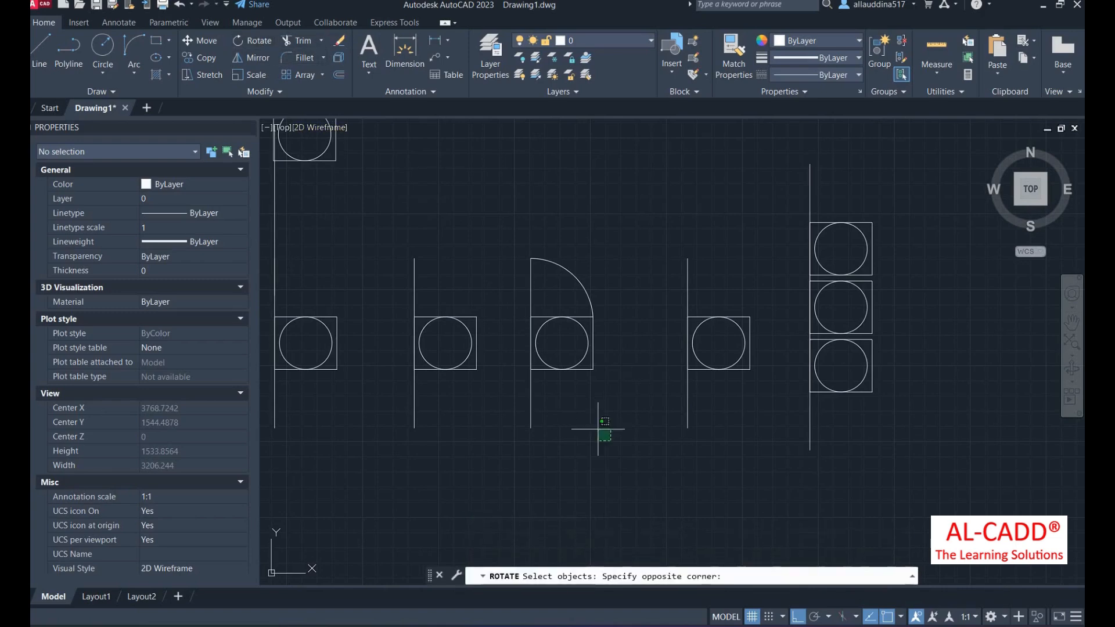
click(517, 196)
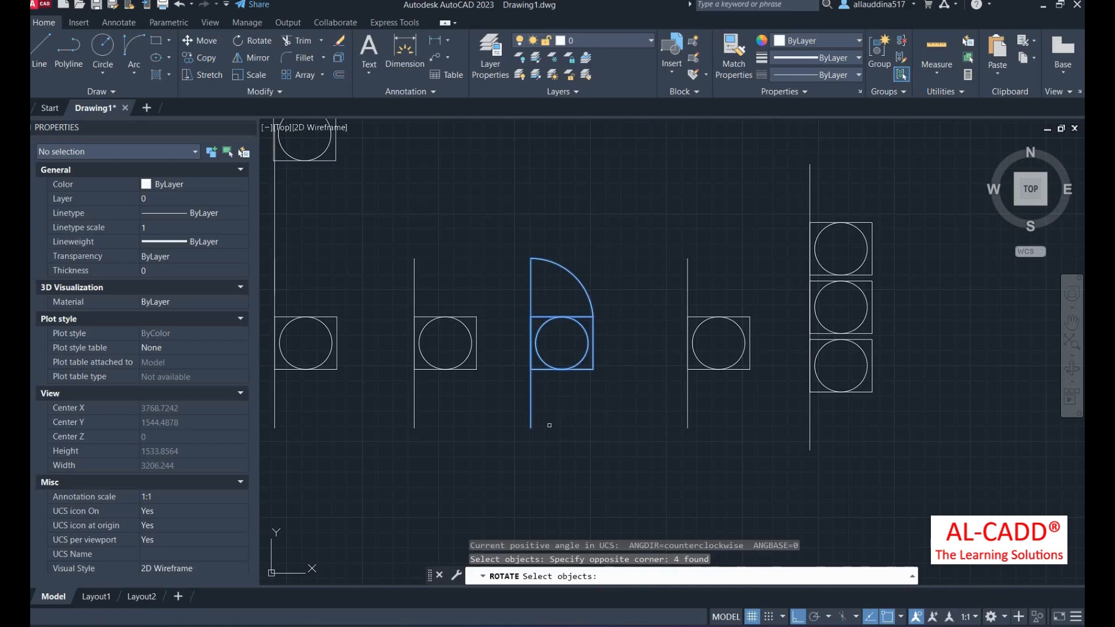
key(Return)
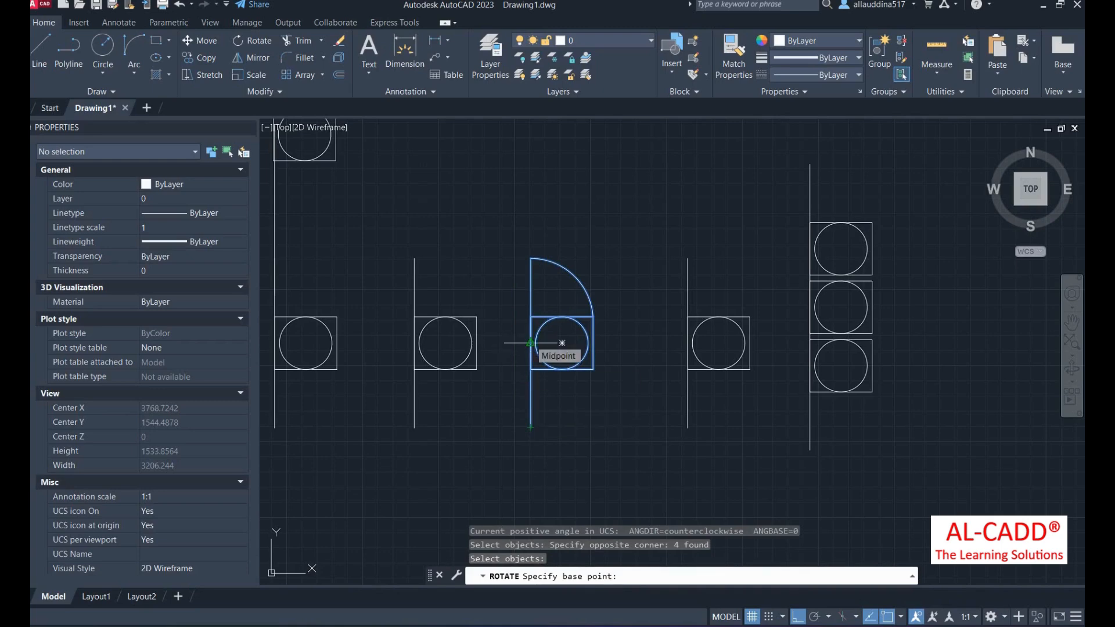
click(531, 342)
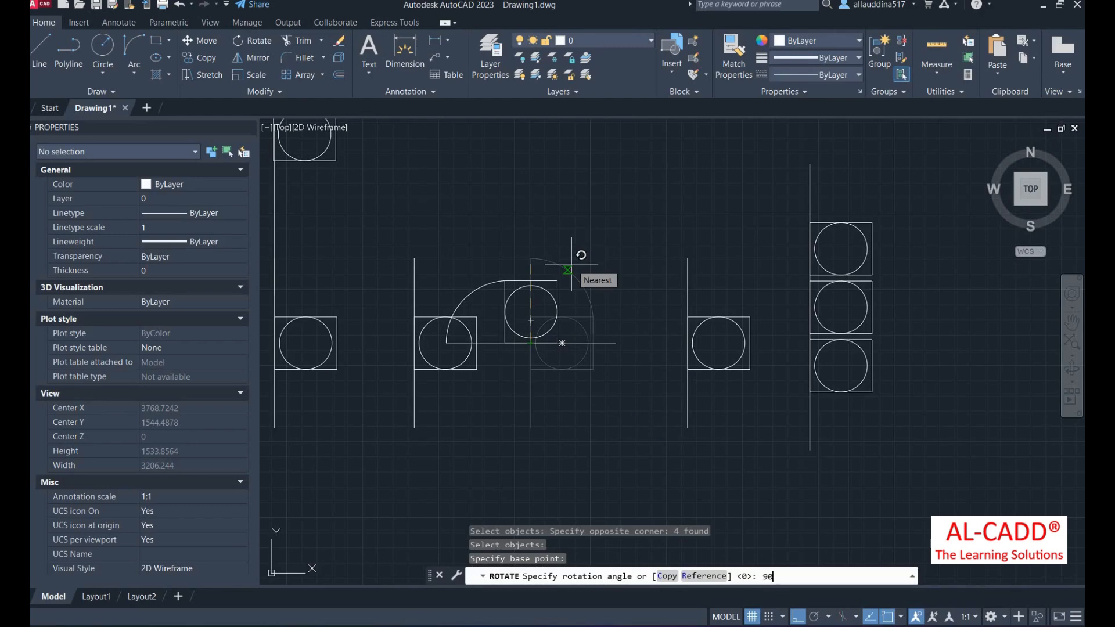
text(90)
key(Return)
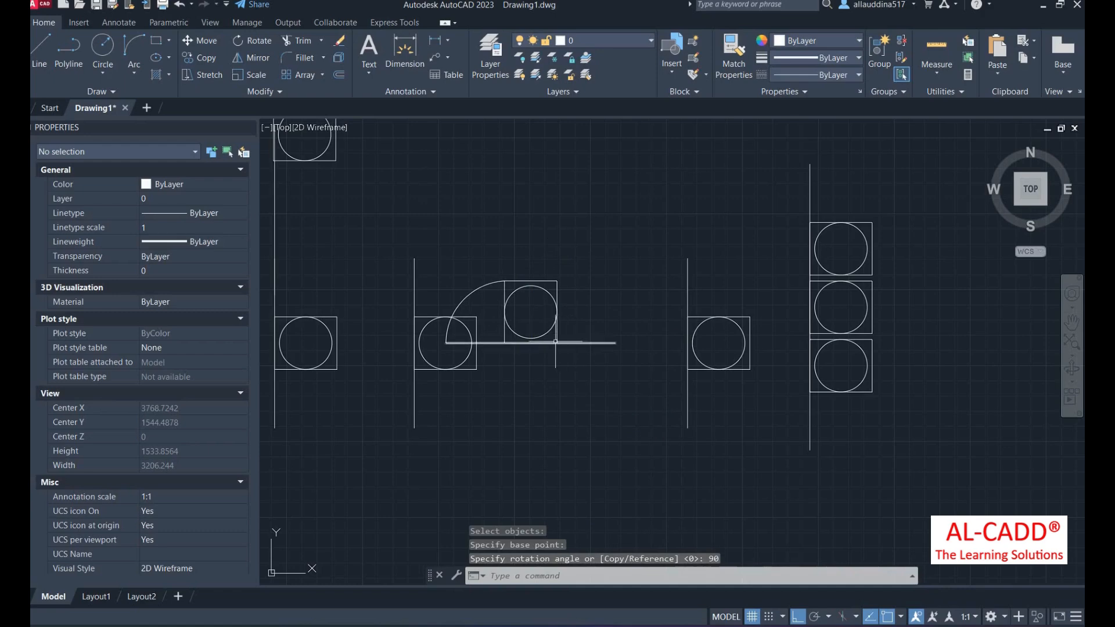
- Move the rotated arc-and-square group higher up, referencing its line endpoint
click(588, 378)
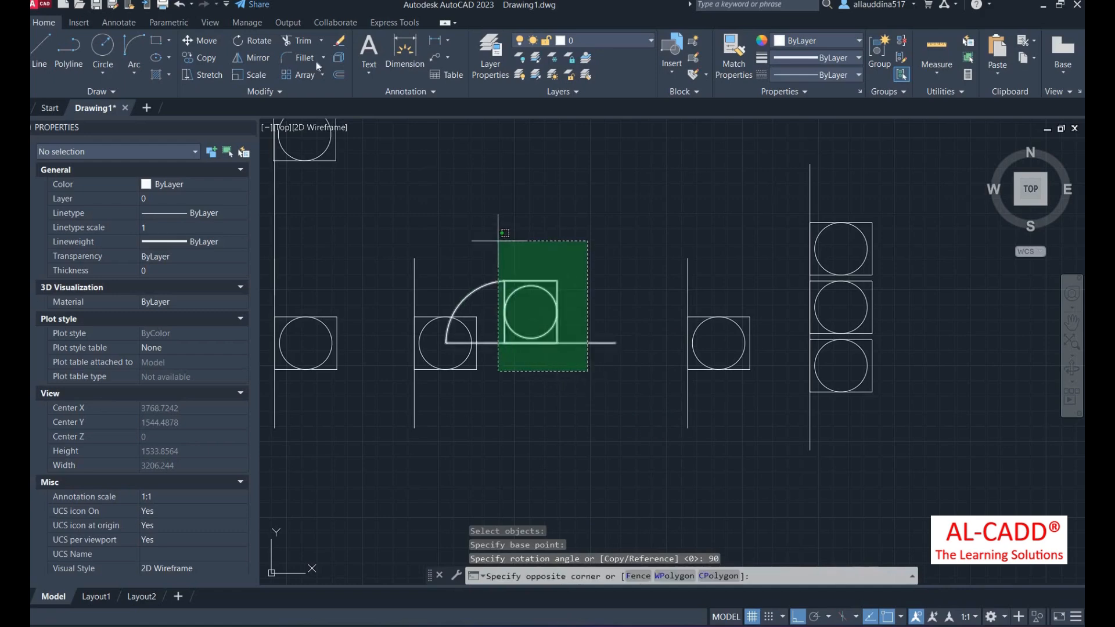
click(499, 232)
click(197, 40)
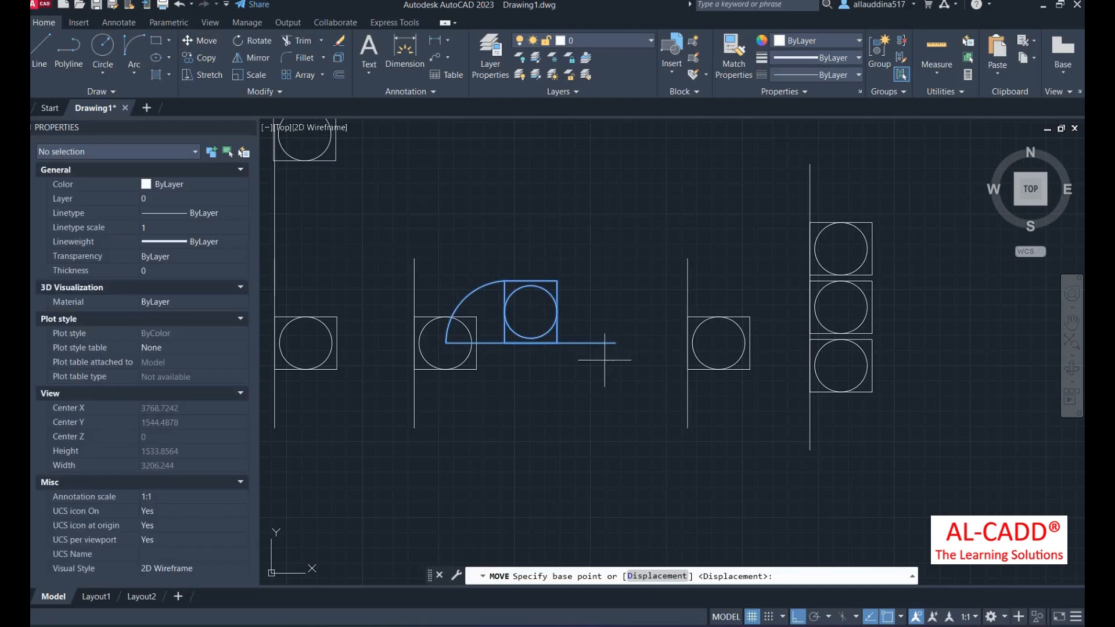
click(615, 343)
scroll(587, 355, down, 4)
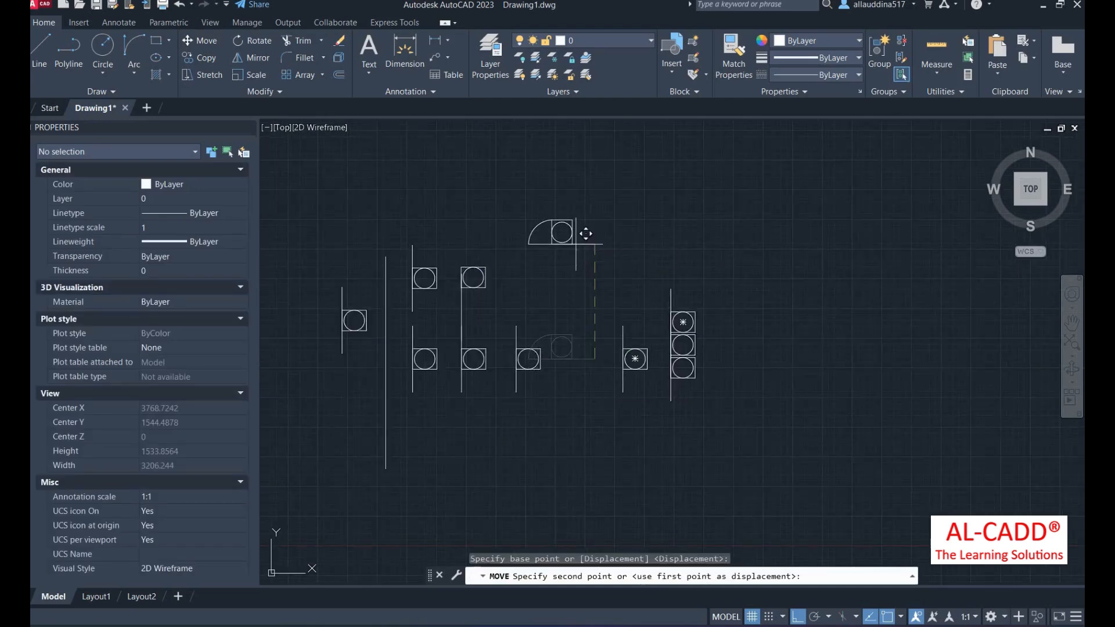
click(570, 253)
scroll(570, 253, up, 2)
scroll(567, 241, down, 2)
scroll(575, 366, up, 4)
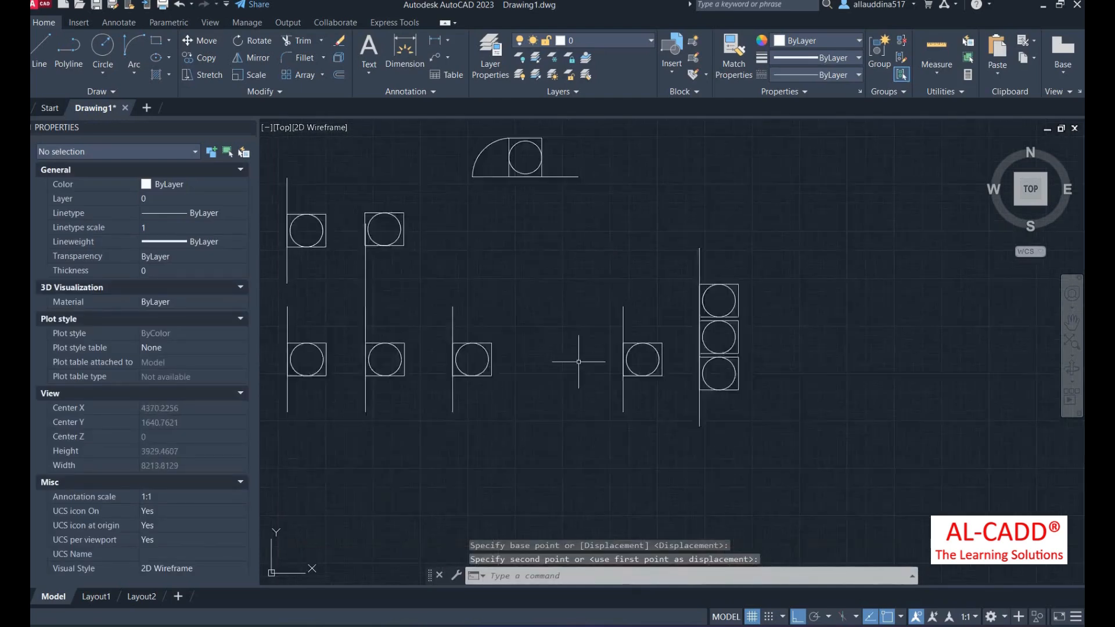
scroll(532, 377, down, 2)
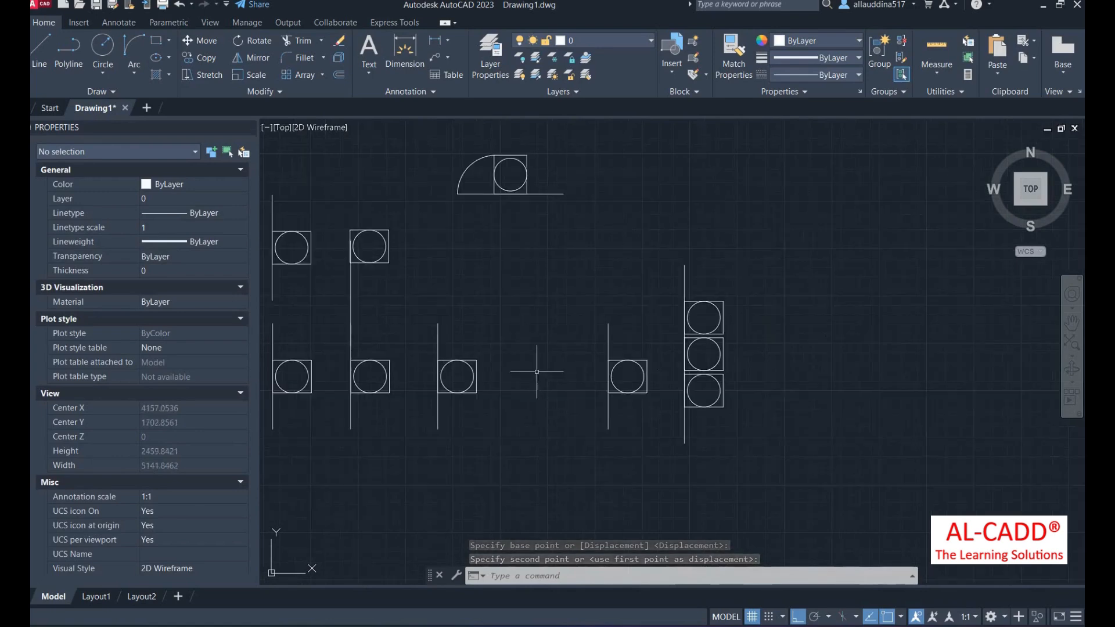
- With Ortho off, move the group into the lower row's gap between the upright symbols
click(546, 229)
click(438, 162)
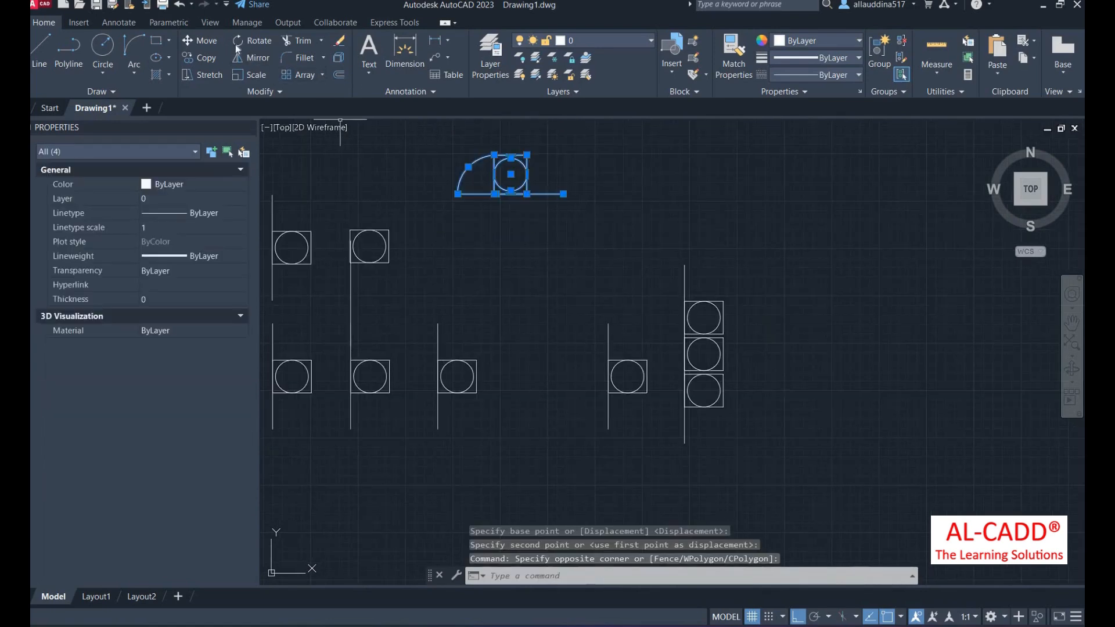
click(200, 40)
click(556, 194)
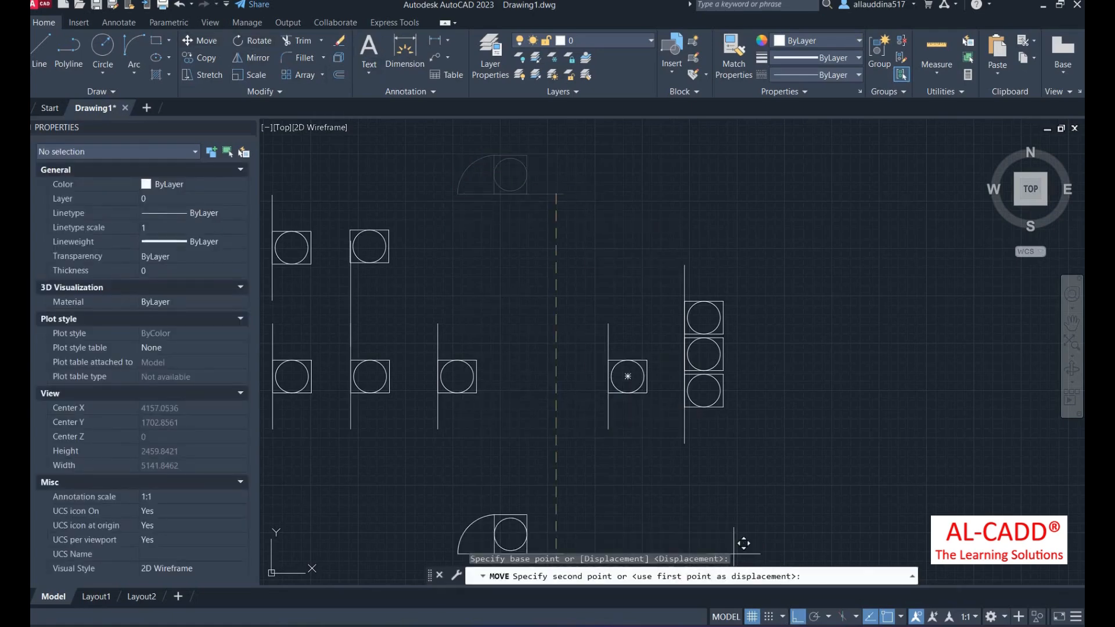
key(F8)
scroll(627, 398, up, 4)
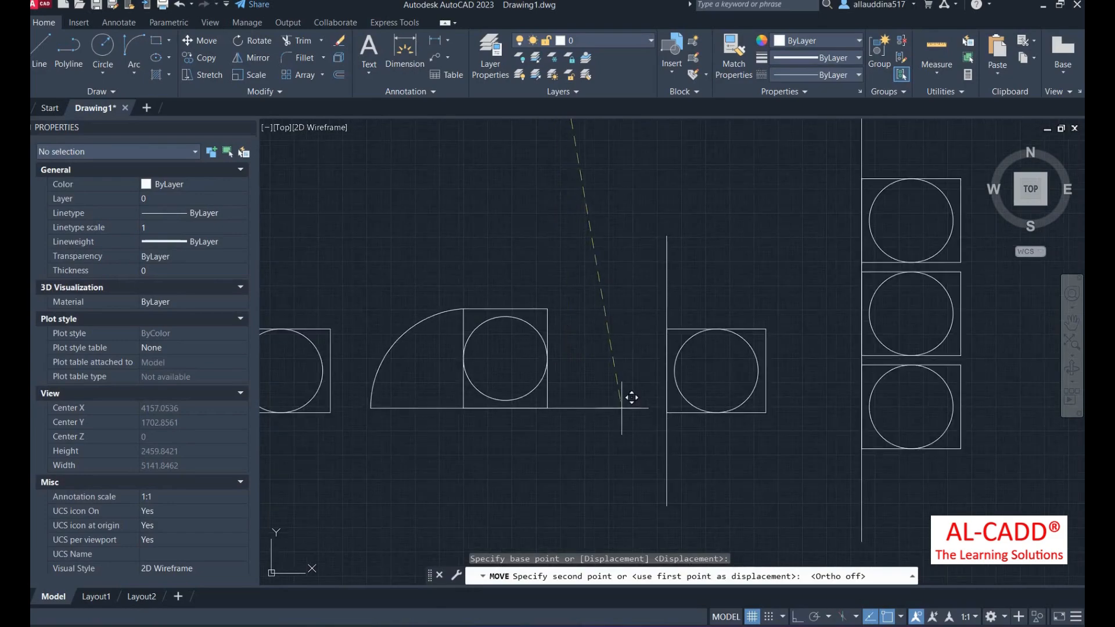
click(632, 398)
scroll(607, 448, down, 5)
scroll(602, 470, up, 3)
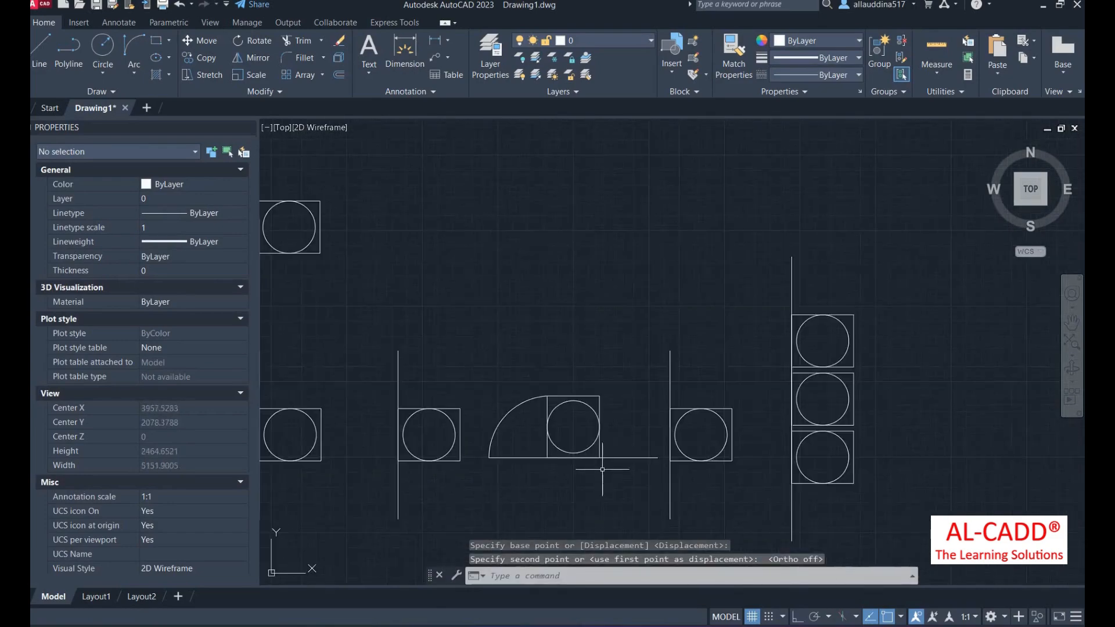
scroll(645, 374, down, 4)
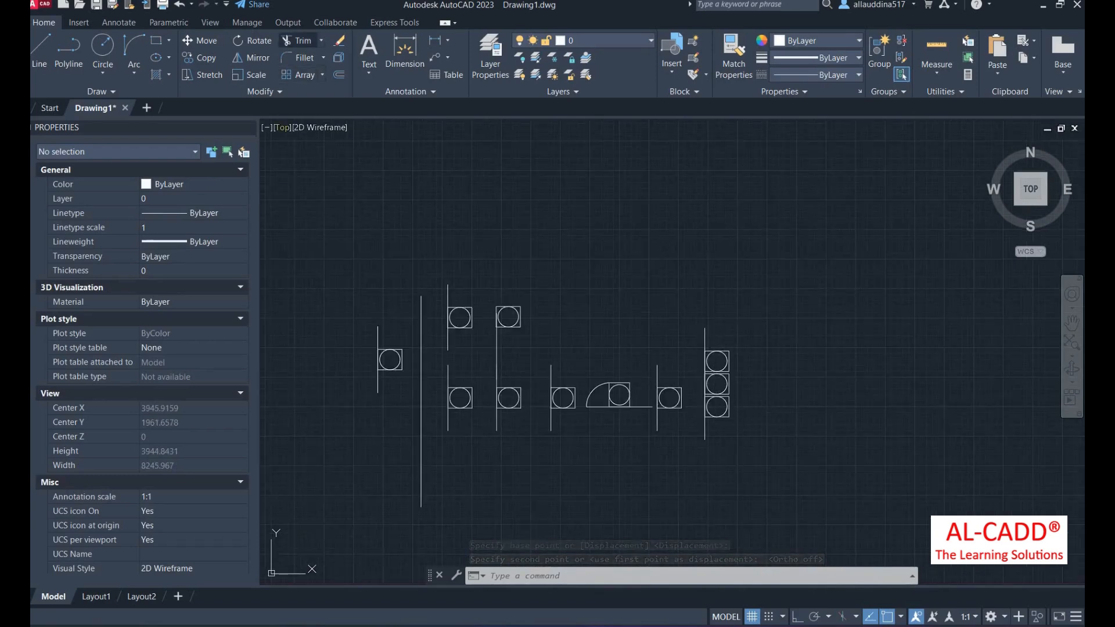
- Rotate the right-hand three-symbol column 65° about its line's bottom endpoint
text(r)
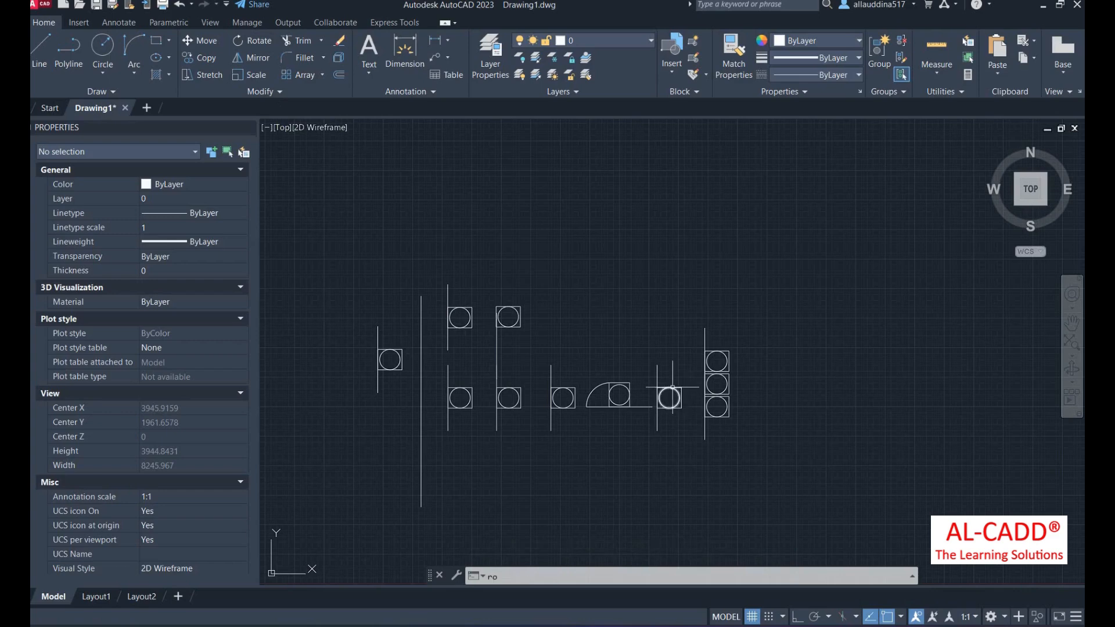
text(o)
key(Return)
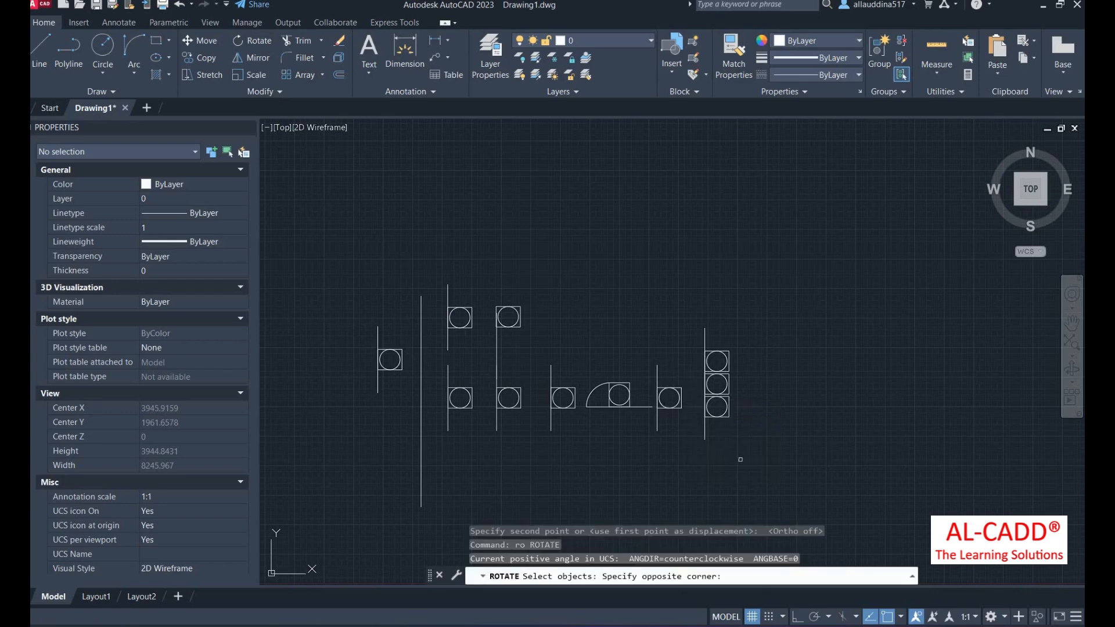
click(675, 249)
key(Return)
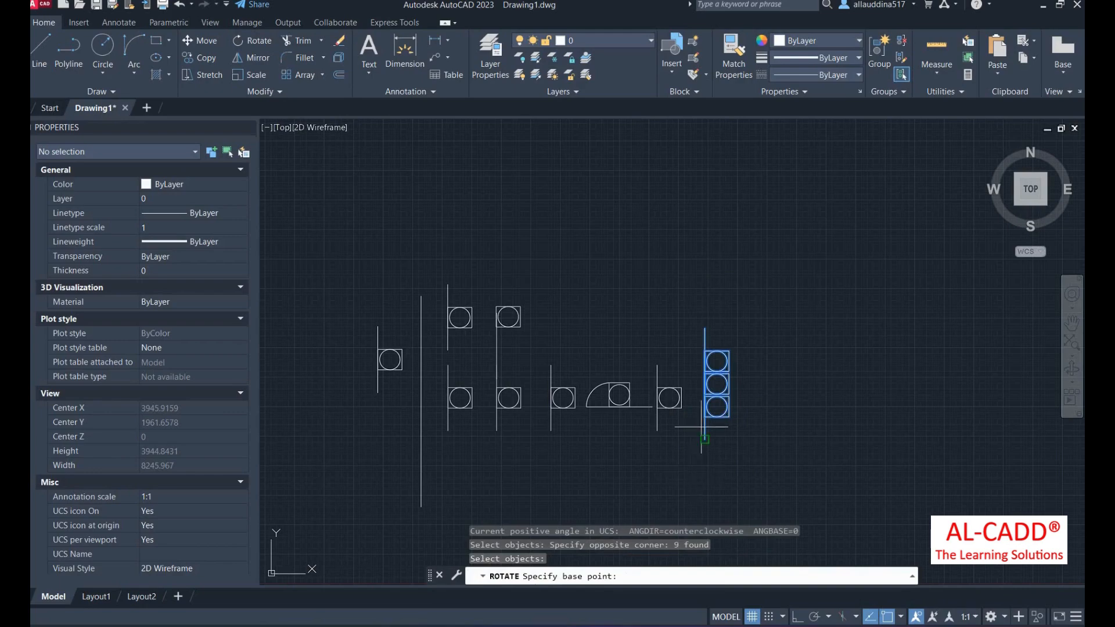
click(705, 329)
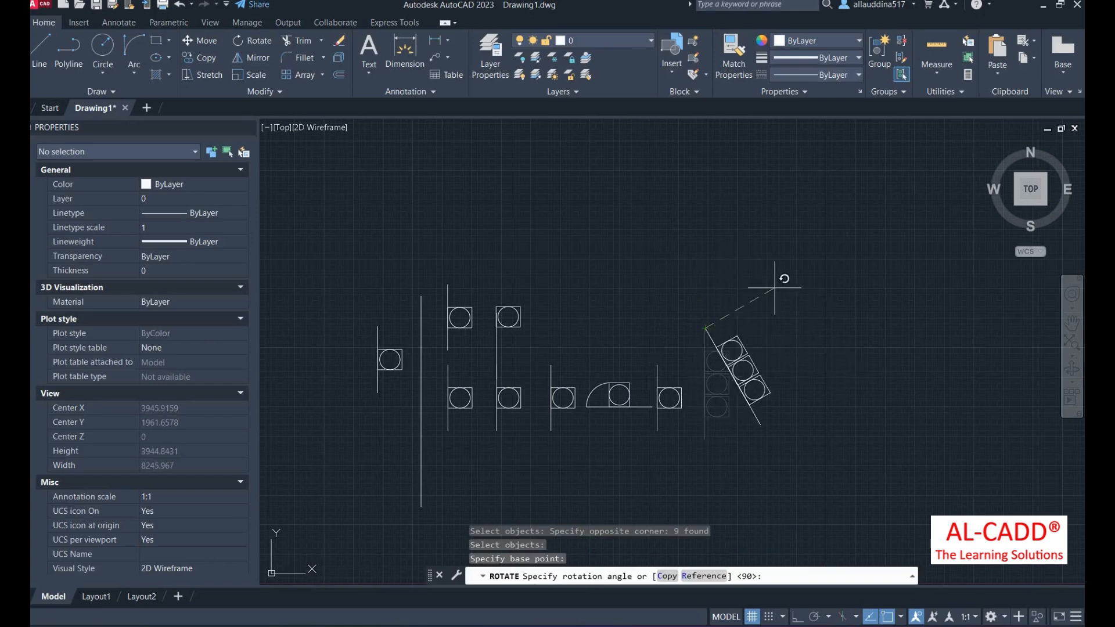
key(Return)
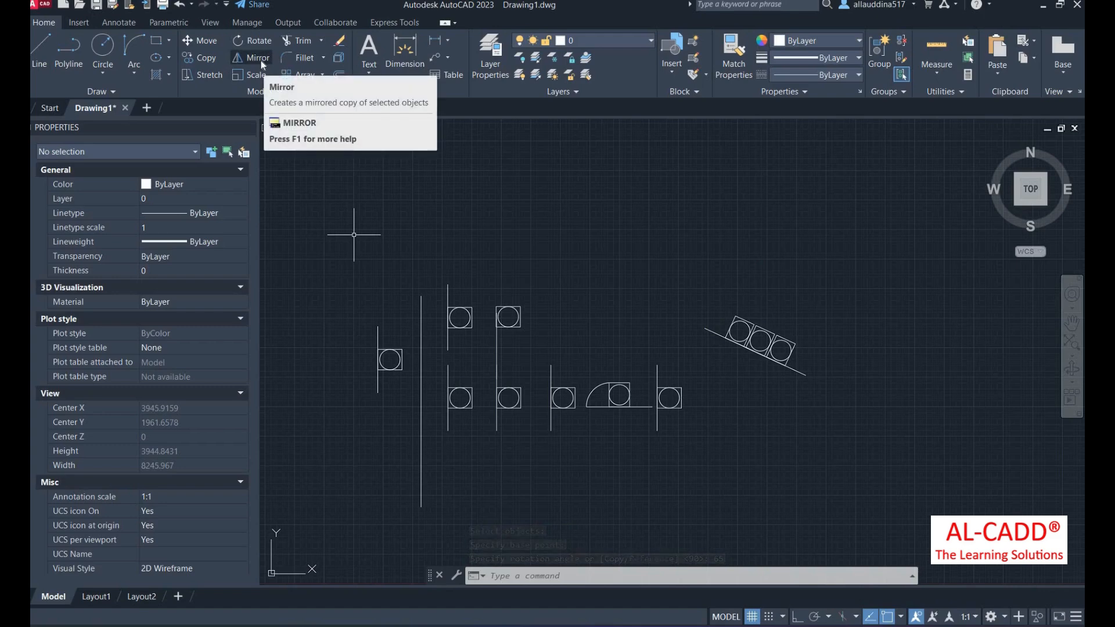
- Draw an arc above the symbols using the start, end and direction method
click(131, 73)
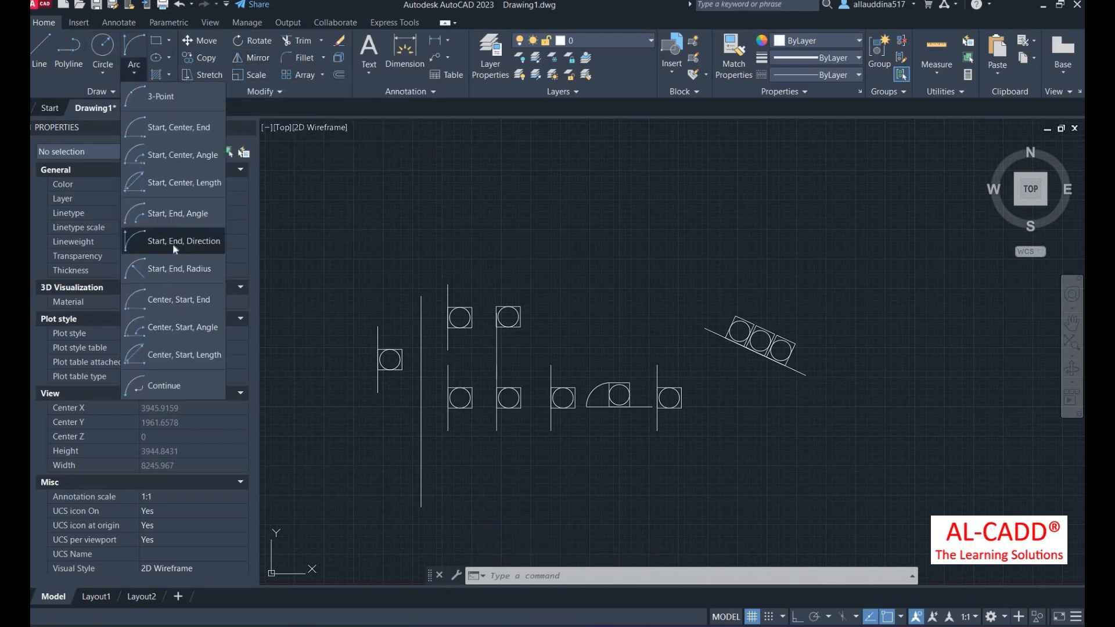
click(179, 268)
scroll(671, 339, up, 2)
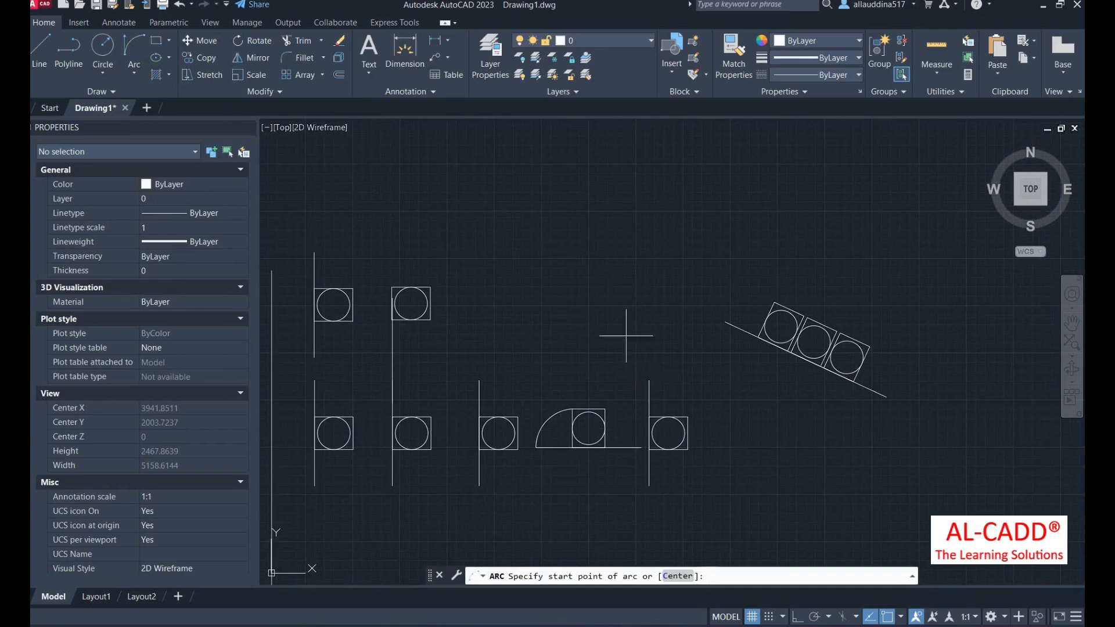
click(545, 249)
click(579, 299)
click(585, 255)
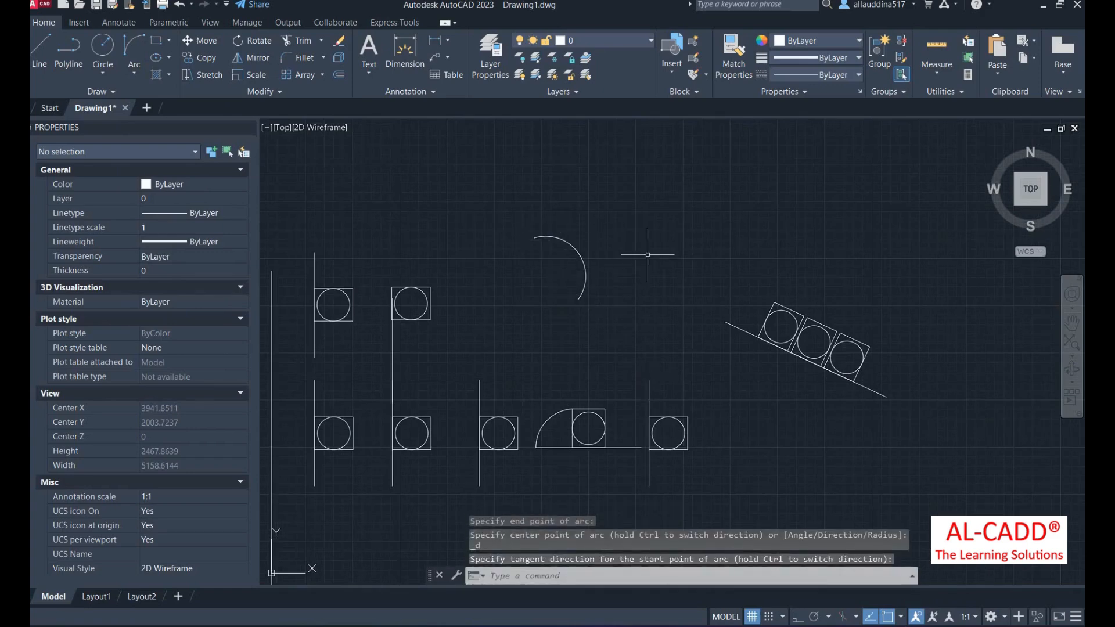
- Mirror the new arc across a vertical line through its endpoint, keeping the original
click(597, 297)
click(555, 245)
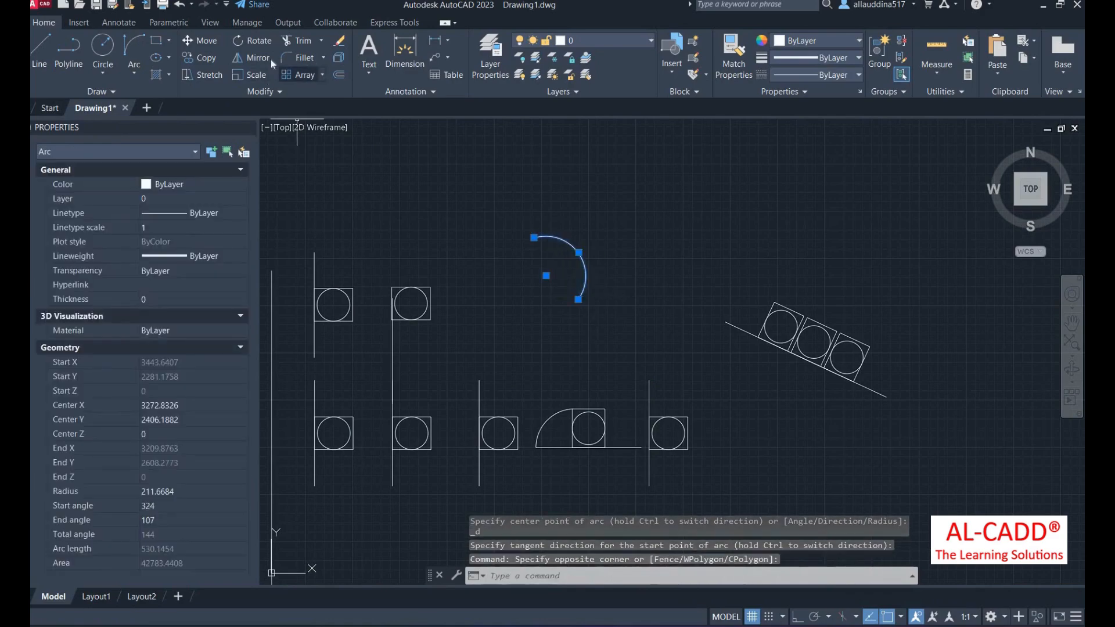
click(254, 57)
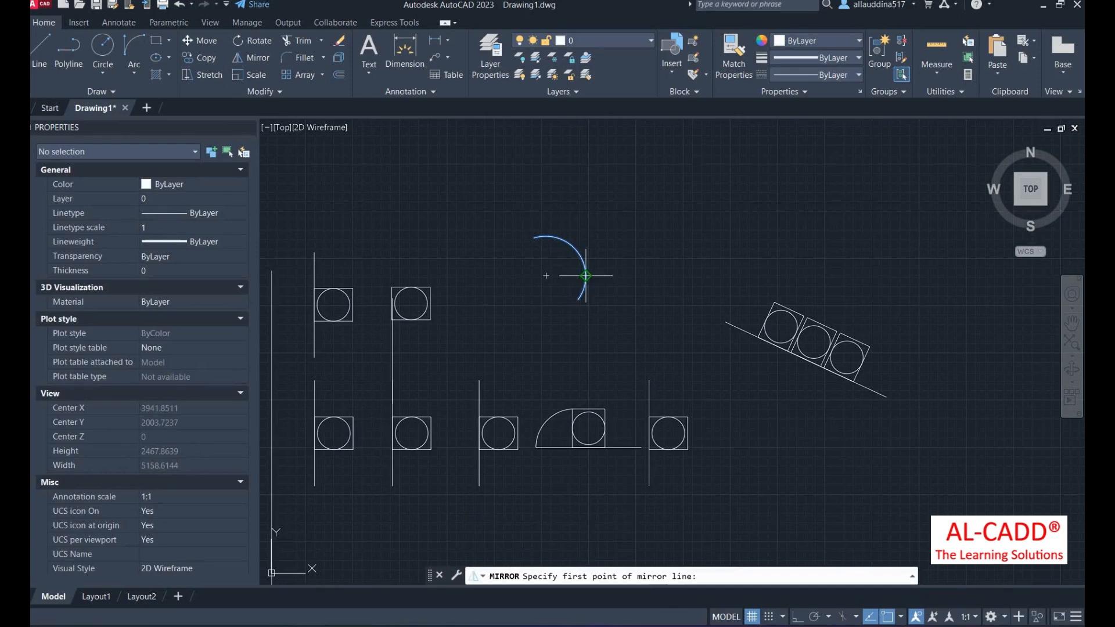
click(579, 253)
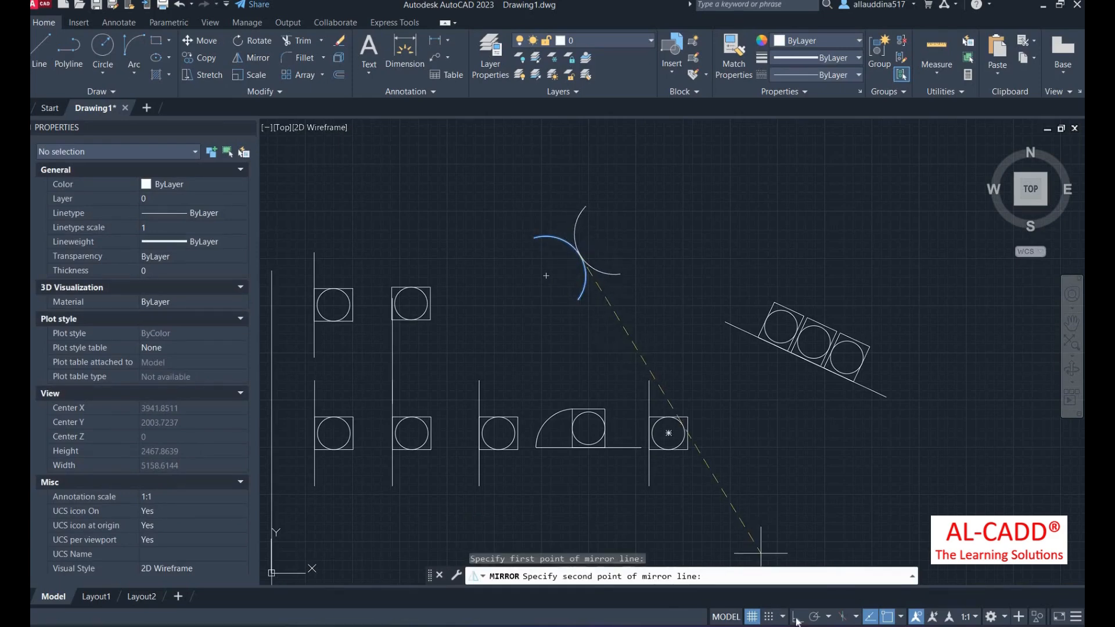
key(F8)
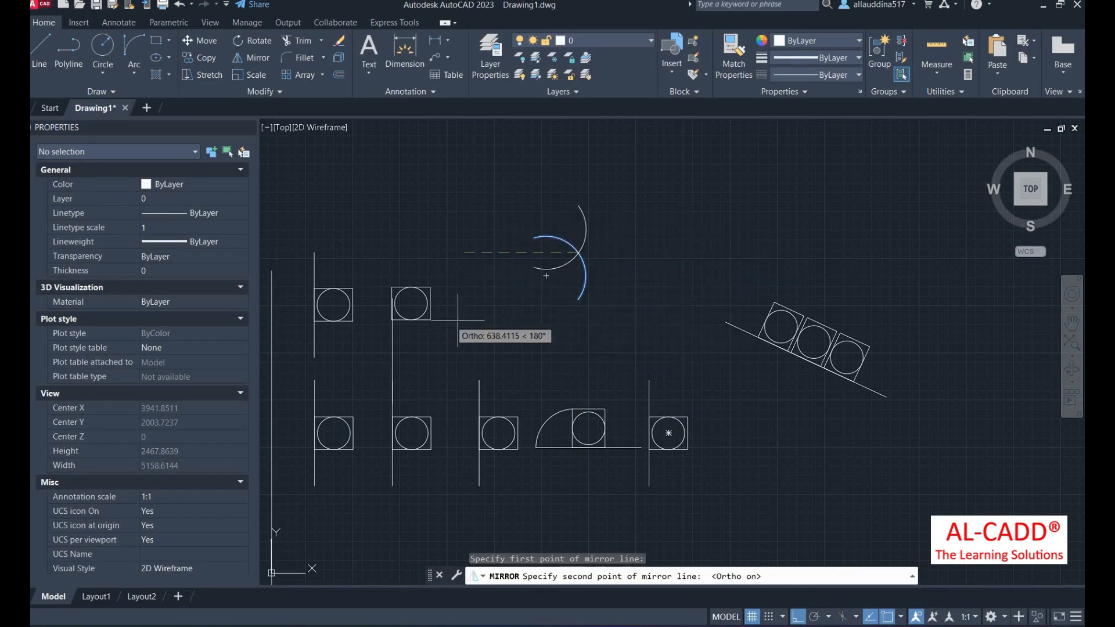
click(584, 336)
key(Return)
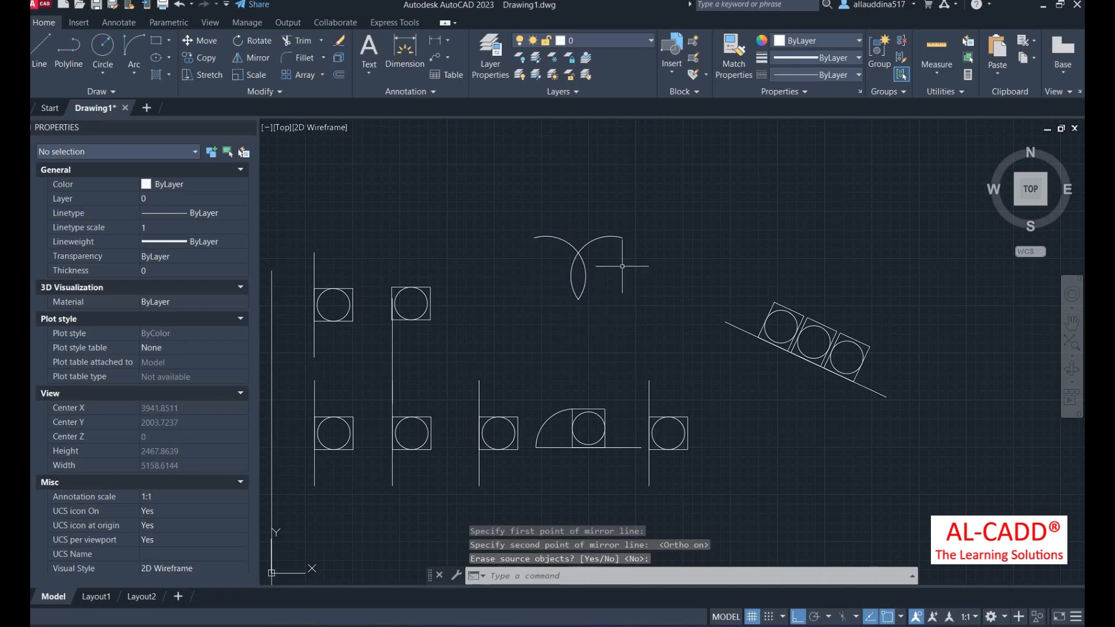
- Mirror both arcs about a line through their shared endpoint, keeping the originals
click(622, 318)
click(557, 229)
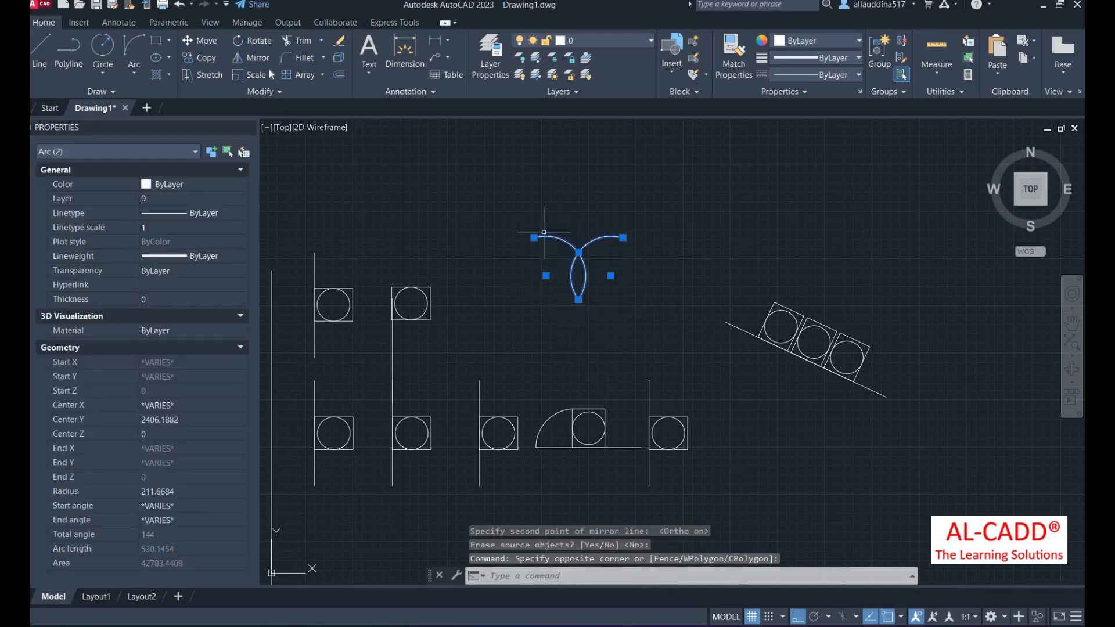
click(259, 58)
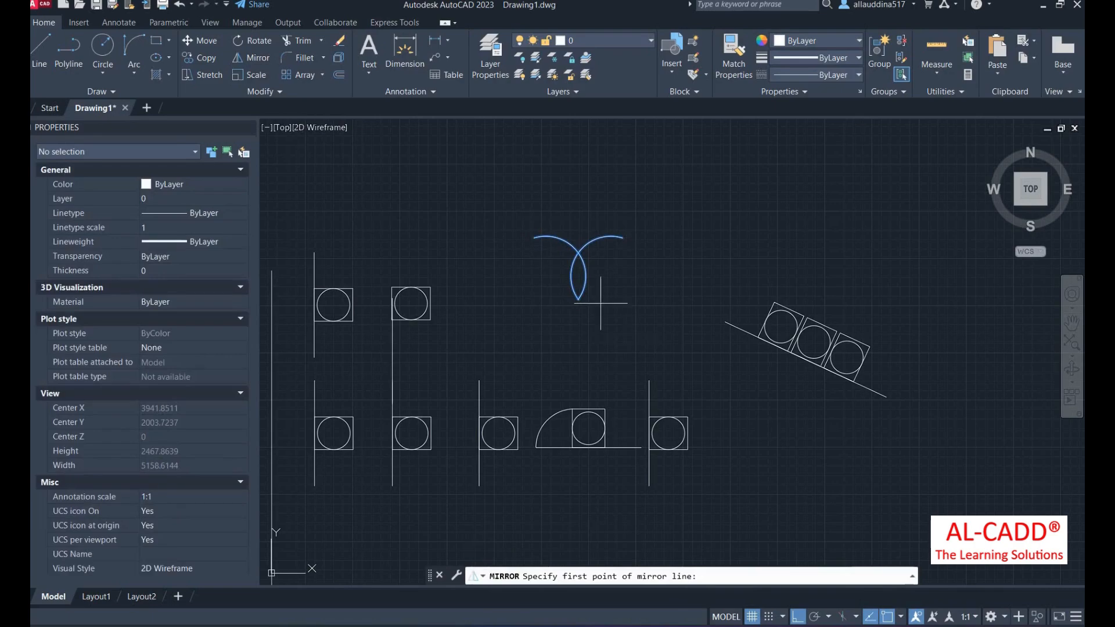
click(578, 300)
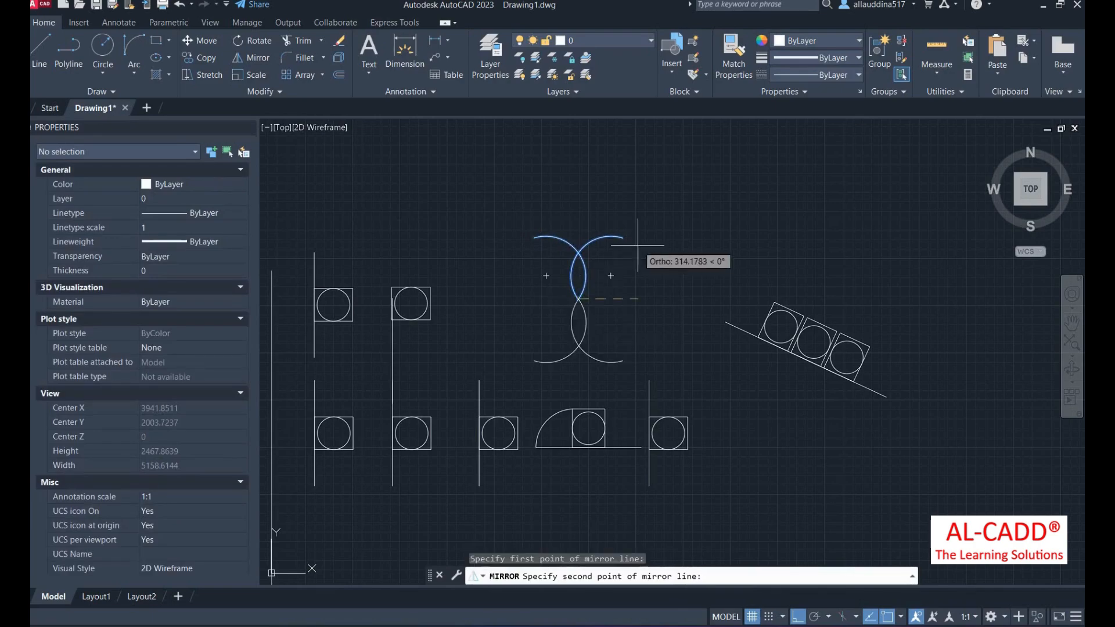
click(624, 237)
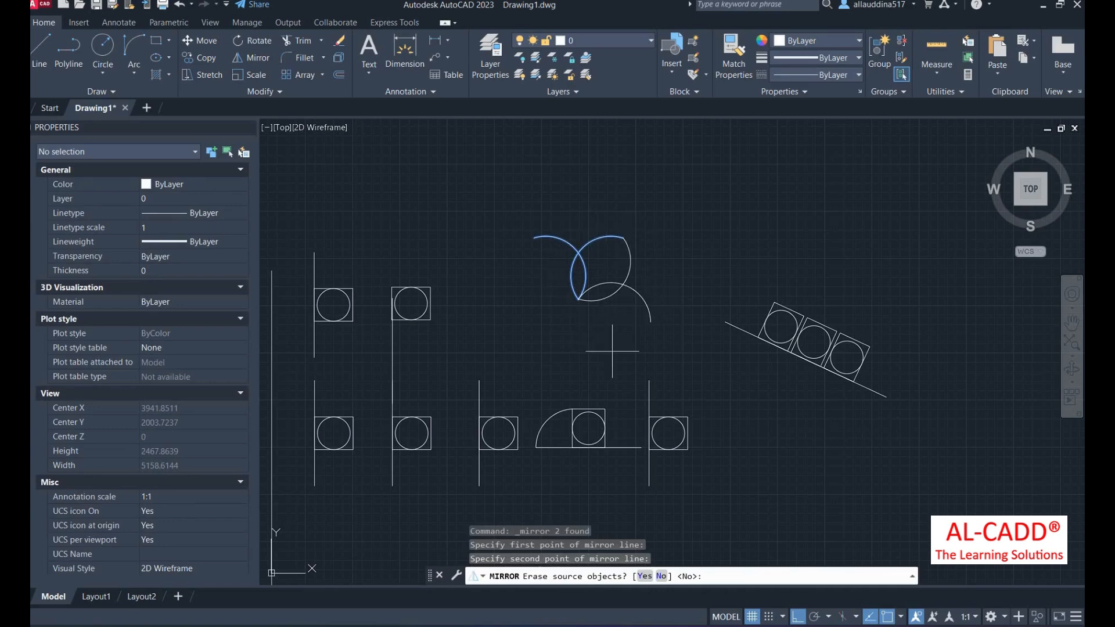
key(Return)
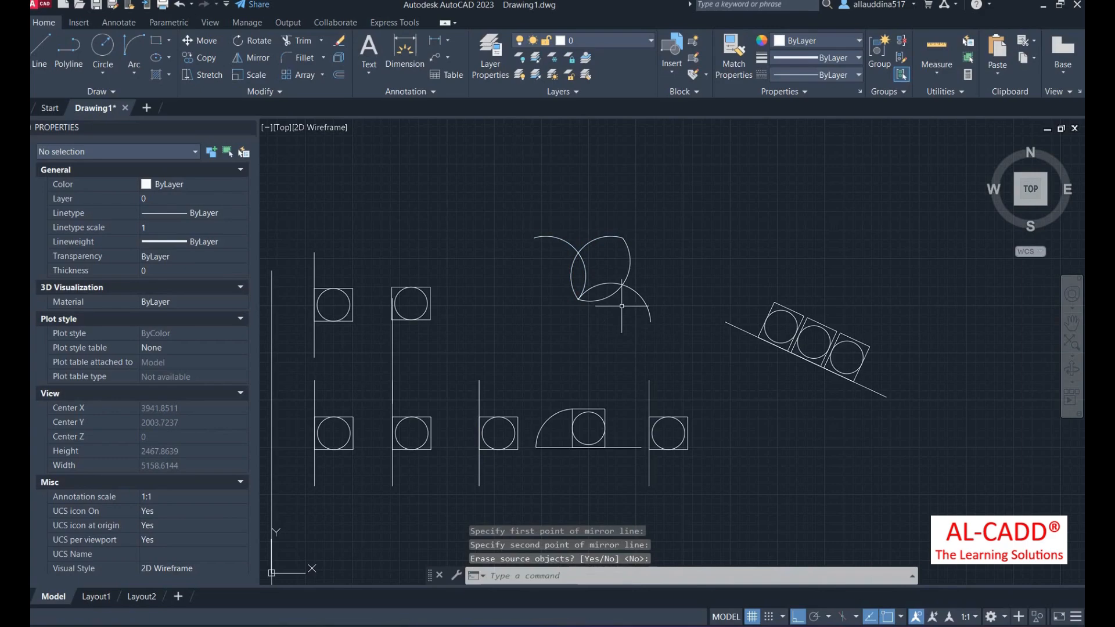
- Mirror all four arcs diagonally, keeping the originals, to complete the eight-arc flower
middle_drag(622, 306, 614, 283)
click(626, 292)
click(551, 190)
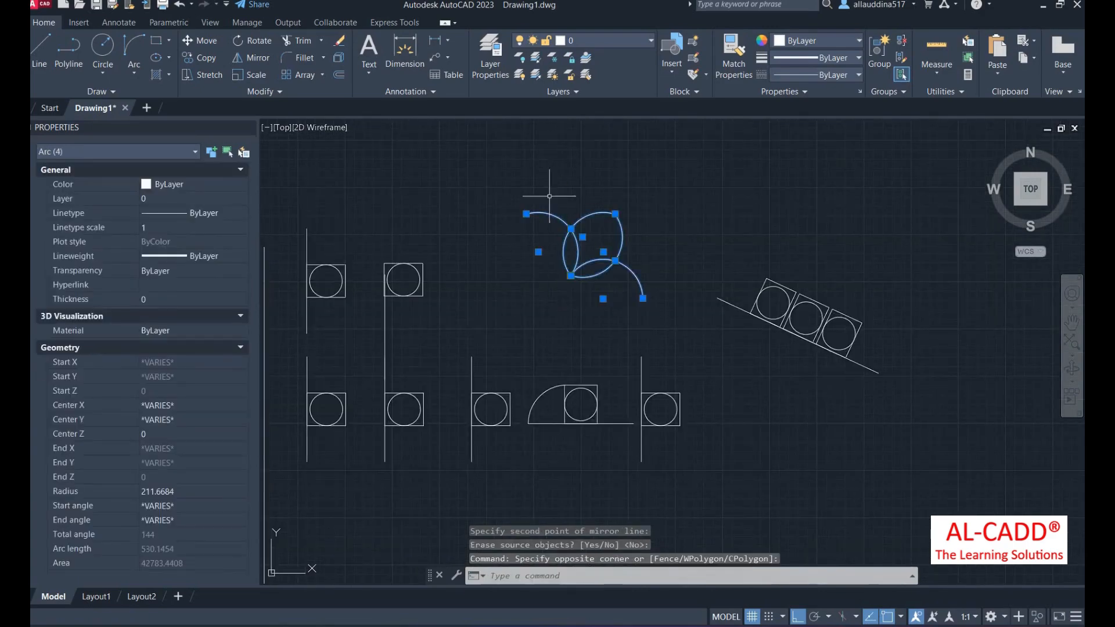
key(Return)
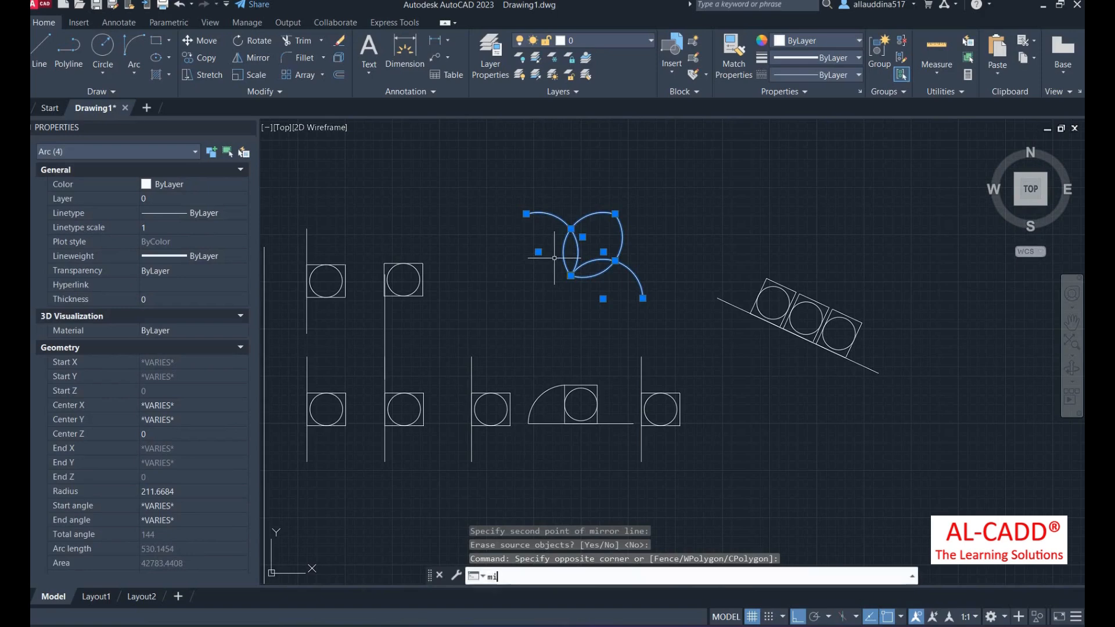
click(643, 299)
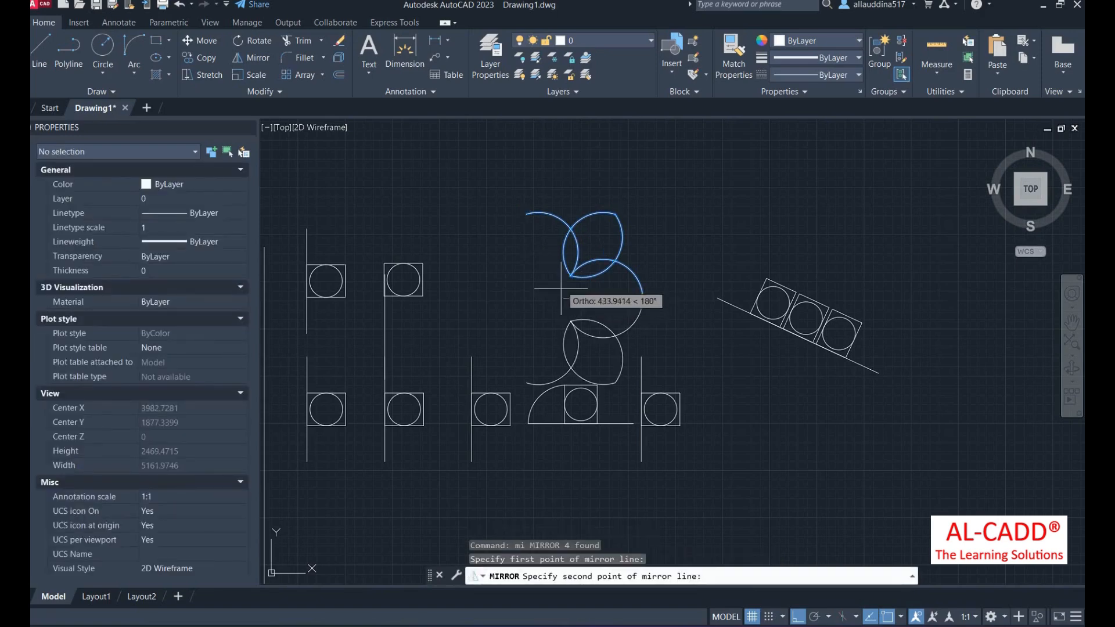
click(588, 279)
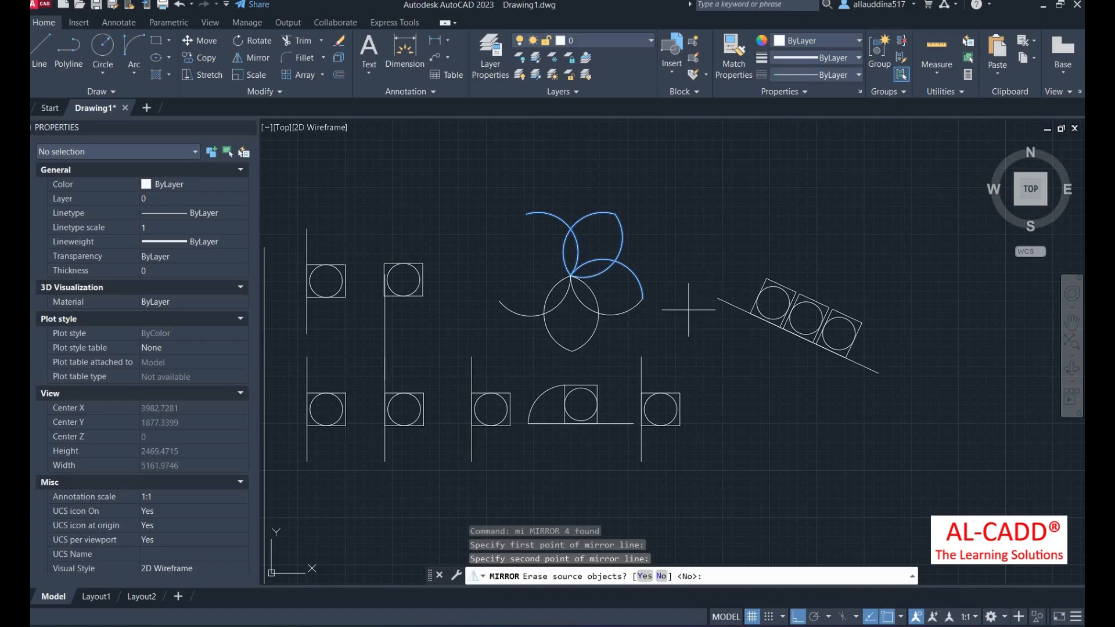
key(Return)
scroll(636, 299, down, 3)
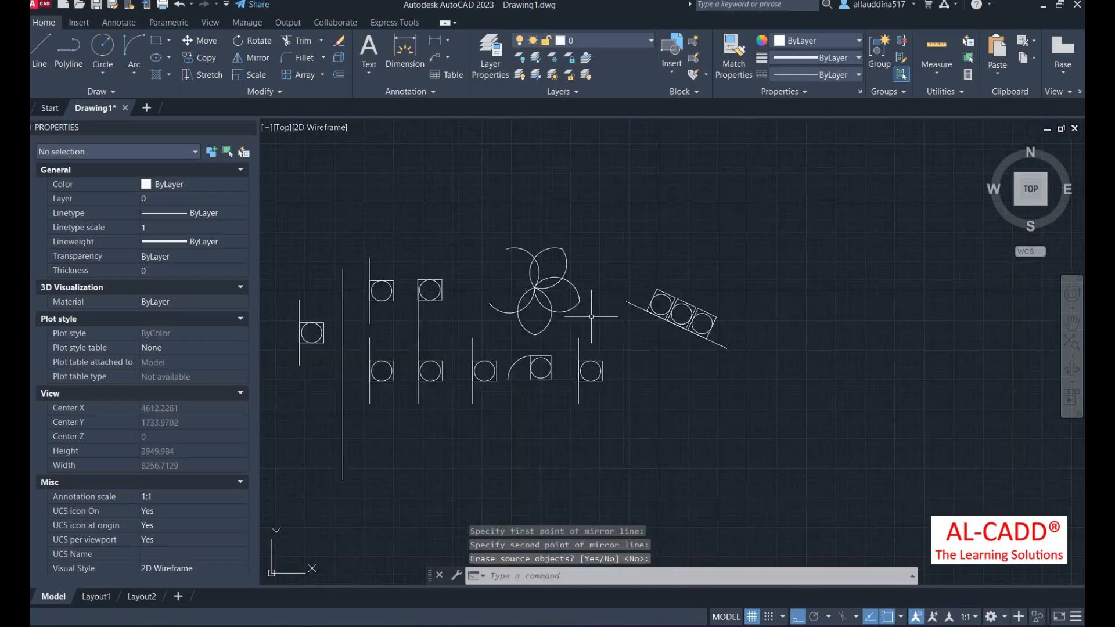
scroll(605, 312, up, 2)
- Mirror the rightmost symbol's line, circle and square across a vertical line to its right, keeping the original
scroll(584, 306, down, 2)
scroll(585, 306, up, 2)
click(622, 346)
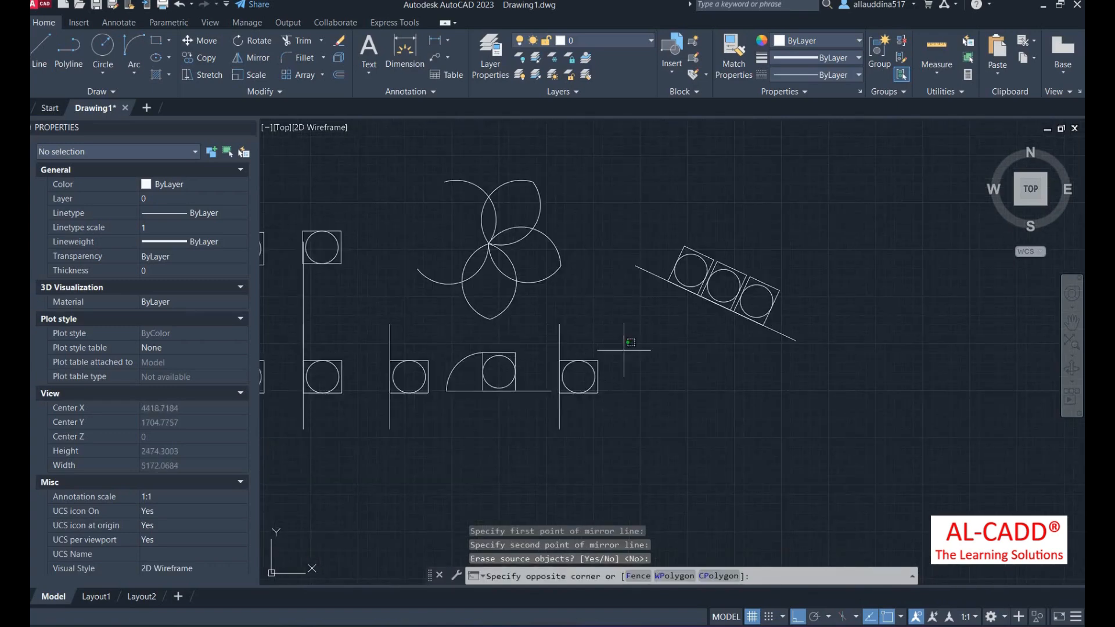
click(560, 429)
text(mi)
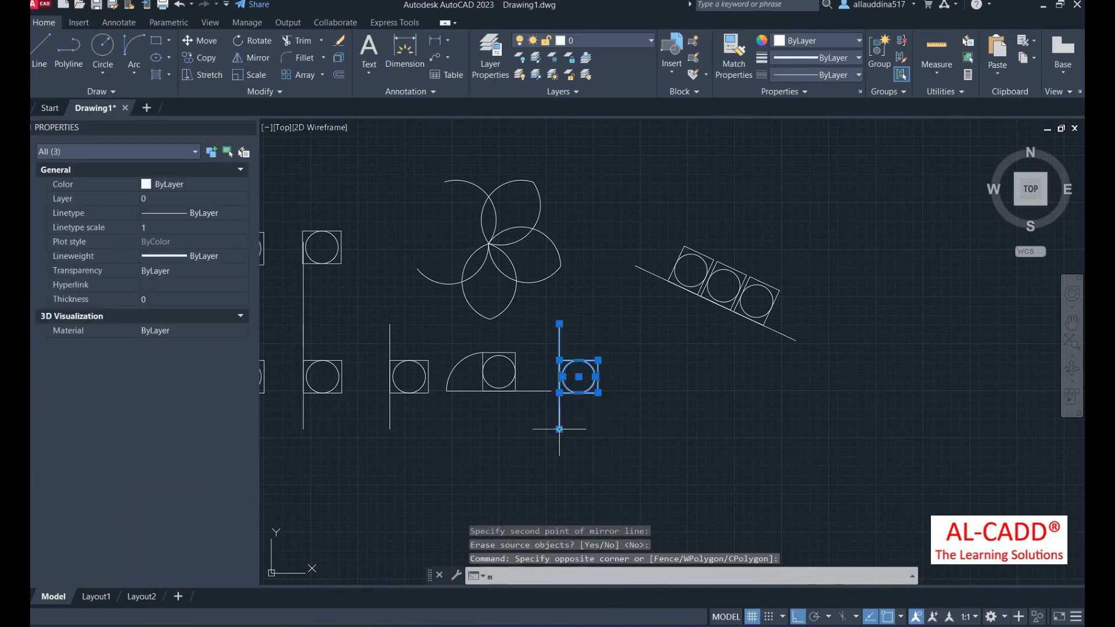
key(Return)
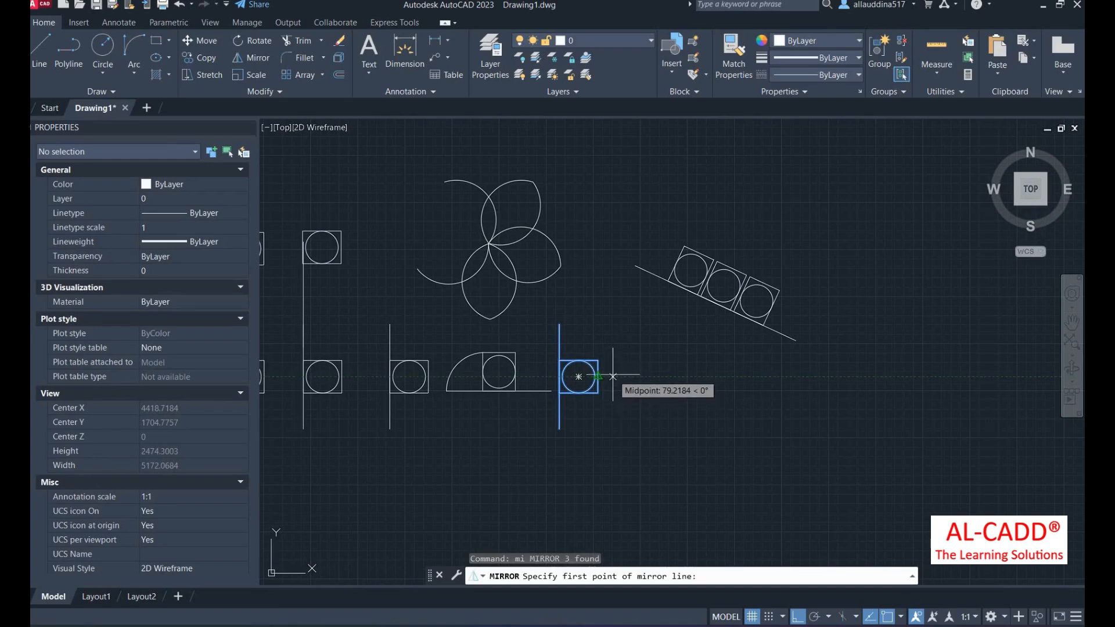
click(613, 376)
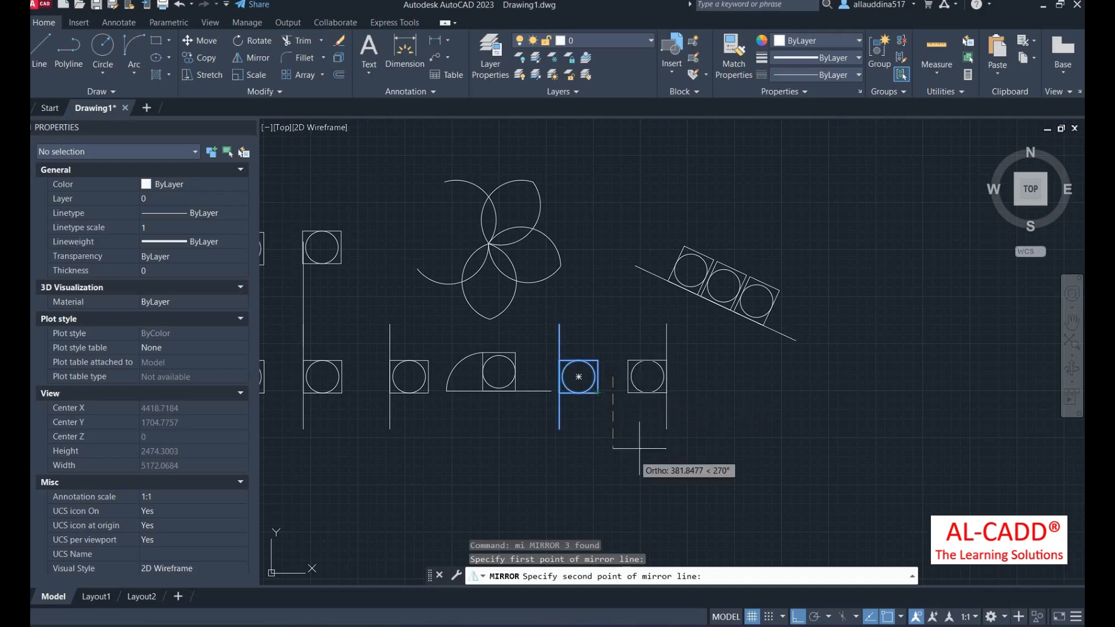
click(619, 470)
key(Return)
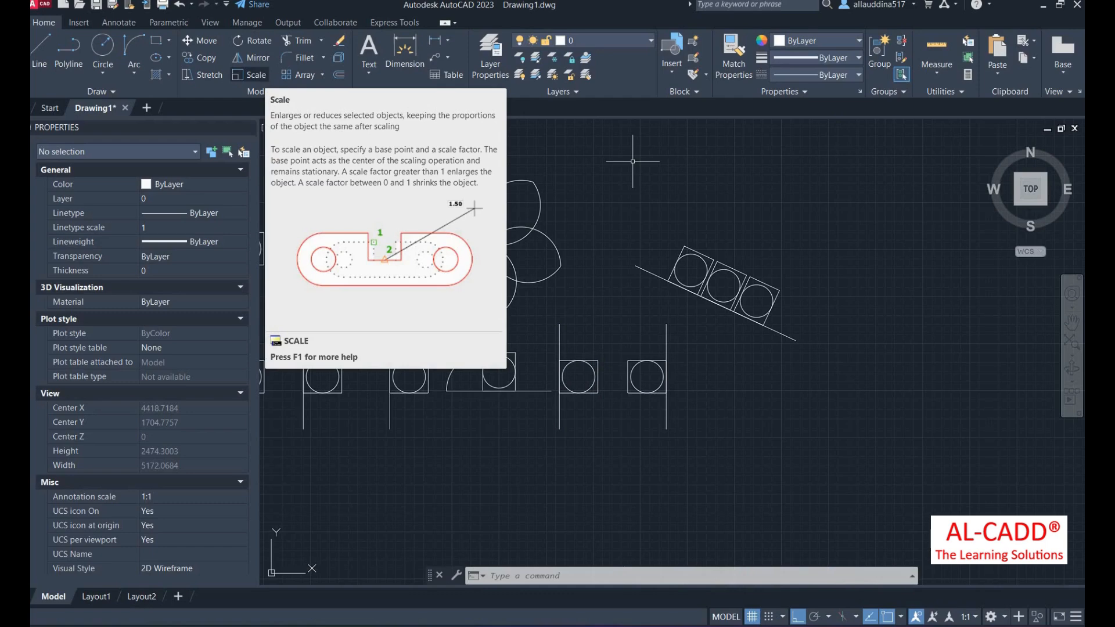
- Shrink the far-left symbol's square, circle and line about the circle's centre
scroll(610, 386, down, 3)
scroll(636, 401, up, 4)
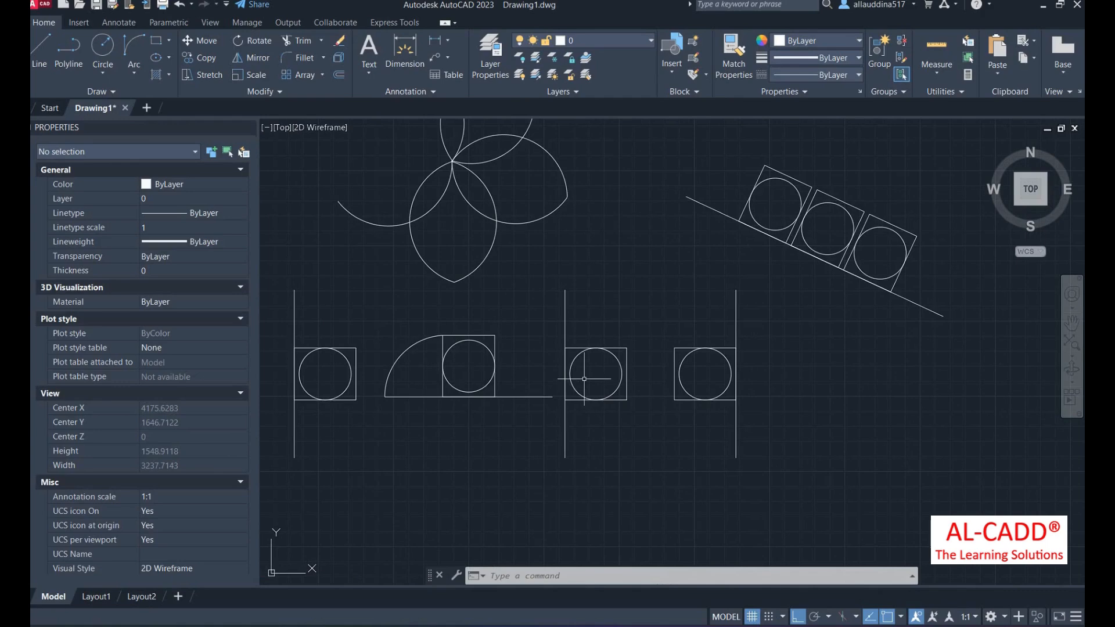
scroll(548, 405, down, 4)
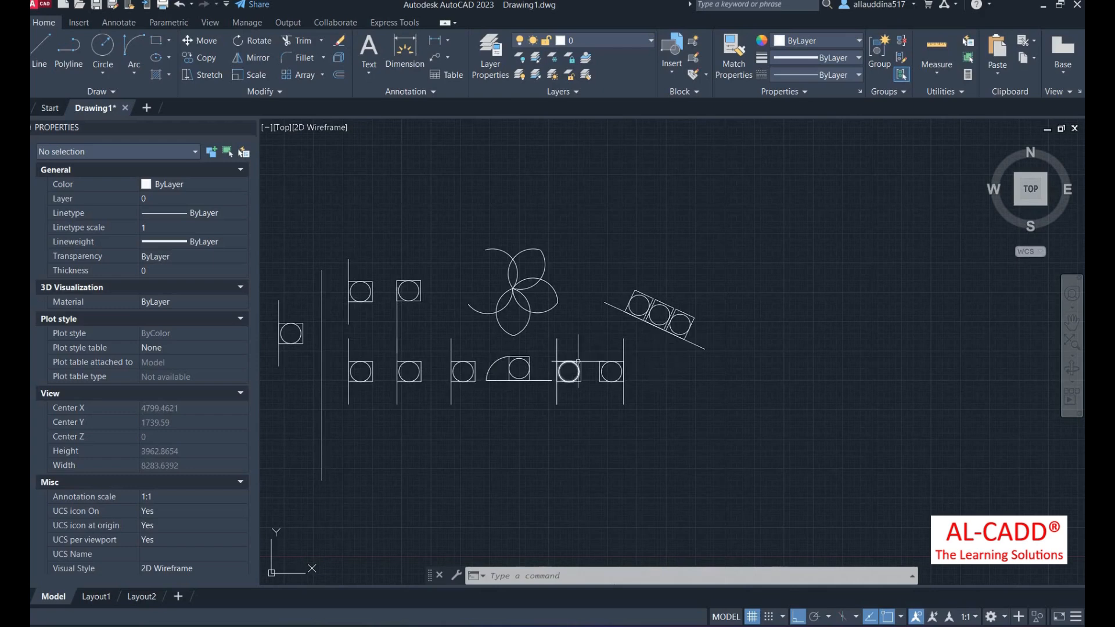
scroll(570, 334, down, 1)
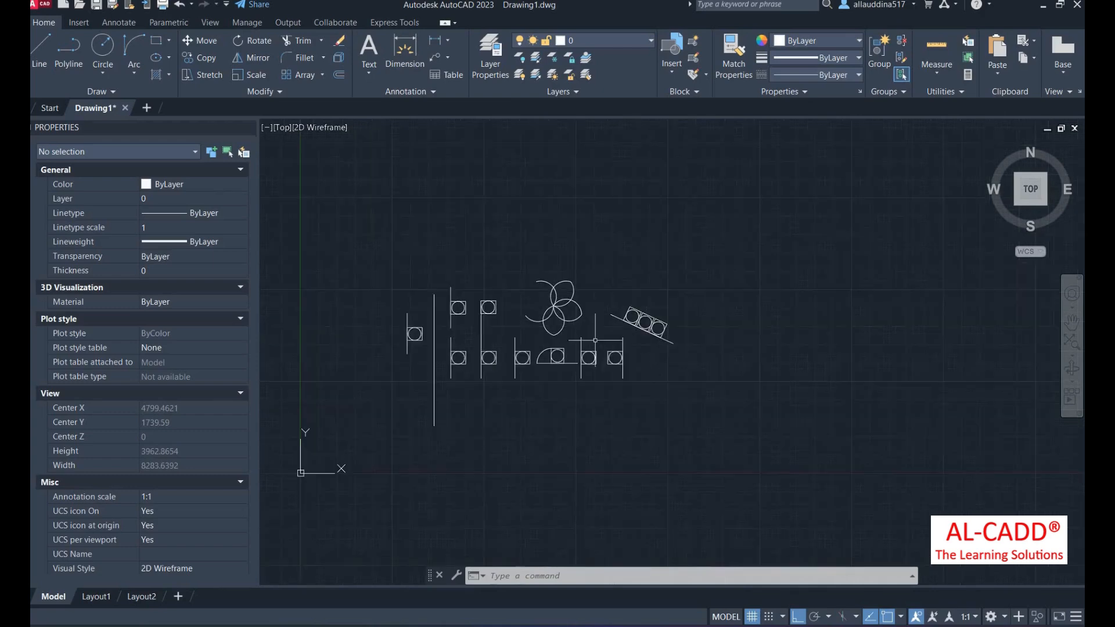
scroll(363, 338, up, 3)
click(407, 298)
click(311, 430)
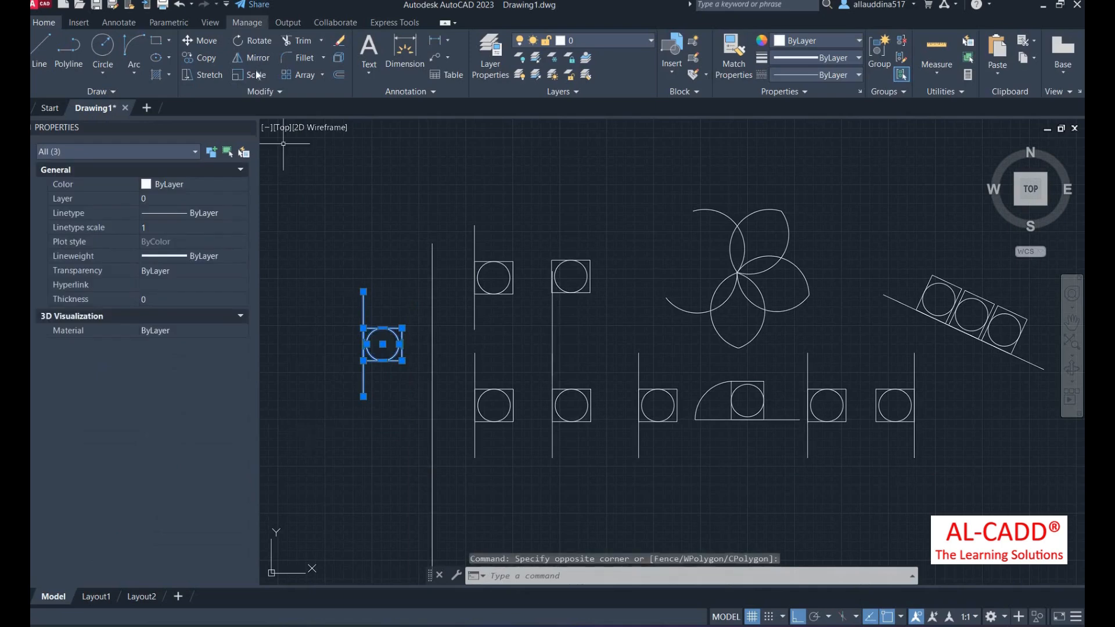
click(255, 74)
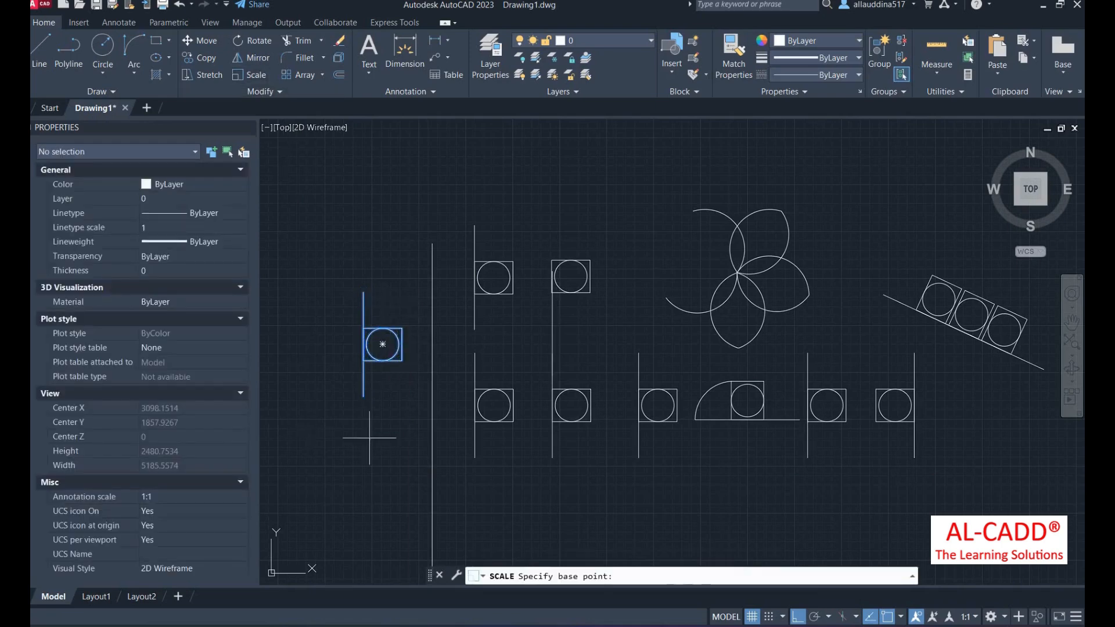
click(382, 344)
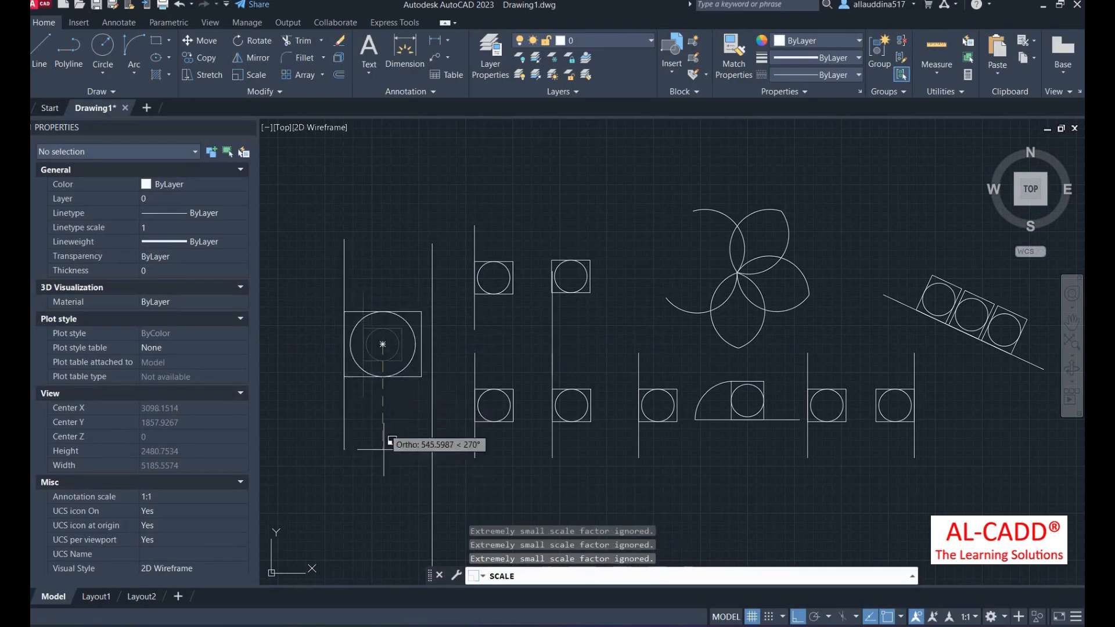
click(390, 388)
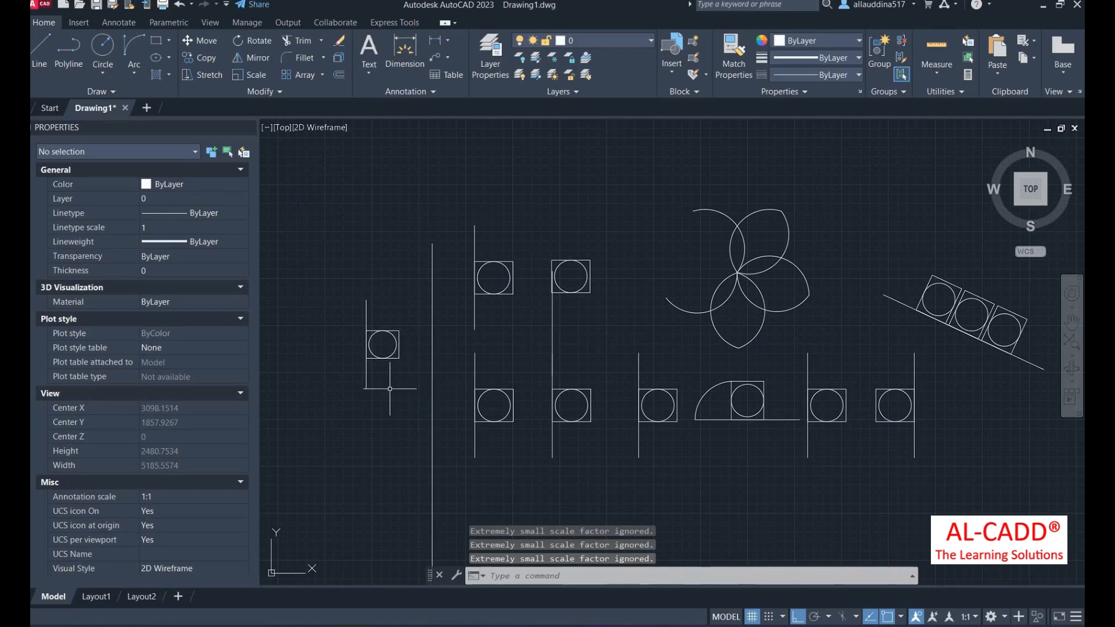
- Abandon scaling a bottom-row vertical line, then select the eight flower arcs
middle_drag(388, 364, 252, 372)
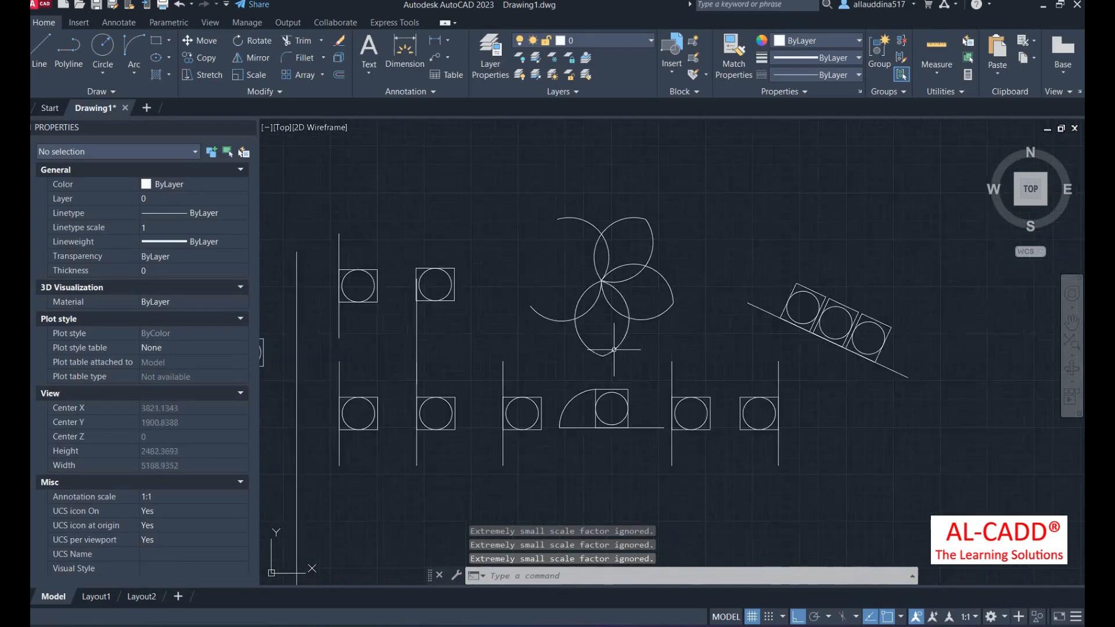
click(672, 442)
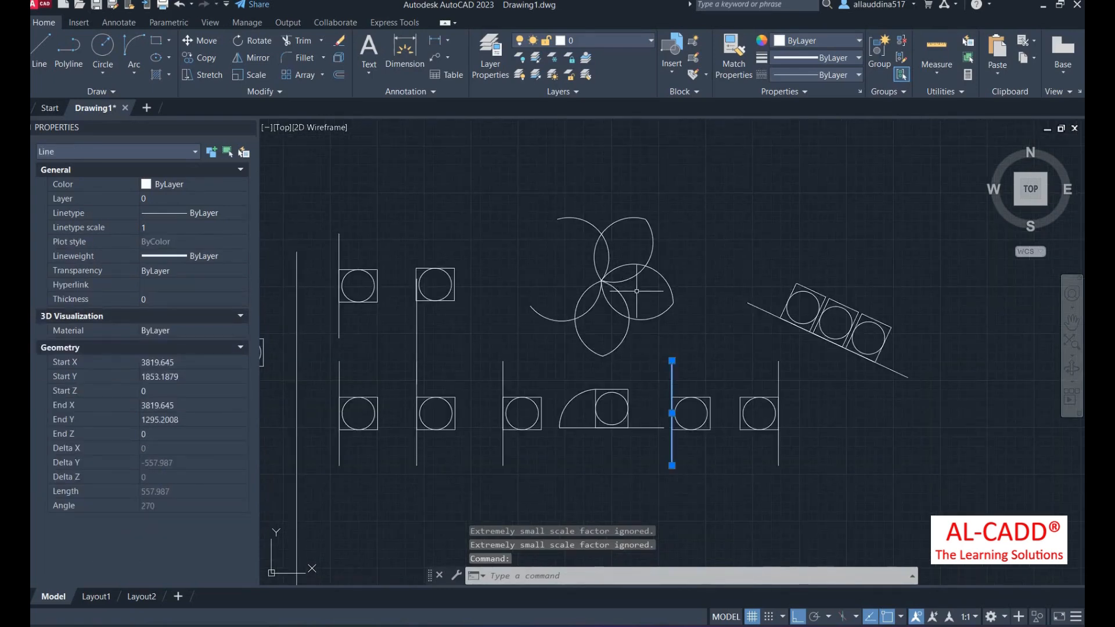
text(scale)
key(Return)
key(Return)
key(Return)
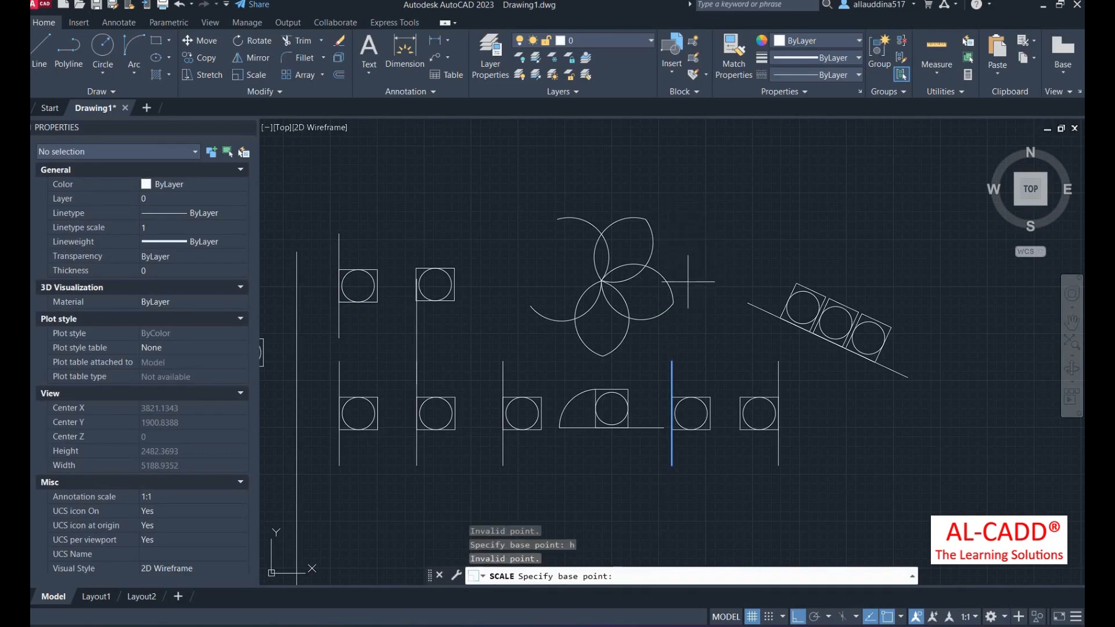
click(678, 334)
right_click(690, 241)
click(727, 265)
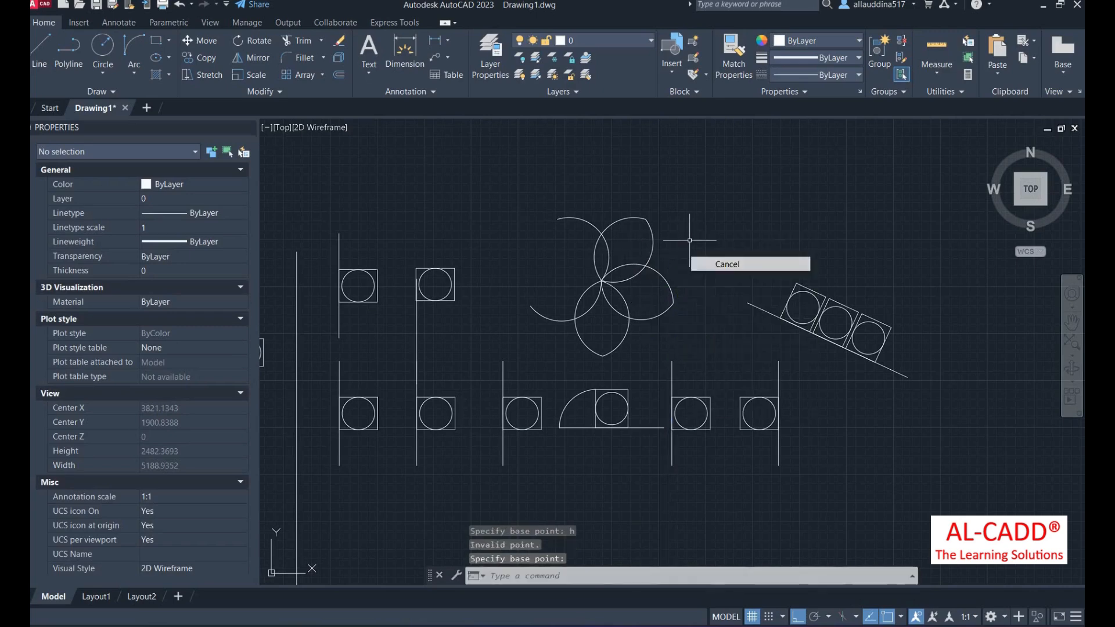
click(520, 208)
click(685, 365)
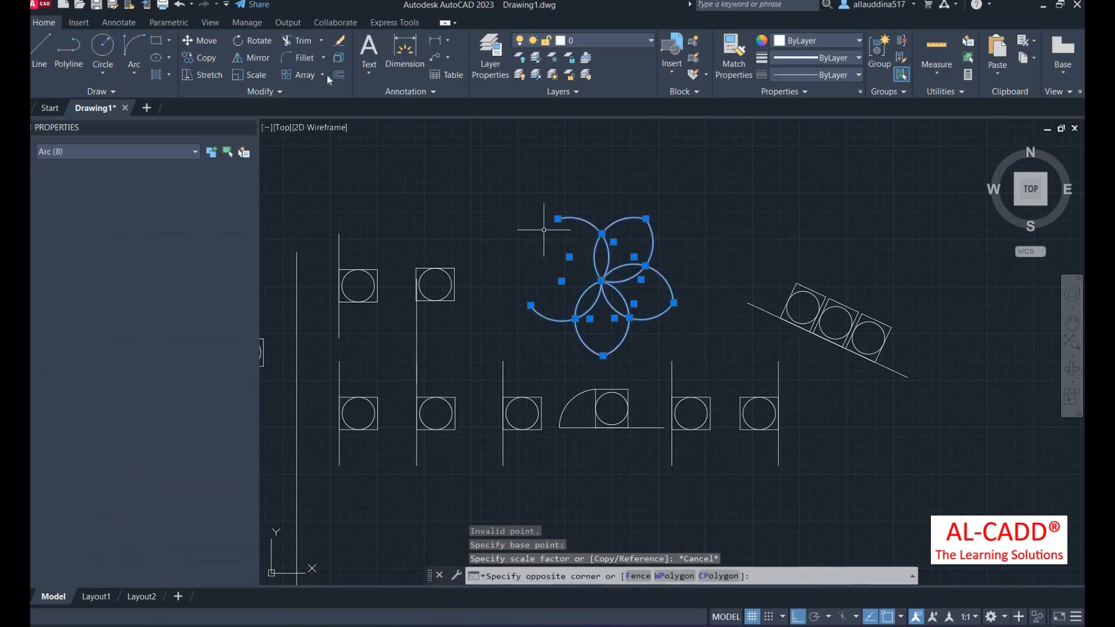
- Scale the flower arcs by 0.2 about the flower's centre
click(256, 75)
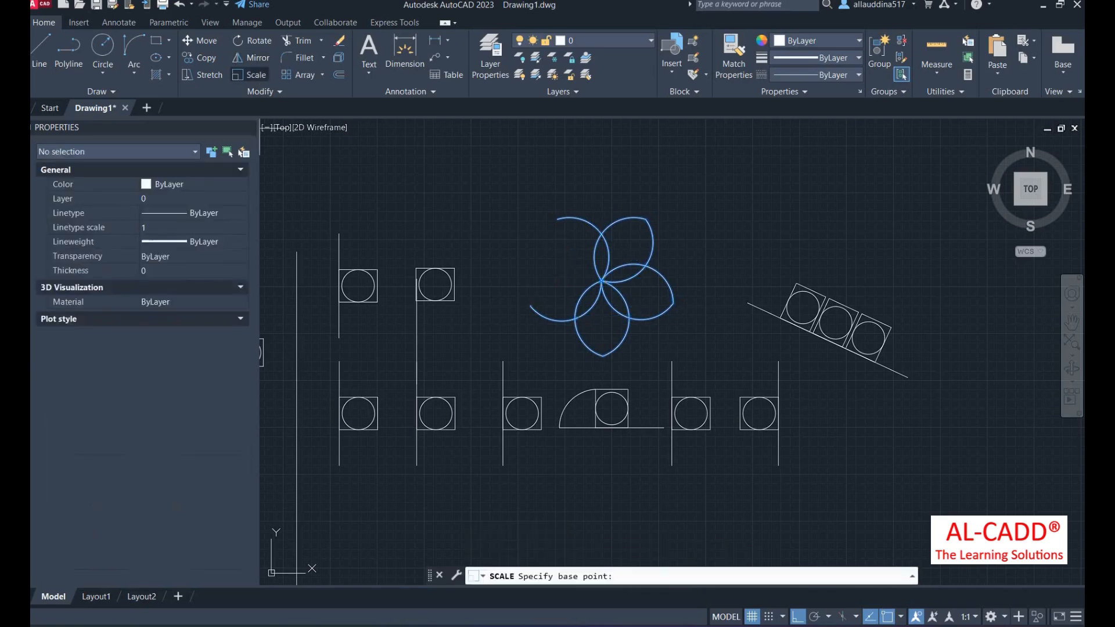
click(602, 281)
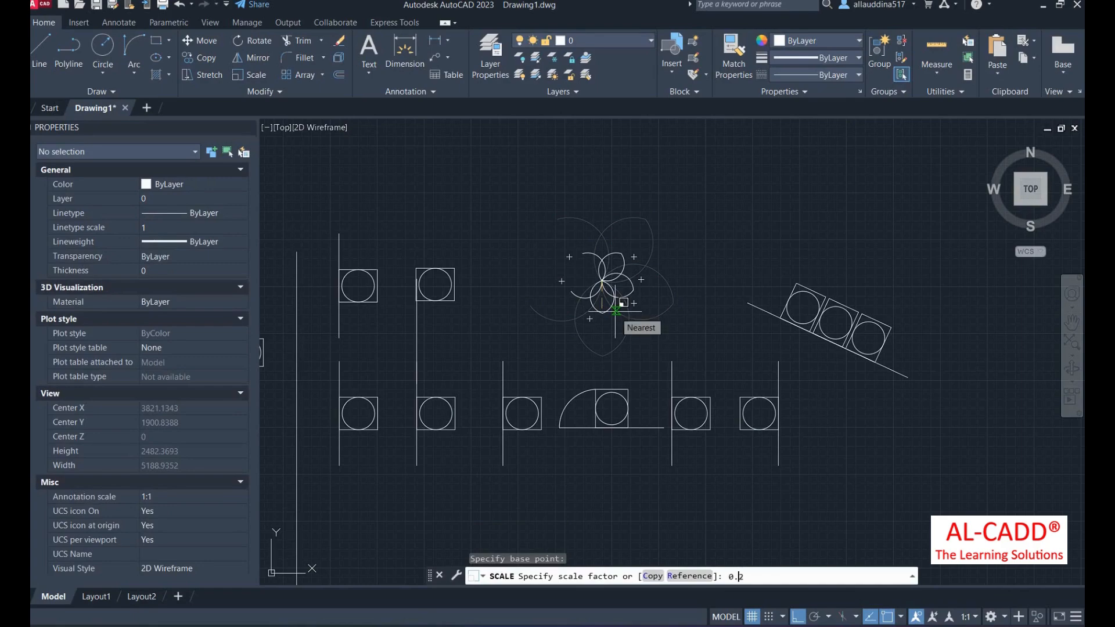
text(0.2)
key(Return)
scroll(705, 322, up, 2)
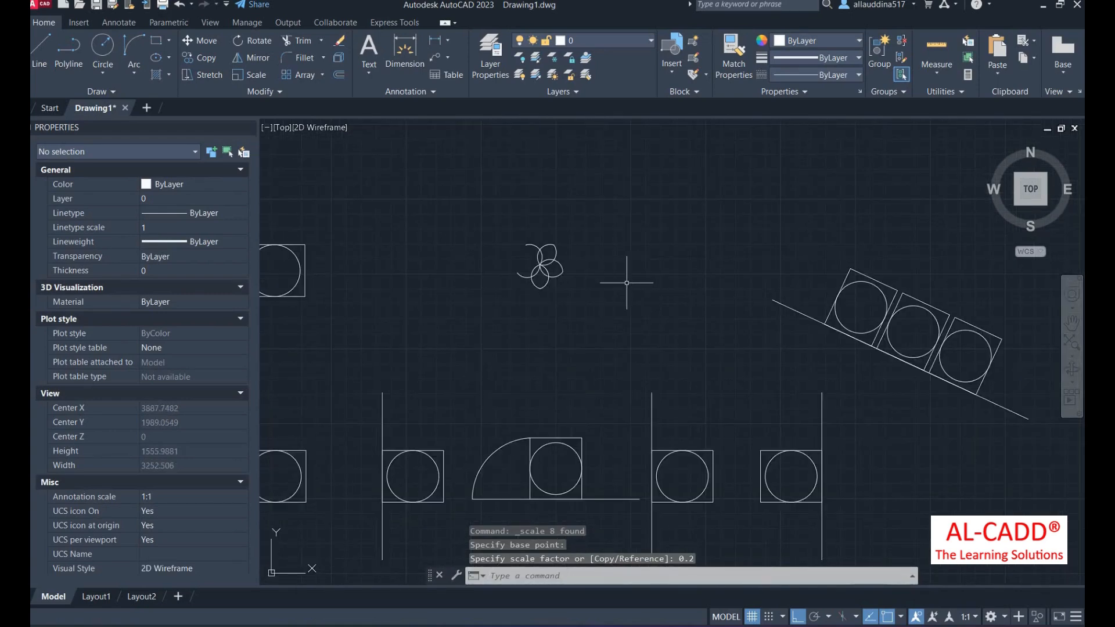
- Scale down the middle symbol's line, square and circle with the S command
text(sc)
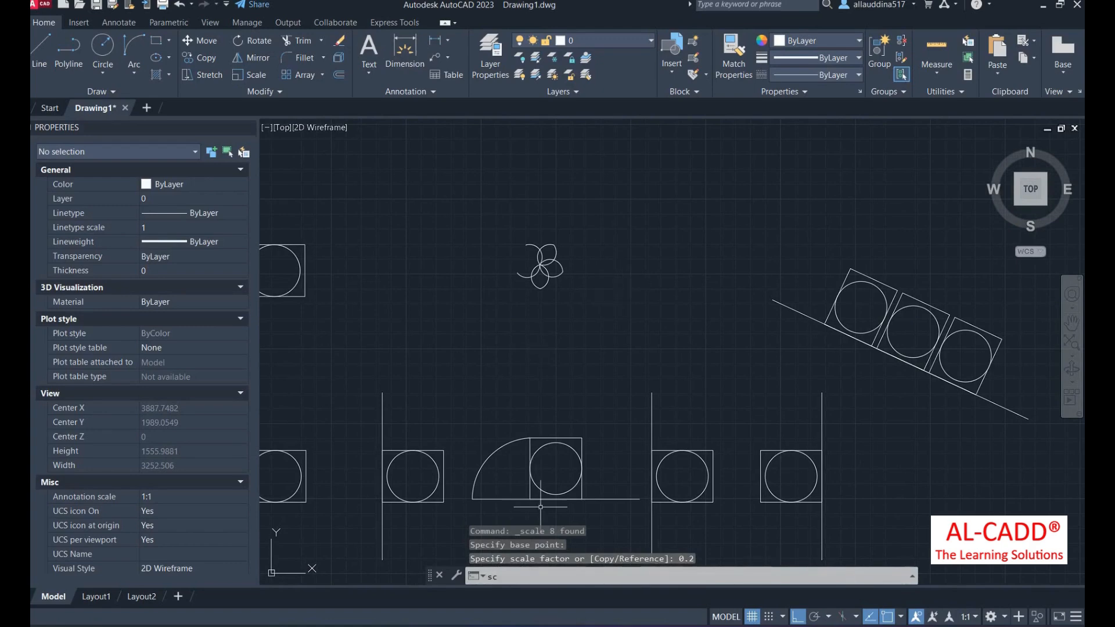
key(Return)
scroll(654, 412, down, 4)
scroll(682, 413, up, 4)
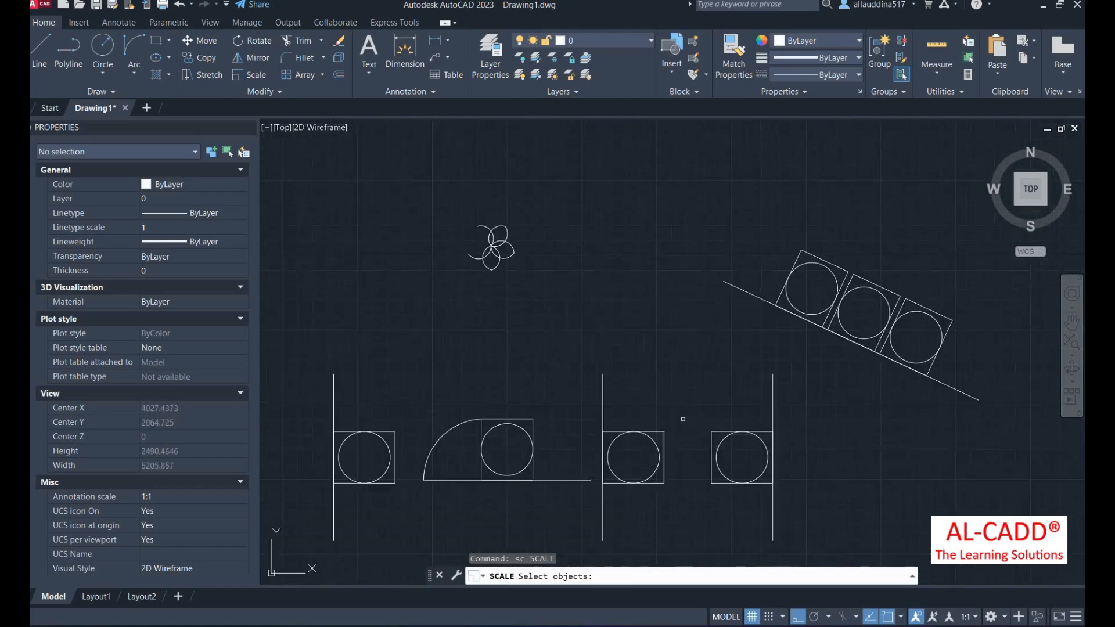
click(684, 411)
click(603, 515)
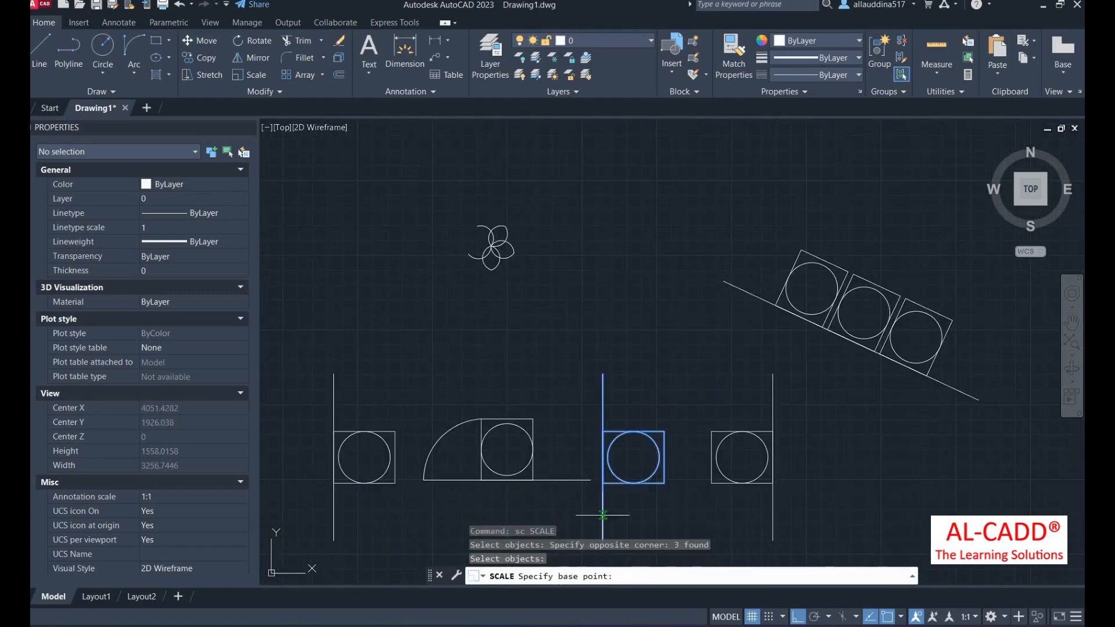
click(612, 483)
click(615, 461)
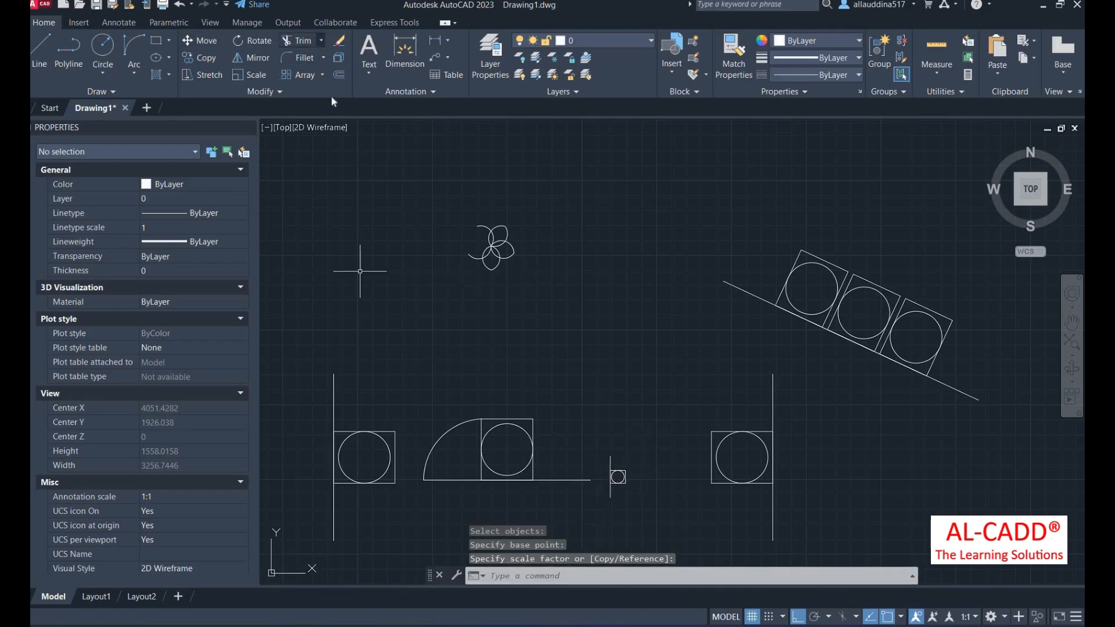
click(321, 40)
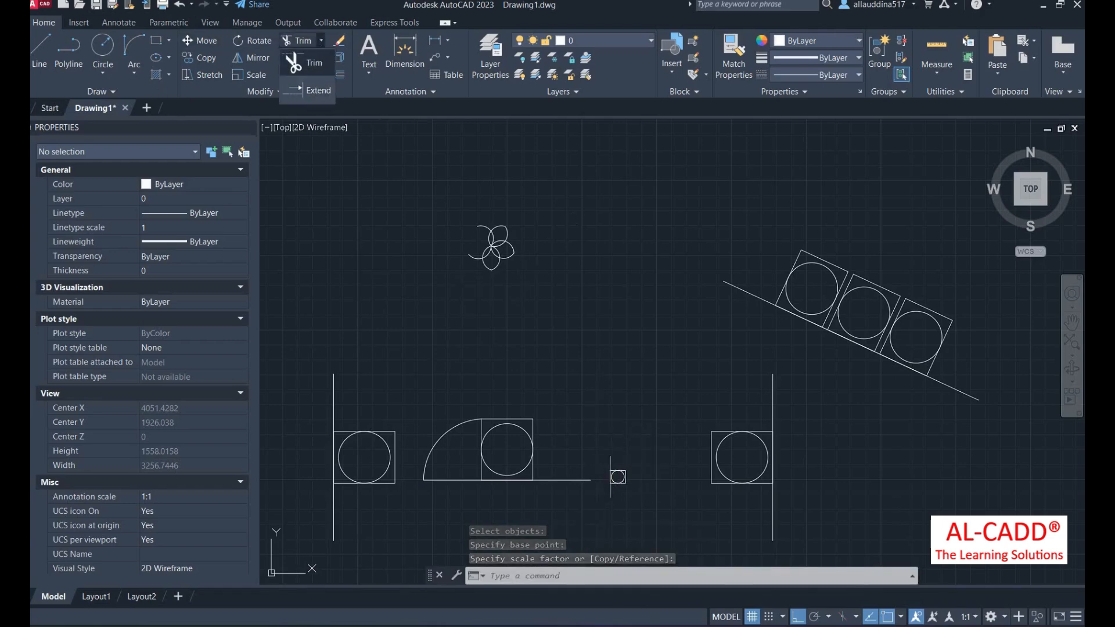
- Trim away the flower's loose upper-left arc
scroll(581, 269, down, 2)
scroll(585, 343, up, 4)
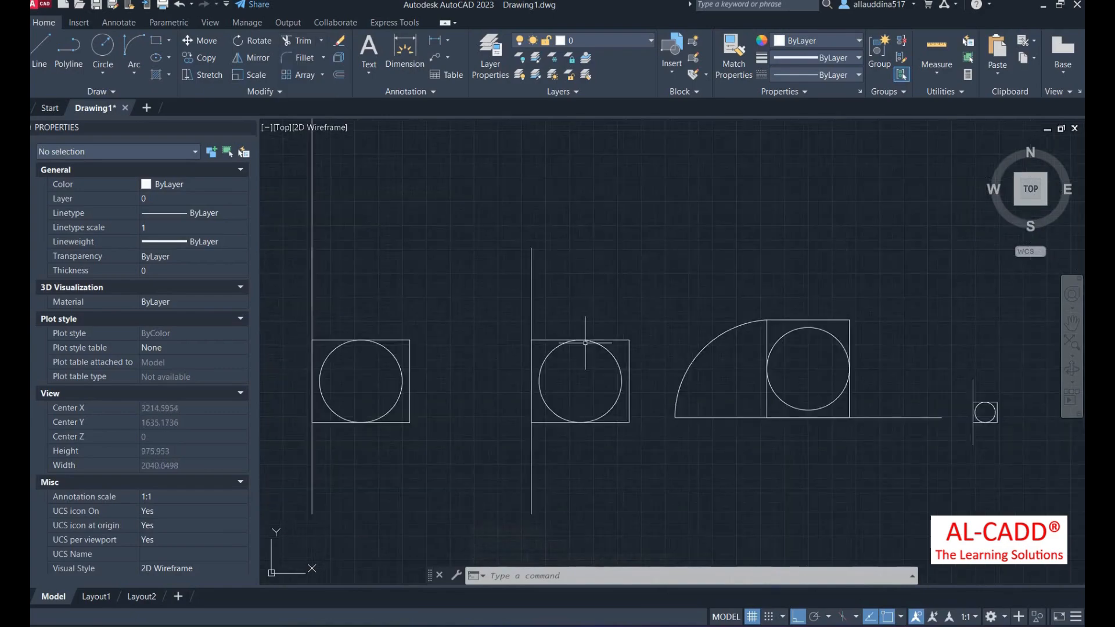
scroll(586, 343, down, 3)
scroll(471, 387, up, 2)
scroll(701, 398, down, 2)
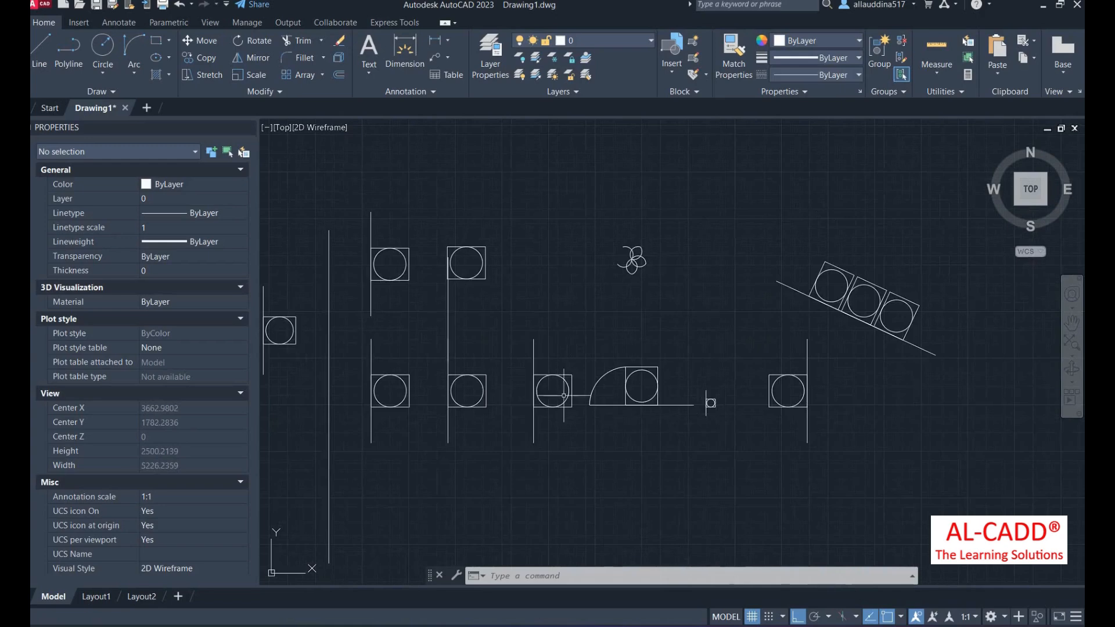
scroll(621, 256, up, 4)
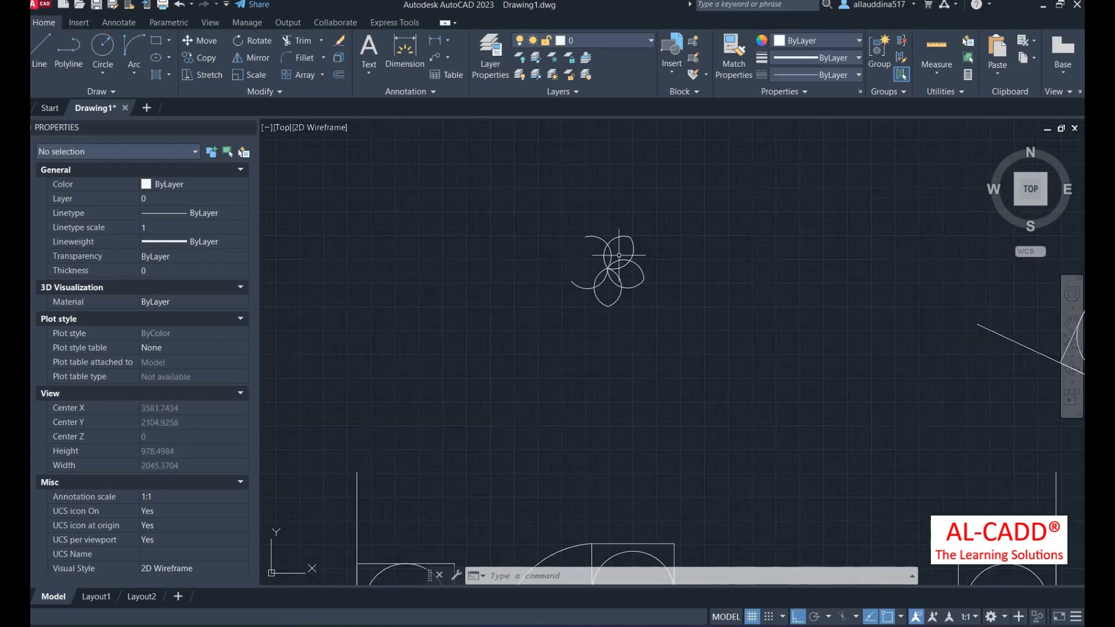
scroll(620, 256, up, 5)
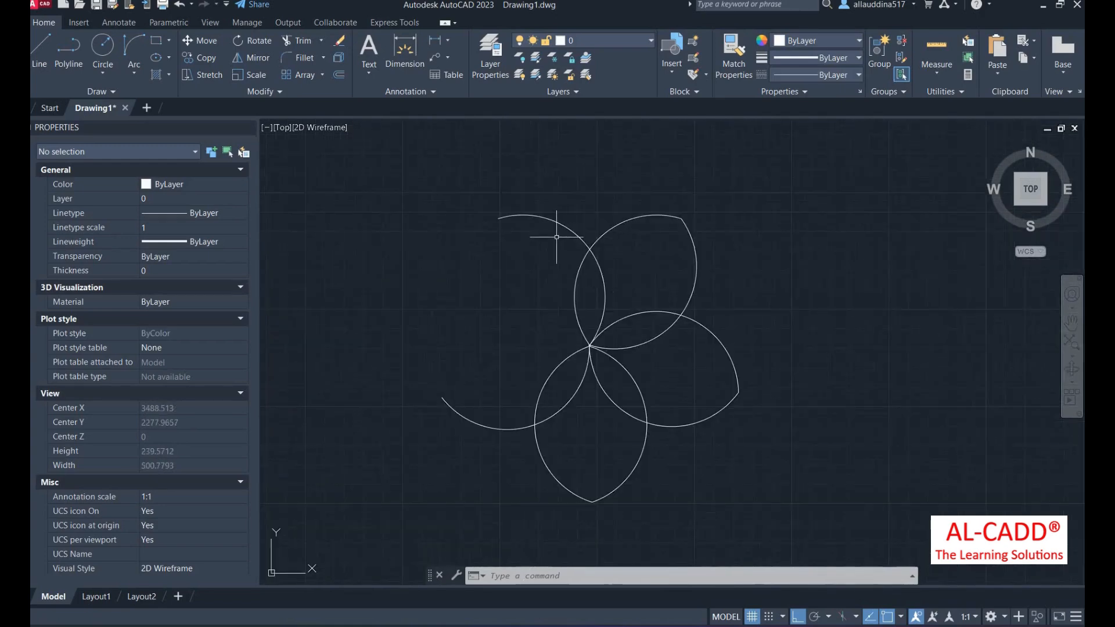
click(321, 41)
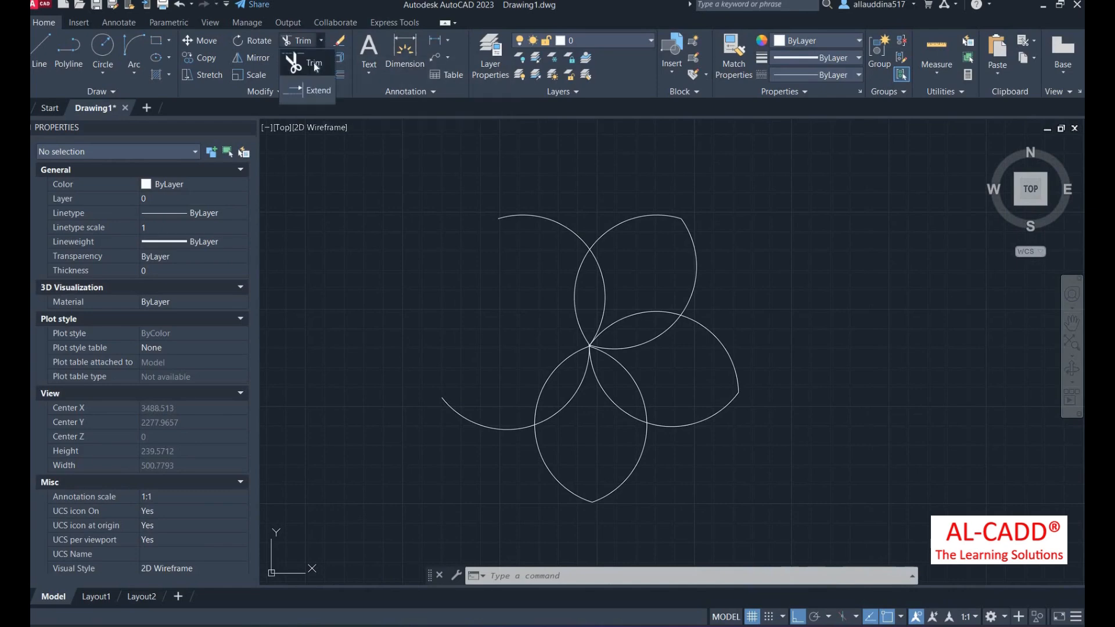
click(294, 63)
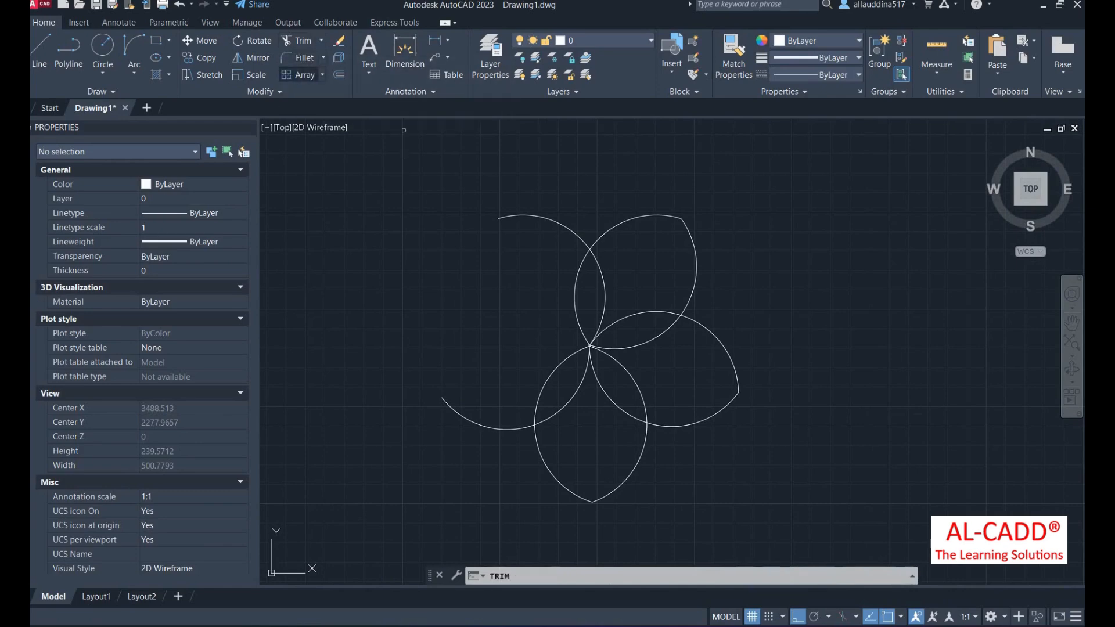
click(548, 219)
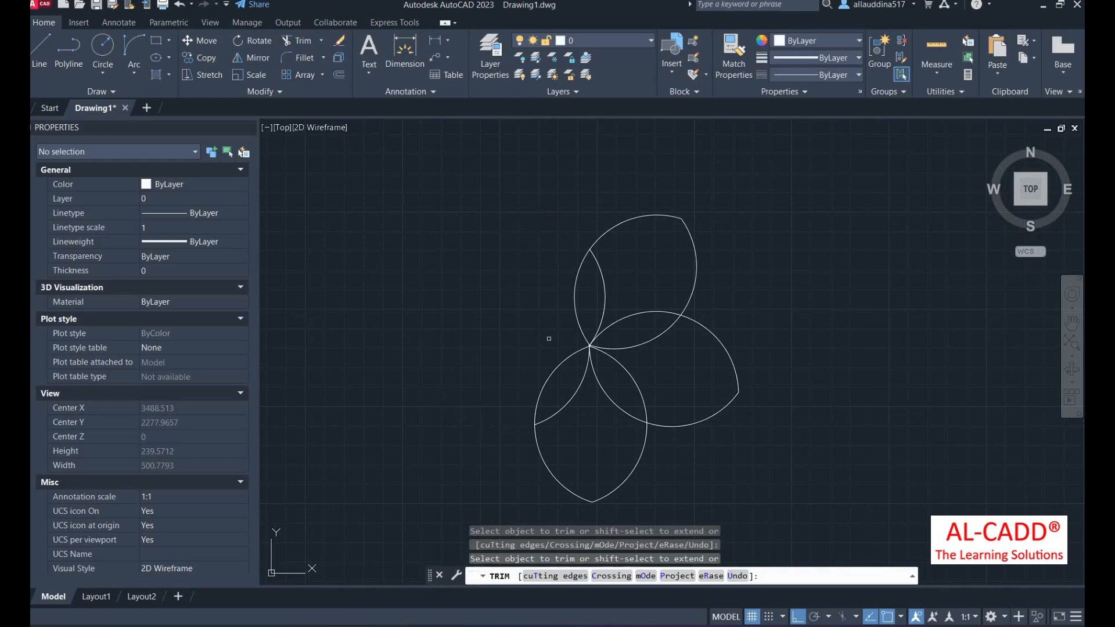
scroll(549, 339, down, 2)
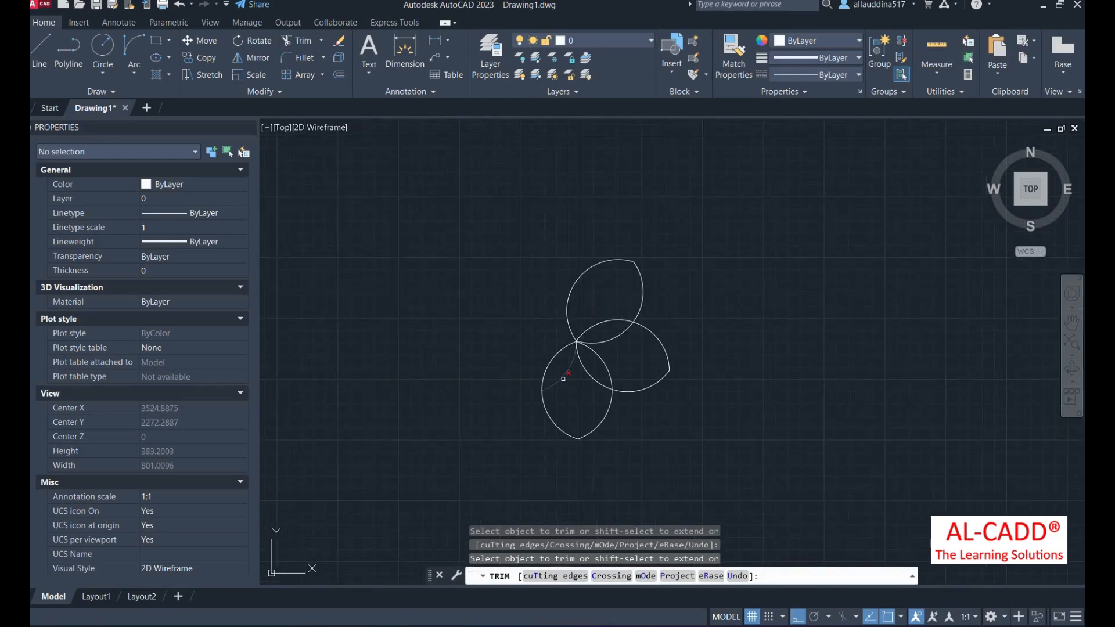
scroll(580, 340, down, 4)
scroll(766, 370, down, 2)
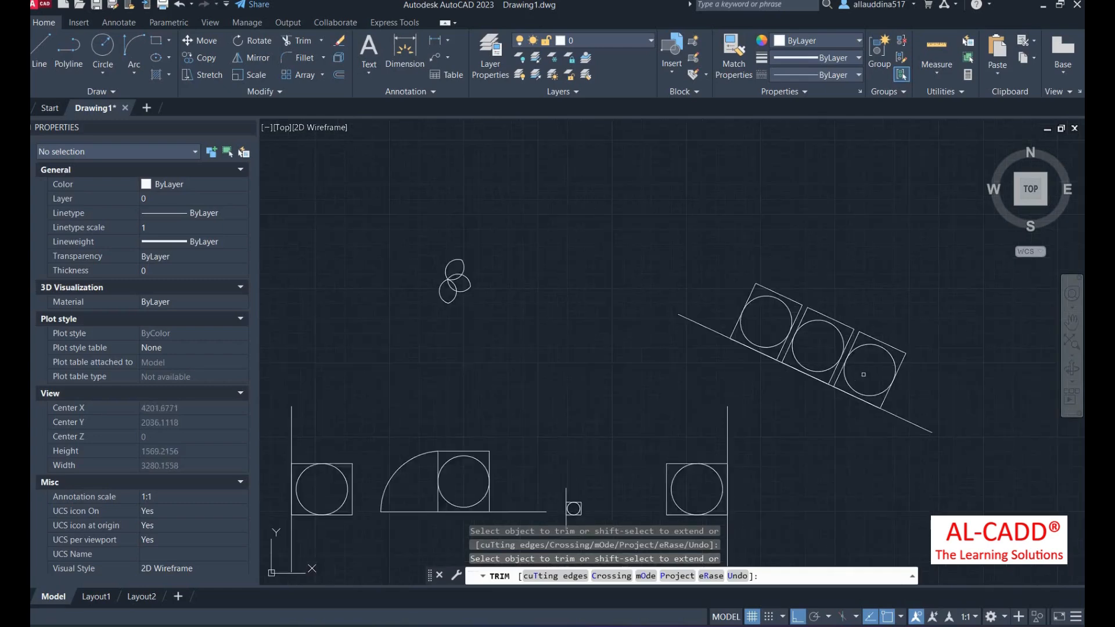
key(Return)
- Trim two excess edges of the right-hand symbol at its vertical line
text(tr)
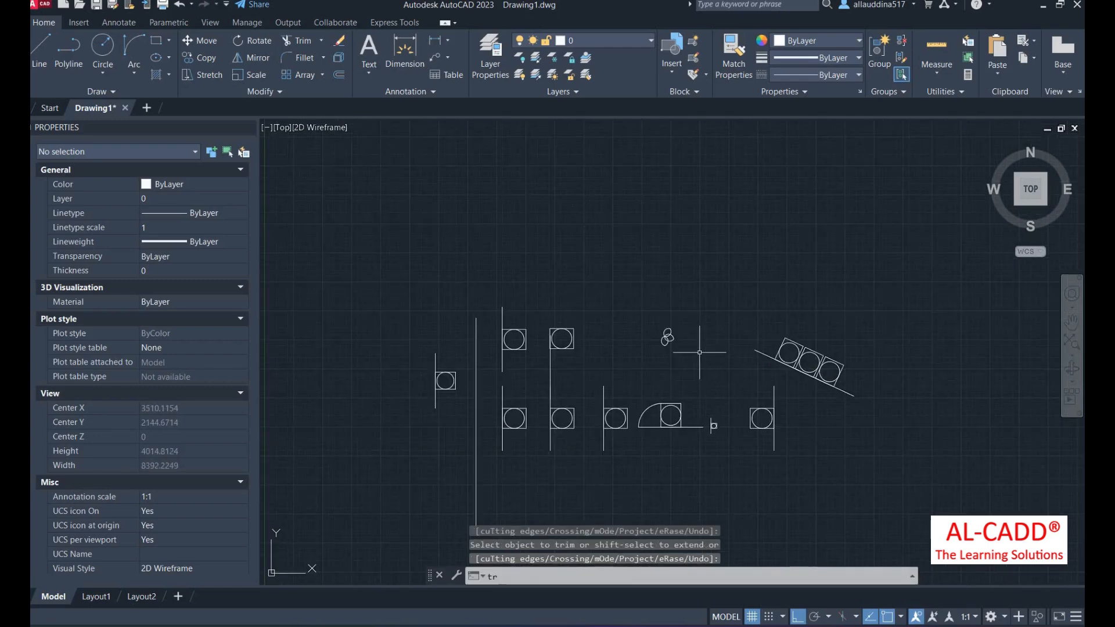
key(Return)
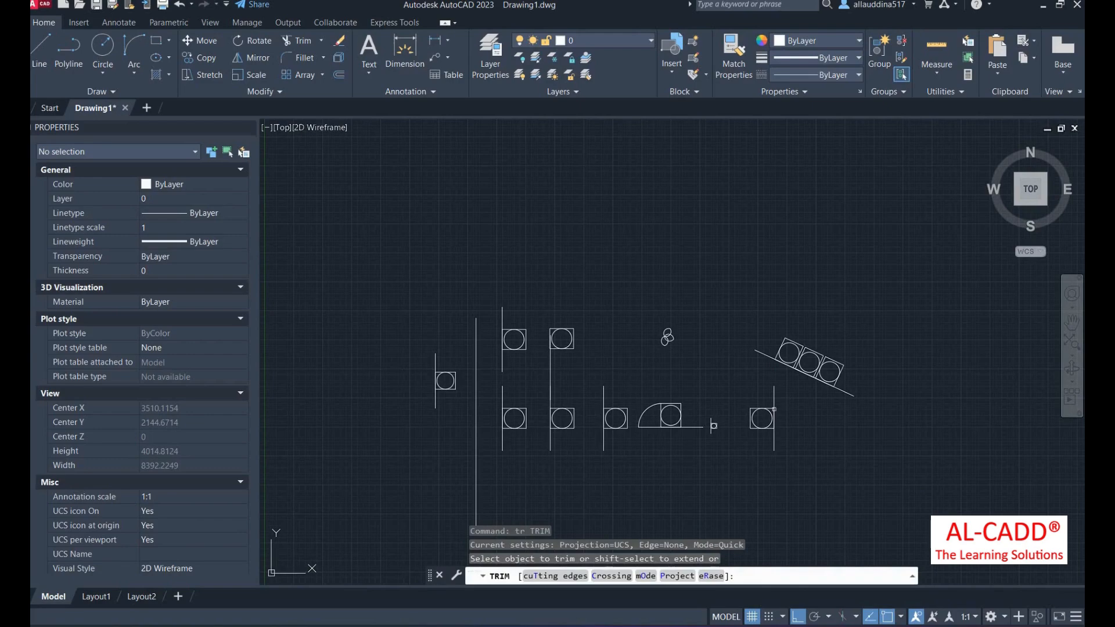
click(774, 418)
scroll(776, 422, up, 4)
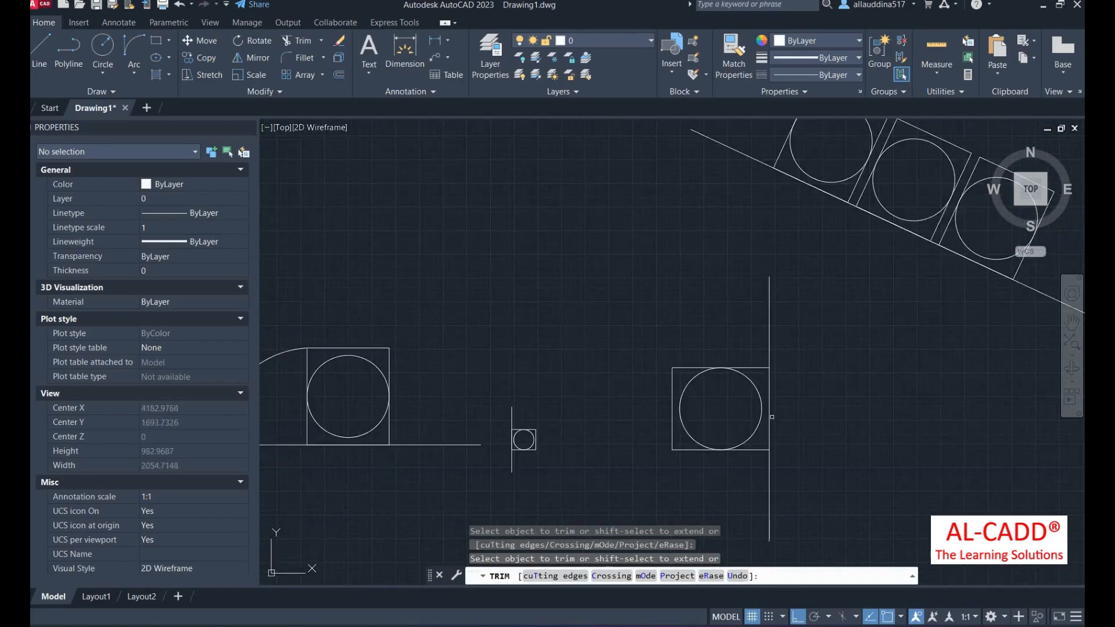
click(772, 405)
scroll(666, 342, down, 4)
key(Return)
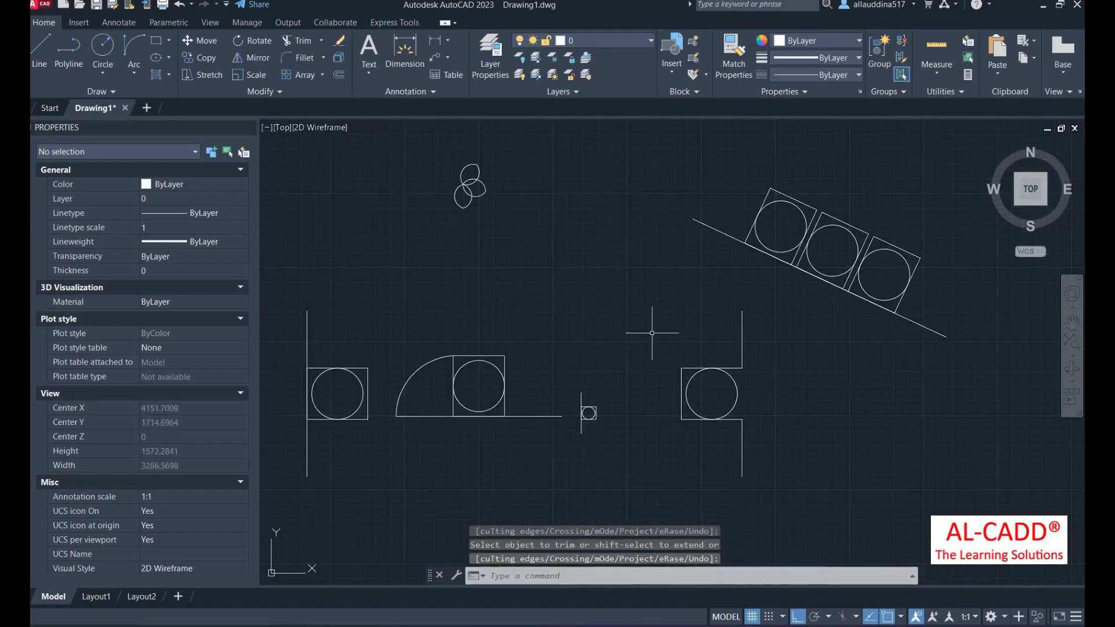
click(321, 41)
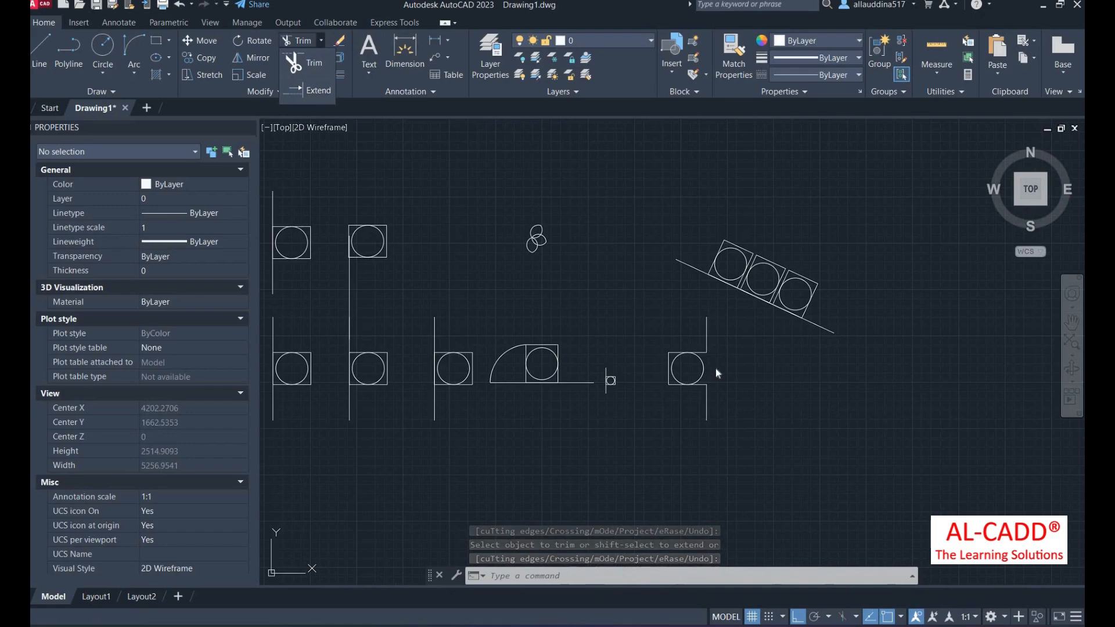
scroll(715, 369, up, 4)
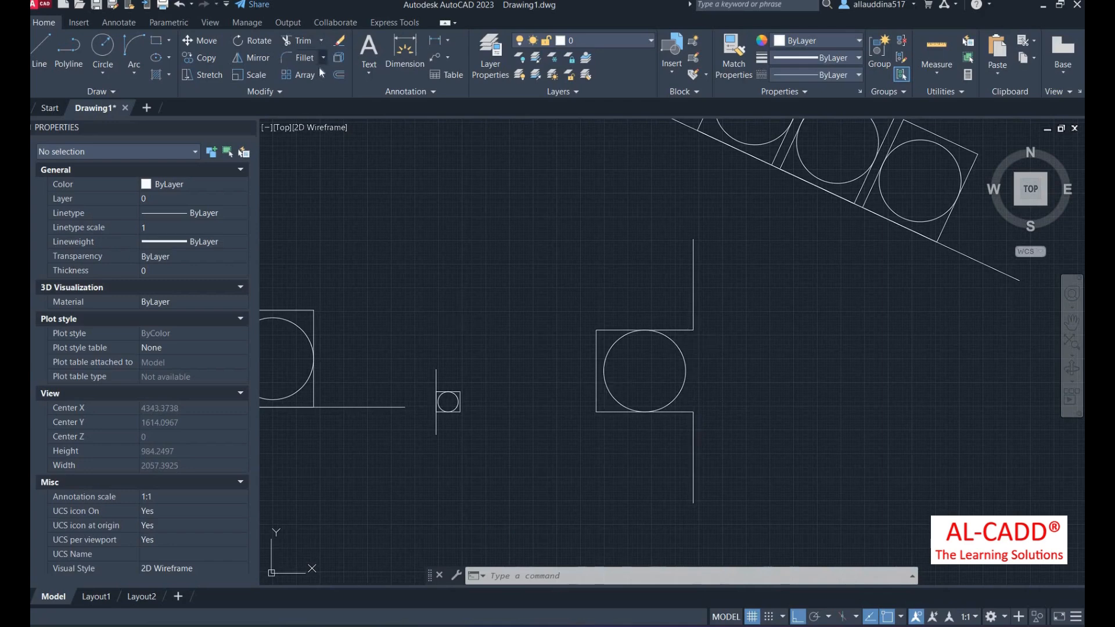
click(321, 40)
click(303, 74)
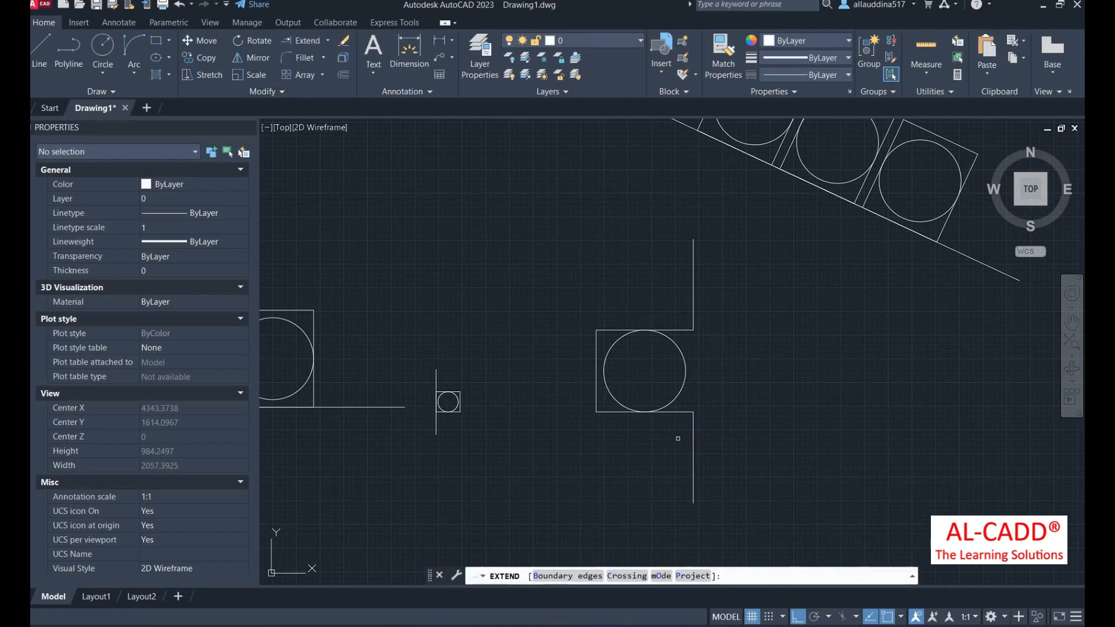
drag(696, 432, 683, 431)
key(Return)
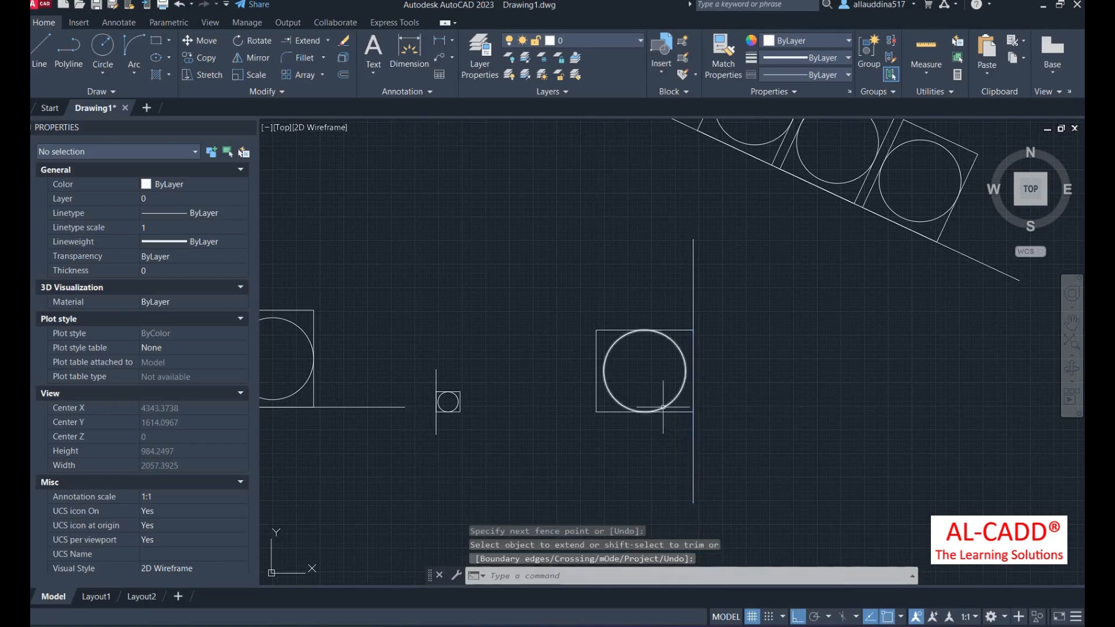
scroll(751, 386, down, 4)
text(ex)
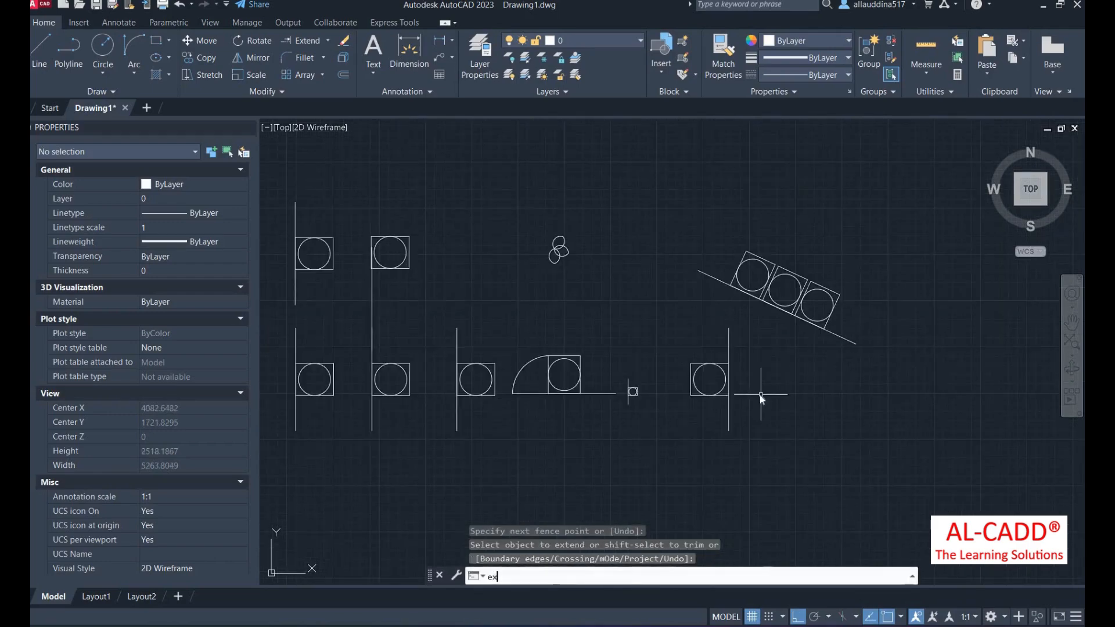
key(Return)
scroll(592, 353, up, 6)
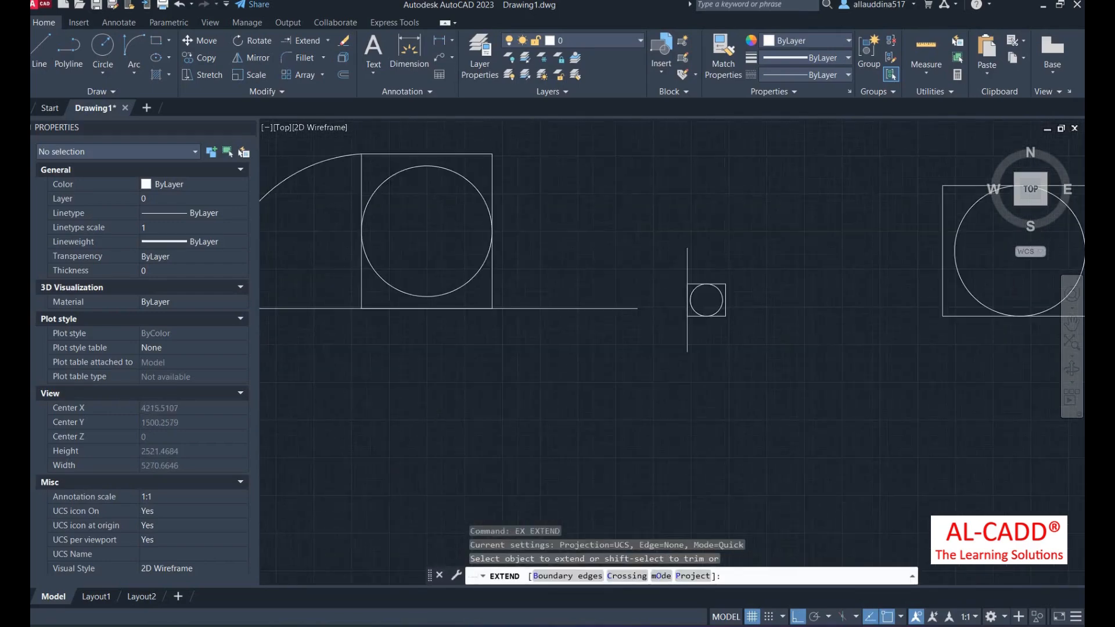
click(606, 307)
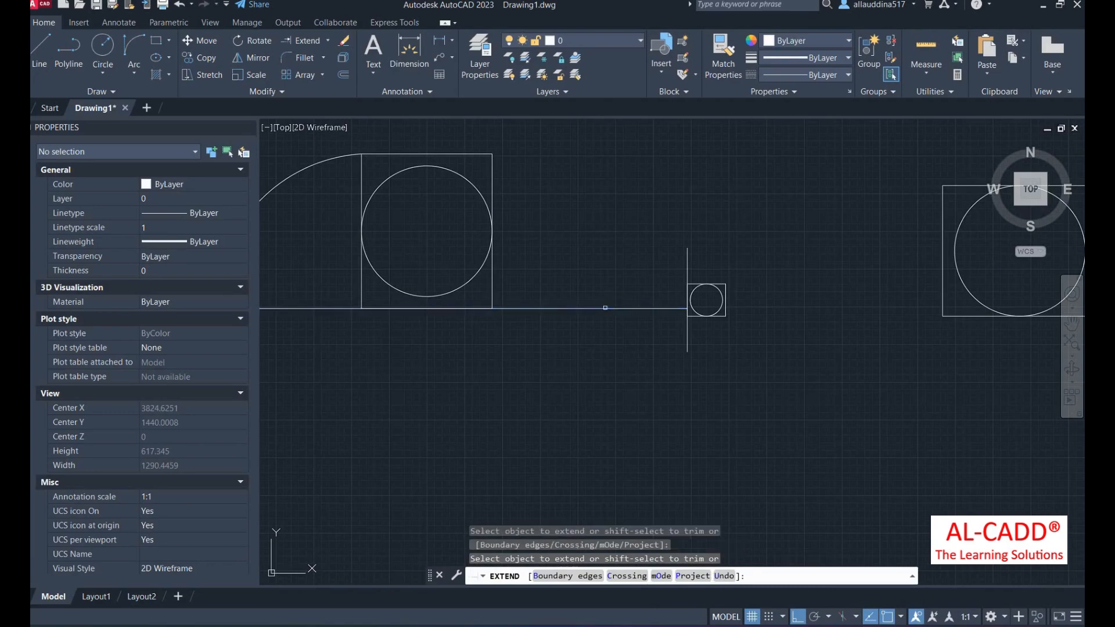
click(675, 309)
scroll(679, 302, up, 8)
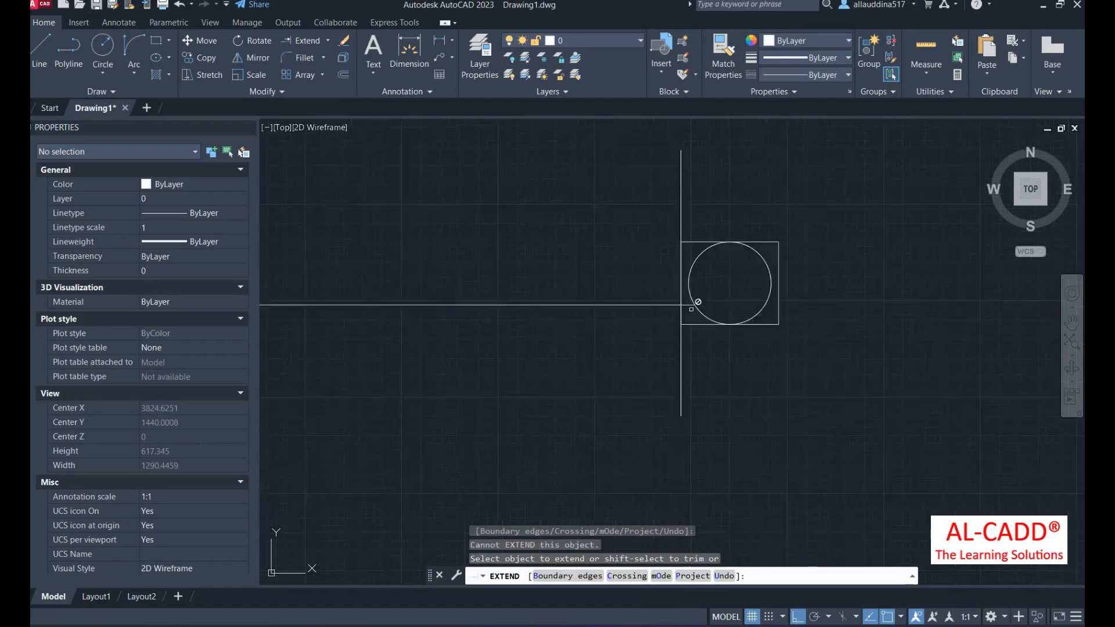
scroll(683, 299, down, 6)
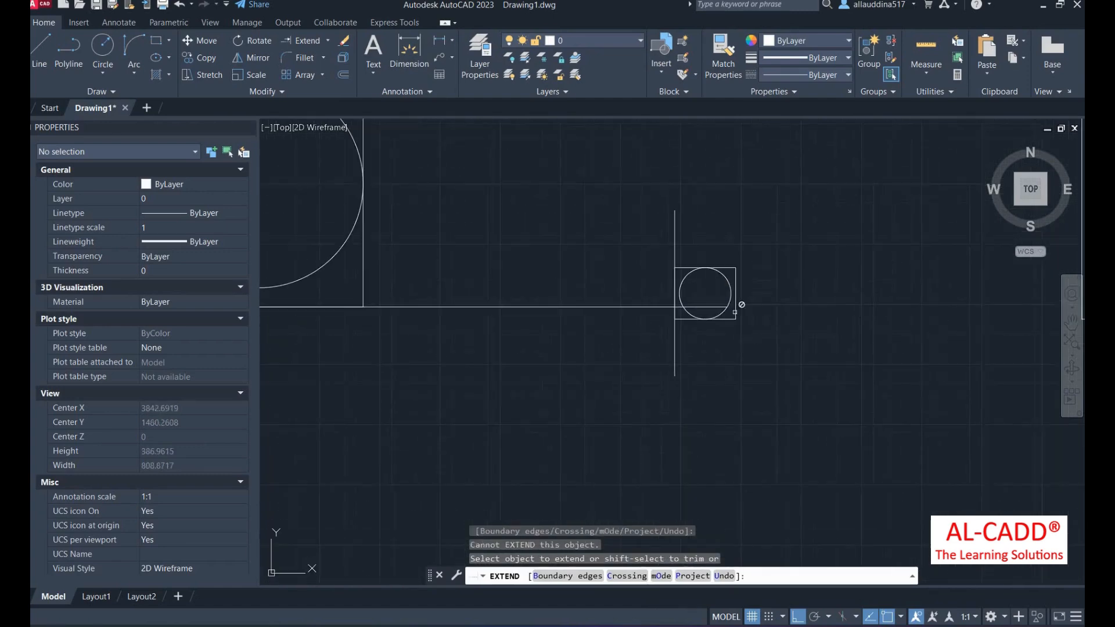
scroll(721, 306, down, 8)
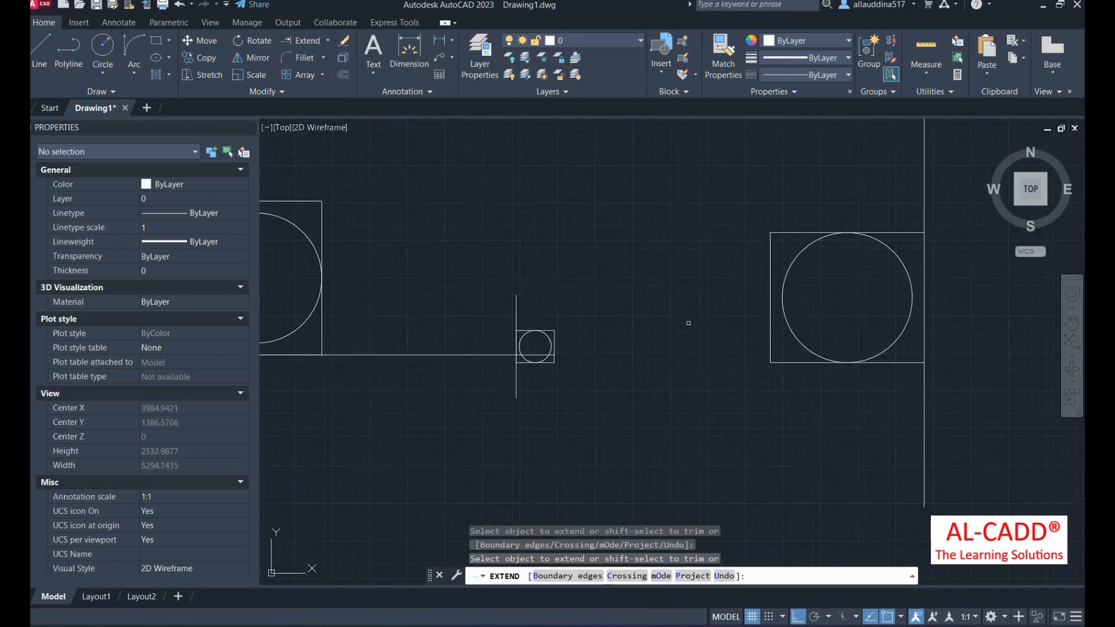
click(558, 352)
scroll(696, 358, down, 6)
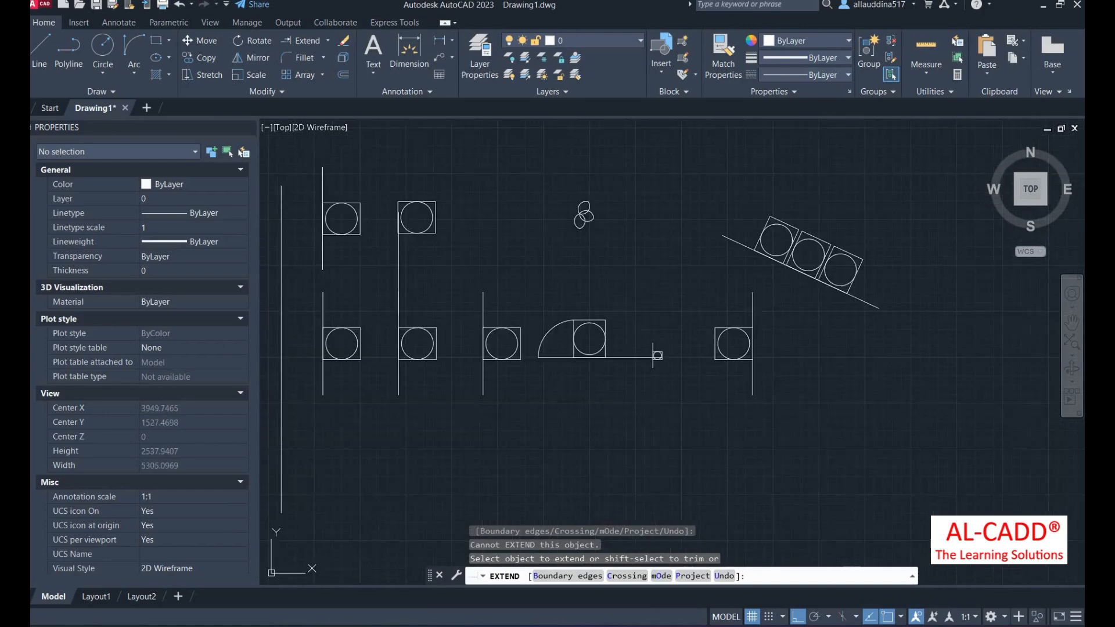
key(Return)
text(ex)
key(Return)
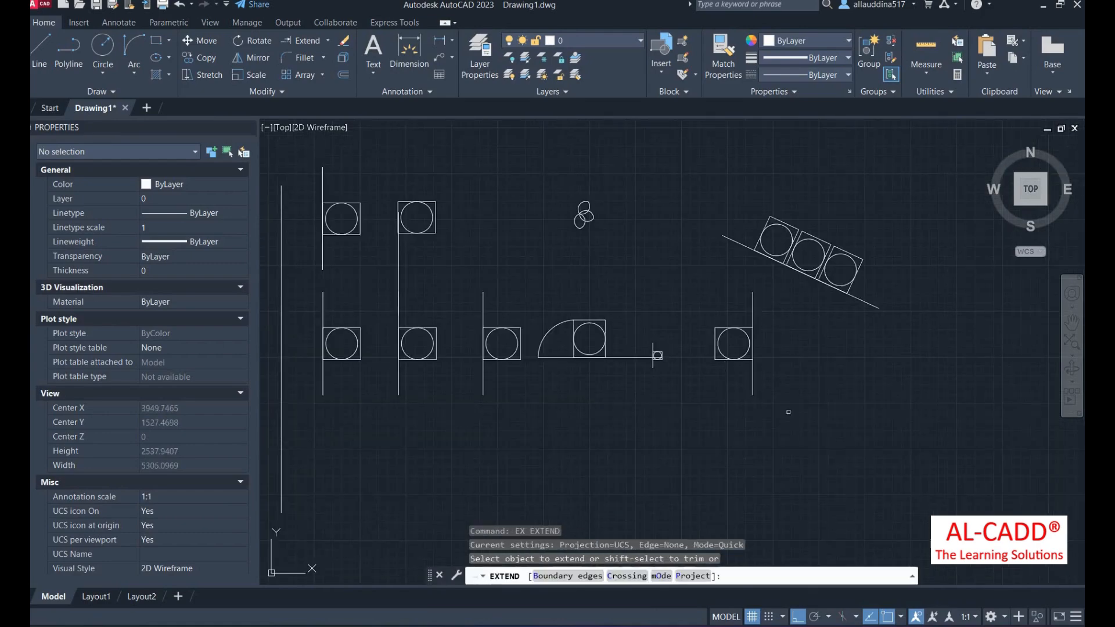
click(766, 388)
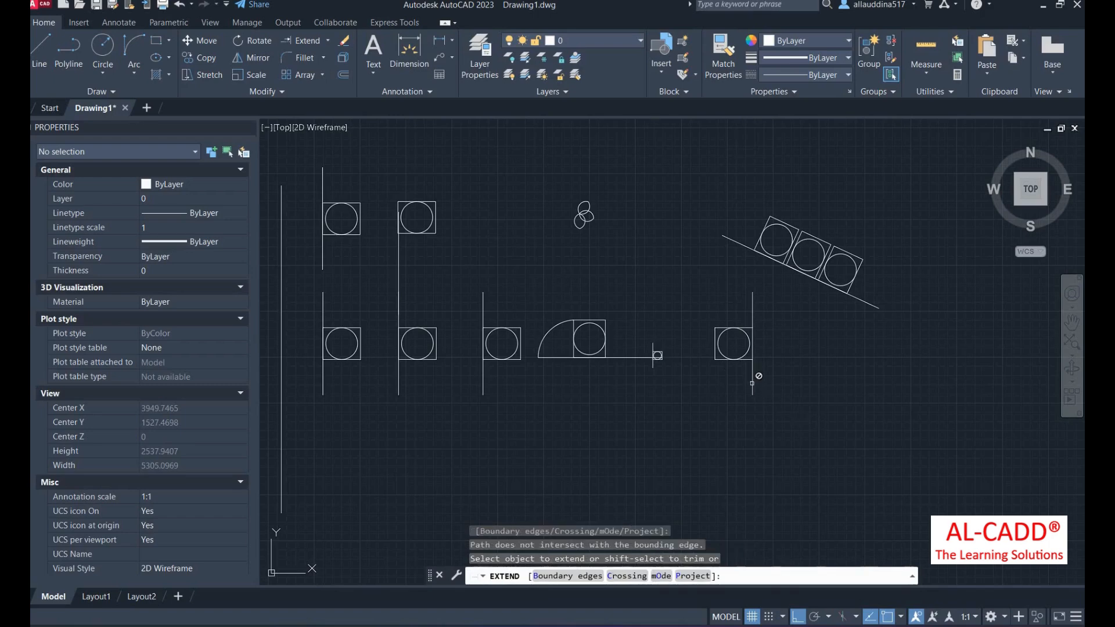
click(761, 425)
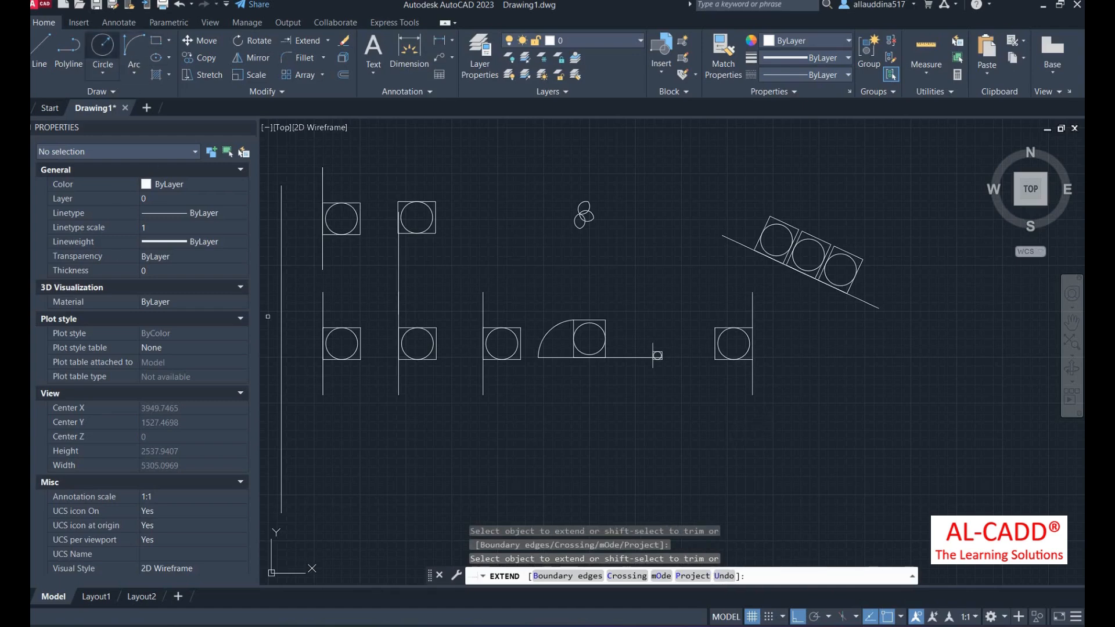
click(102, 47)
- Draw a small circle below the right symbol and extend its vertical line toward it
click(753, 438)
click(756, 447)
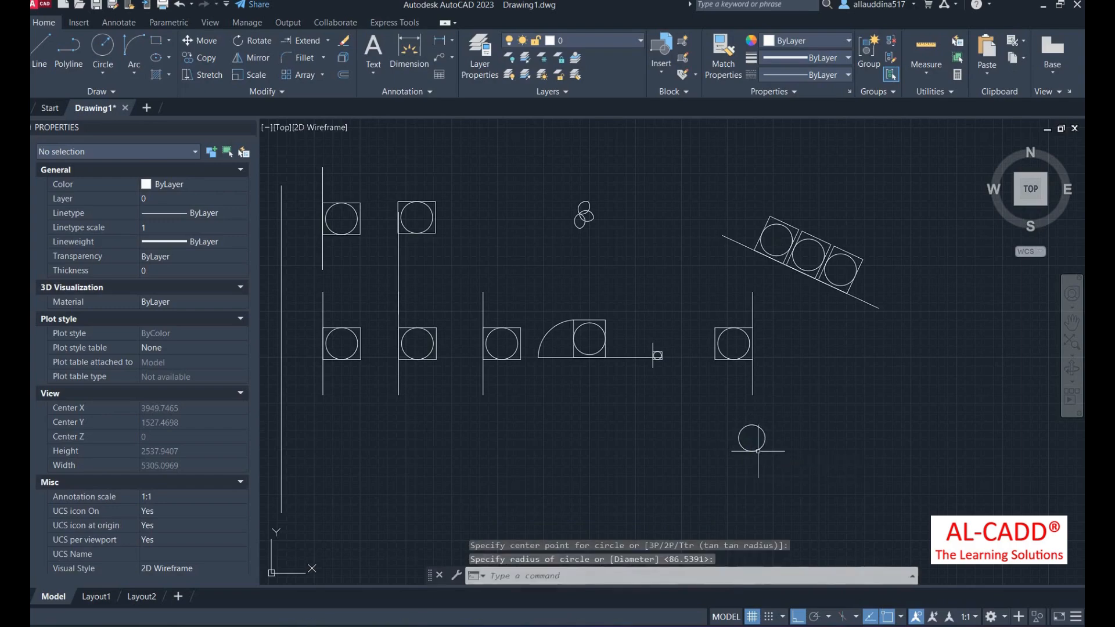
text(ex)
key(Return)
click(753, 382)
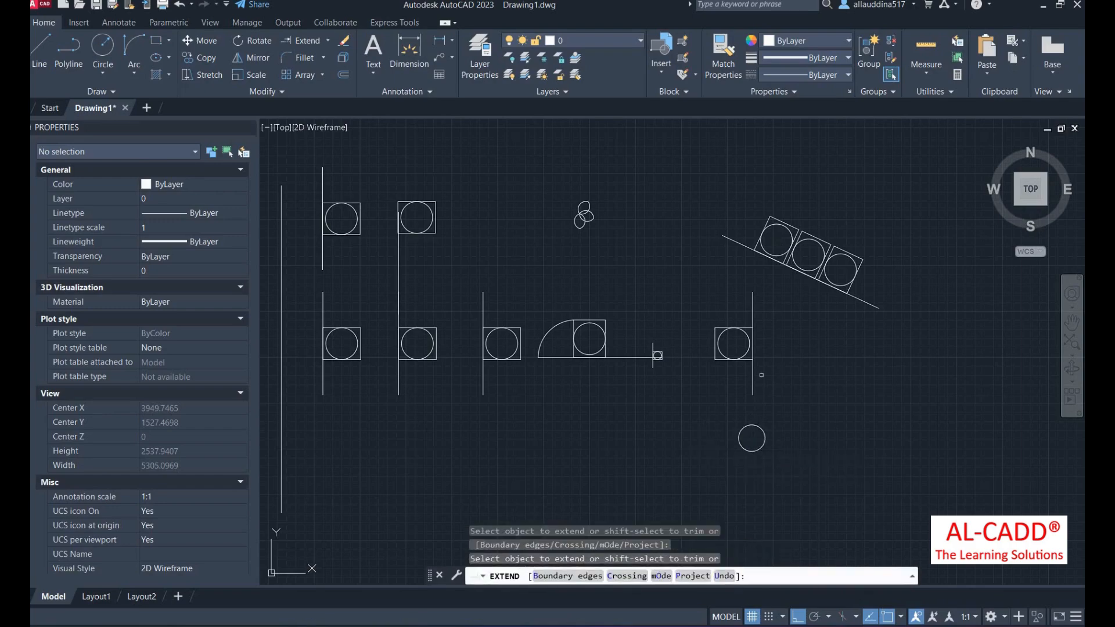
click(754, 377)
key(Return)
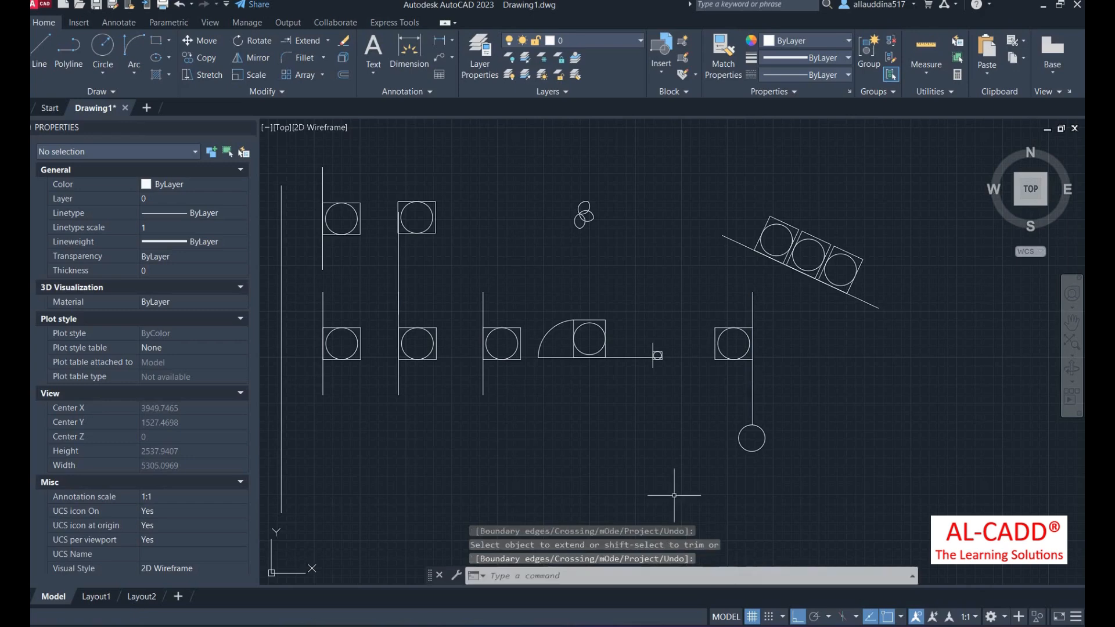
- Repeat EXTEND on the vertical line so it meets the top of the circle
text(ex)
key(Return)
key(Return)
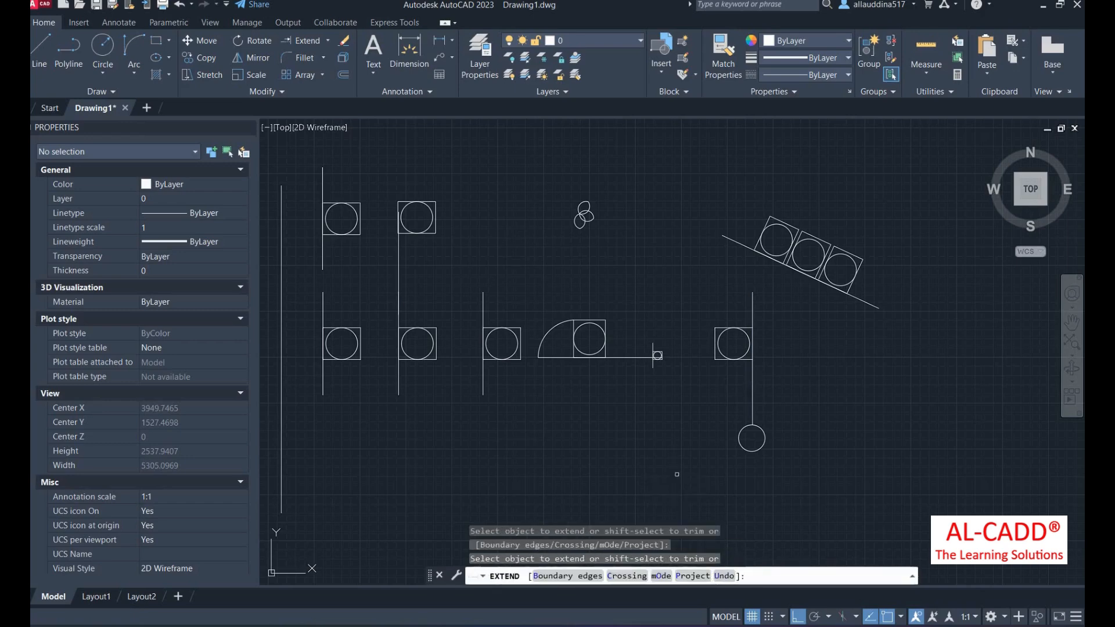
click(763, 440)
scroll(740, 472, up, 2)
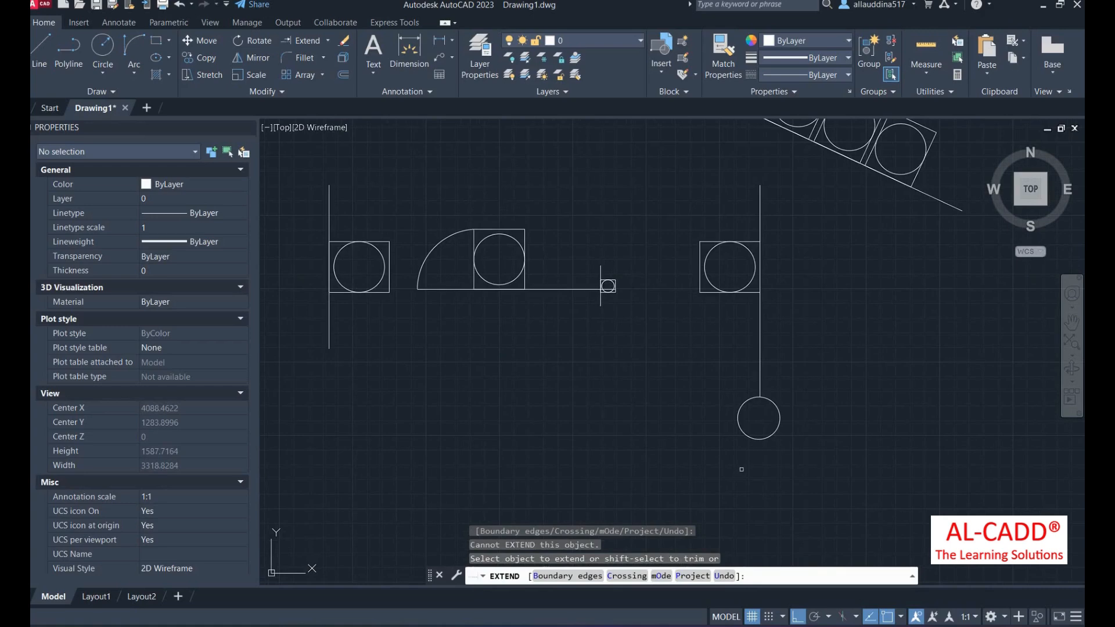
click(760, 350)
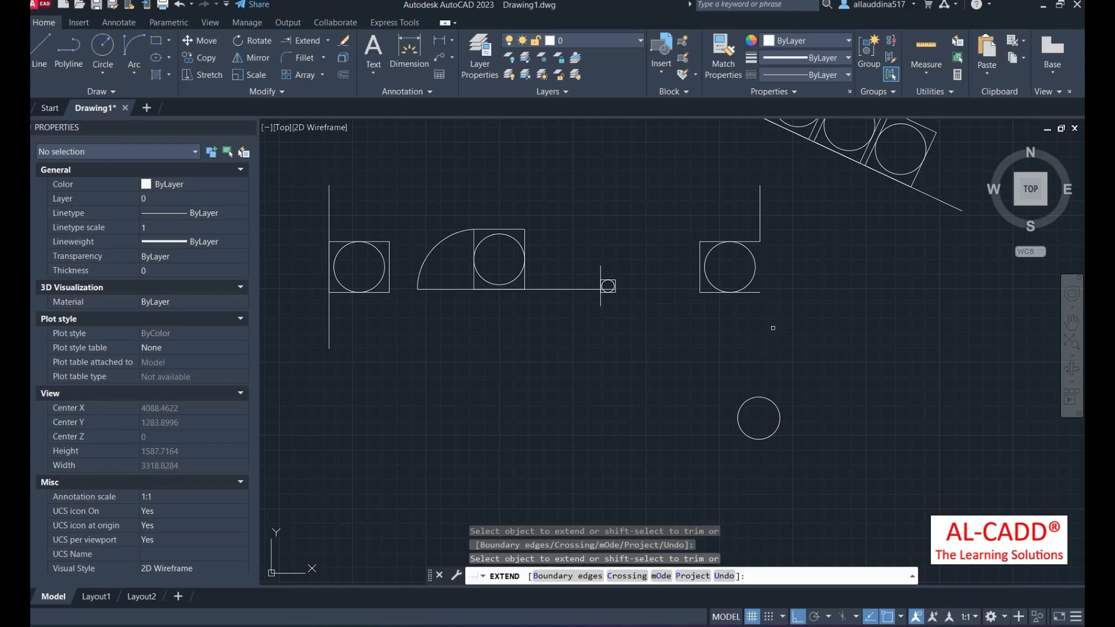
click(759, 225)
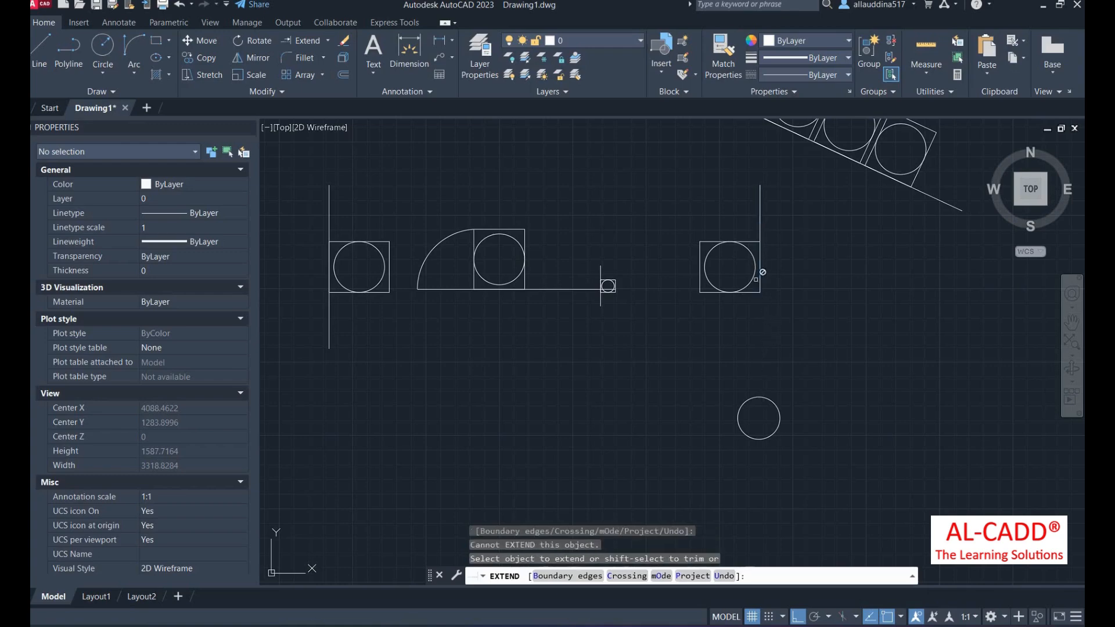
click(763, 394)
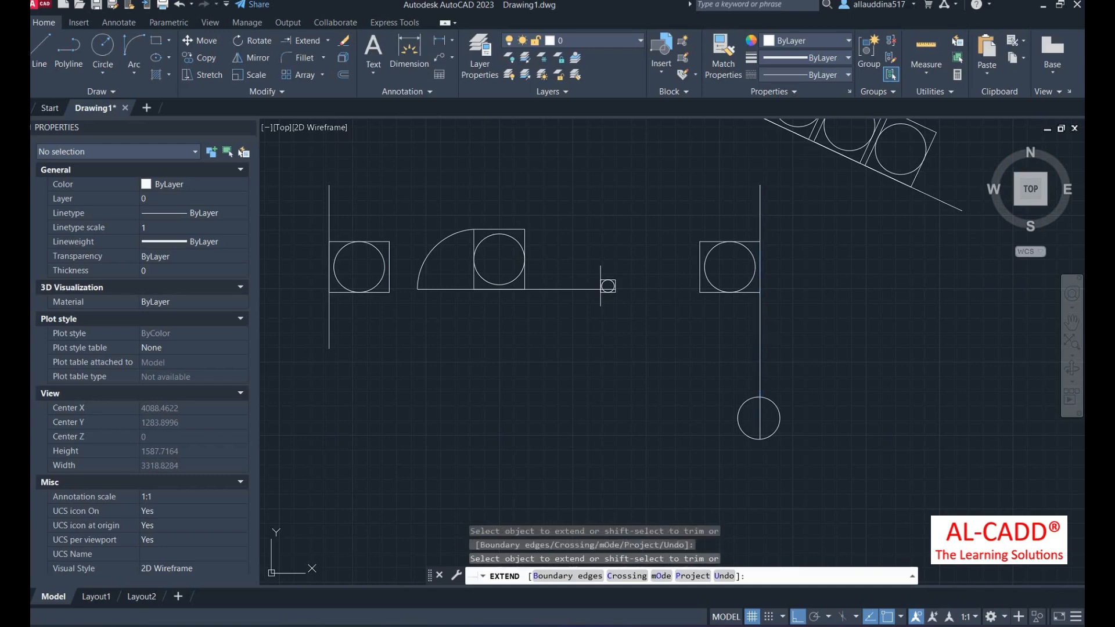
click(762, 393)
click(615, 284)
right_click(612, 253)
click(635, 259)
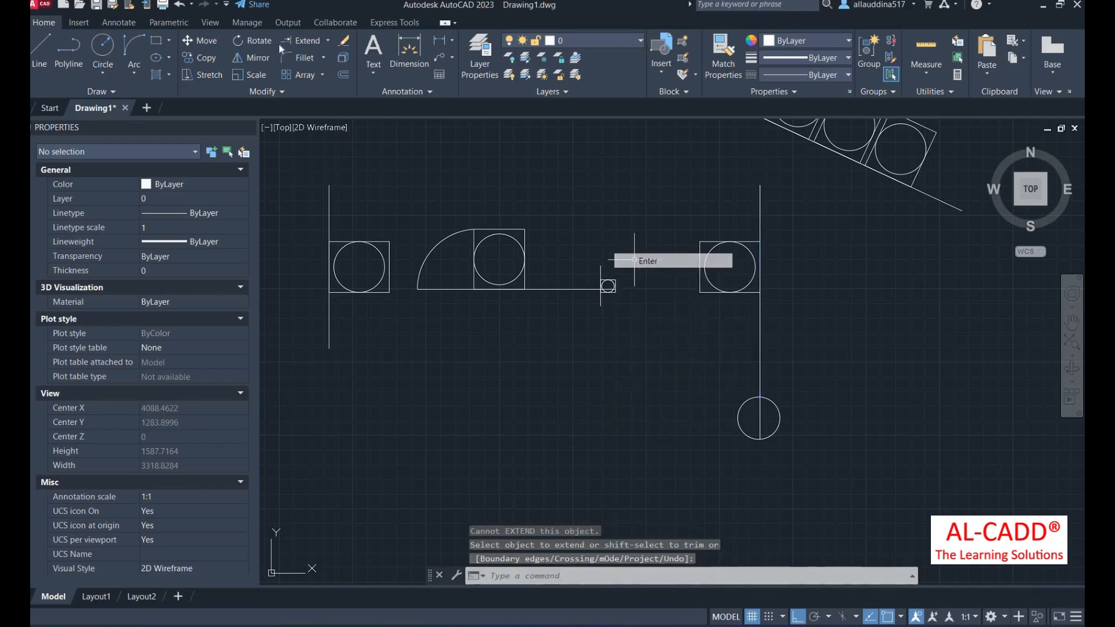
- Erase the far-left symbol together with its long line
click(343, 41)
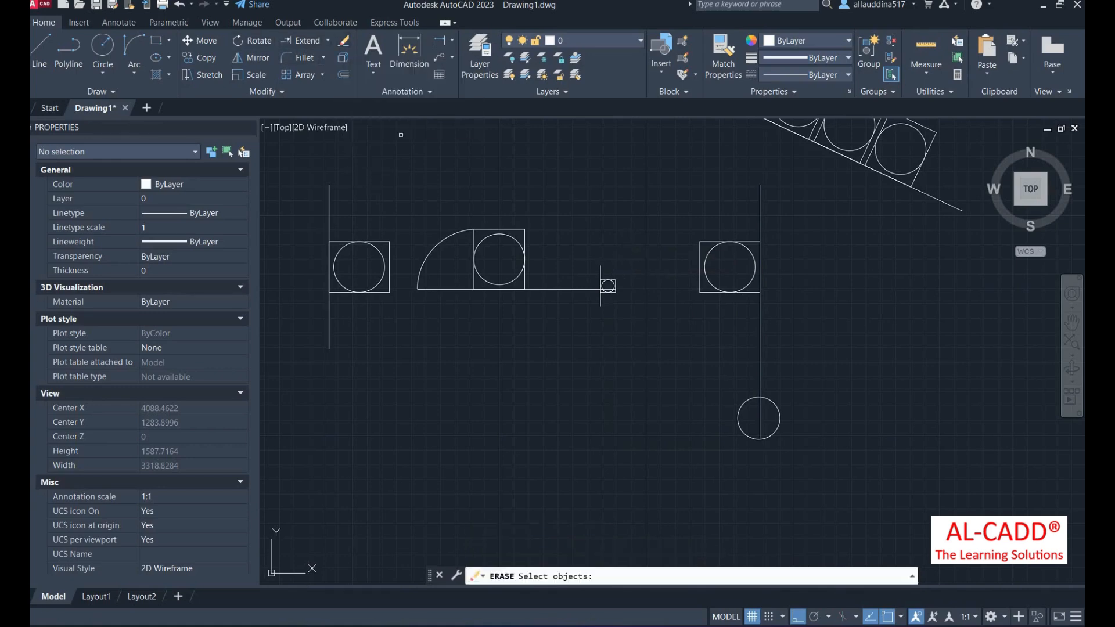
scroll(730, 395, down, 4)
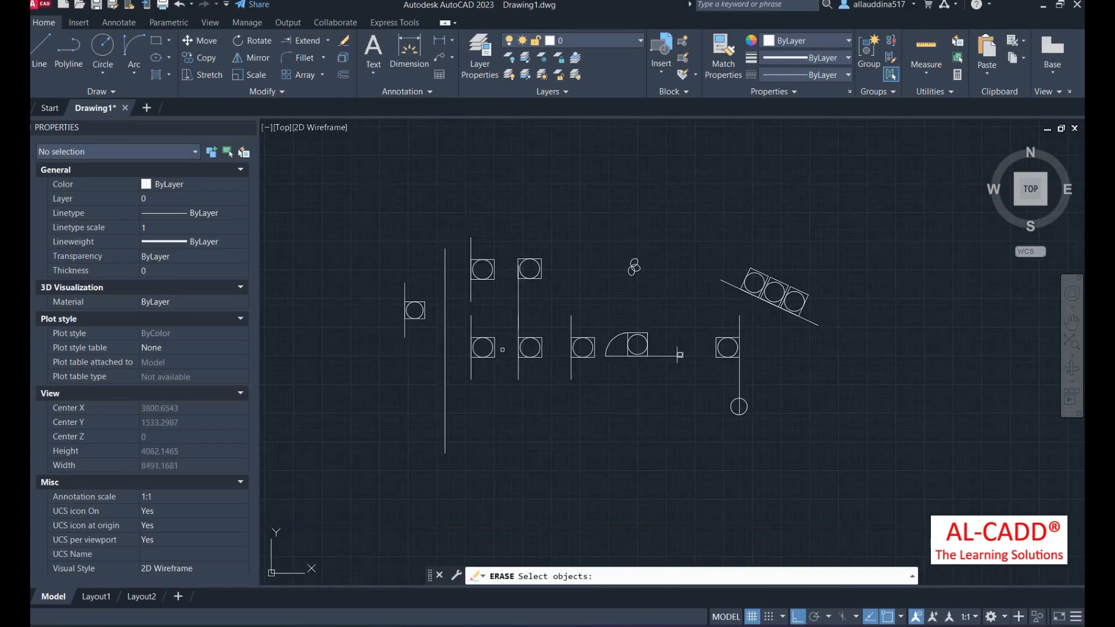
click(454, 438)
click(383, 240)
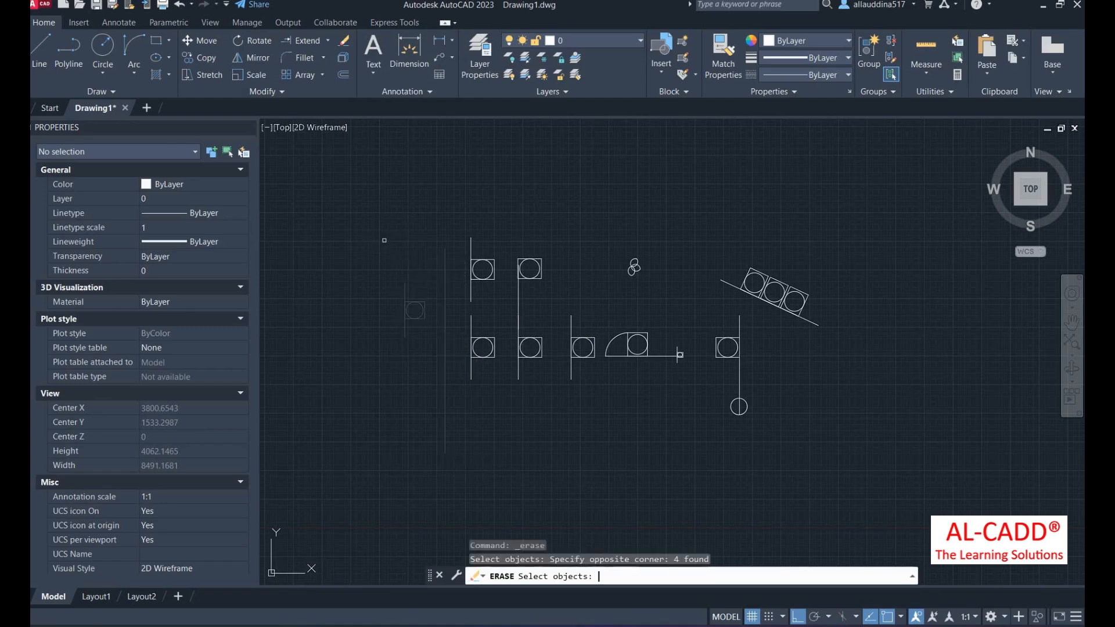
key(Return)
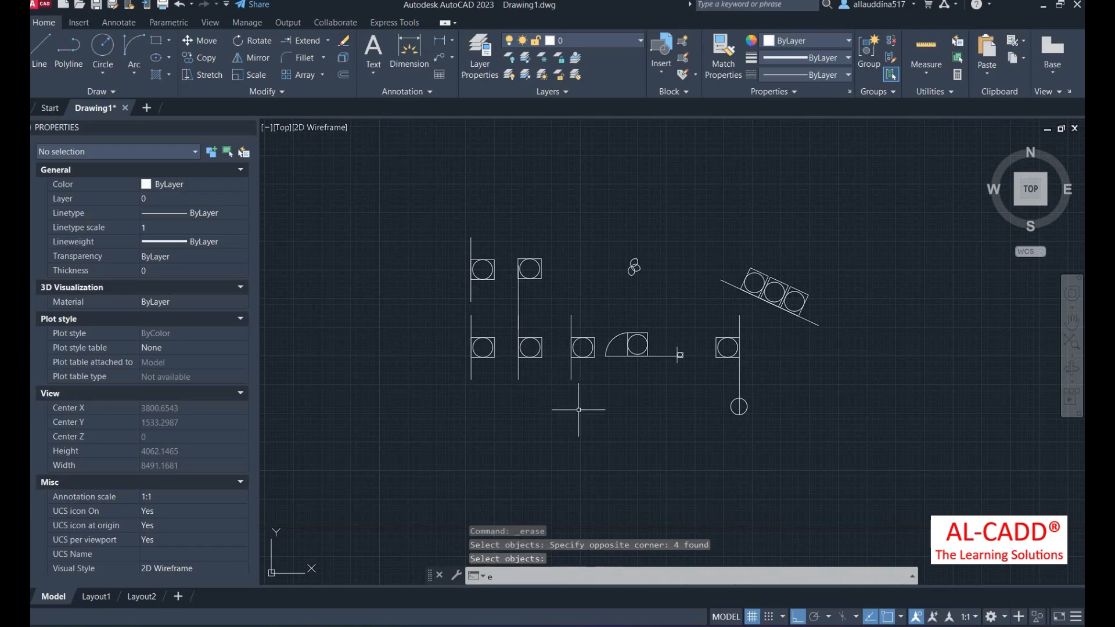
- Erase the symbol just left of the arc shape
key(Return)
click(605, 403)
click(552, 273)
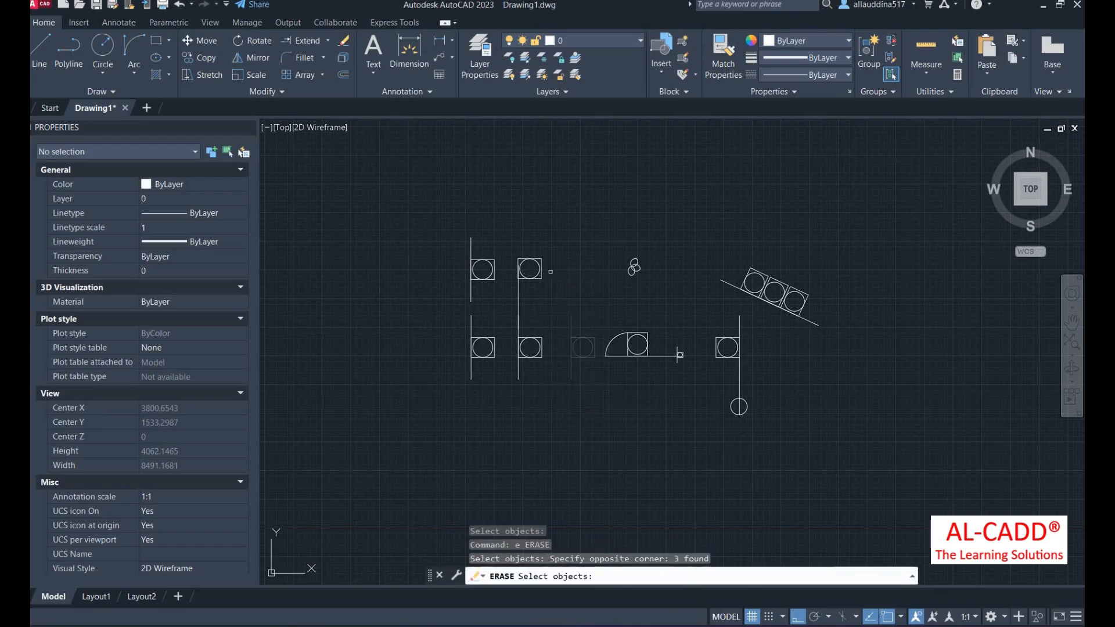
key(Return)
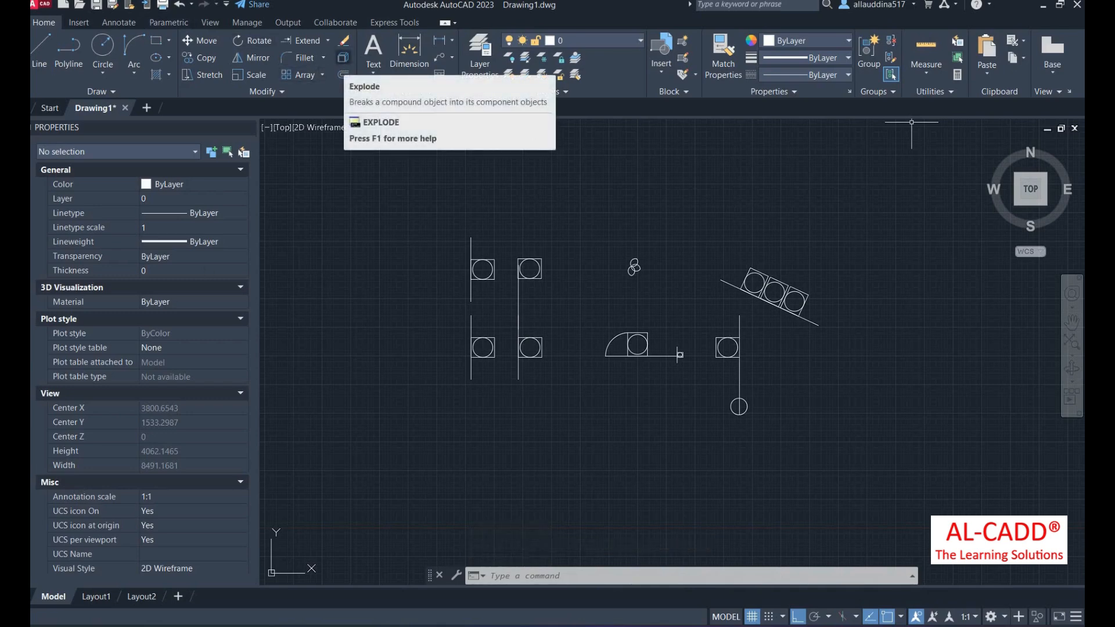
click(161, 45)
- Draw a rectangle left of the symbols and explode it into four separate lines
click(382, 287)
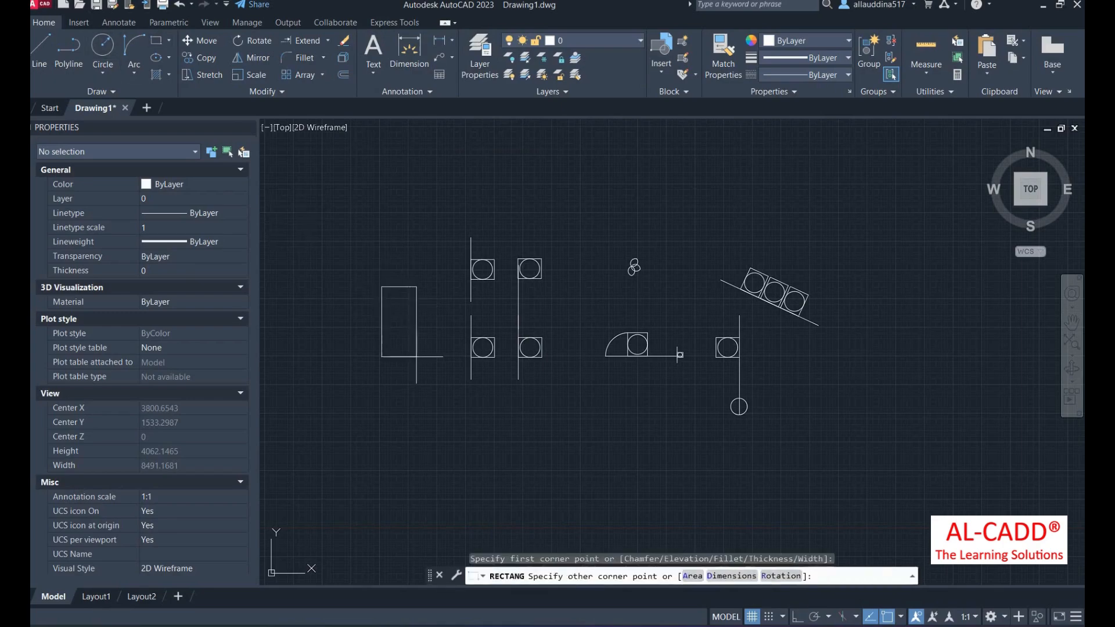
click(432, 330)
scroll(423, 321, up, 4)
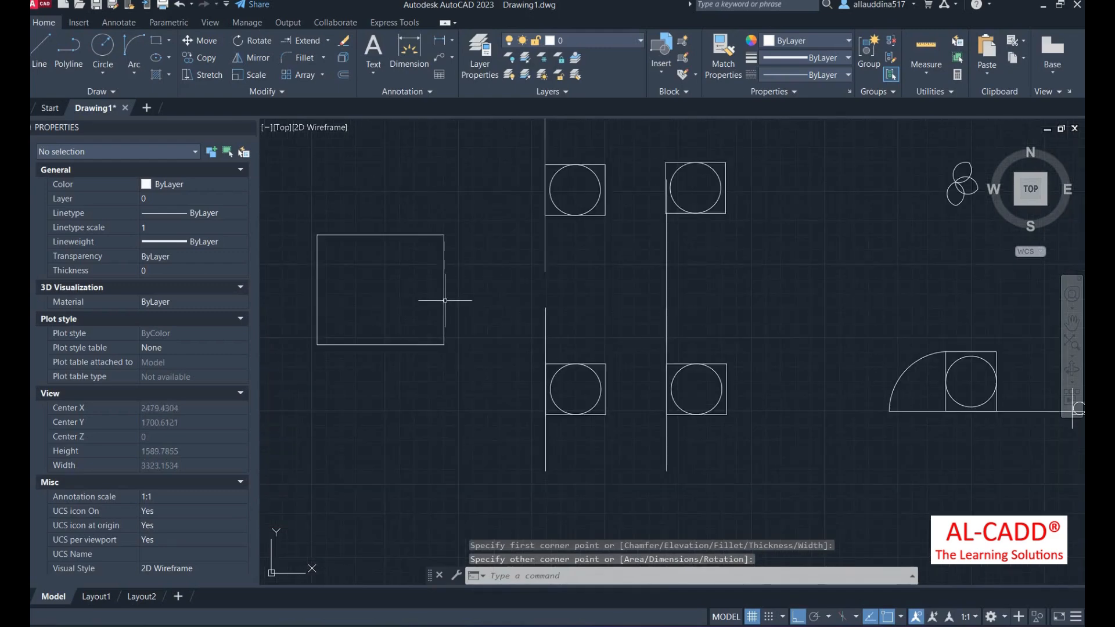
click(445, 300)
scroll(441, 308, down, 3)
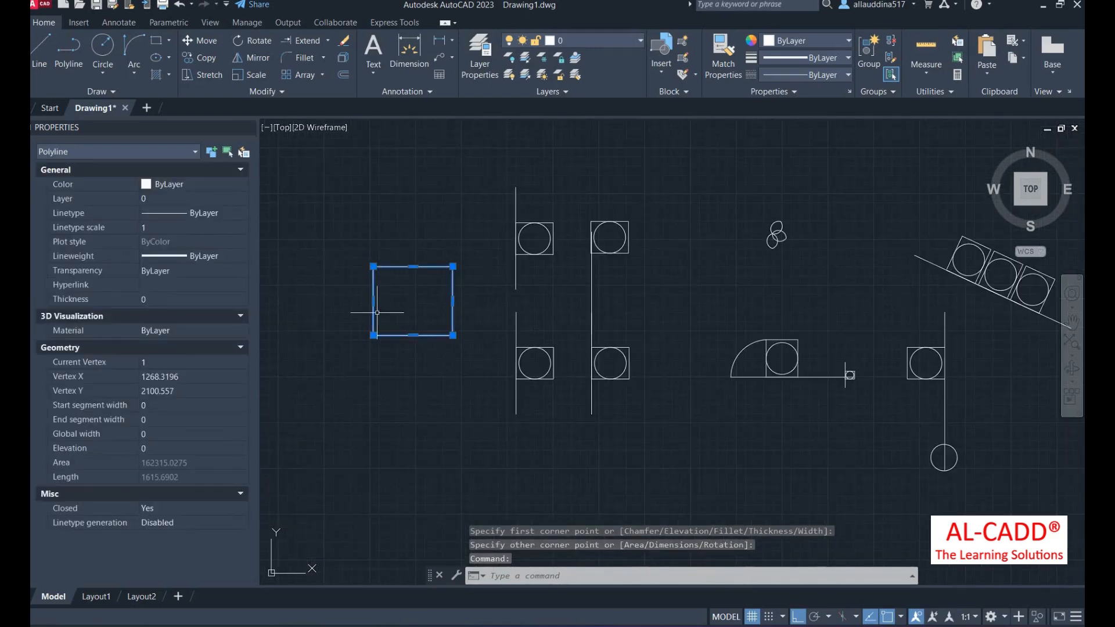
scroll(388, 324, up, 3)
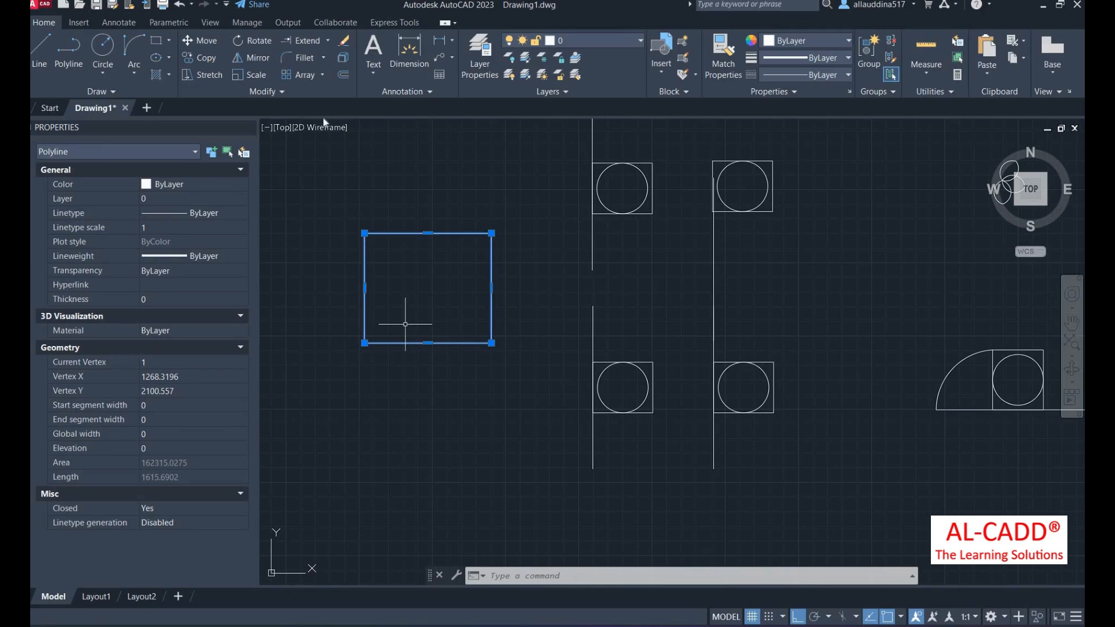
click(343, 58)
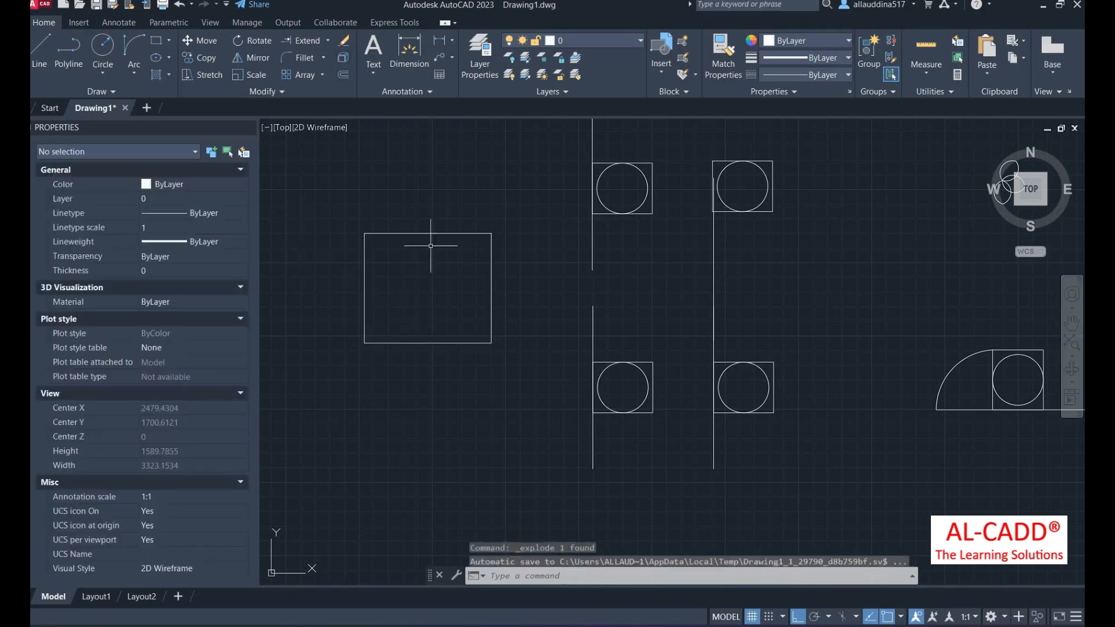
click(415, 234)
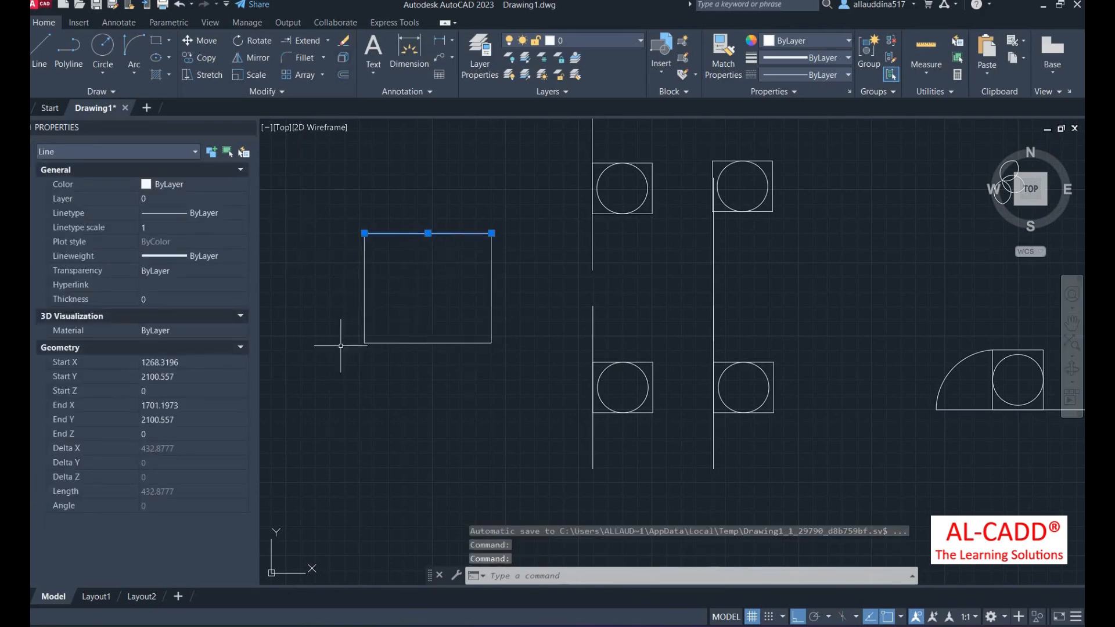
key(Return)
- Draw a stepped vertical polyline right of the rectangle, rising past it with a short jog
key(Return)
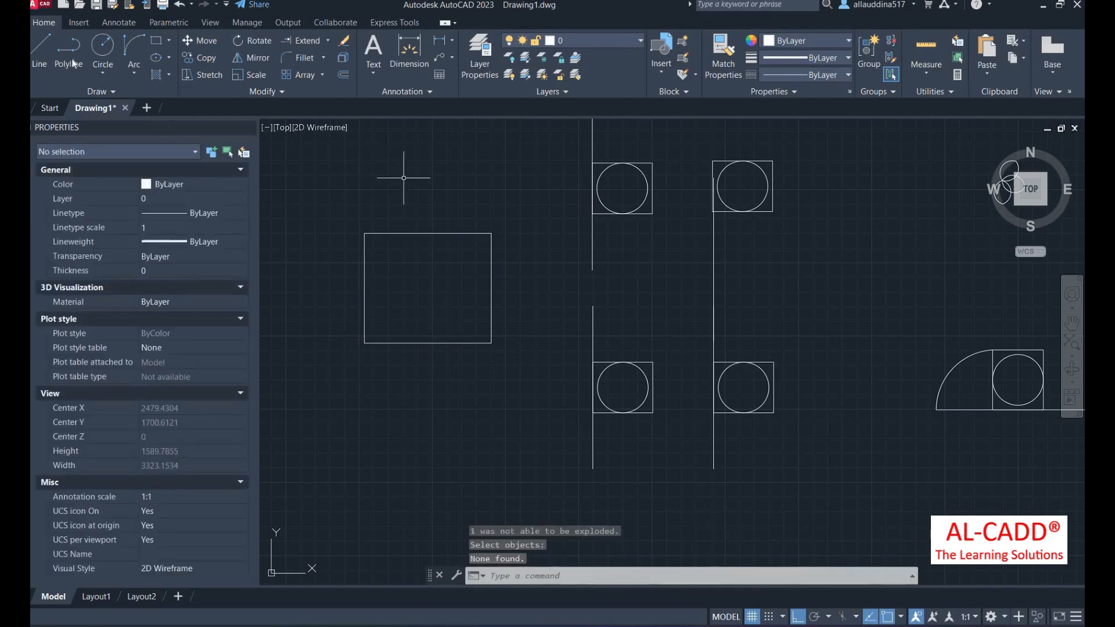
text(pl)
key(Return)
click(521, 438)
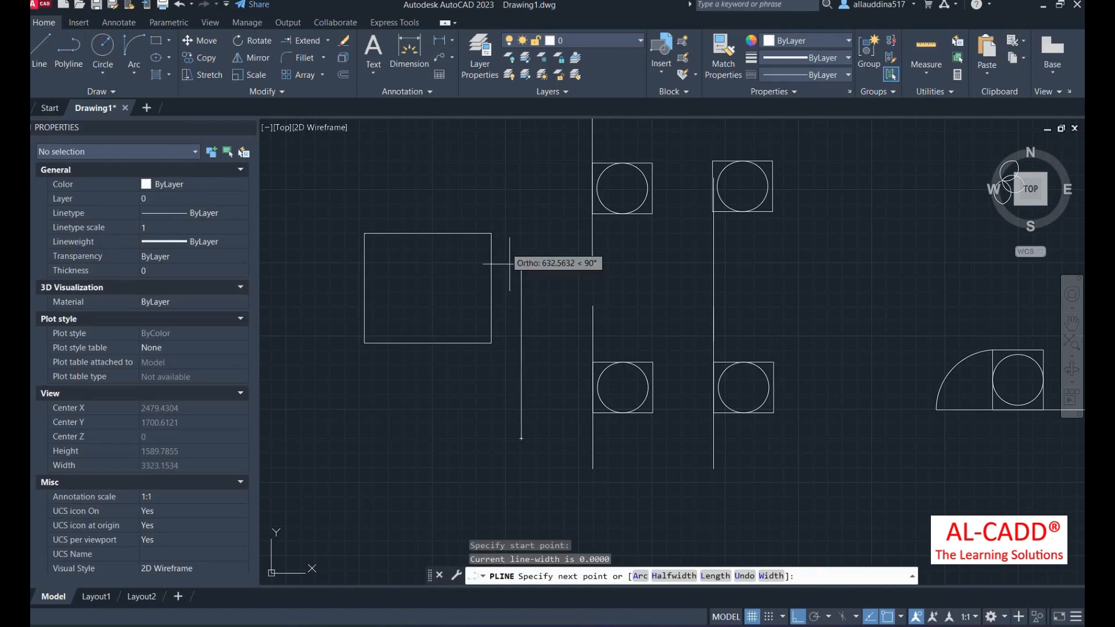
click(551, 209)
click(552, 155)
right_click(551, 156)
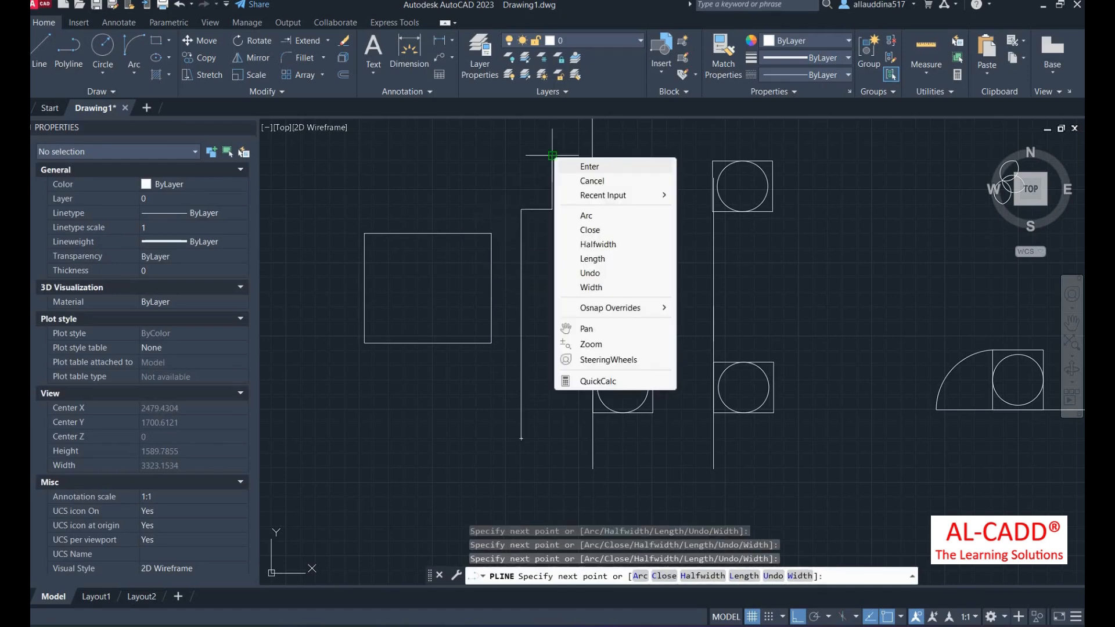
click(566, 165)
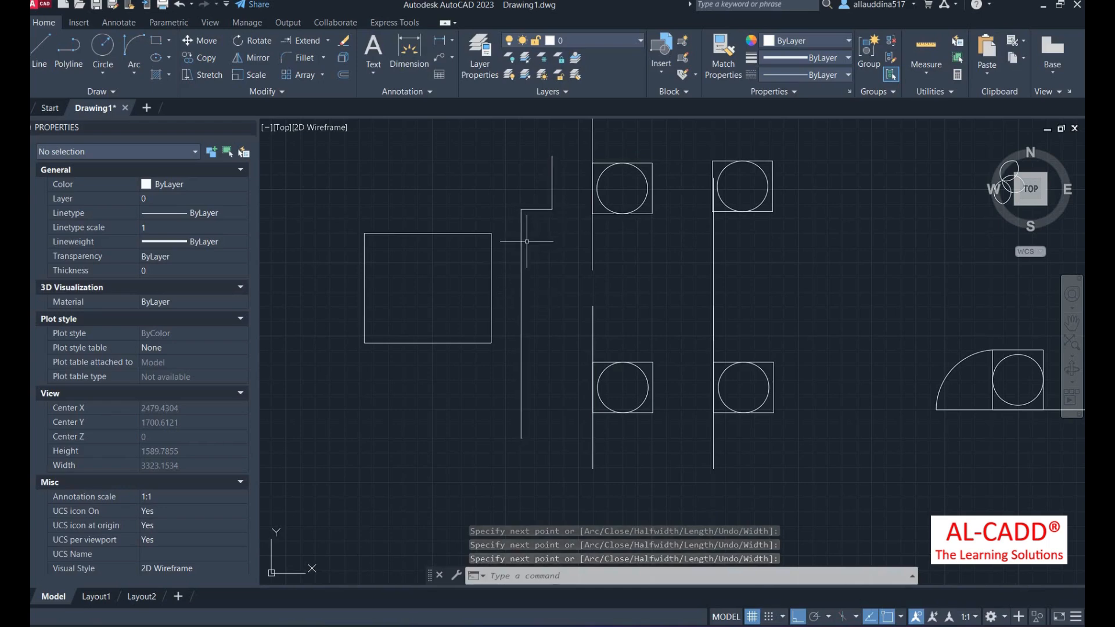
- Explode the stepped polyline with X, then select the vertical piece to confirm it is a Line
text(x)
key(Return)
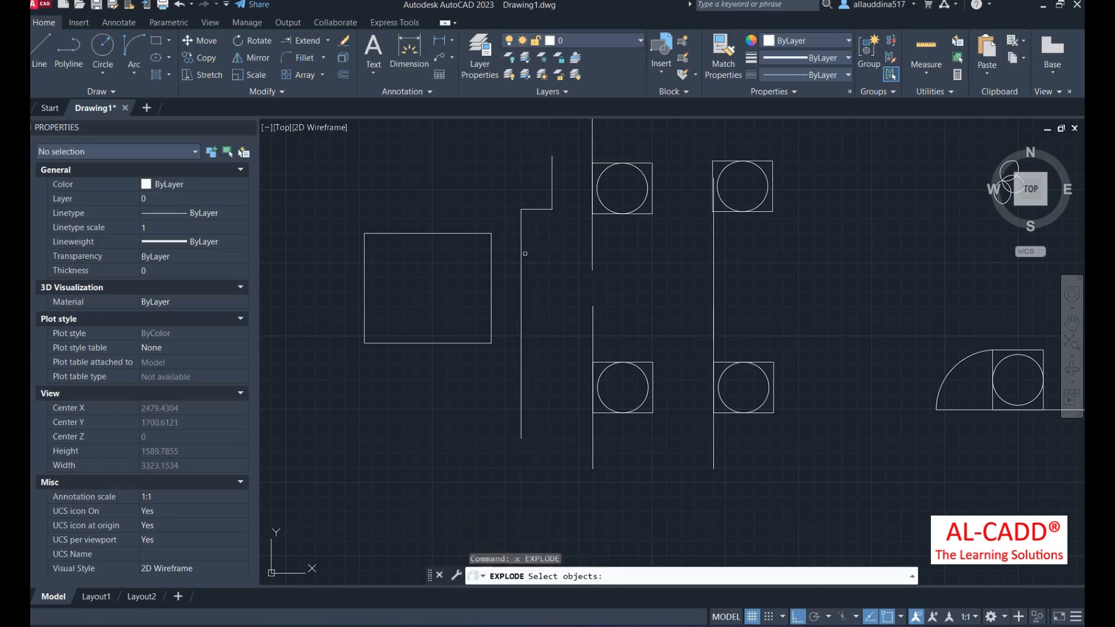
click(521, 259)
key(Return)
click(521, 258)
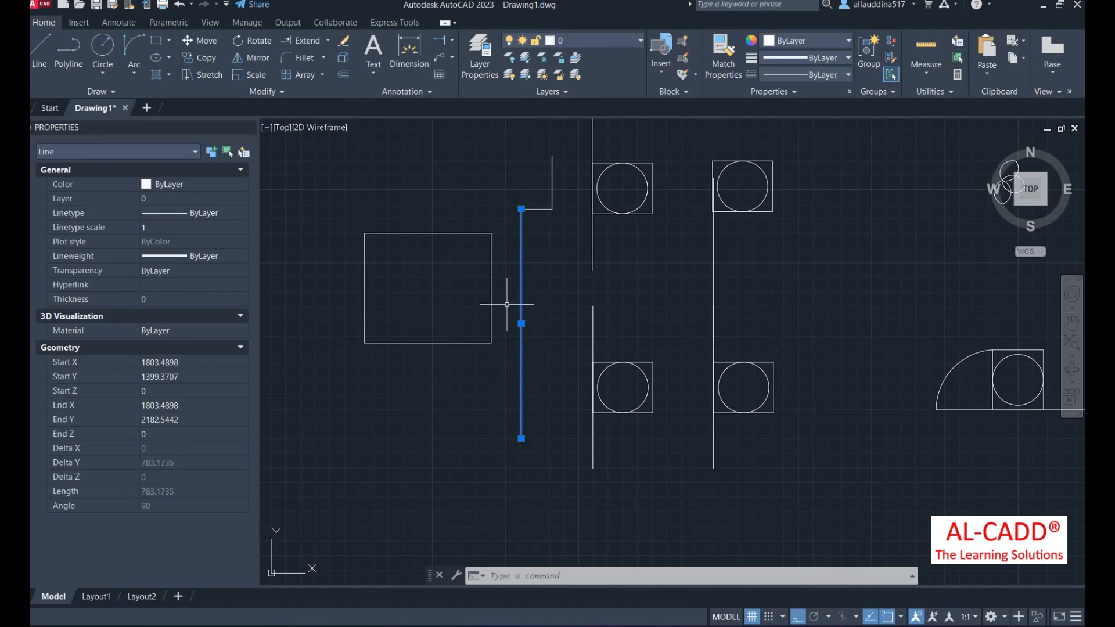
scroll(519, 303, up, 4)
scroll(519, 302, down, 4)
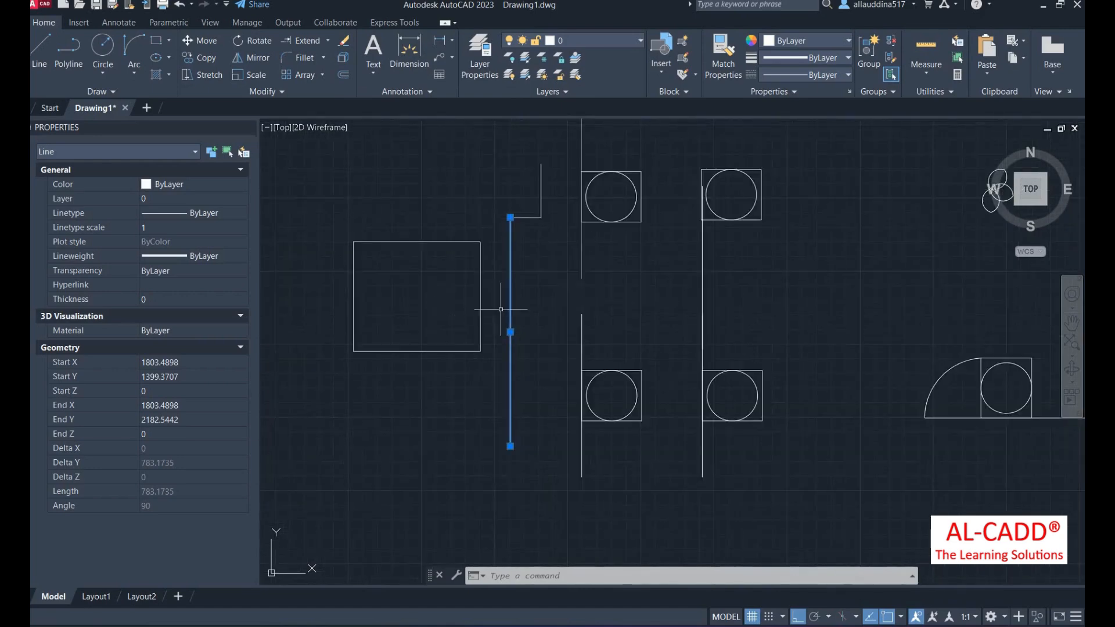
scroll(498, 311, up, 4)
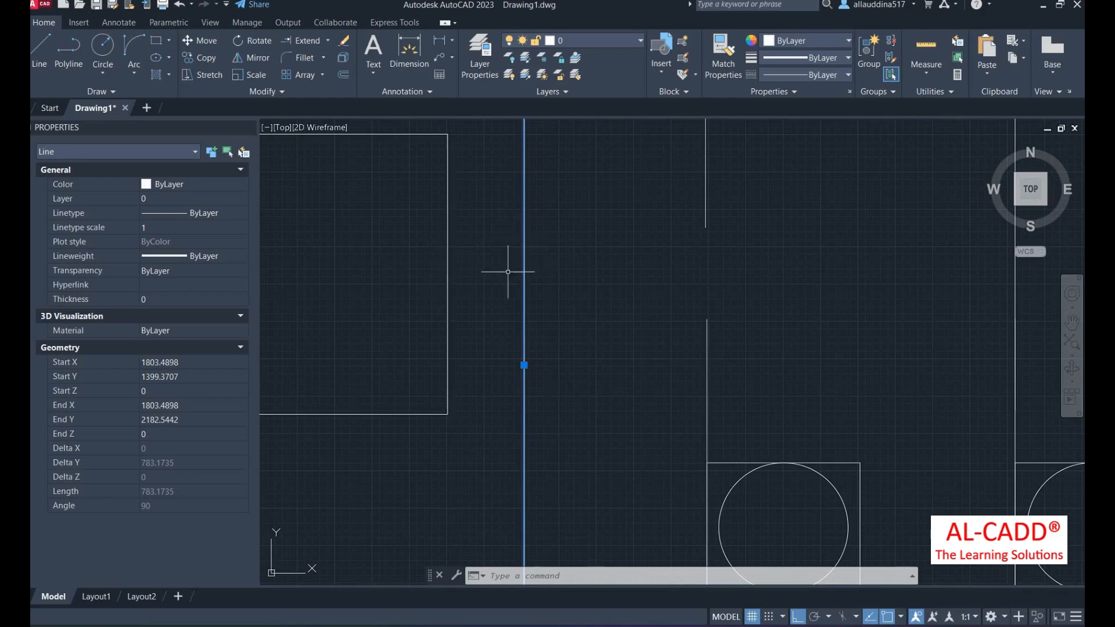
scroll(448, 315, down, 4)
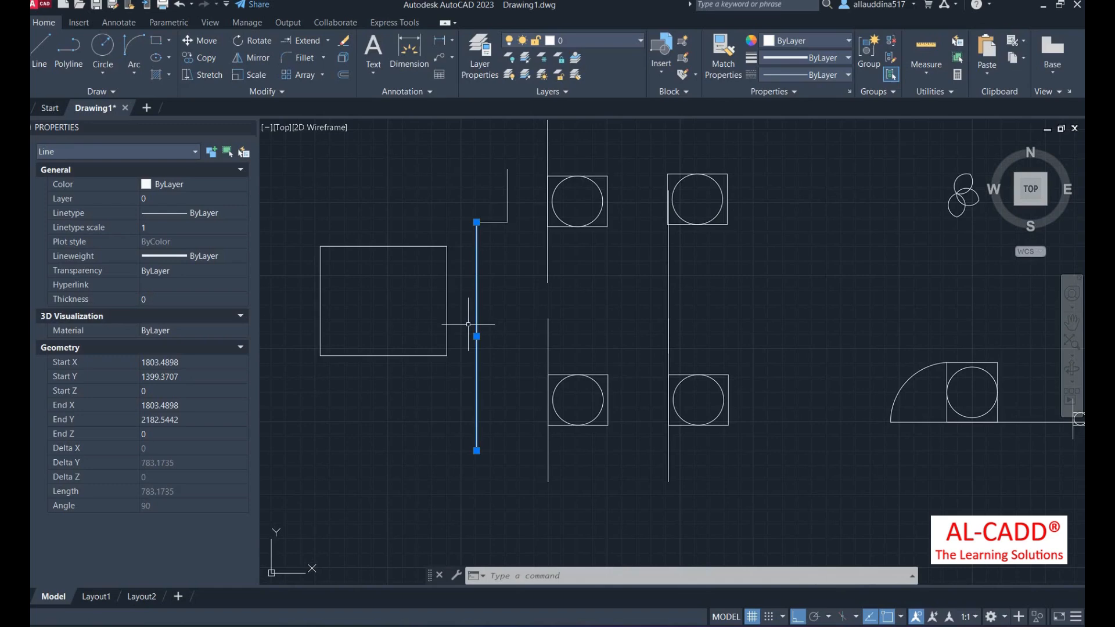
scroll(731, 419, up, 2)
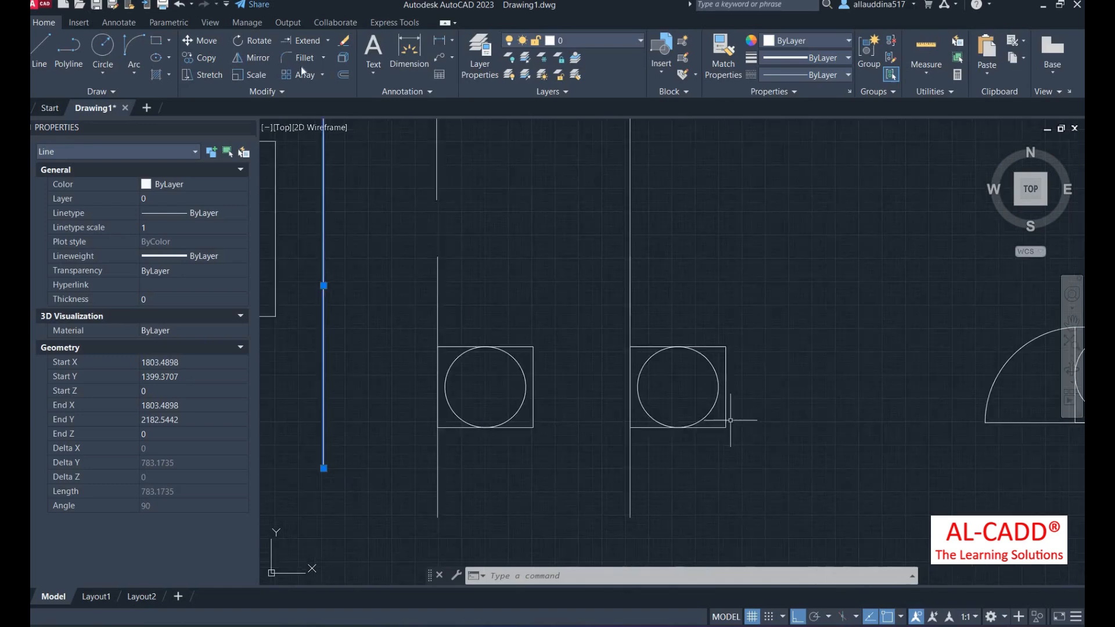
- Offset one symbol's square outward through a picked point to form a larger square
click(343, 75)
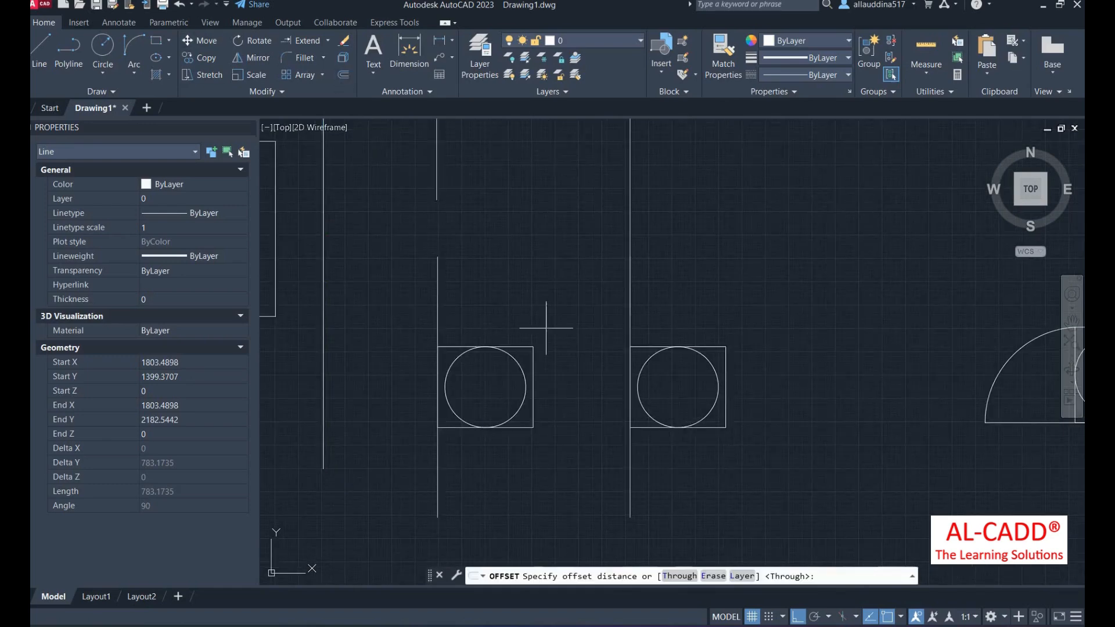
scroll(564, 379, down, 4)
scroll(614, 483, up, 2)
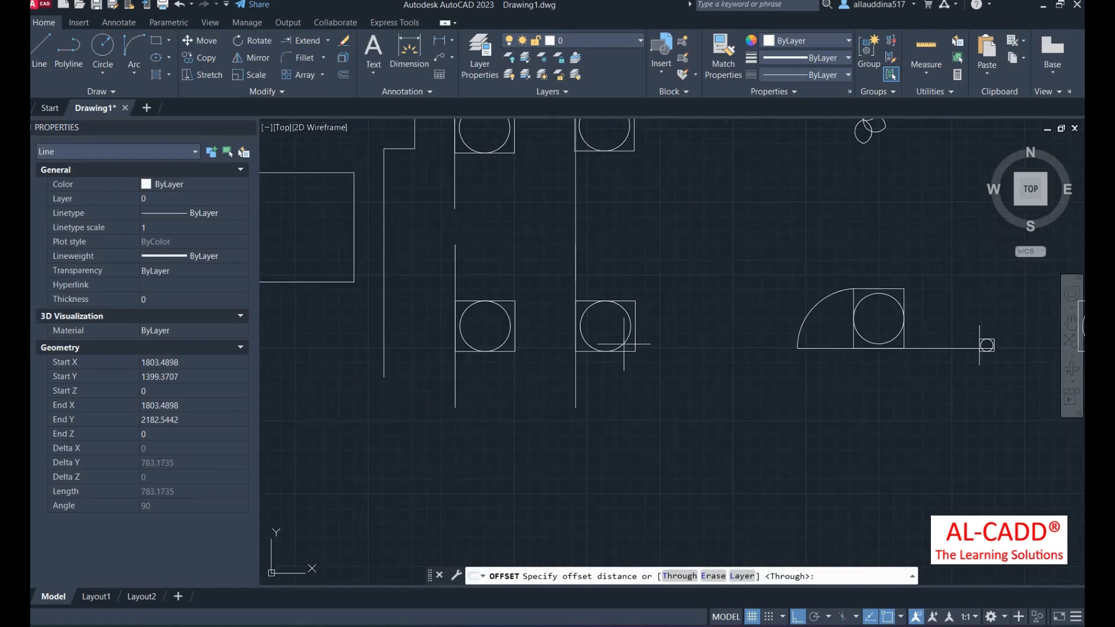
scroll(643, 363, up, 4)
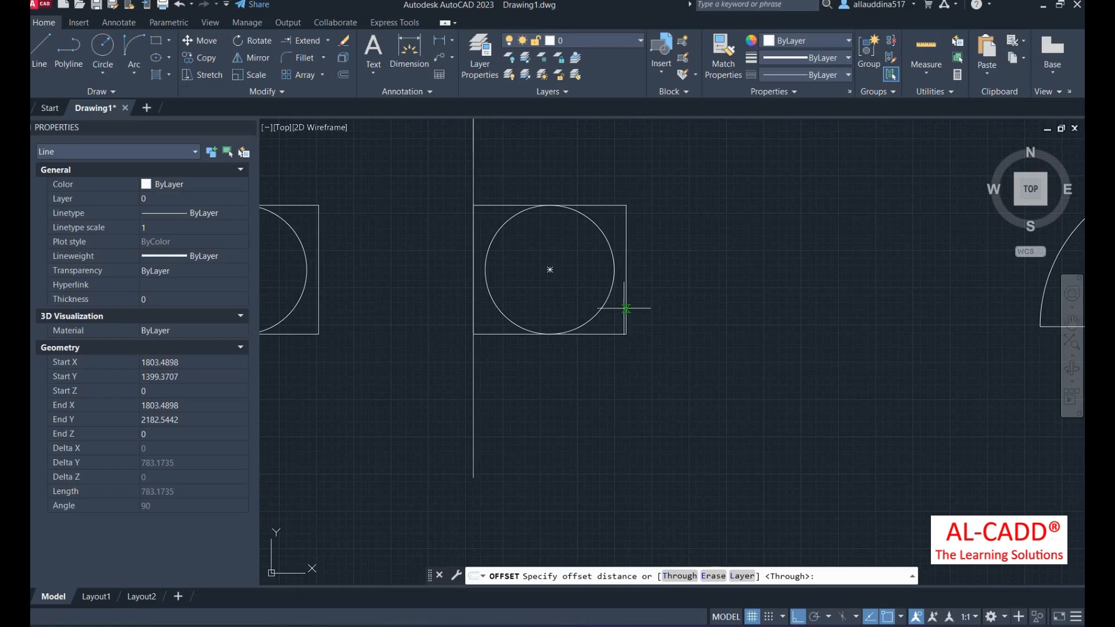
click(627, 308)
click(654, 309)
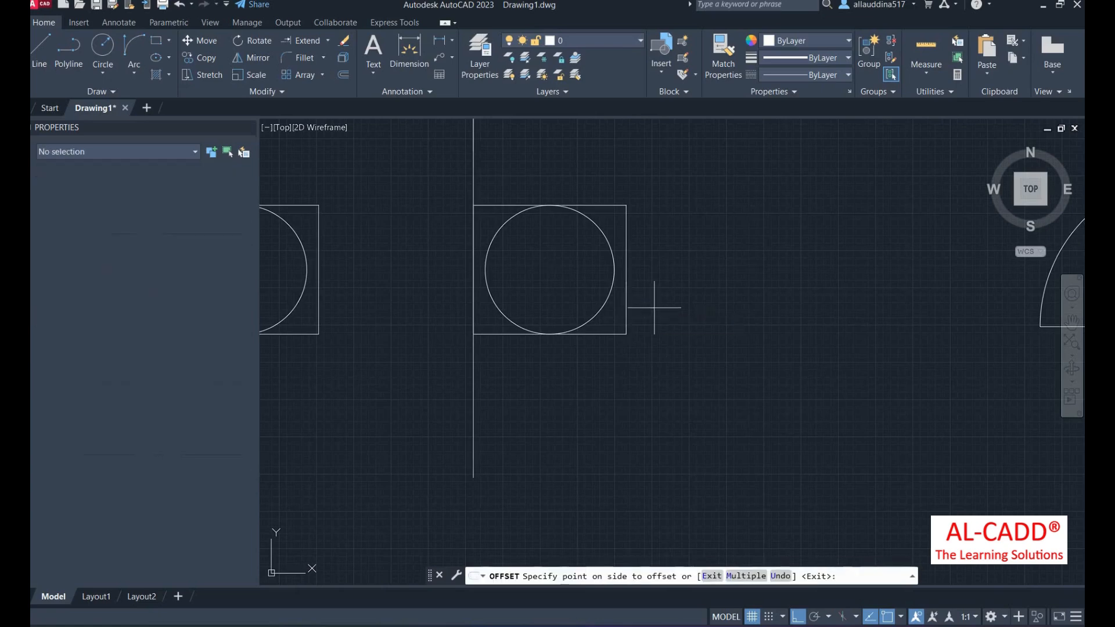
click(626, 302)
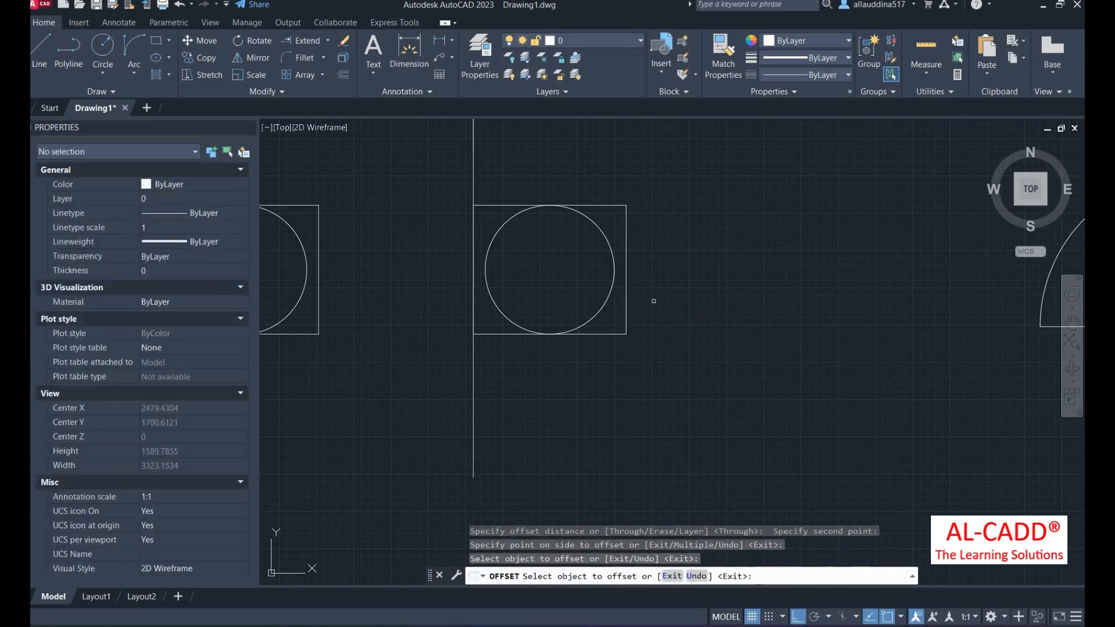
click(625, 300)
click(686, 304)
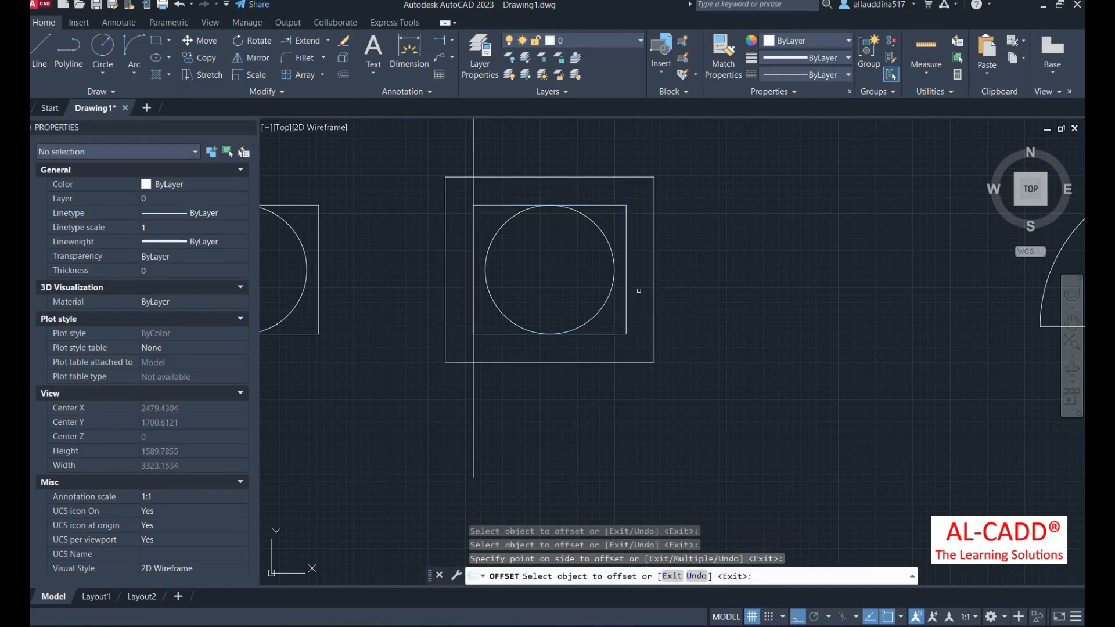
key(Return)
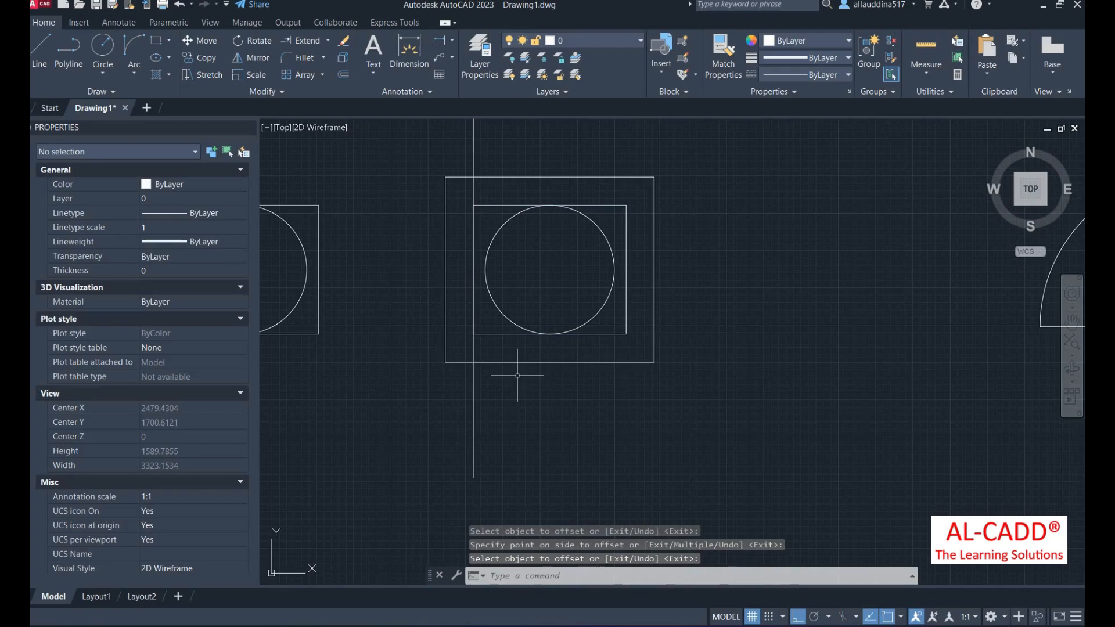
- Offset the vertical line, circle and square of another symbol outward by 45
text(of)
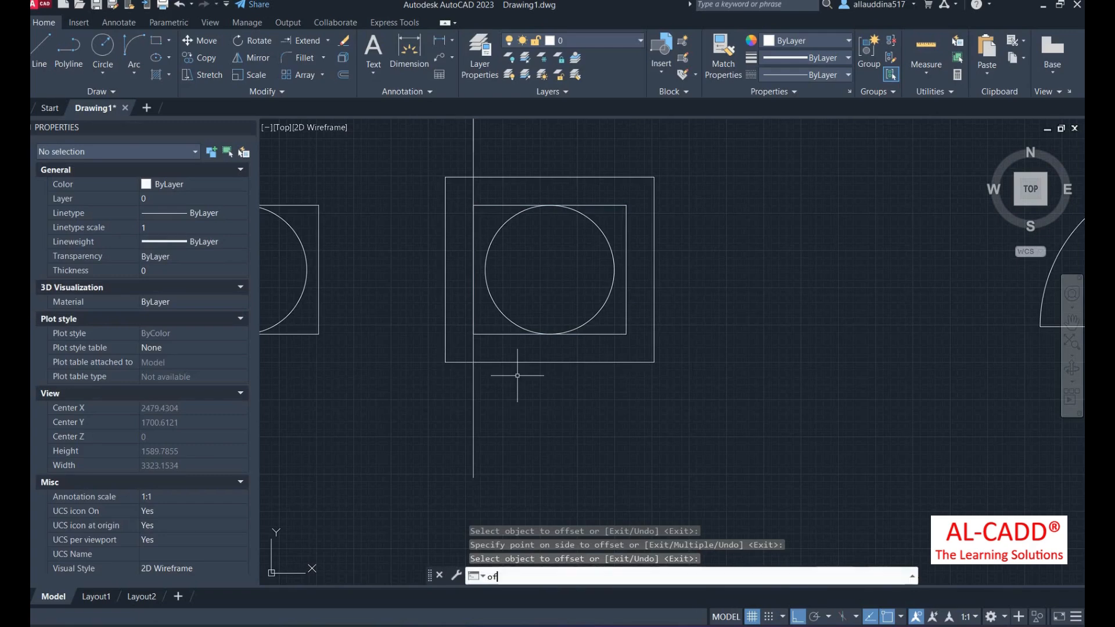
key(Return)
scroll(488, 399, down, 2)
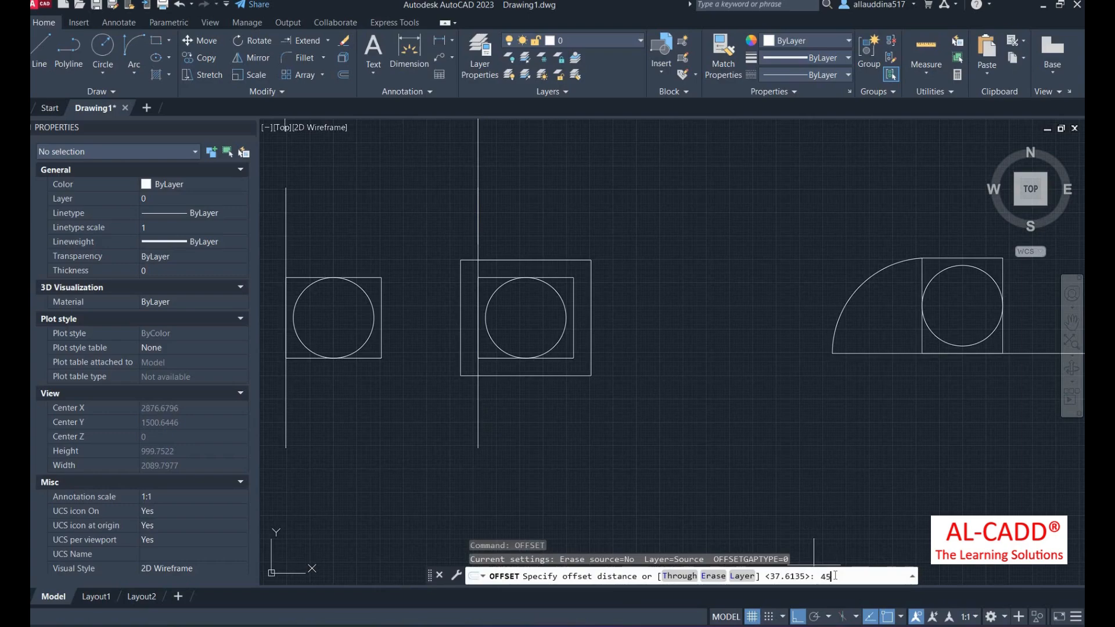
key(Return)
scroll(669, 507, down, 5)
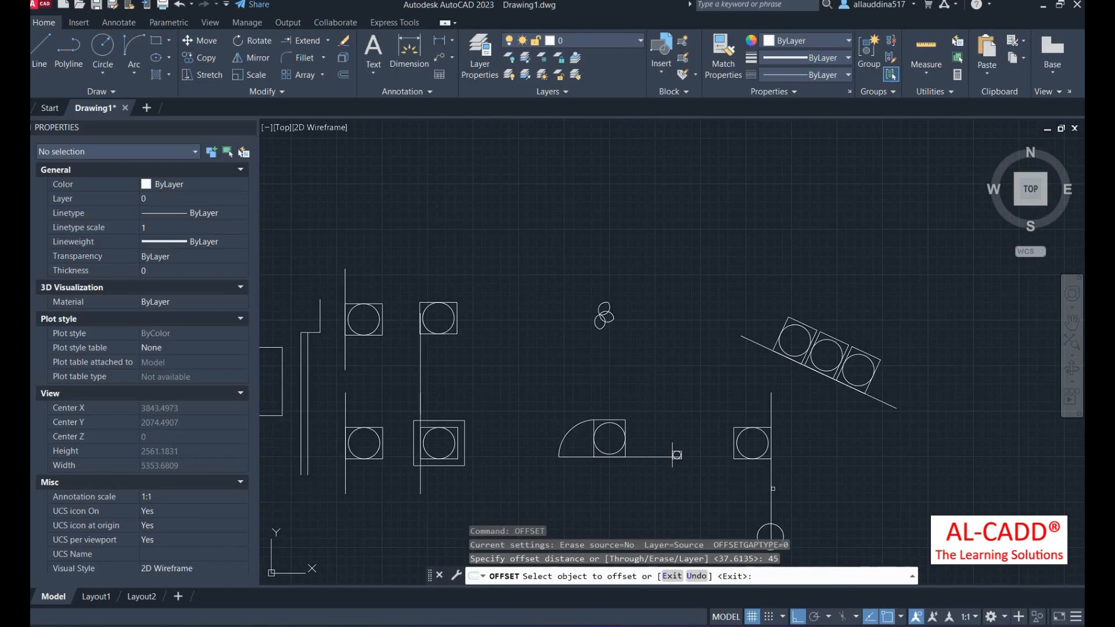
click(771, 489)
click(784, 494)
scroll(773, 523, up, 4)
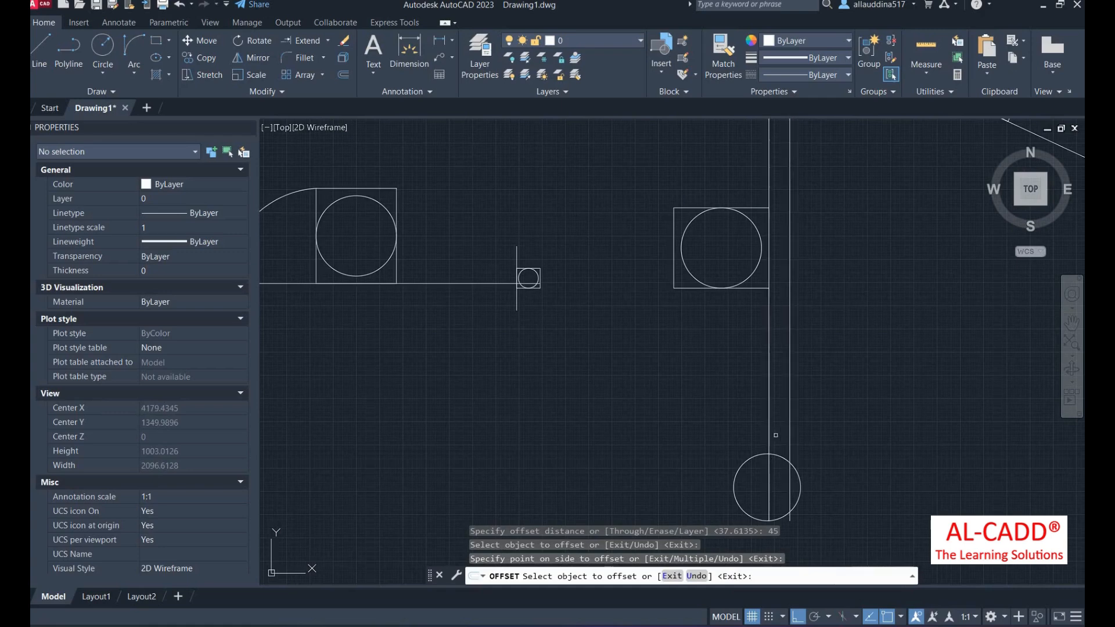
click(738, 278)
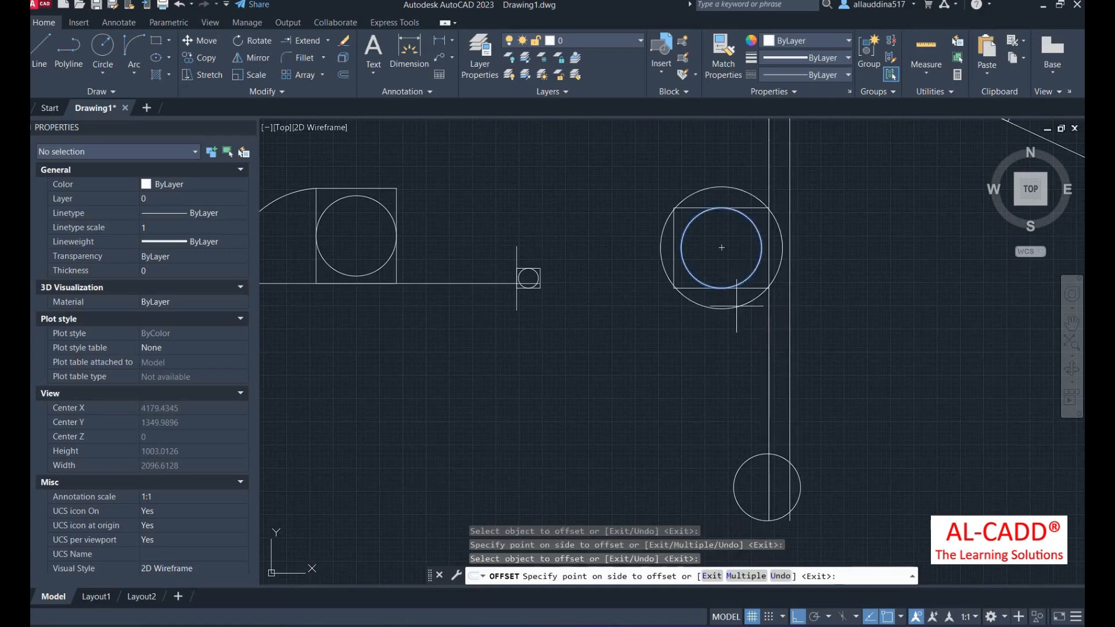
click(688, 299)
click(687, 288)
click(659, 322)
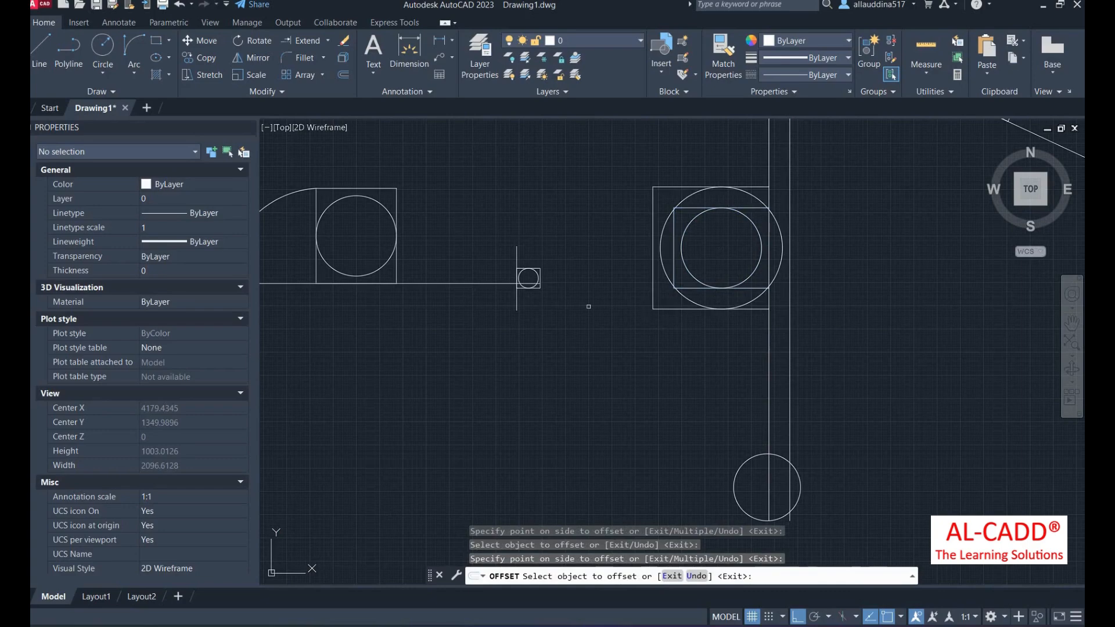
scroll(589, 307, down, 5)
key(Return)
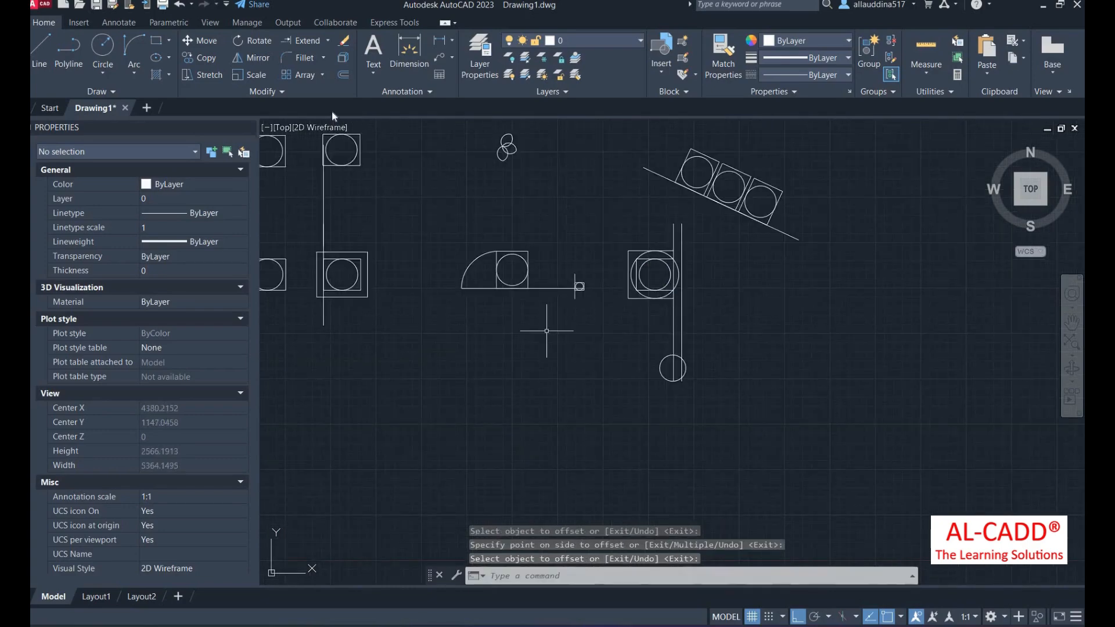
- Fillet the rectangle's top-left corner with a radius of 26
click(323, 58)
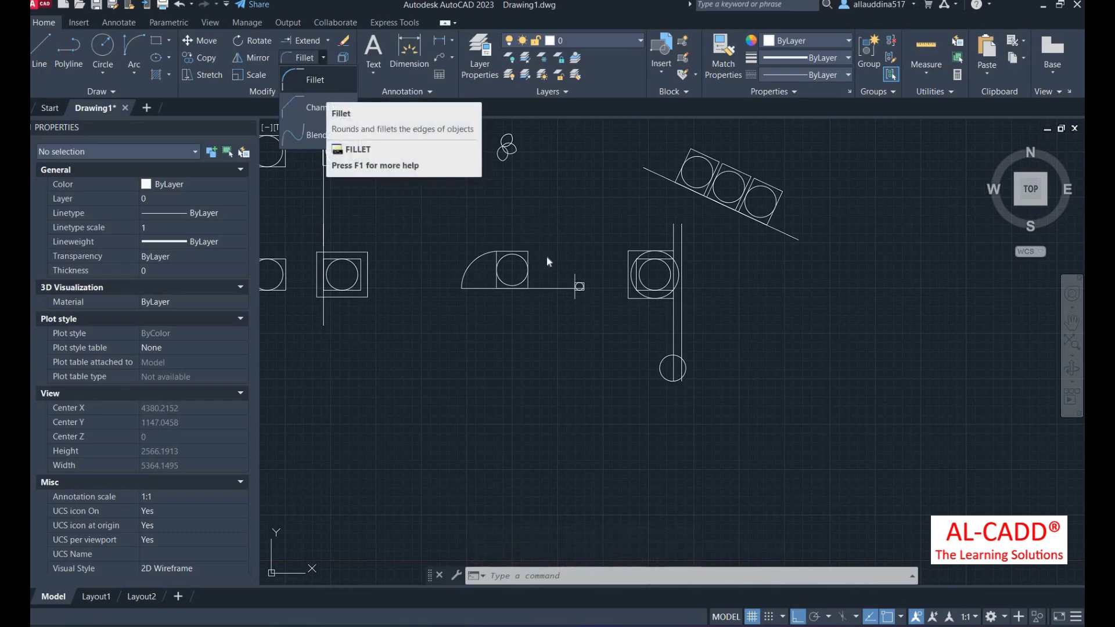
scroll(567, 291, down, 3)
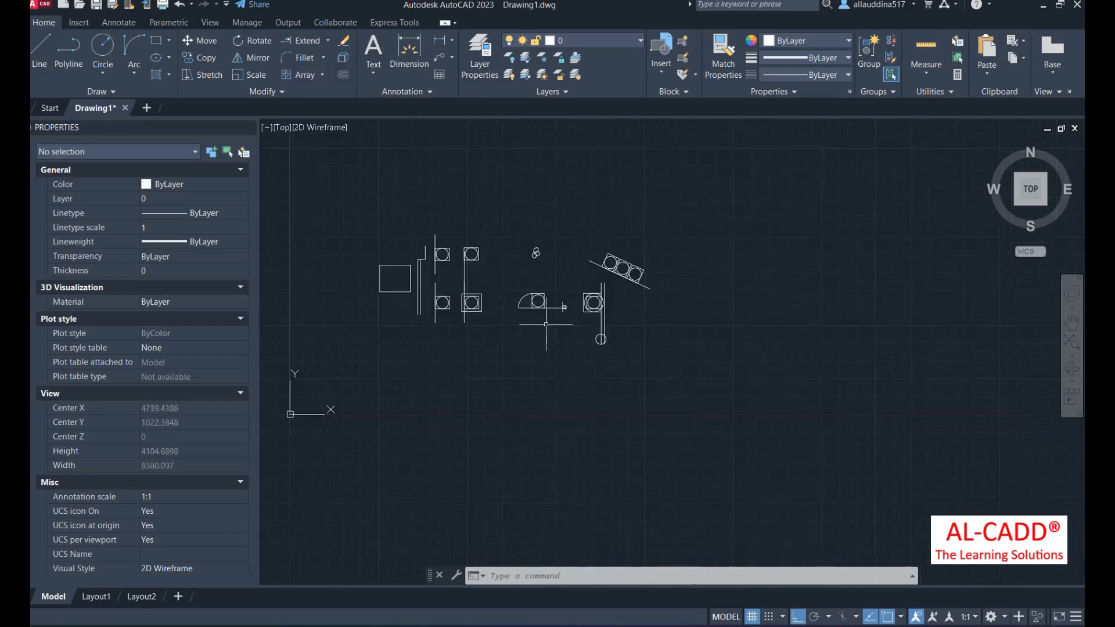
scroll(581, 308, up, 9)
scroll(681, 320, down, 6)
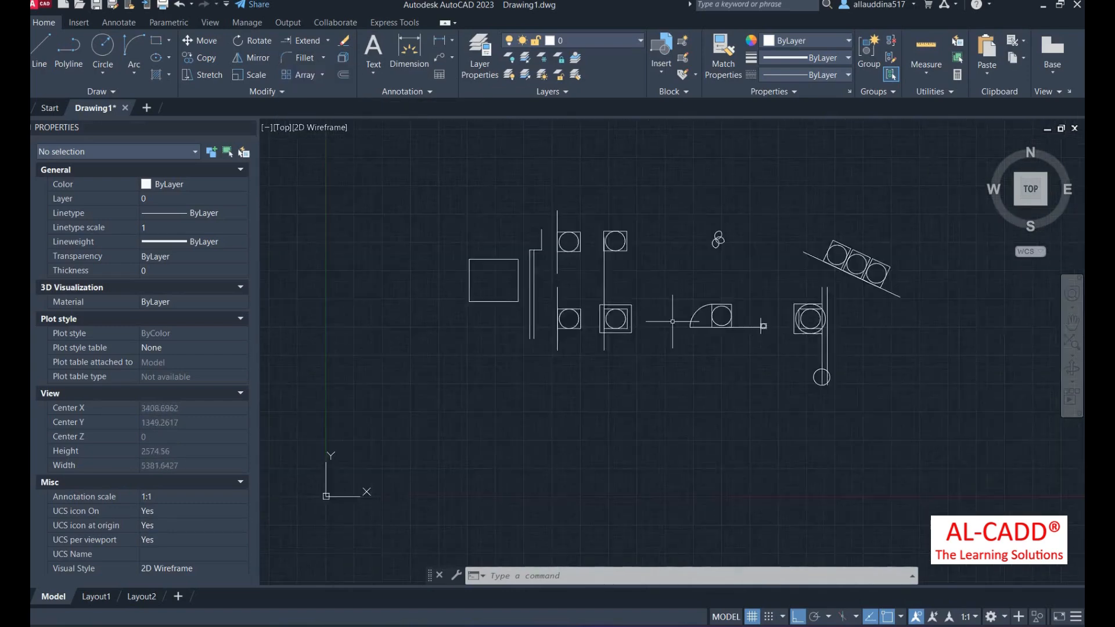
scroll(610, 343, up, 6)
scroll(530, 355, down, 6)
scroll(431, 314, up, 6)
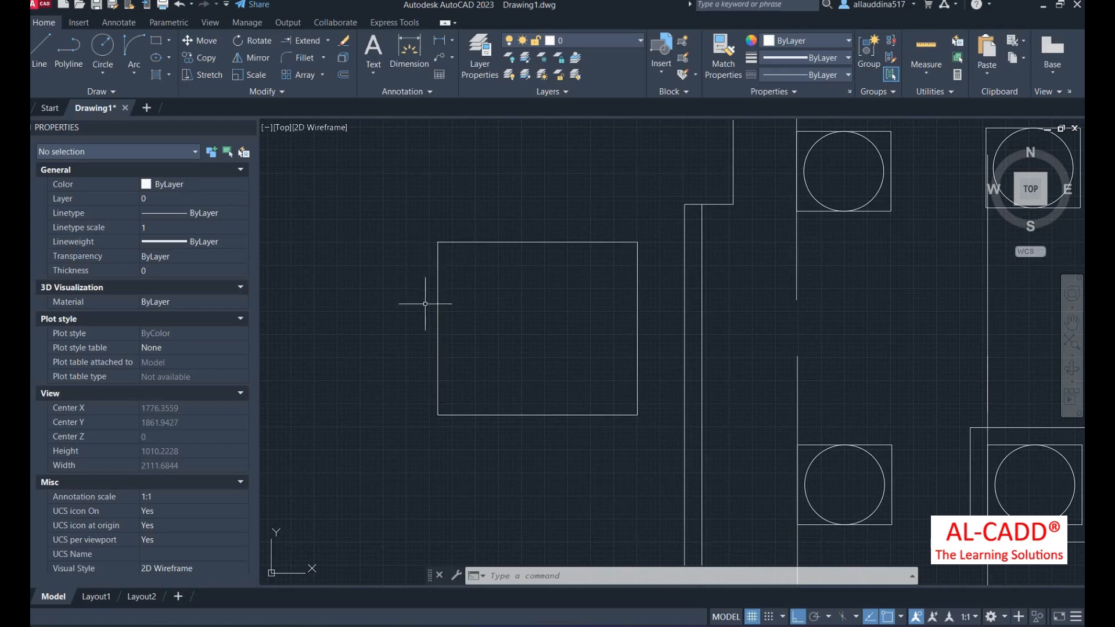
click(323, 57)
click(315, 79)
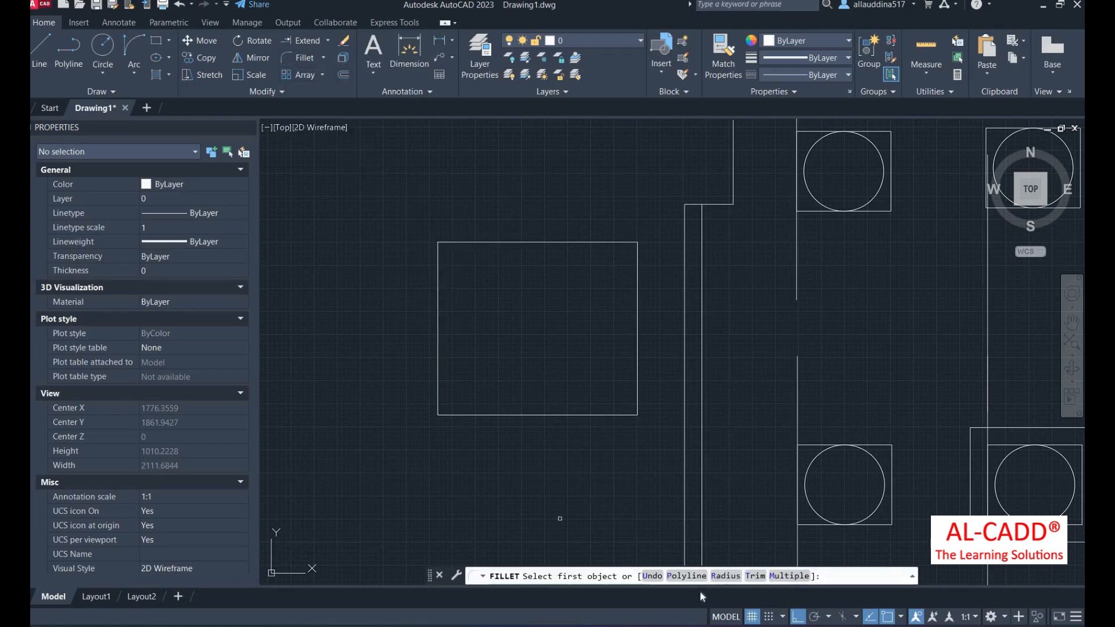
text(r)
key(Return)
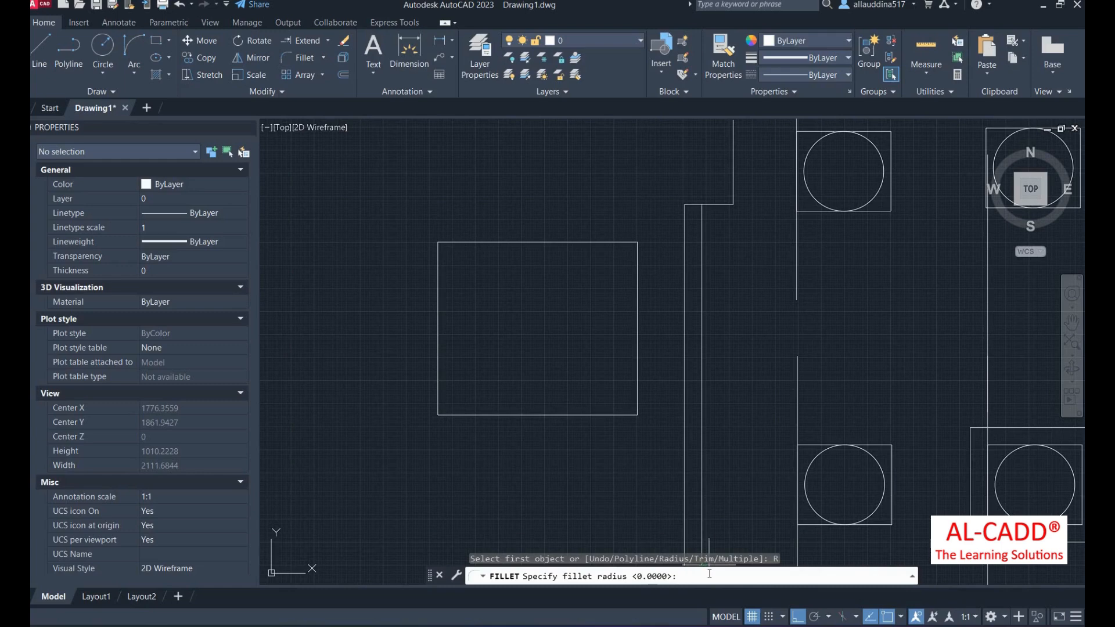
text(26)
key(Return)
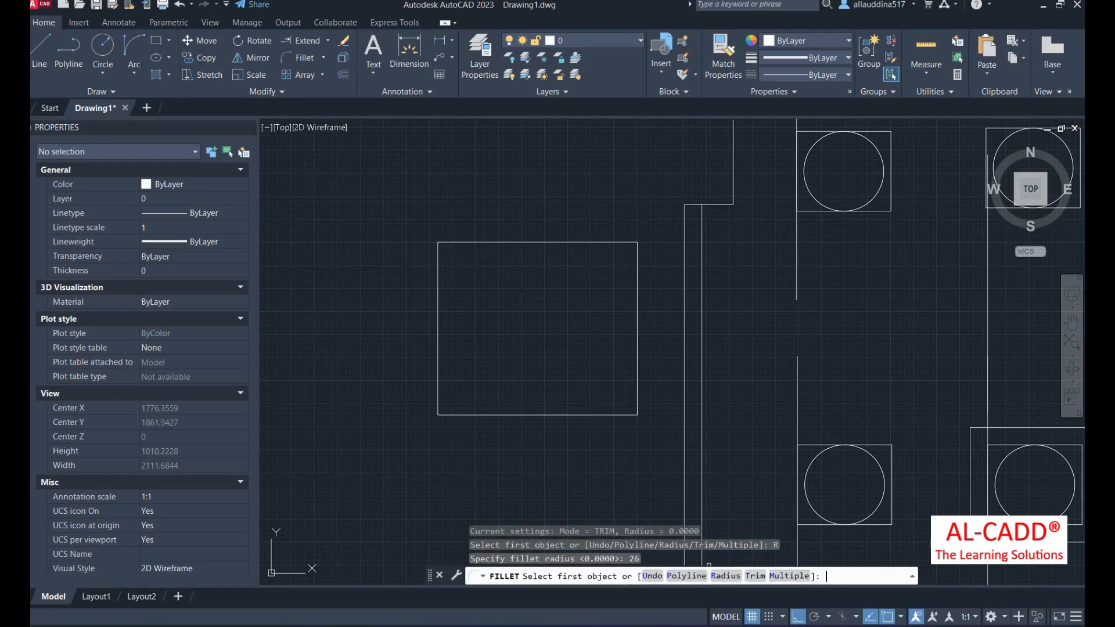
click(486, 243)
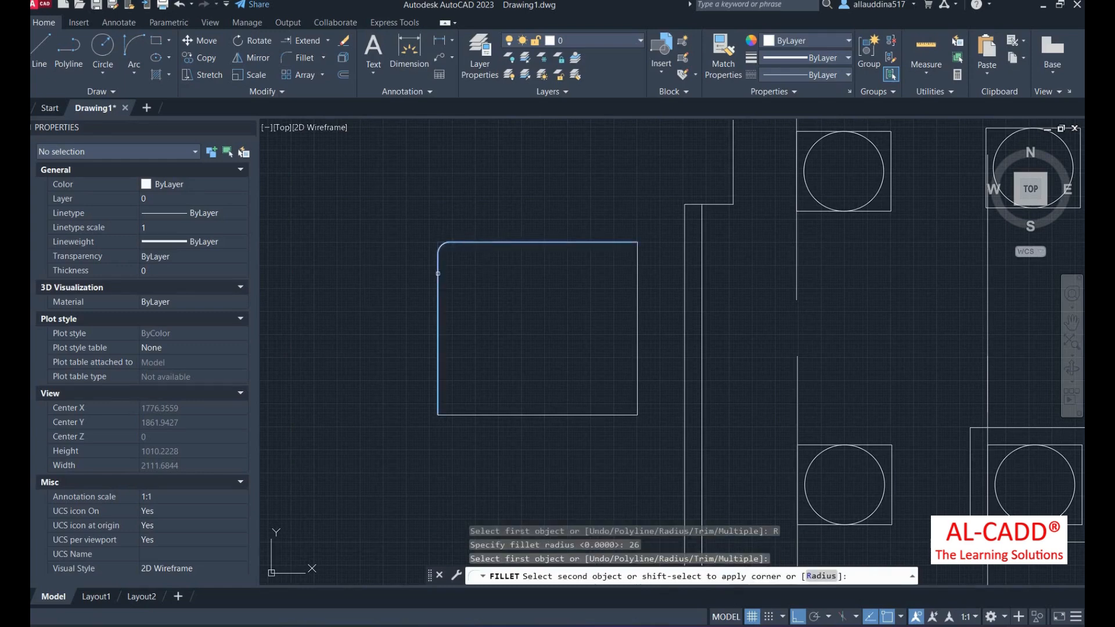
click(438, 262)
scroll(435, 249, up, 6)
scroll(432, 307, down, 3)
scroll(448, 278, up, 3)
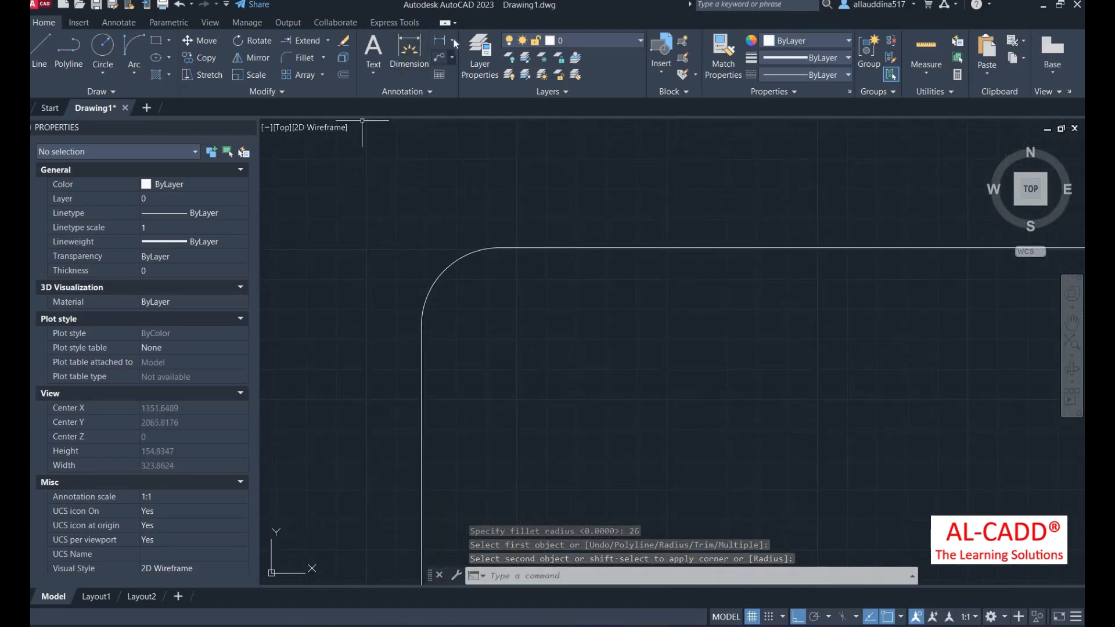
- Place an R26 radius dimension on the rounded top-left corner
click(452, 40)
click(477, 174)
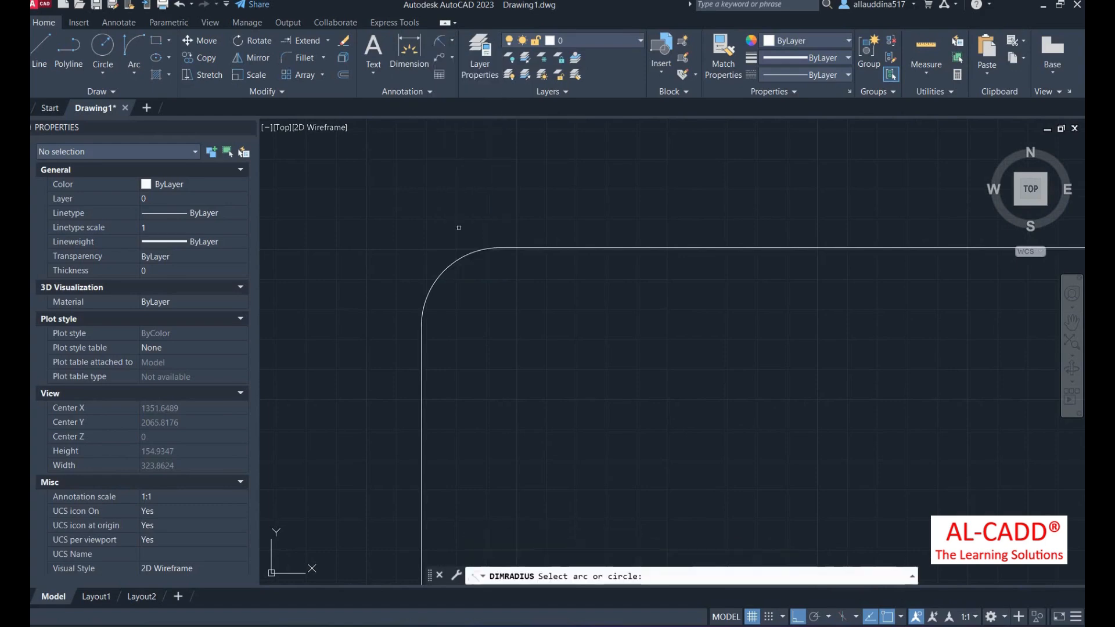
click(443, 263)
click(398, 214)
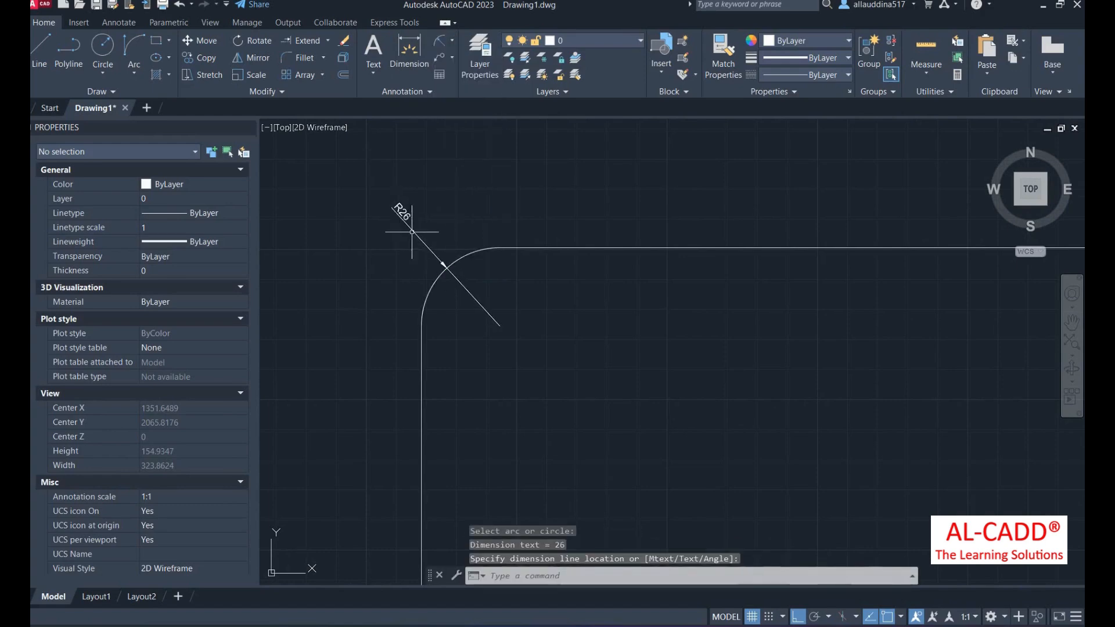
scroll(392, 221, down, 2)
scroll(389, 230, up, 3)
scroll(387, 229, down, 3)
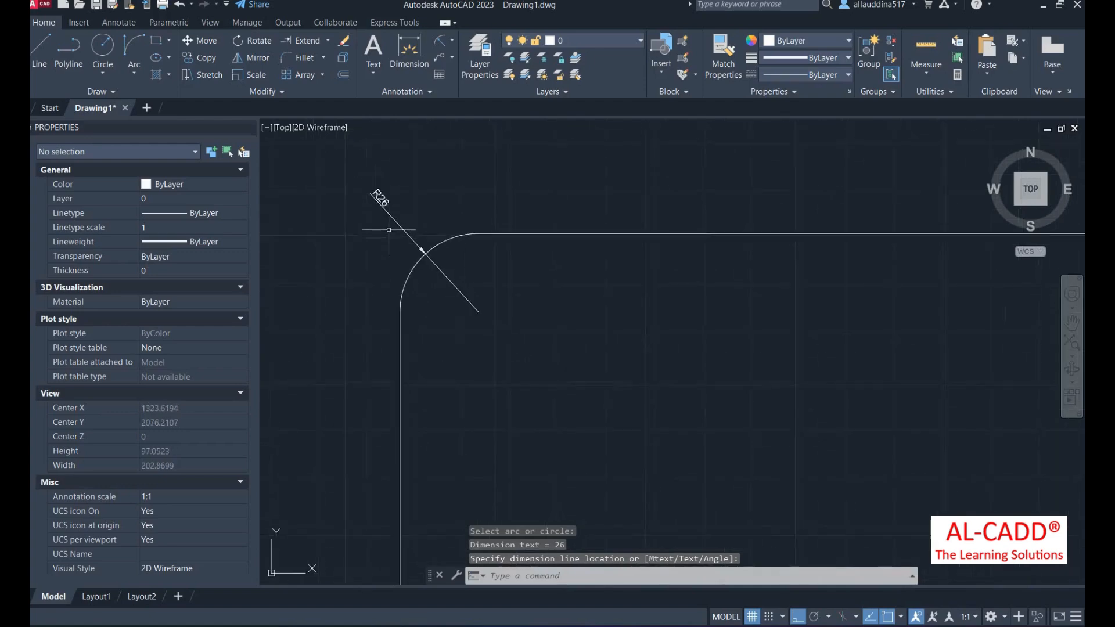
scroll(463, 281, down, 4)
scroll(464, 287, up, 2)
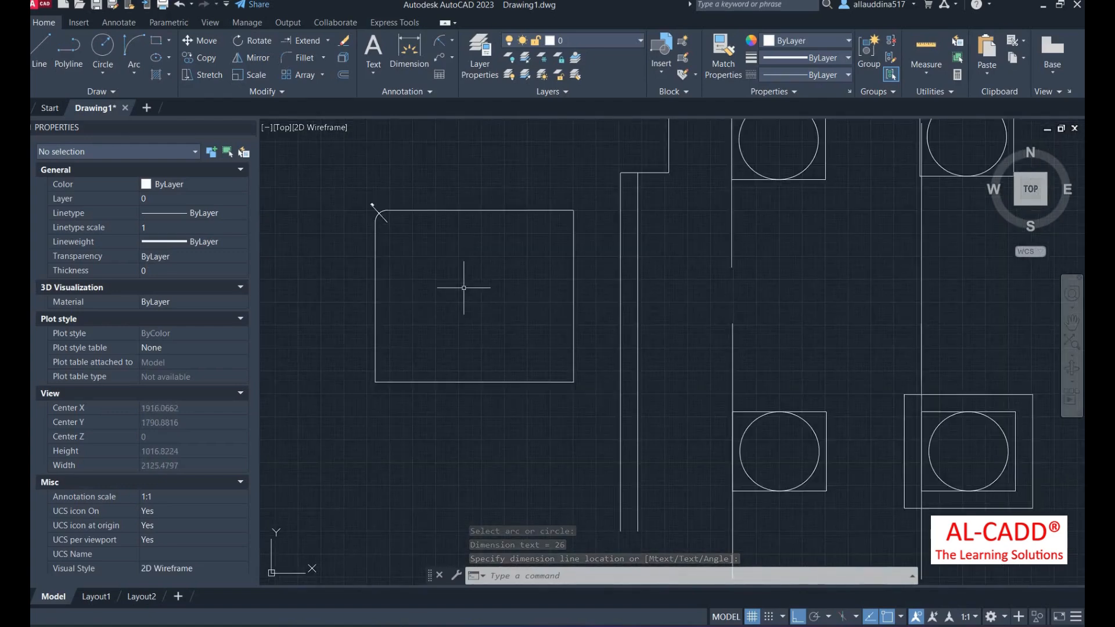
- Fillet the rectangle's bottom-right corner with a radius of 45
text(f)
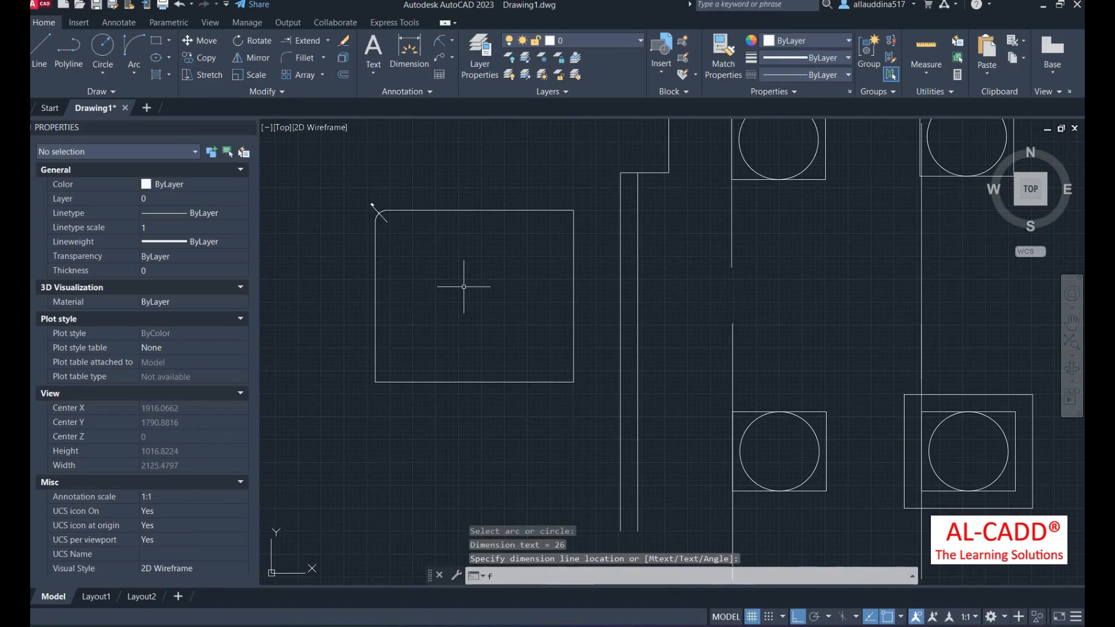
key(Return)
click(719, 577)
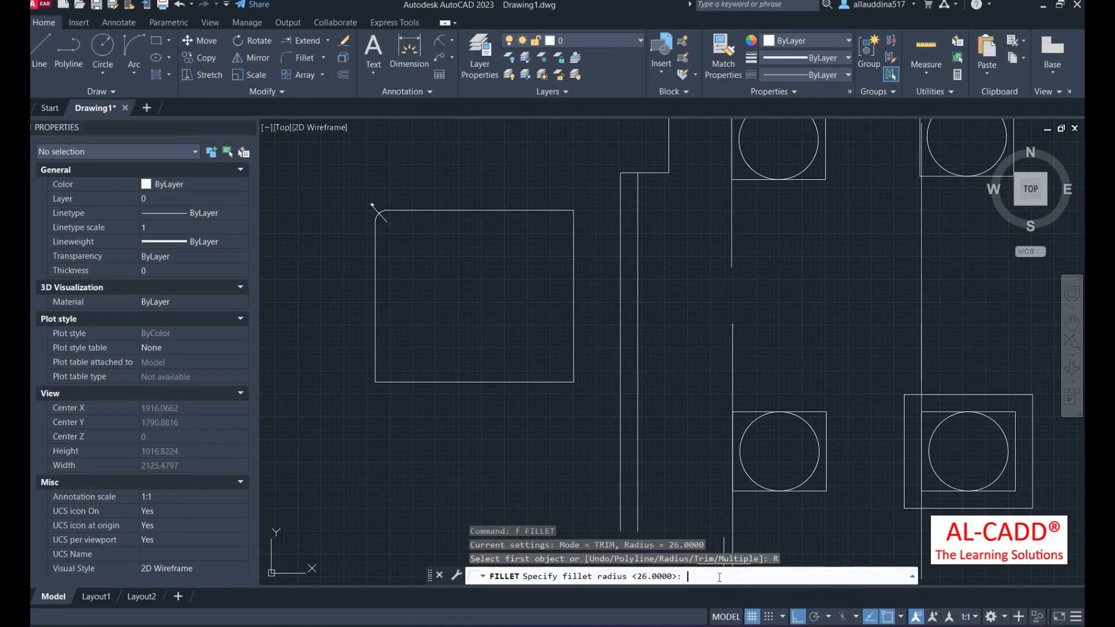
text(45)
key(Return)
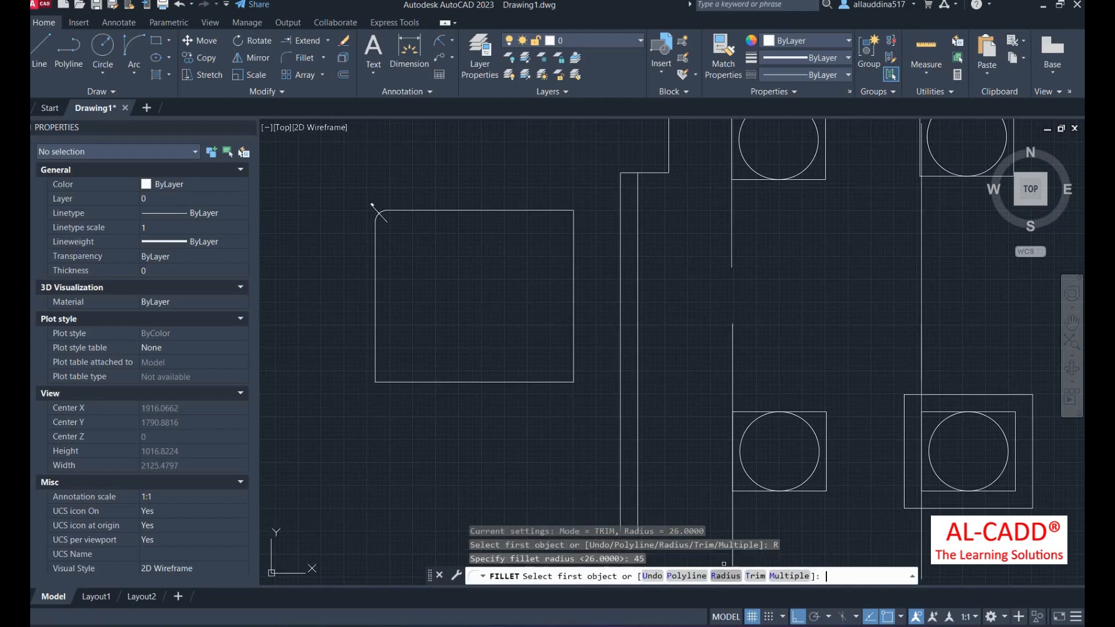
click(526, 381)
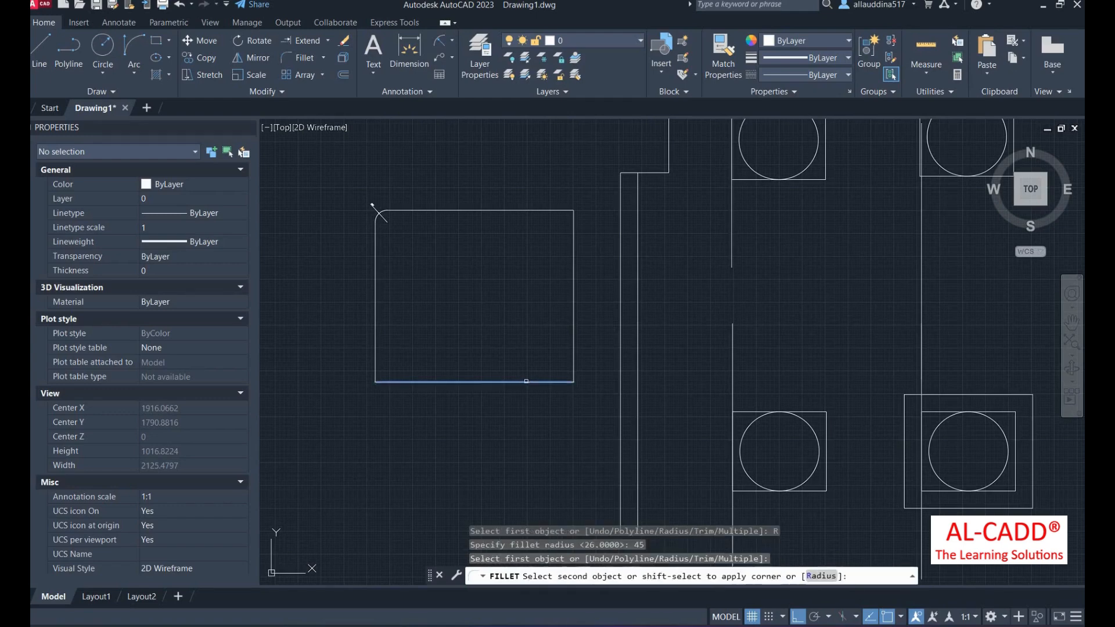
click(570, 321)
- Label the new bottom-right arc with an R45 radius dimension
scroll(570, 374, up, 2)
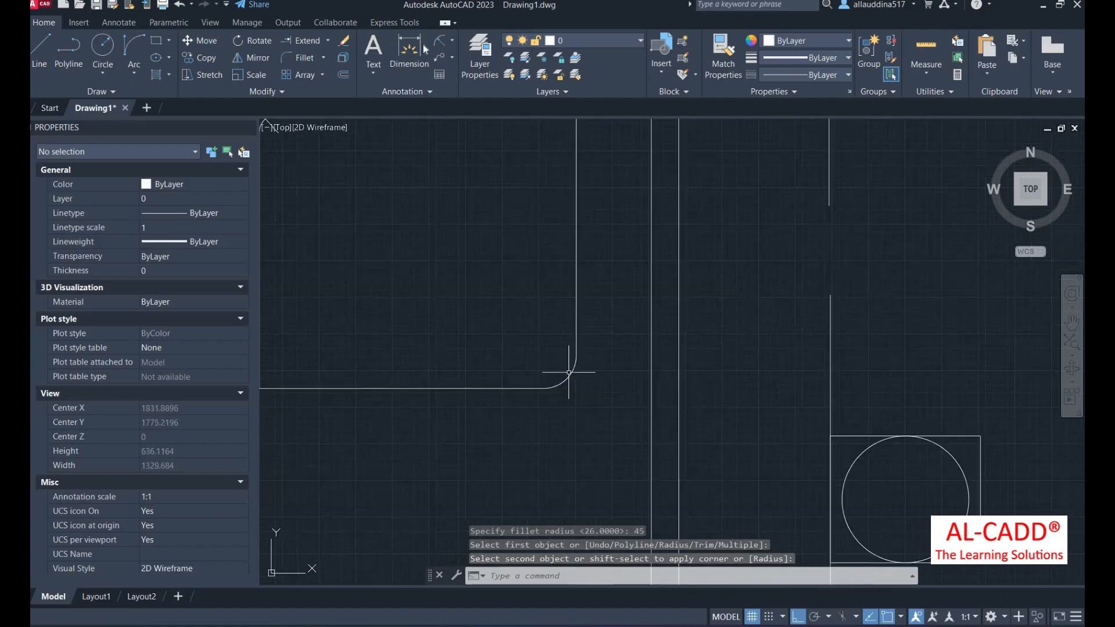
click(448, 40)
click(474, 176)
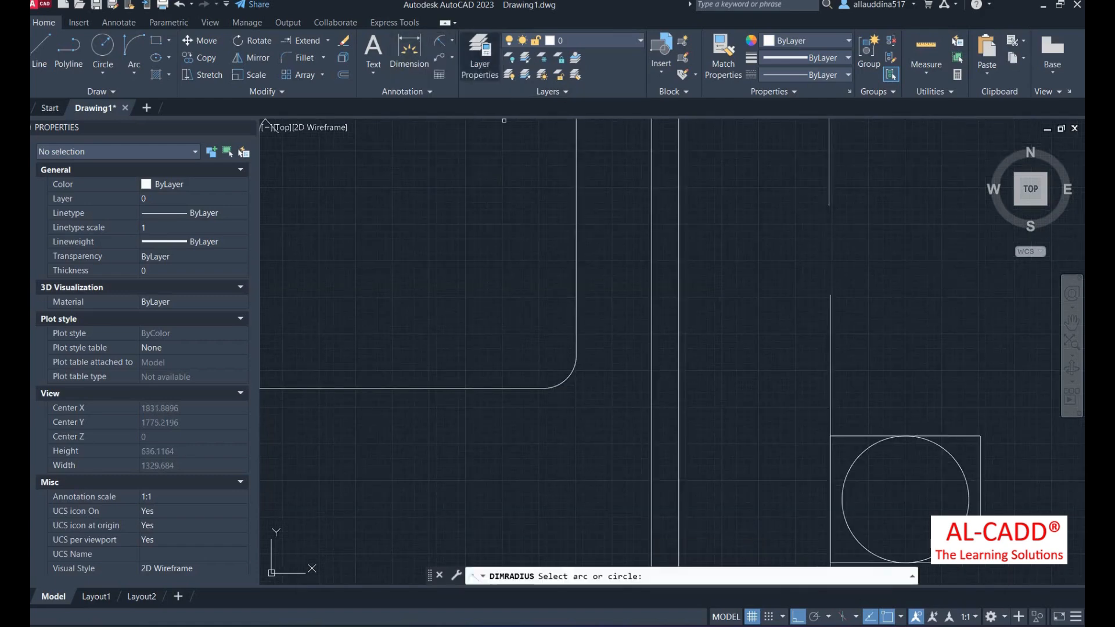
click(569, 378)
scroll(595, 427, up, 3)
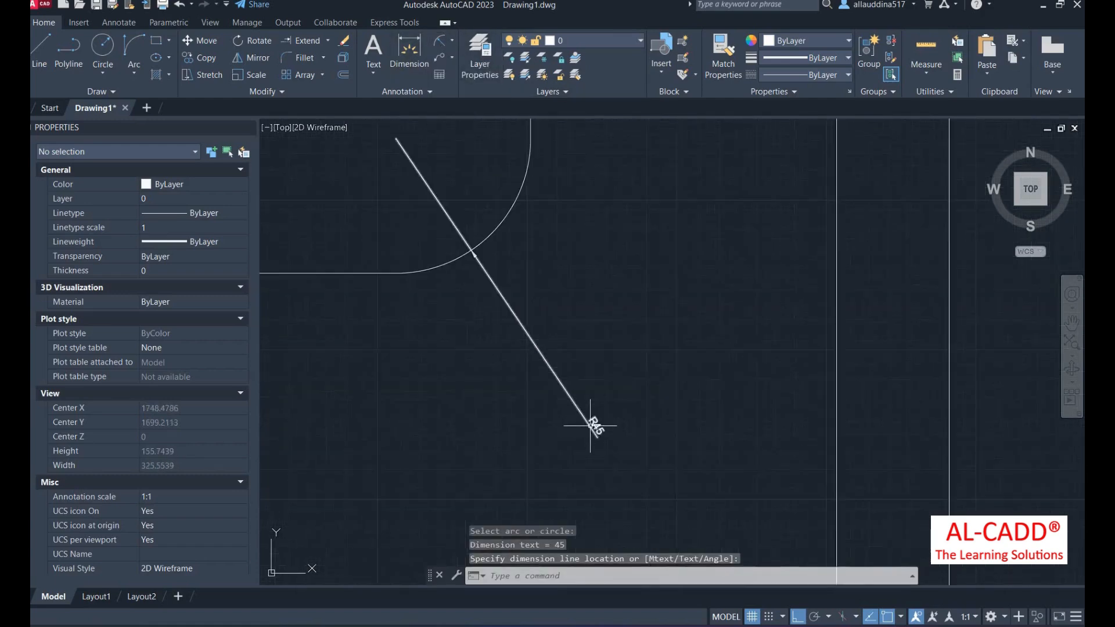
scroll(633, 401, down, 3)
scroll(626, 413, down, 3)
scroll(481, 339, up, 3)
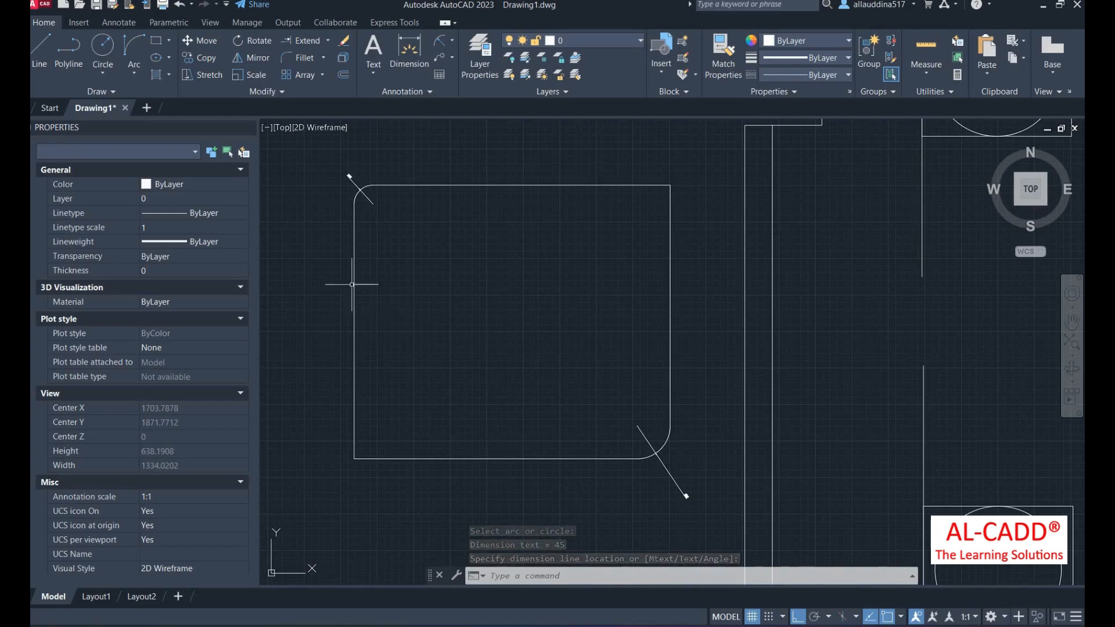
scroll(394, 315, down, 4)
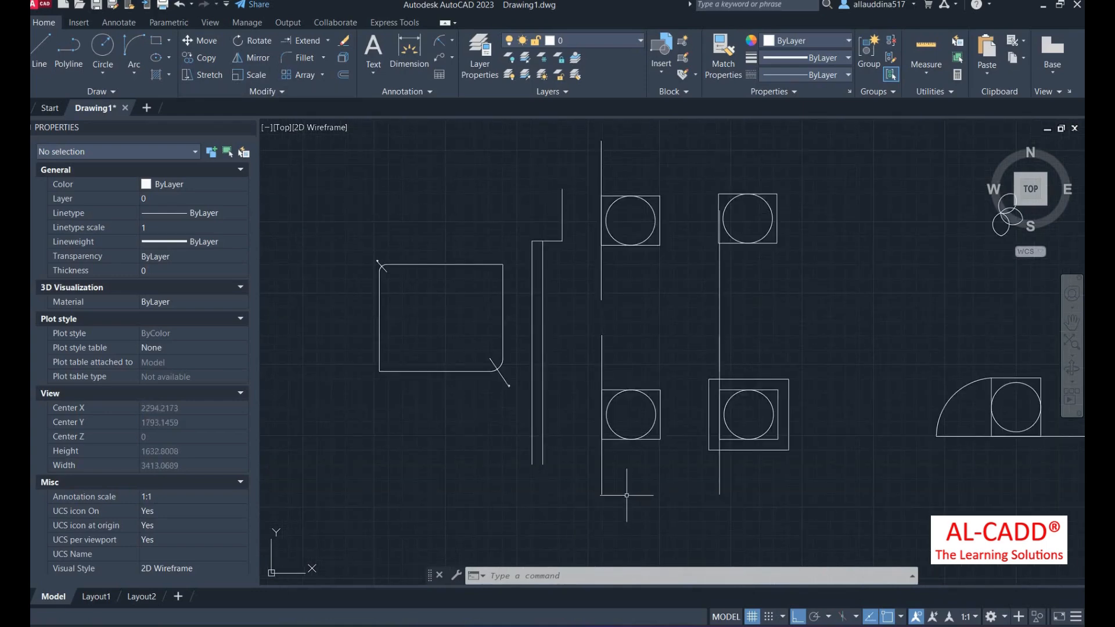
scroll(639, 476, up, 3)
scroll(584, 337, down, 5)
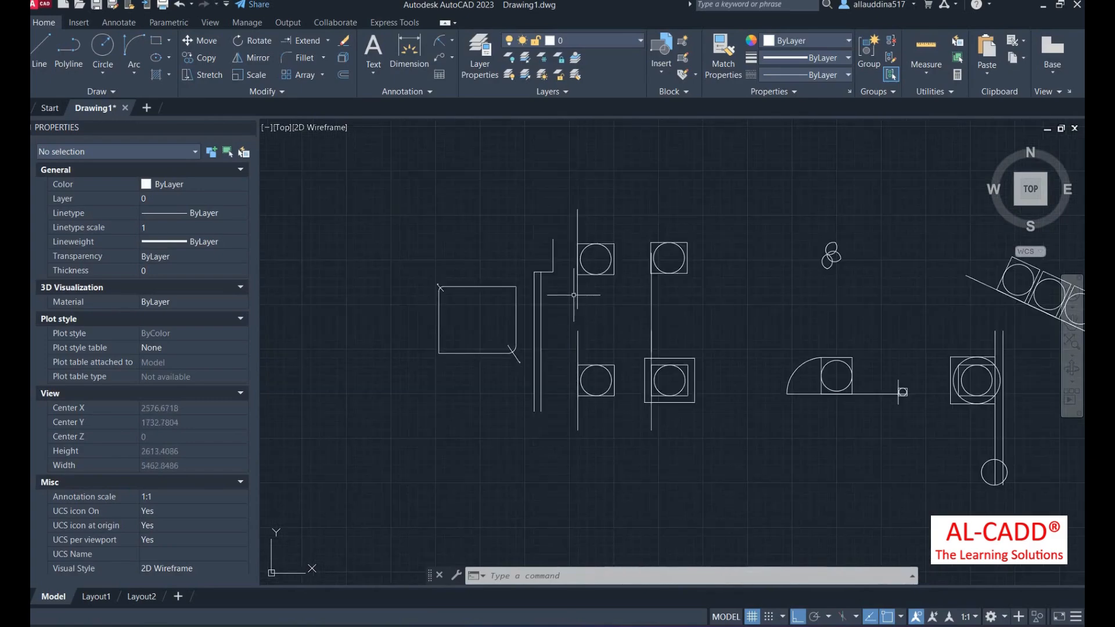
scroll(588, 353, up, 4)
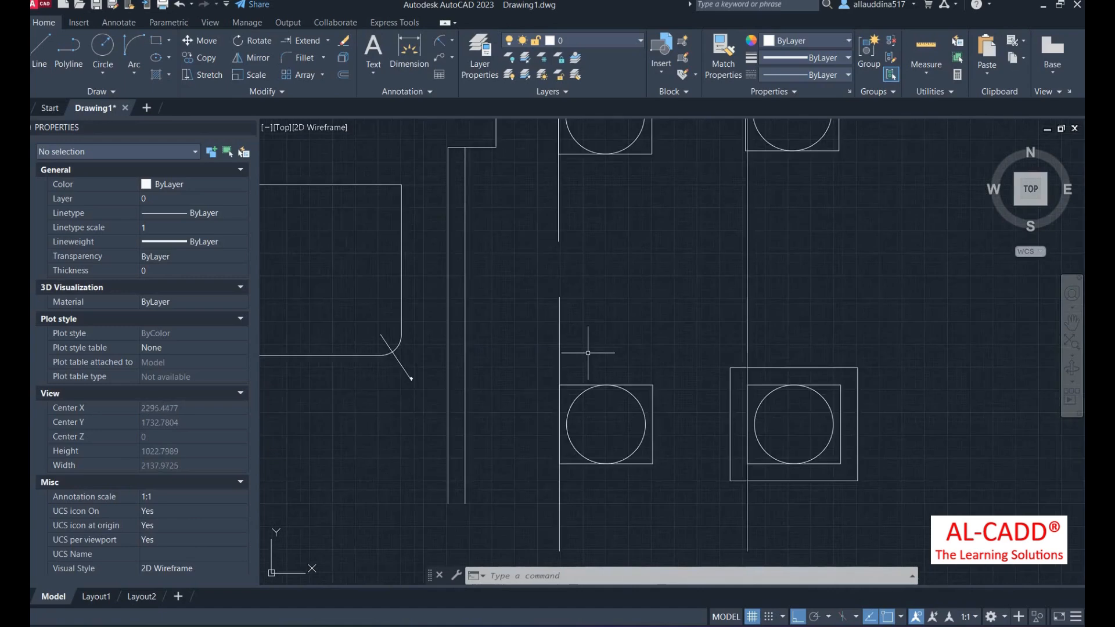
- Join the lower and upper vertical lines with a zero-radius fillet
text(f)
key(Return)
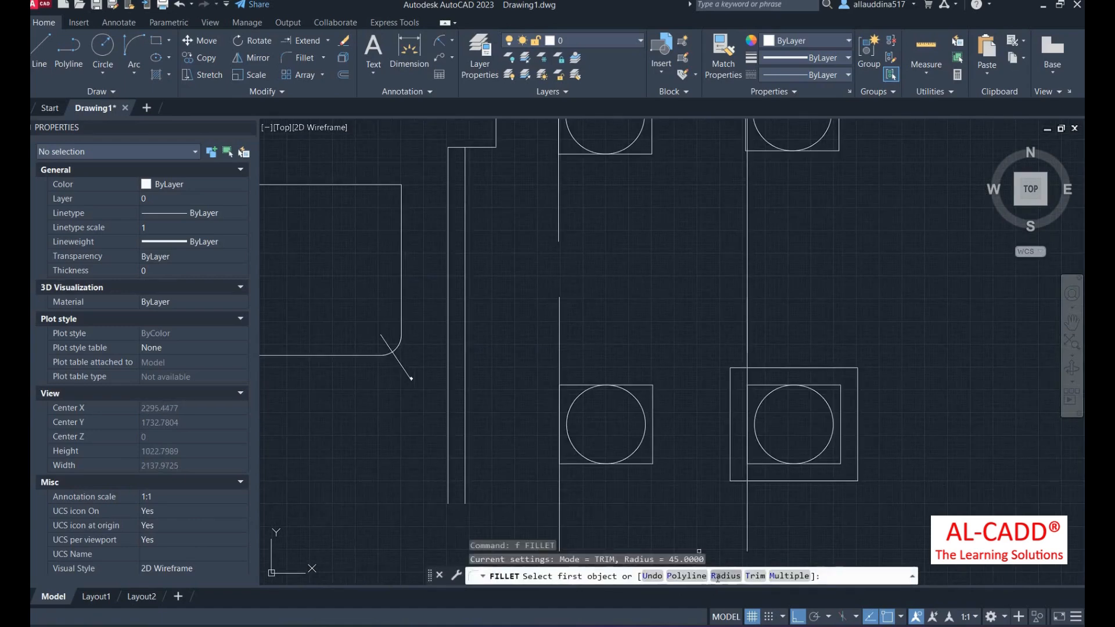
click(718, 576)
text(0)
key(Return)
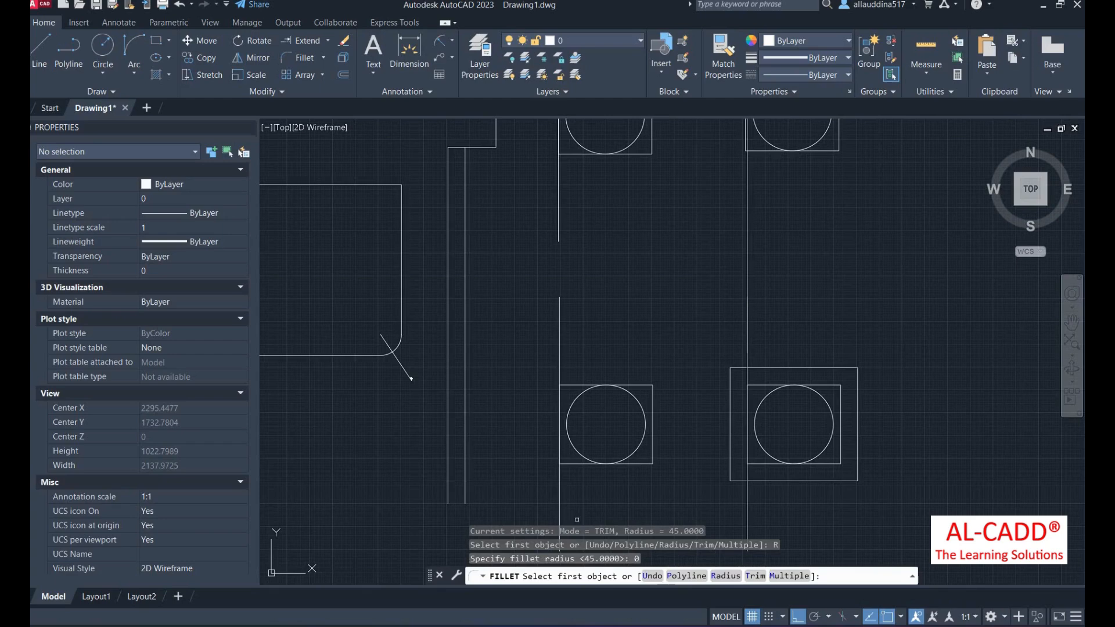
click(559, 312)
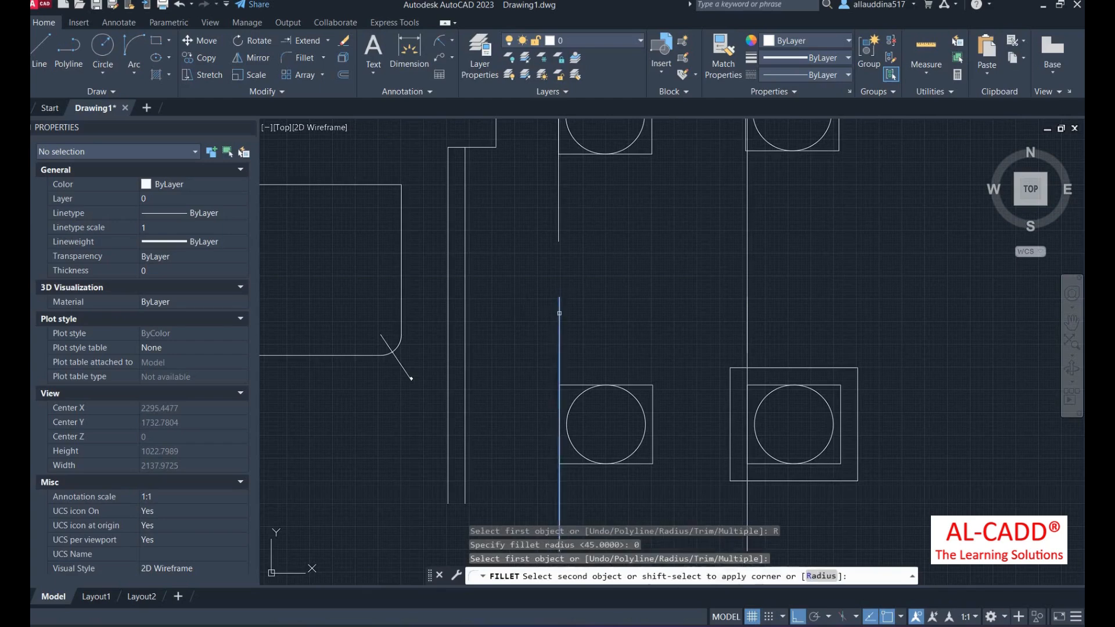
click(563, 212)
click(560, 216)
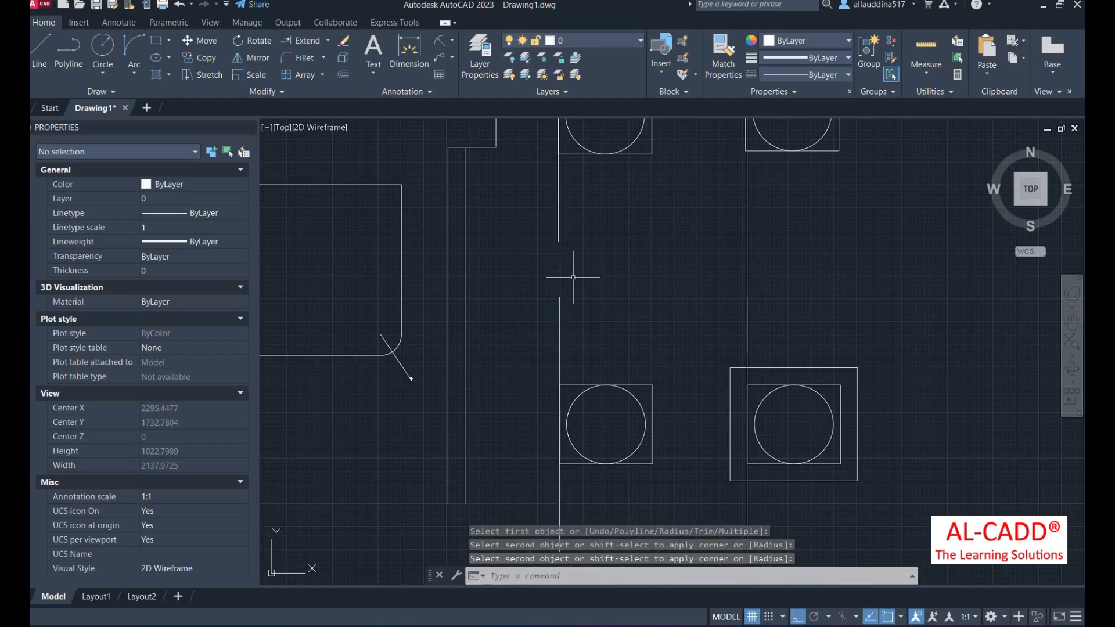
- Cap the two parallel long vertical lines with a semicircular fillet arc
key(Return)
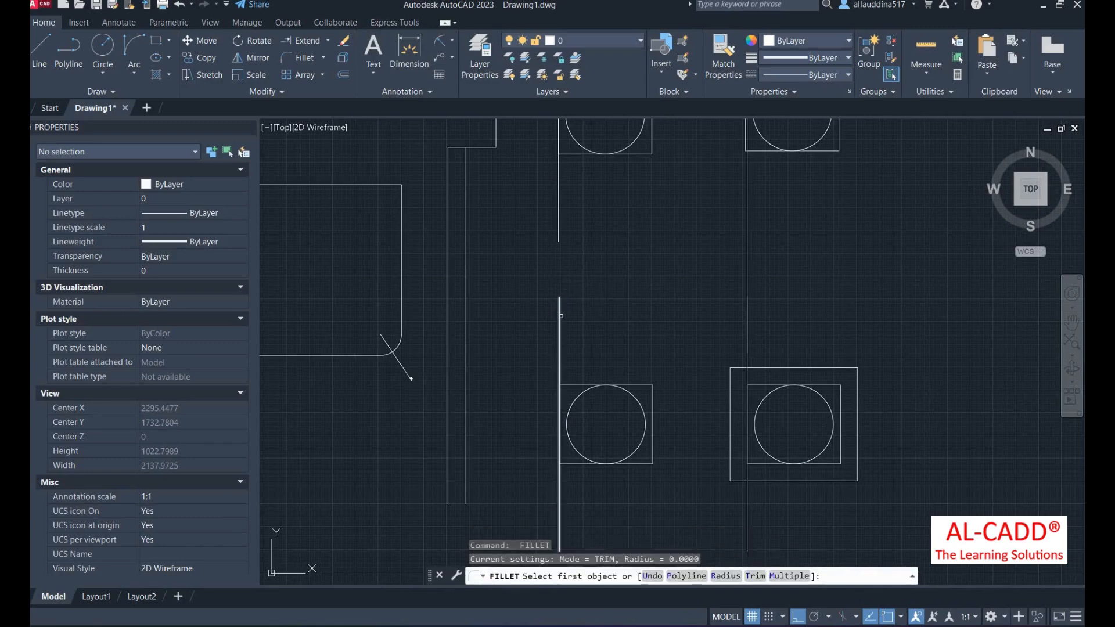
click(559, 313)
click(746, 285)
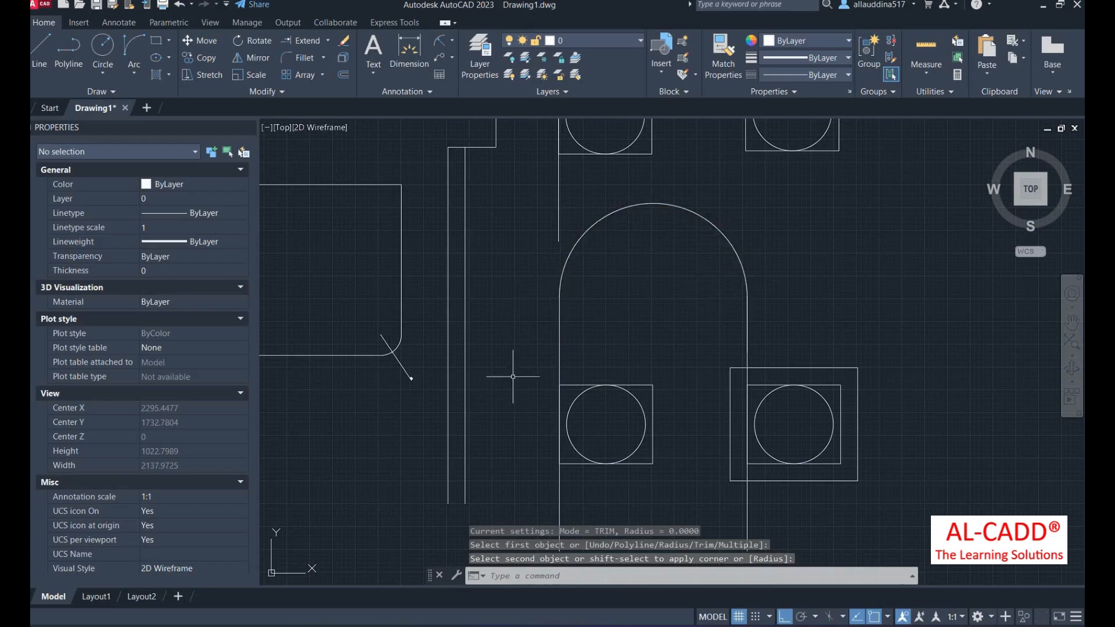
scroll(539, 281, down, 2)
scroll(570, 357, up, 2)
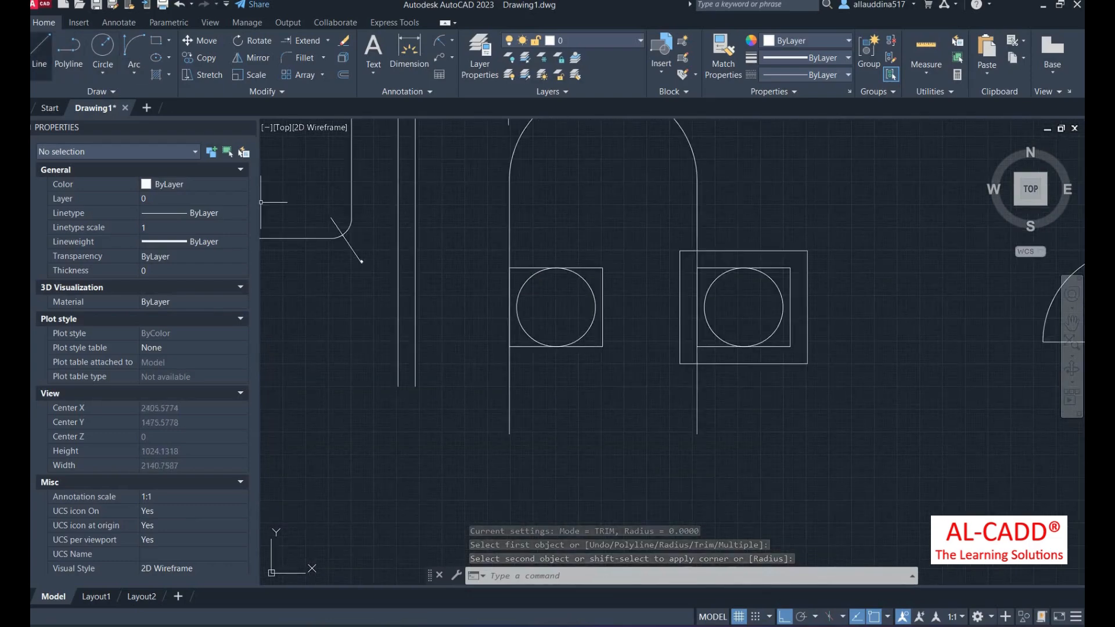
click(40, 51)
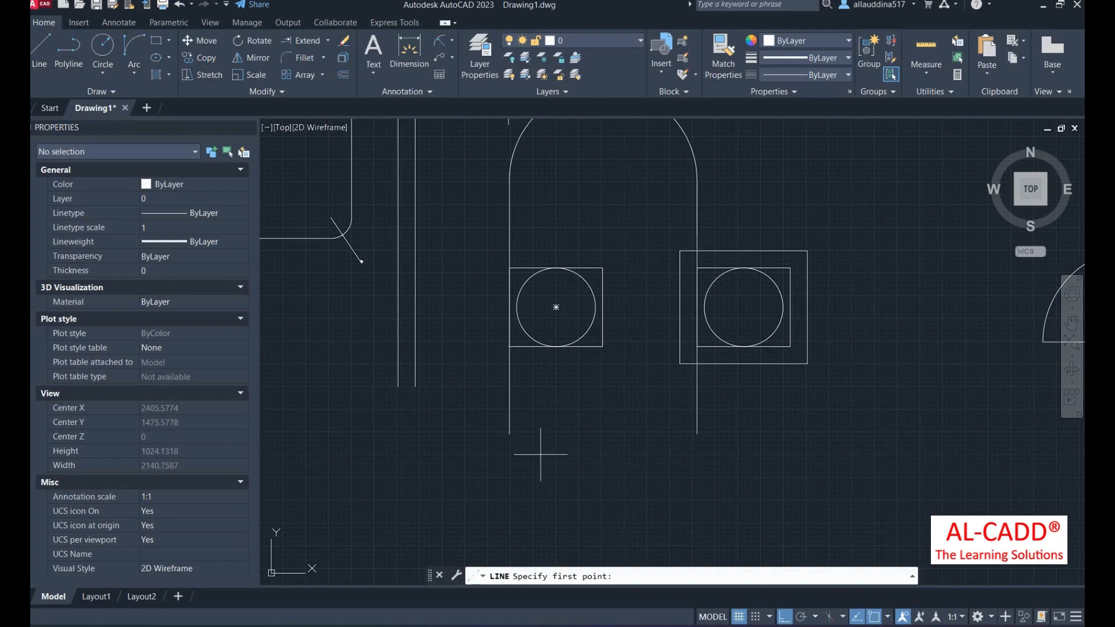
- Draw a horizontal line below the symbol, to the right of the long vertical line
click(516, 457)
click(613, 457)
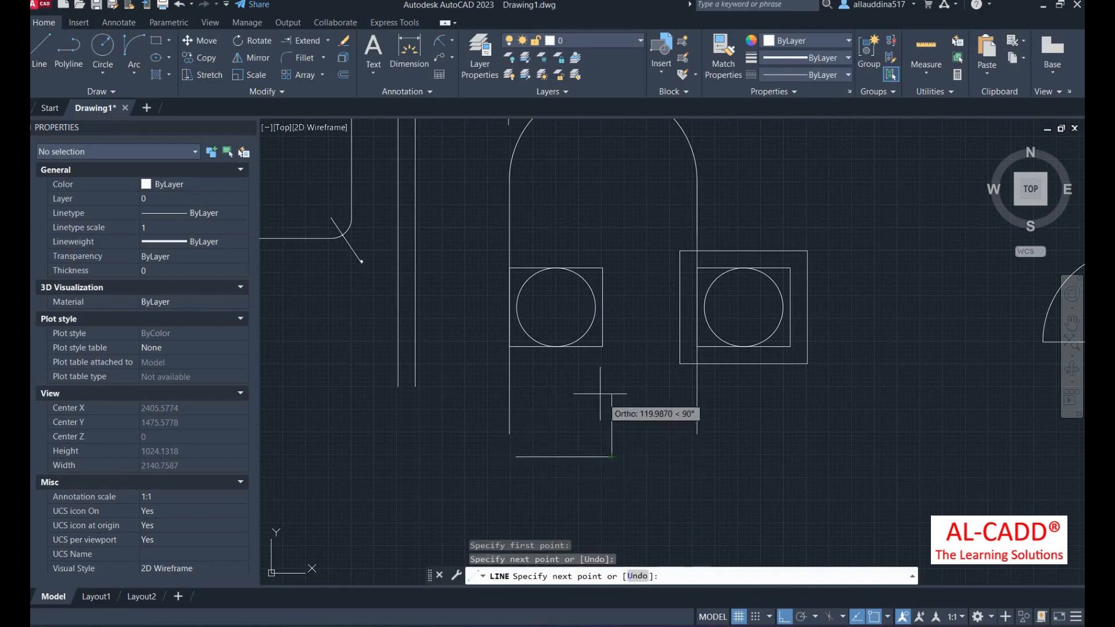
key(Return)
scroll(529, 468, up, 4)
- Join the left vertical line and the horizontal line at a sharp corner with FILLET
text(f)
key(Return)
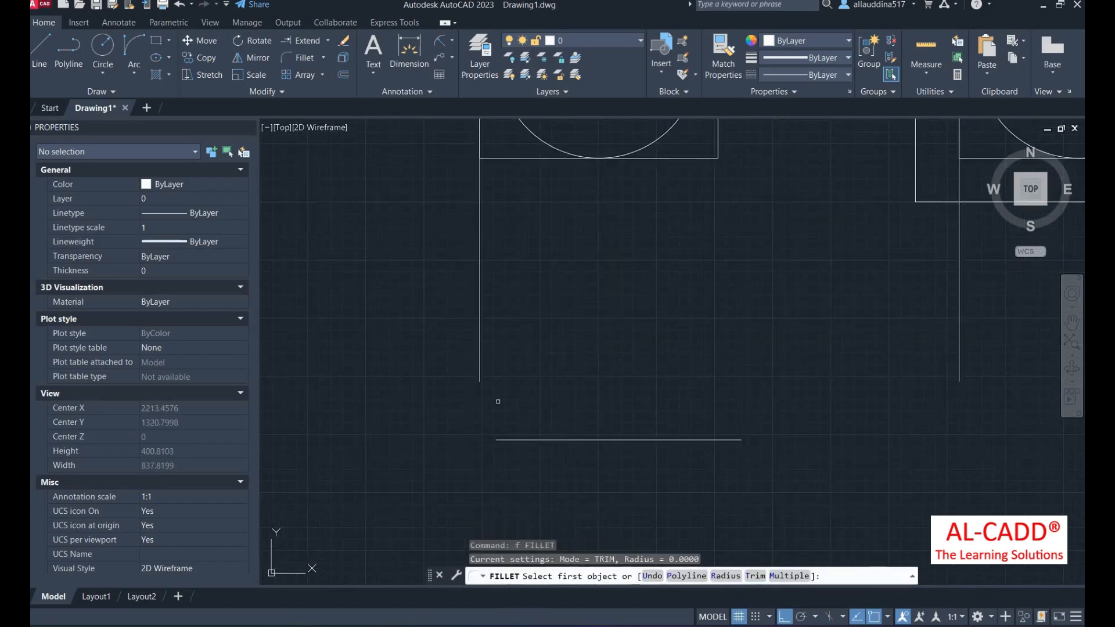
click(478, 354)
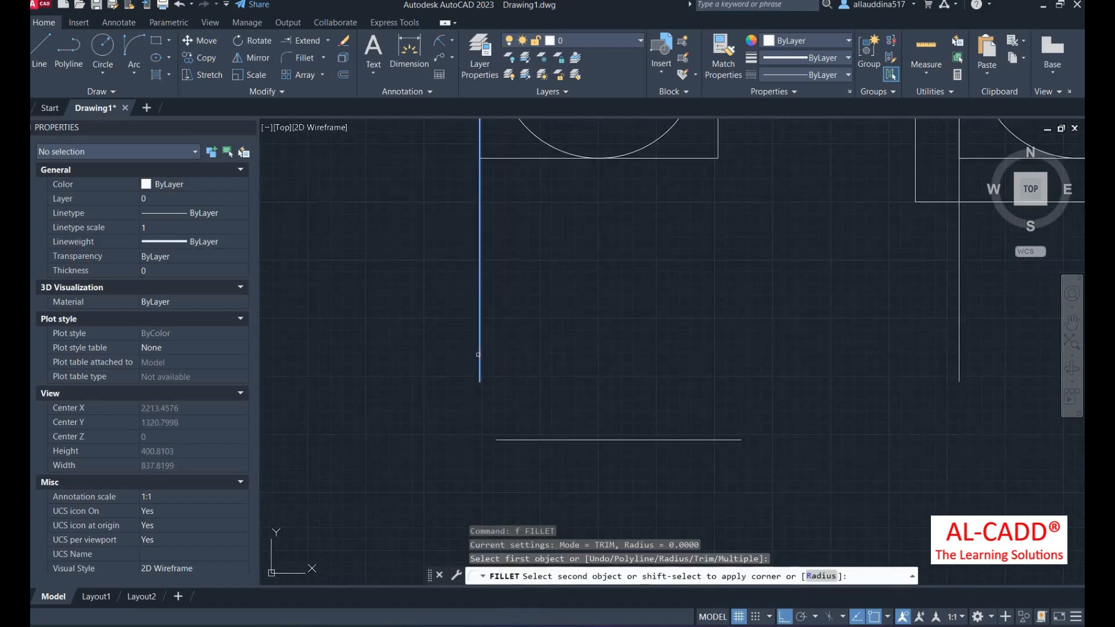
click(510, 442)
scroll(488, 450, down, 3)
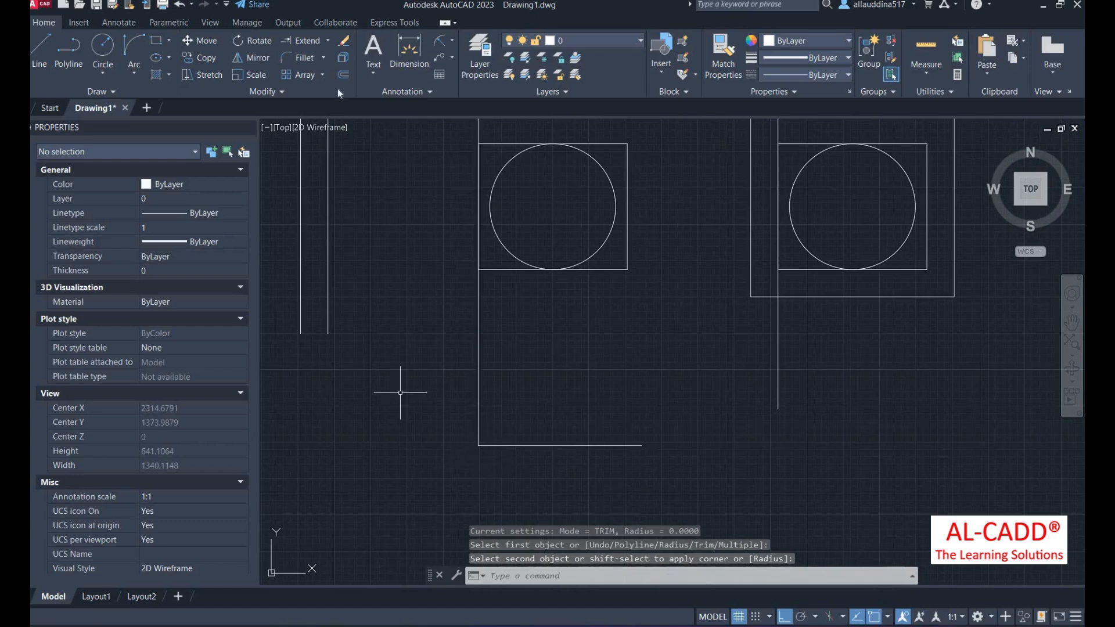
- Zoom in on the rectangle's still-sharp top-right corner
click(324, 58)
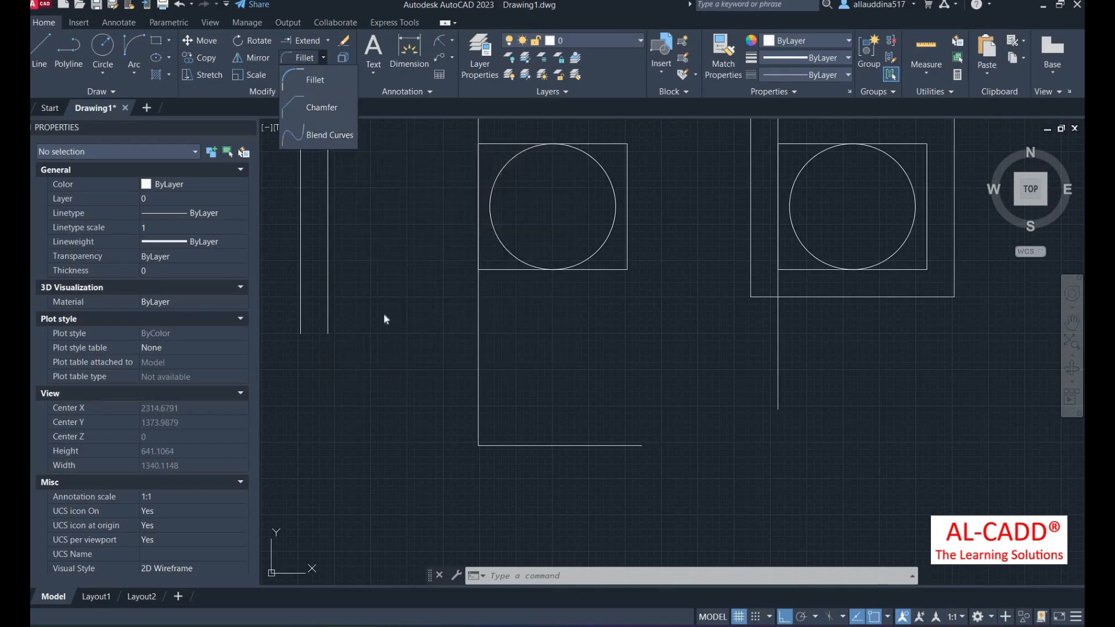
scroll(372, 290, down, 5)
scroll(291, 337, down, 2)
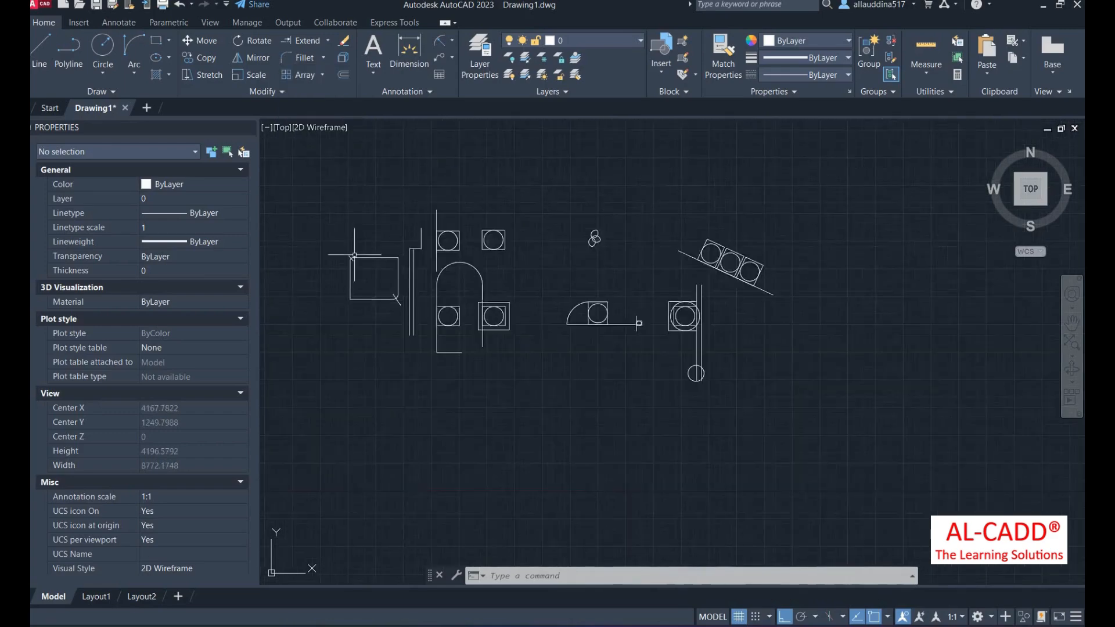
scroll(391, 329, up, 8)
scroll(378, 316, down, 4)
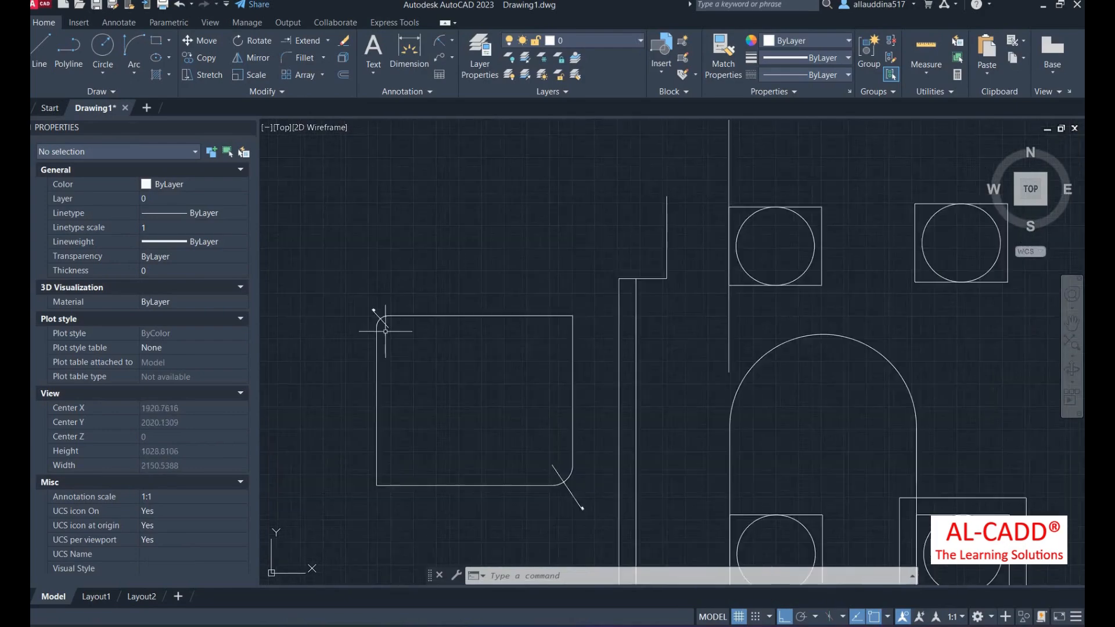
scroll(540, 391, up, 4)
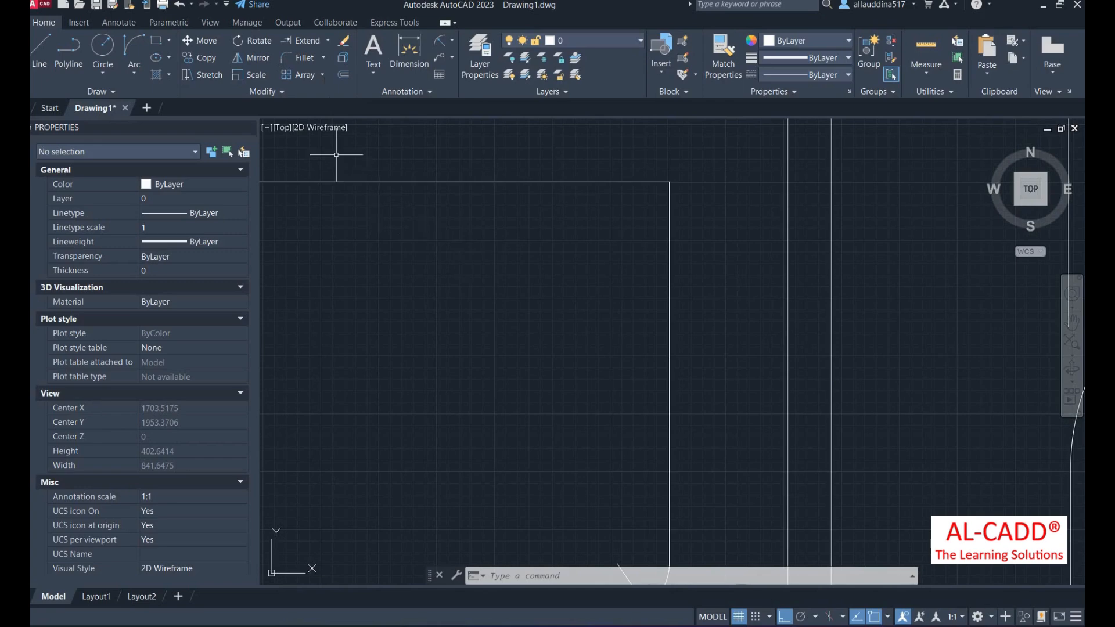
- Chamfer the top and right edges at the top-right corner with distances 40 and 45
click(325, 59)
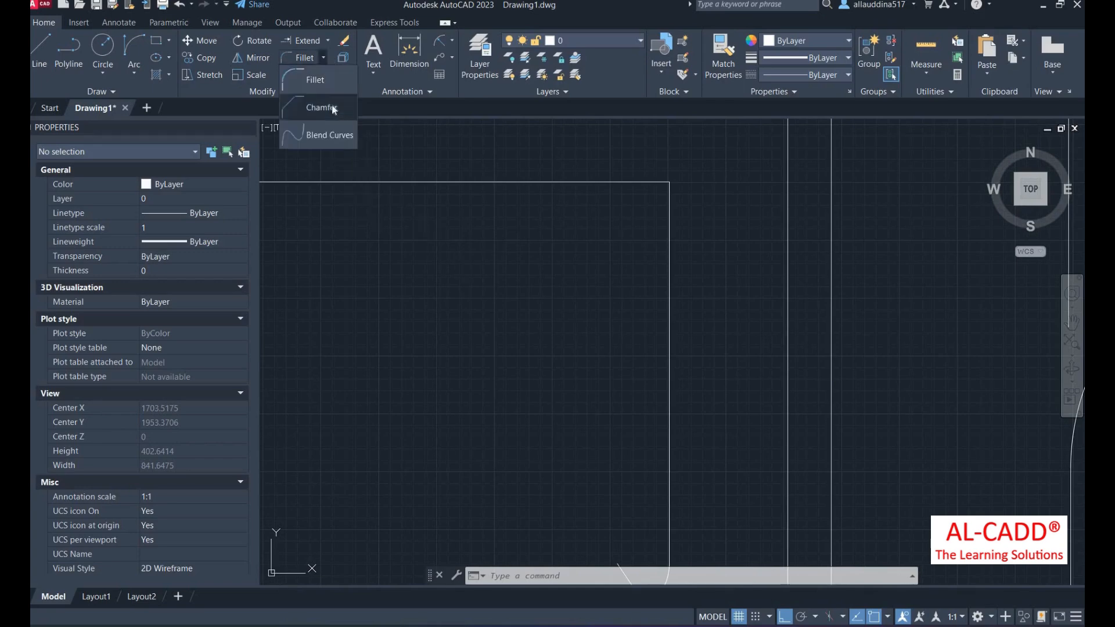
click(324, 134)
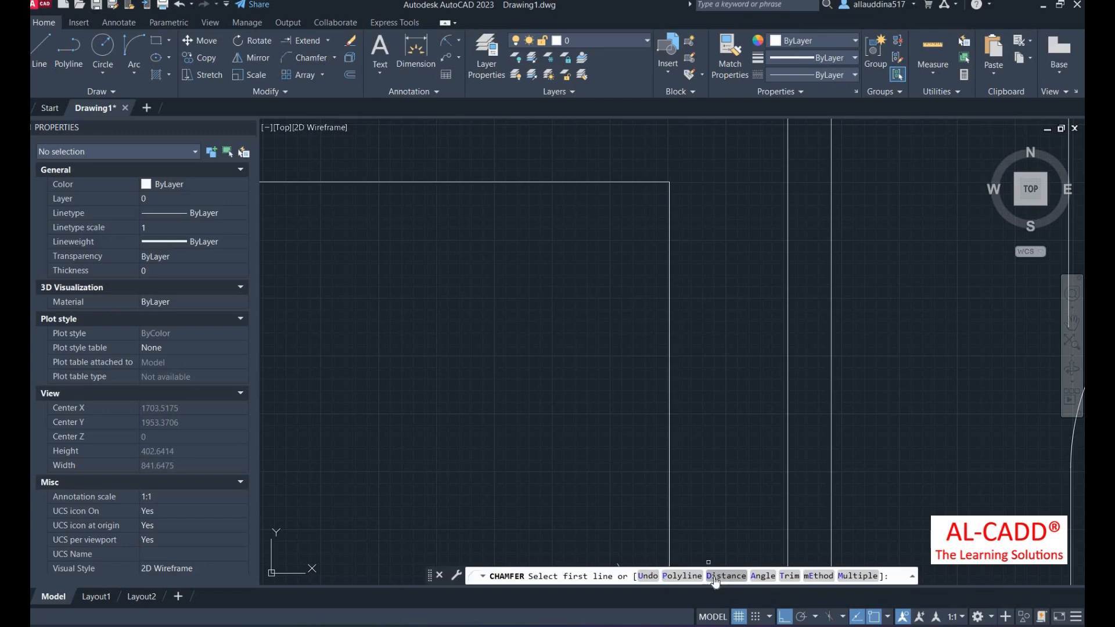
click(725, 576)
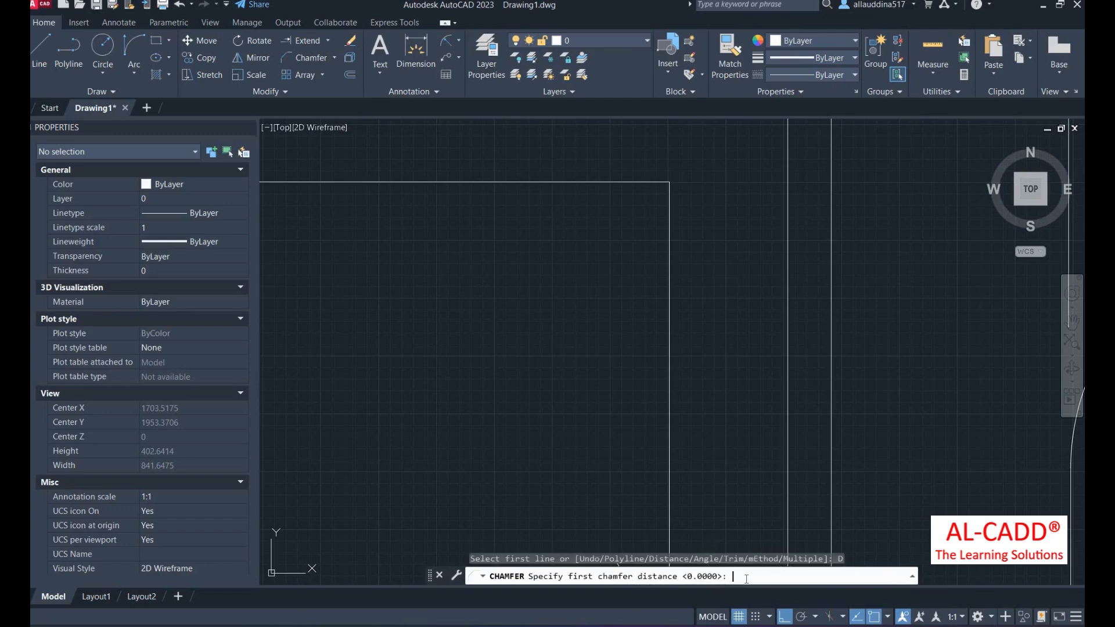
key(Return)
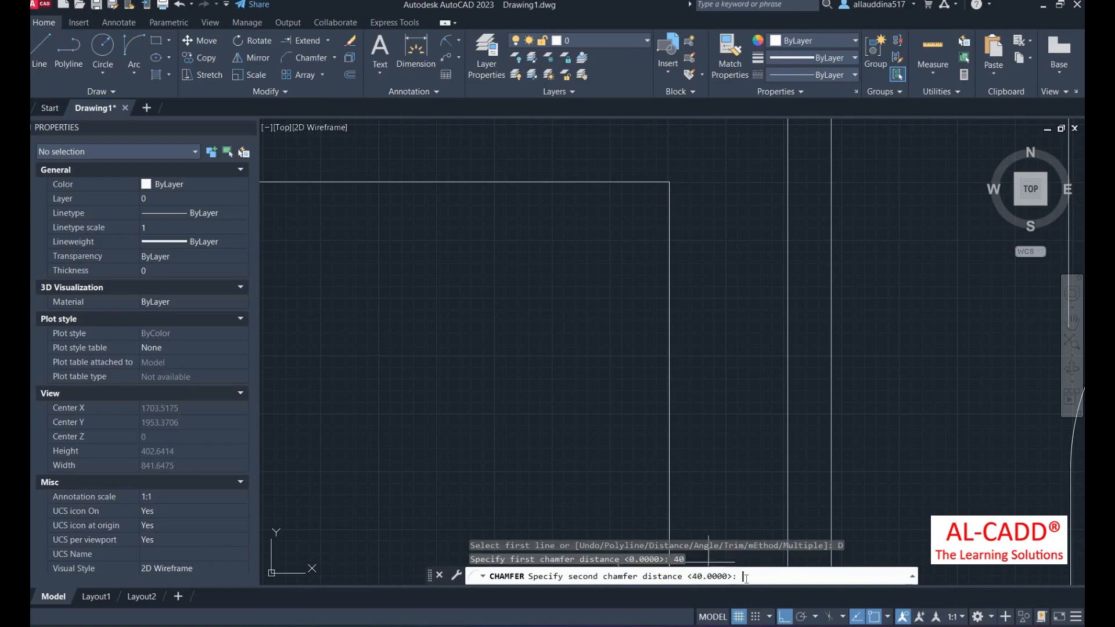
key(Return)
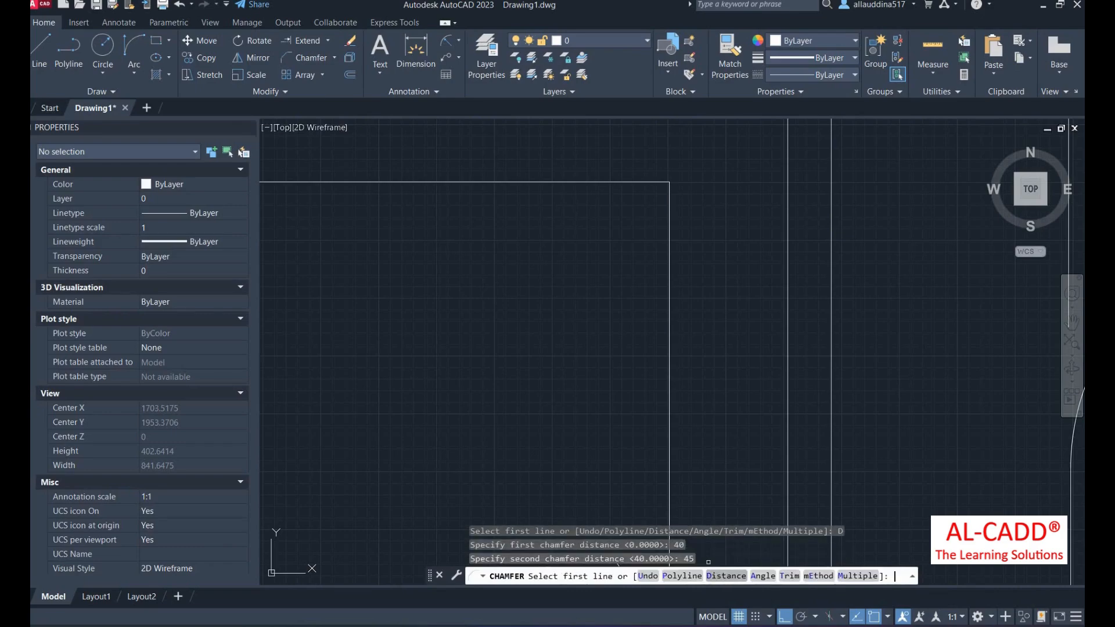
click(595, 177)
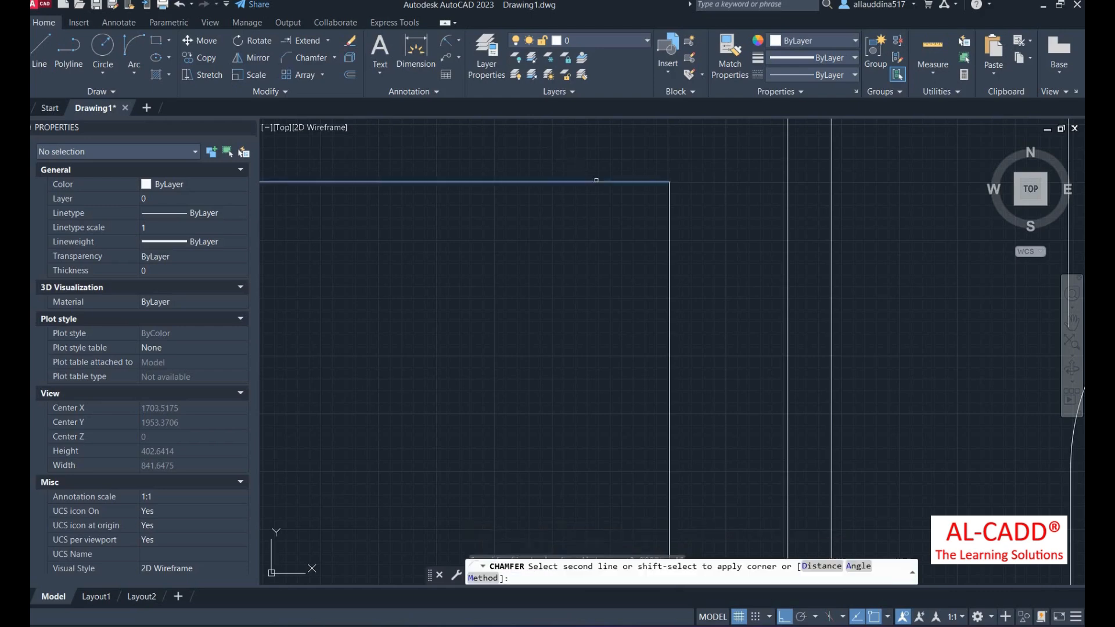
click(671, 236)
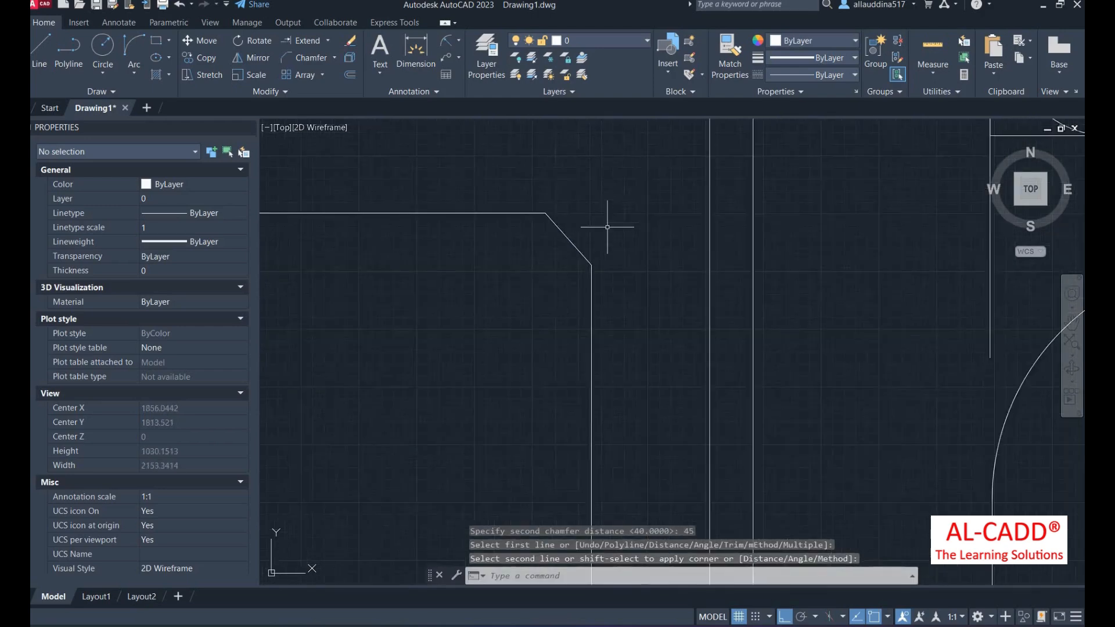
- Add linear dimensions to the chamfer legs: 45 vertically and 40 horizontally
click(459, 42)
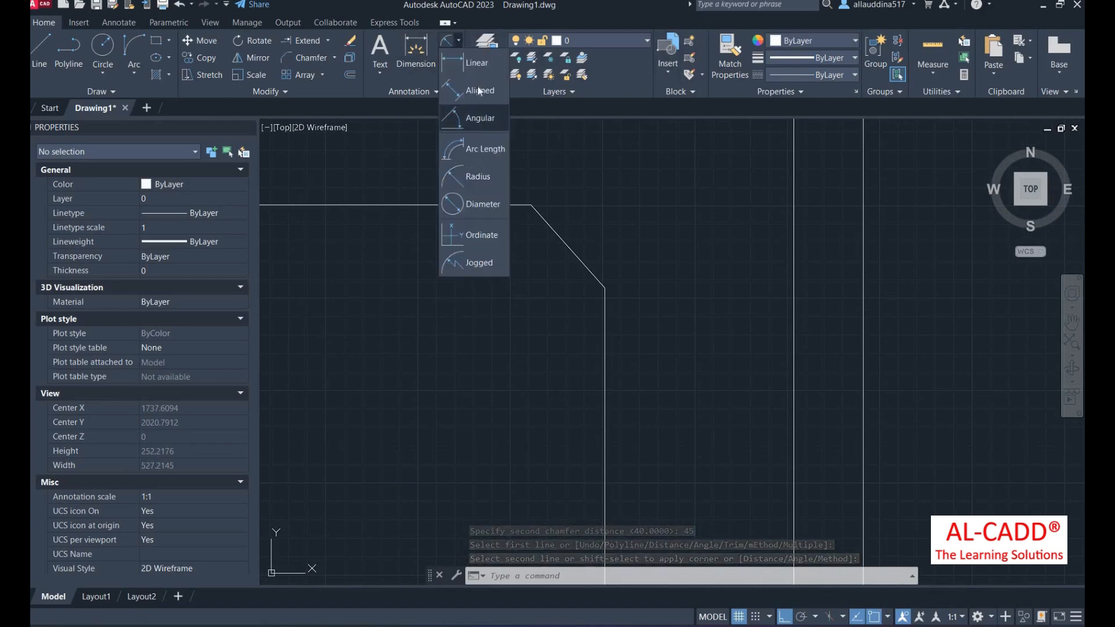
click(475, 63)
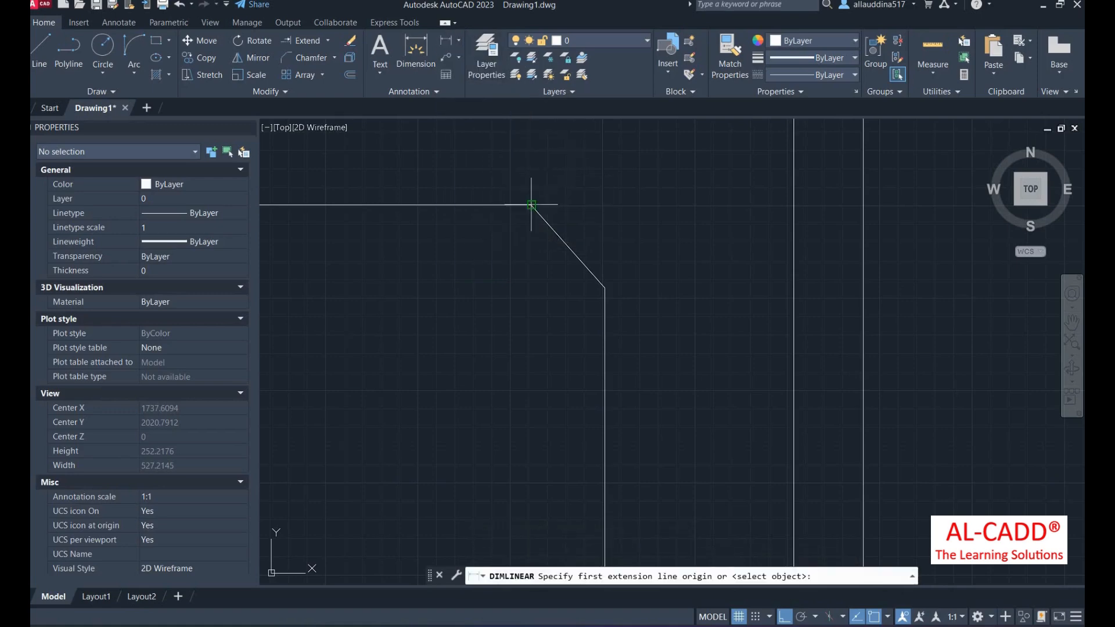
click(531, 205)
click(605, 287)
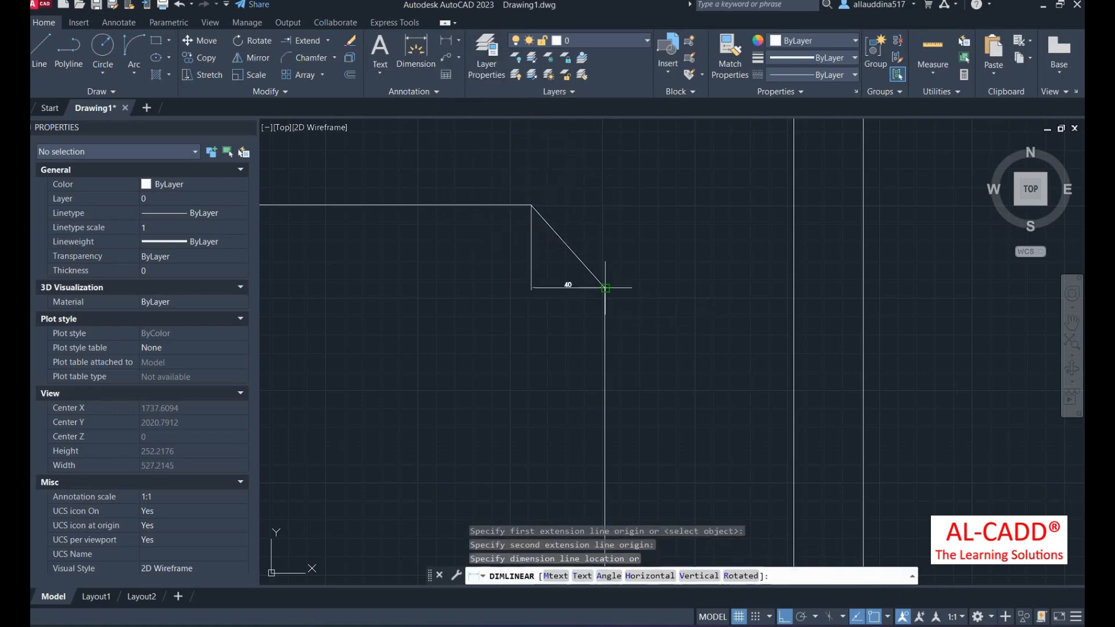
click(629, 246)
key(Return)
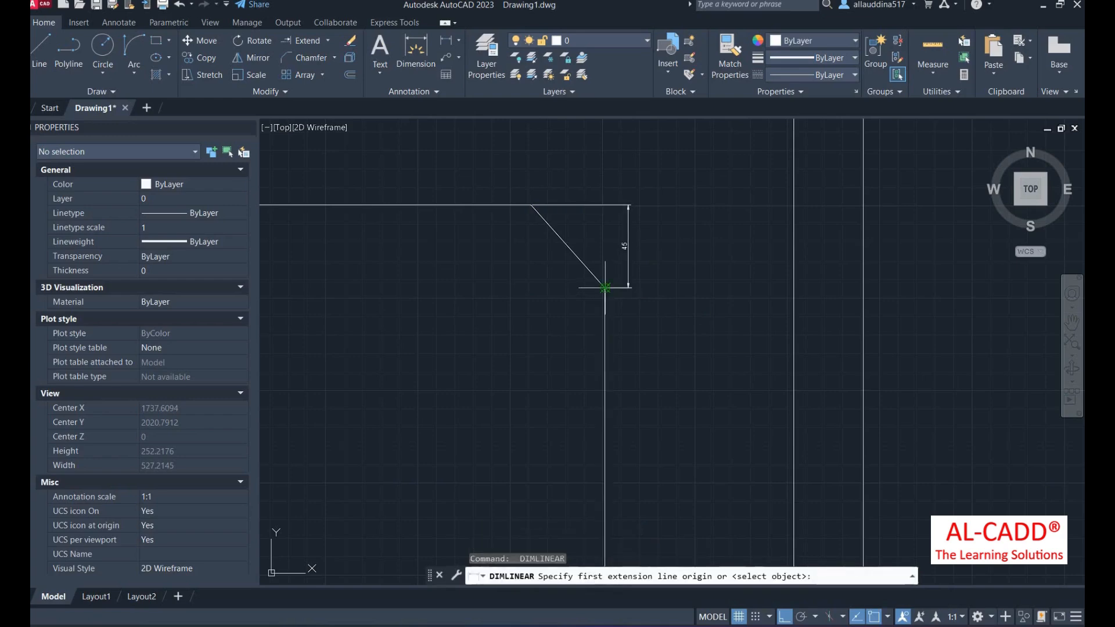
click(605, 205)
click(531, 205)
click(545, 171)
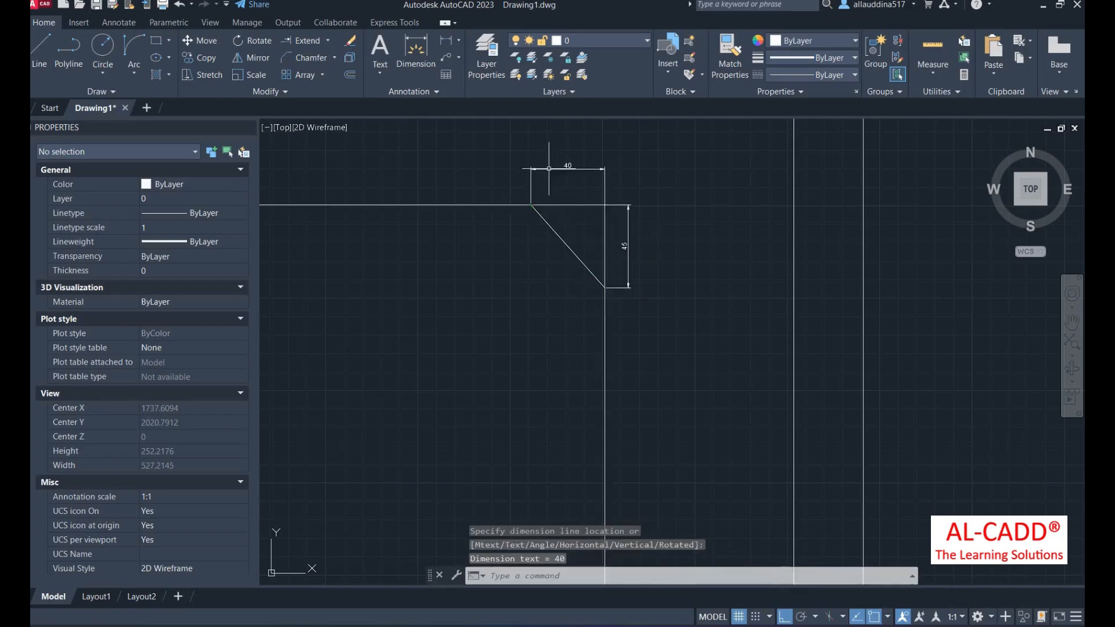
scroll(560, 200, up, 3)
scroll(568, 219, down, 1)
scroll(673, 262, down, 8)
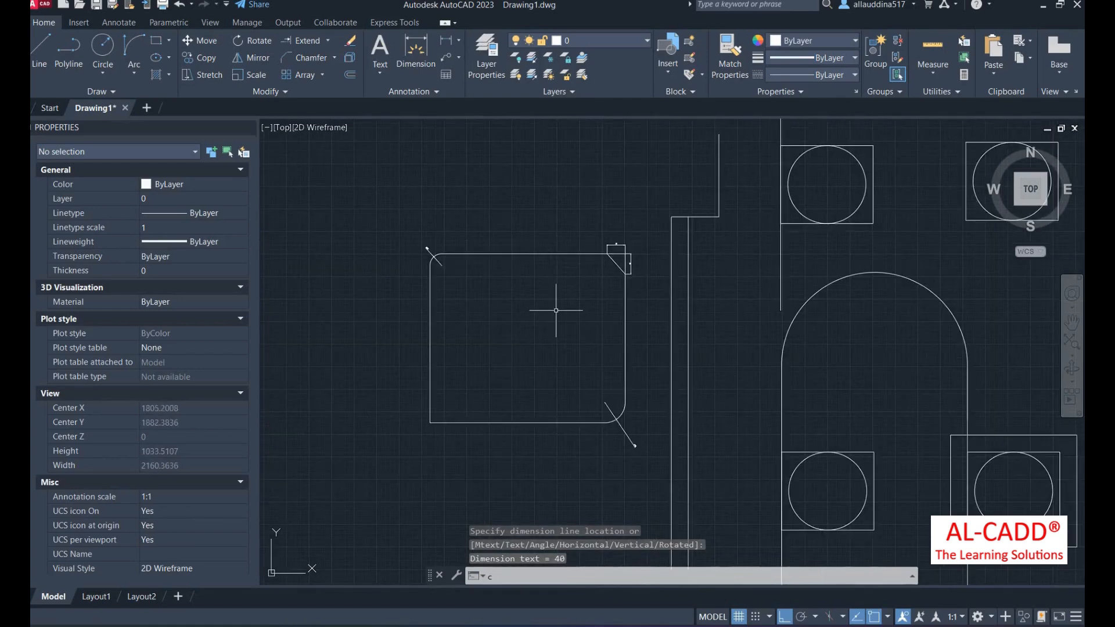
- Chamfer the bottom-left rectangle corner with distances 65 and 100, bottom edge first, then left edge
text(CHa)
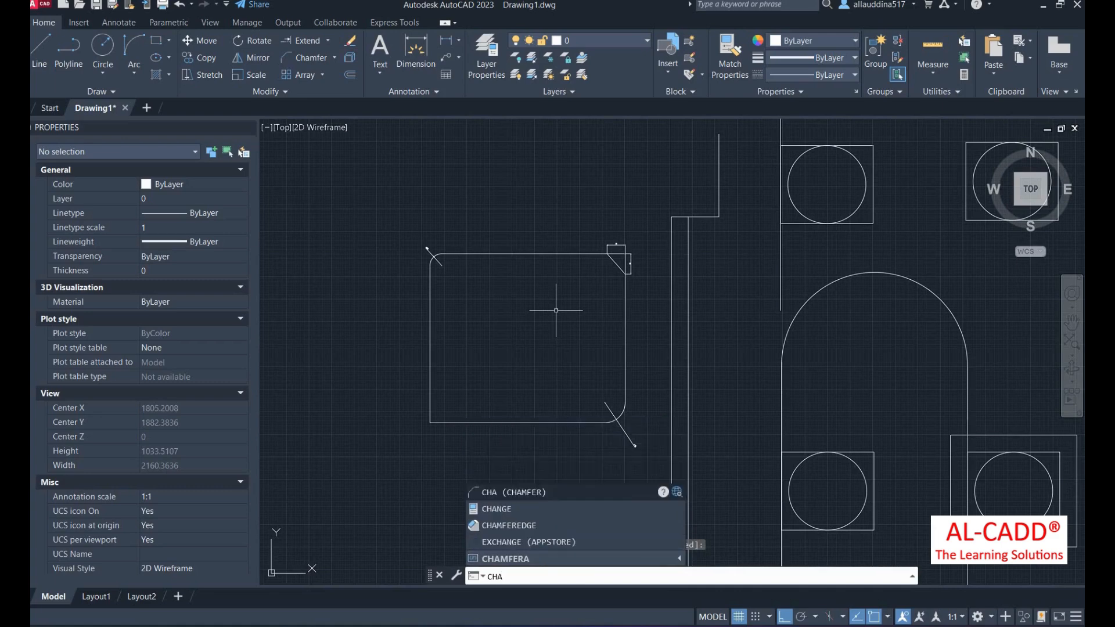
key(Return)
click(727, 575)
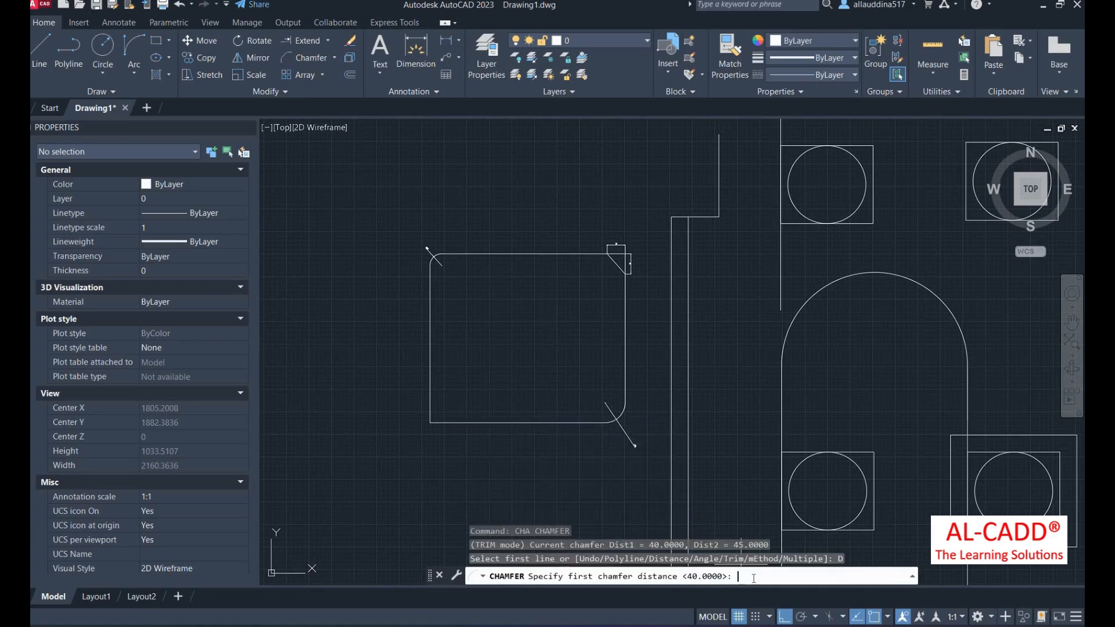
text(65)
key(Return)
text(1)
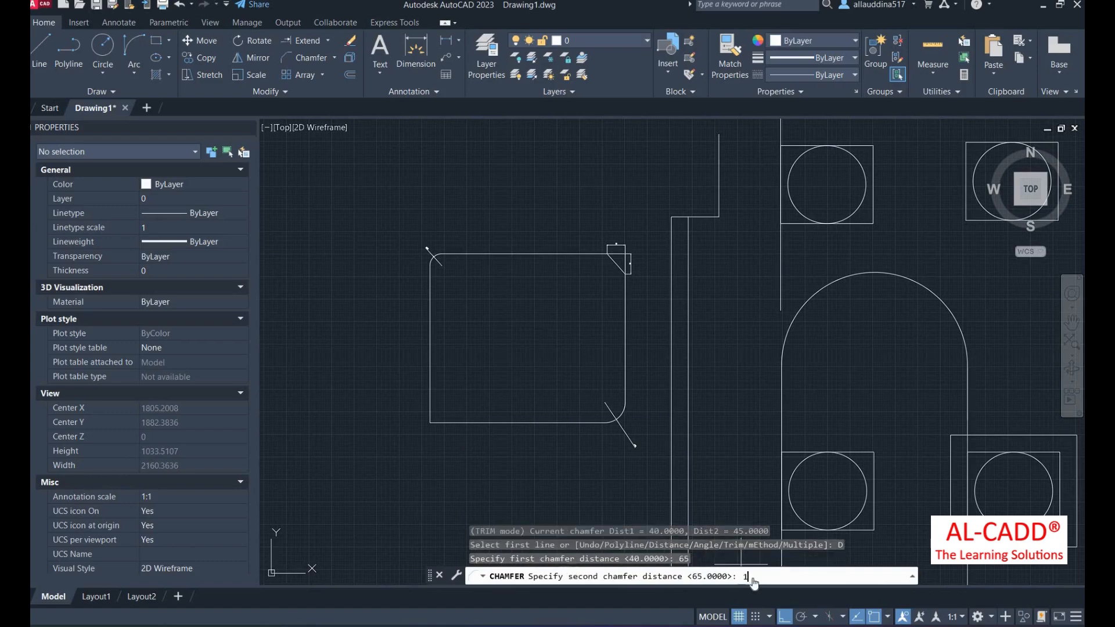
text(00)
key(Return)
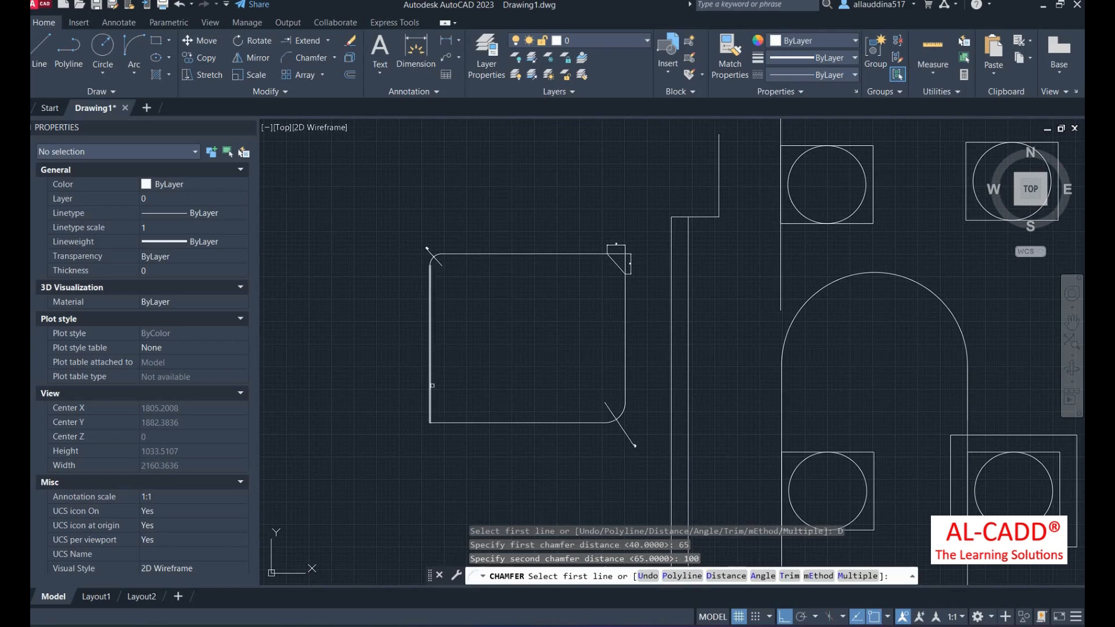
click(451, 423)
click(427, 387)
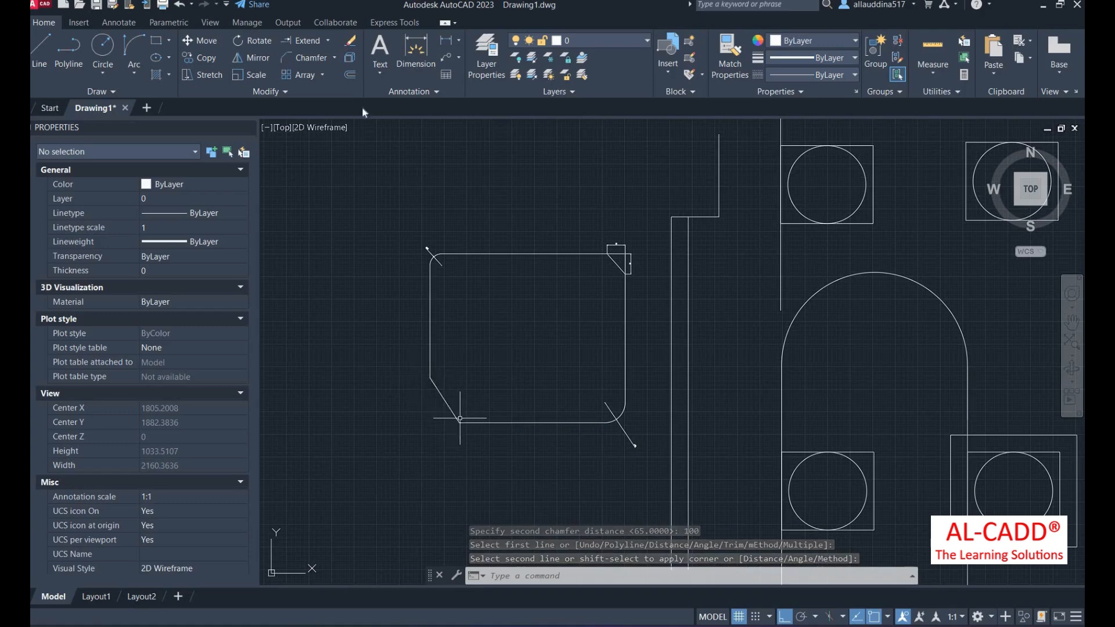
click(335, 58)
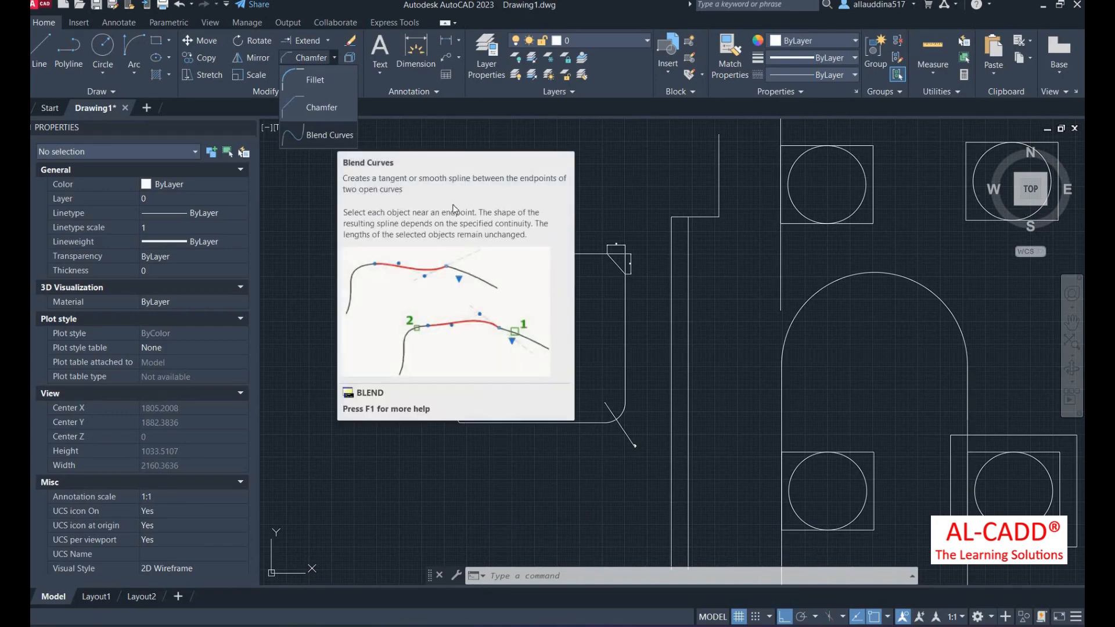
- Connect the bottom horizontal line to the right vertical line with a tangent blend curve
scroll(593, 400, down, 3)
scroll(596, 472, up, 3)
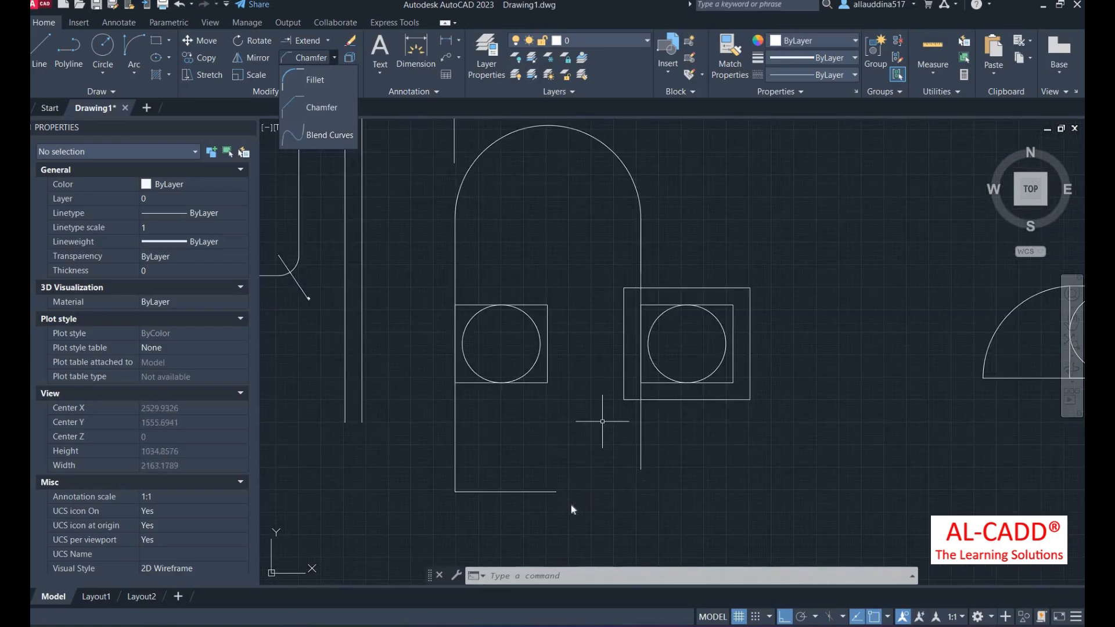
scroll(536, 488, up, 4)
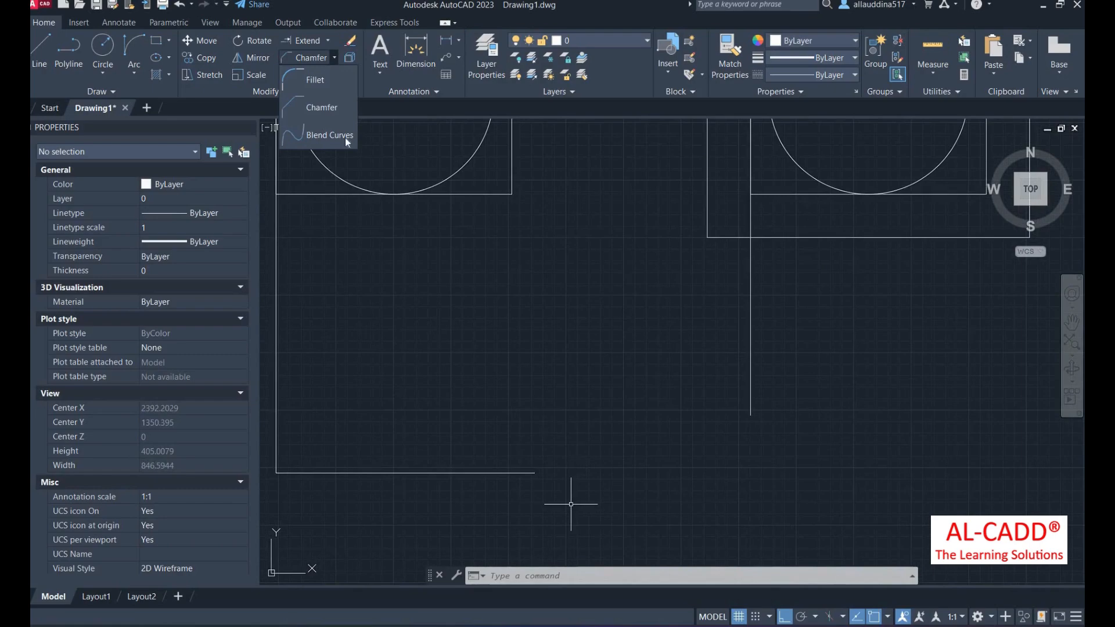
click(330, 135)
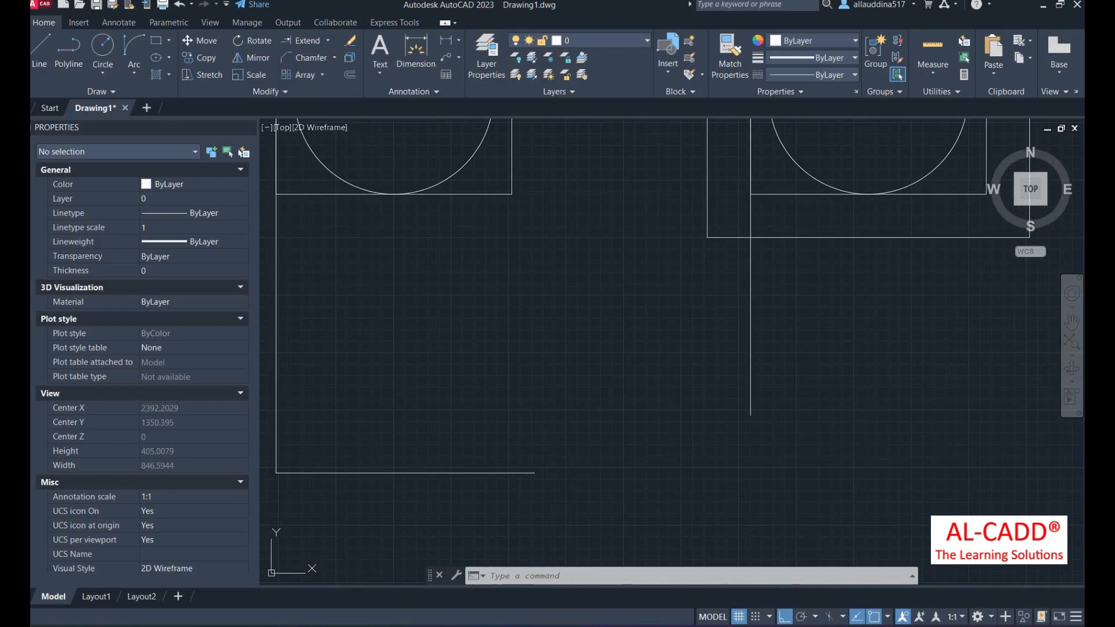
click(526, 474)
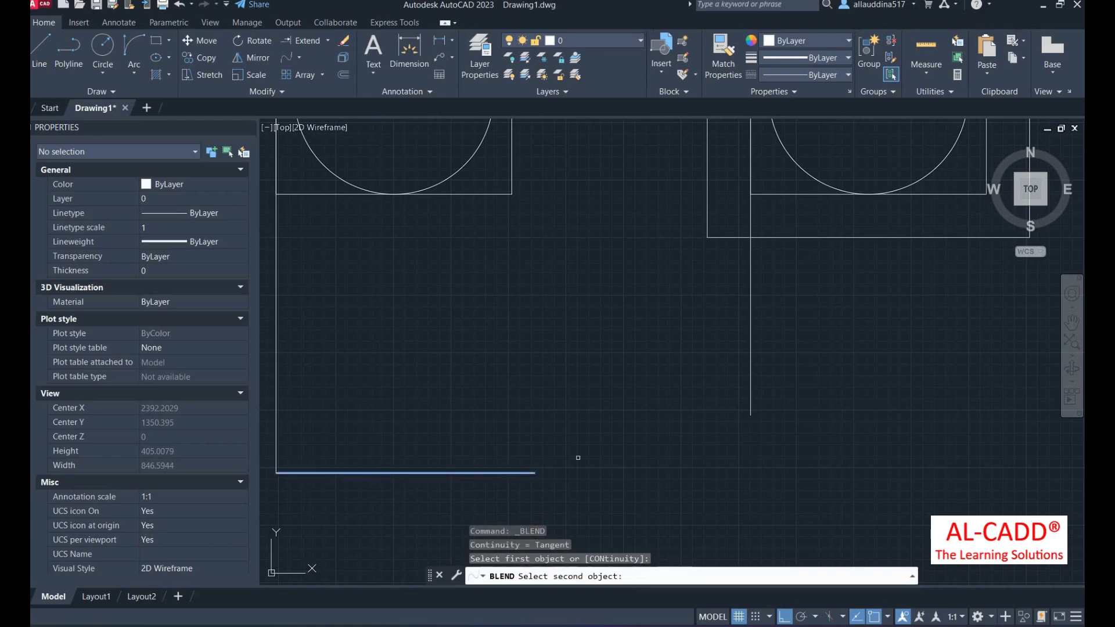
click(751, 393)
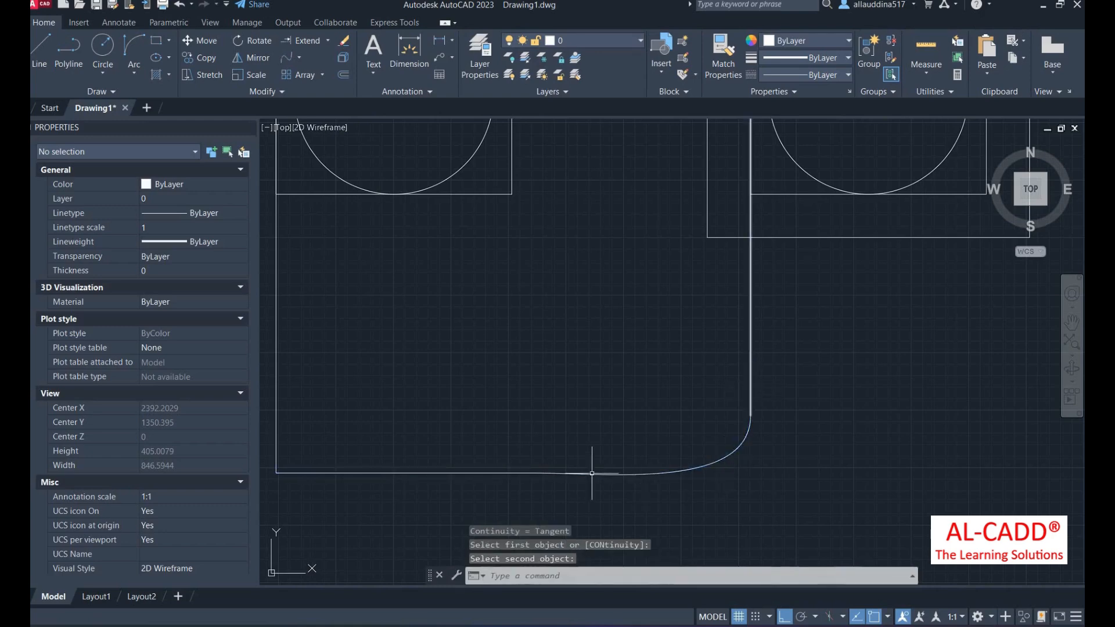
scroll(642, 468, up, 5)
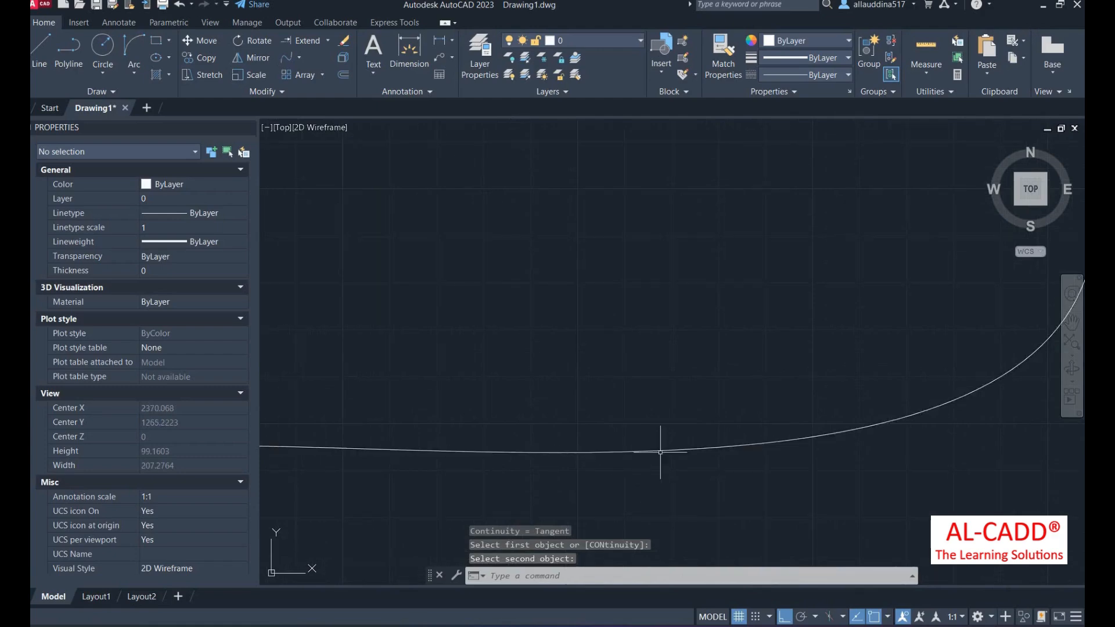
scroll(661, 452, down, 8)
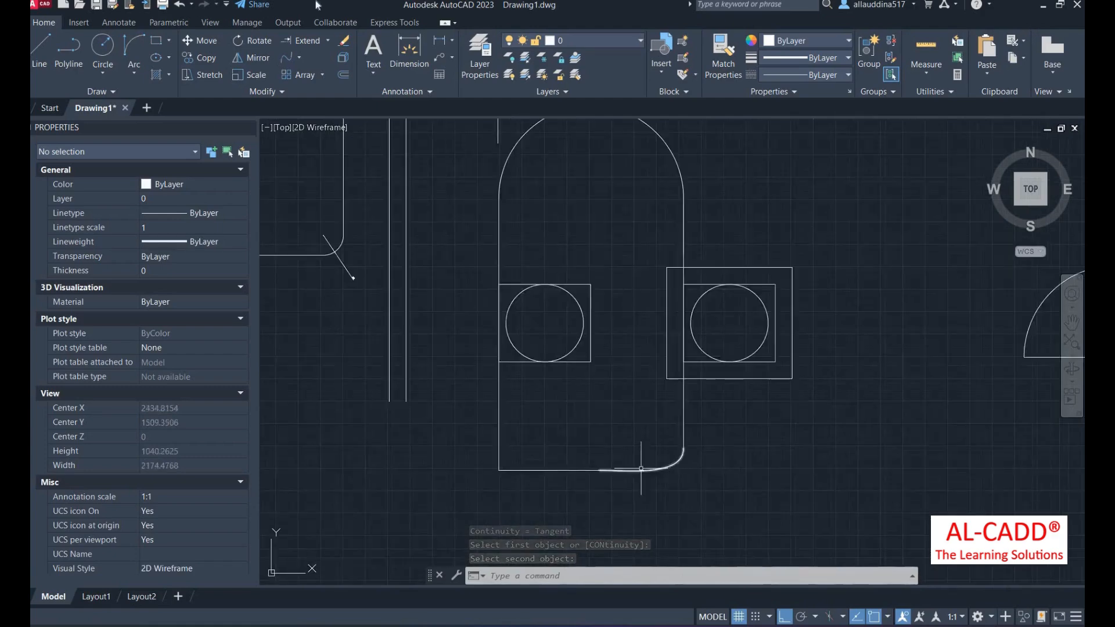
click(322, 75)
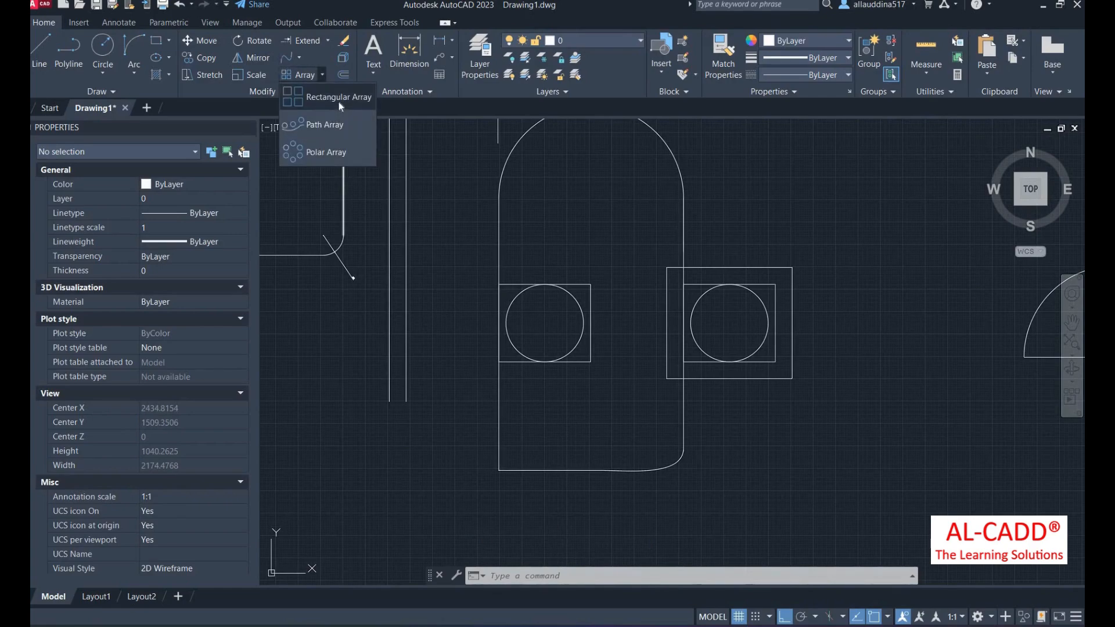
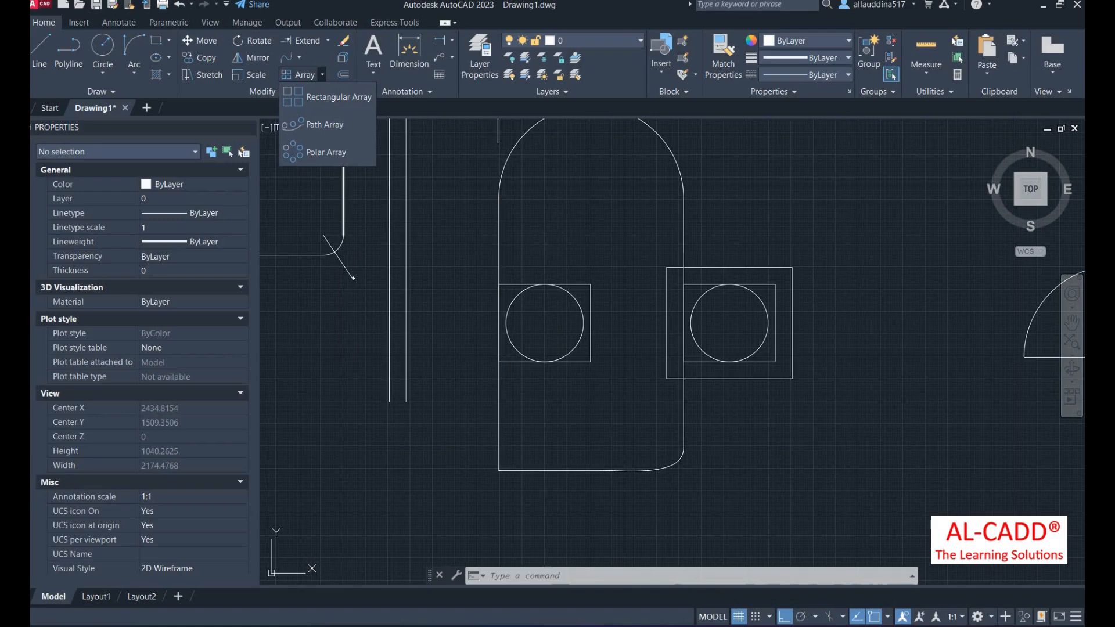
- Draw a horizontal line below the earlier shapes
key(Escape)
scroll(471, 299, down, 2)
click(41, 58)
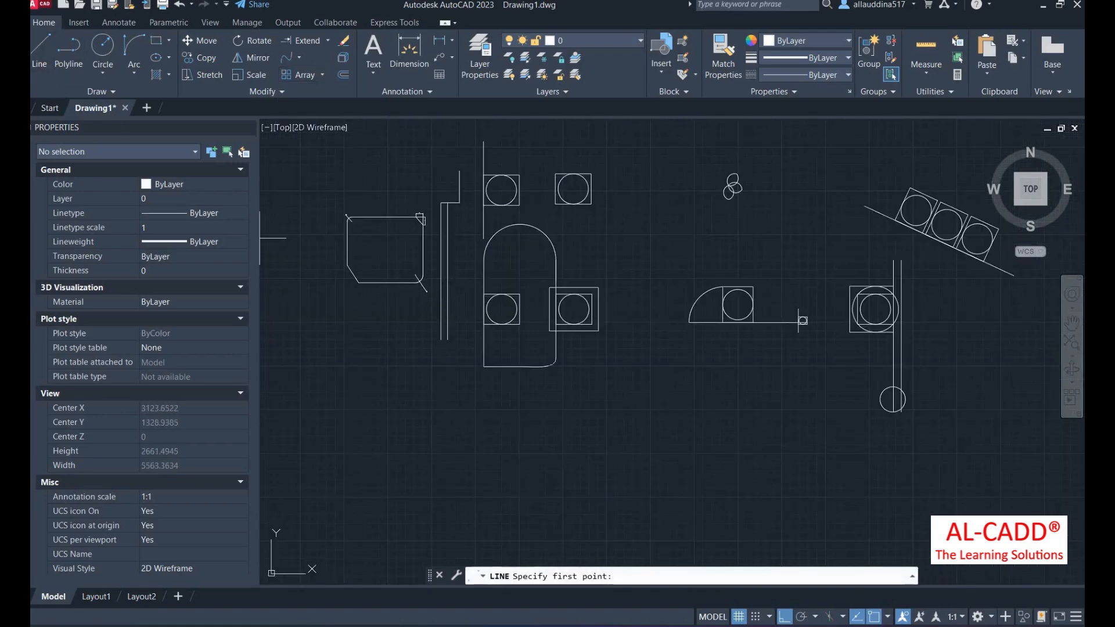
scroll(413, 271, down, 3)
scroll(484, 291, up, 4)
click(492, 301)
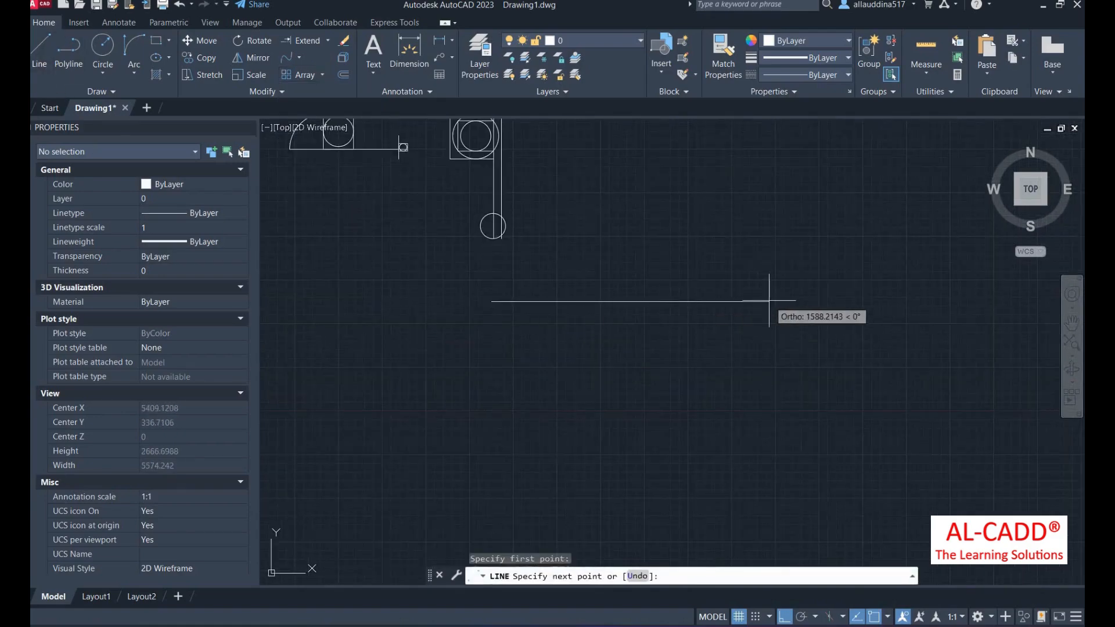
click(776, 318)
right_click(601, 193)
click(619, 200)
- Draw a vertical line crossing the horizontal one
right_click(625, 207)
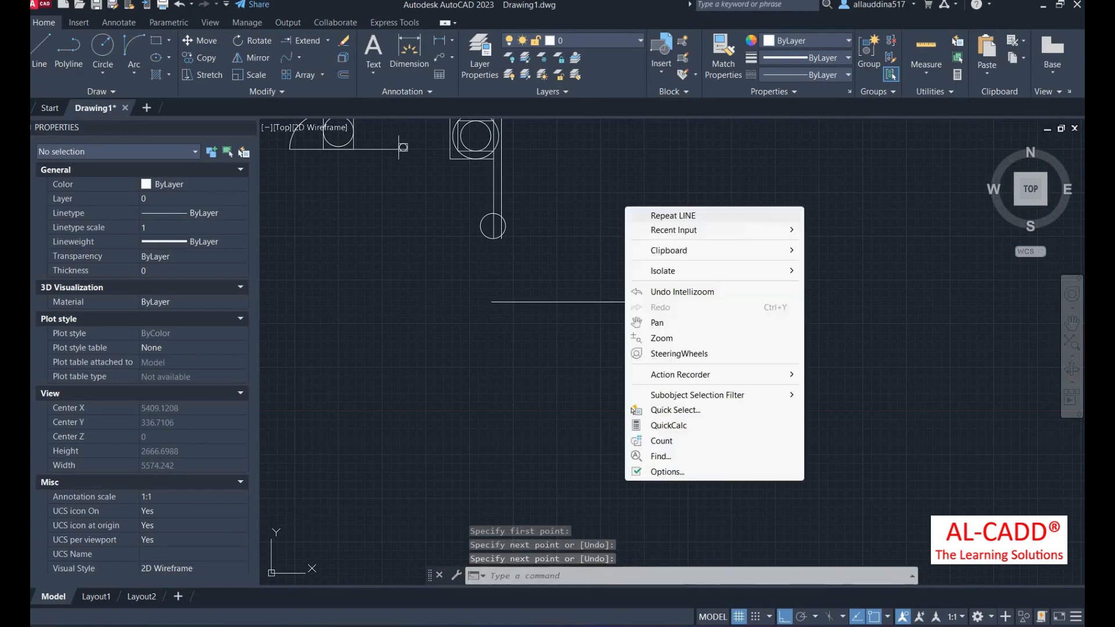
click(668, 215)
click(525, 400)
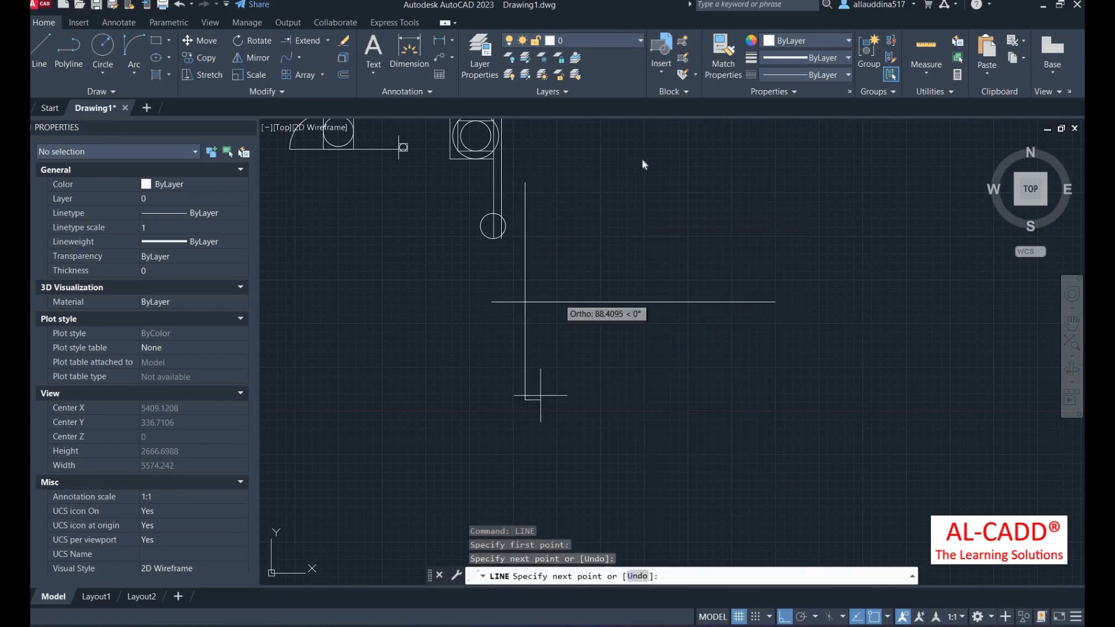
right_click(616, 152)
click(346, 75)
- Offset the vertical line at a picked spacing until six evenly spaced vertical lines exist
click(344, 74)
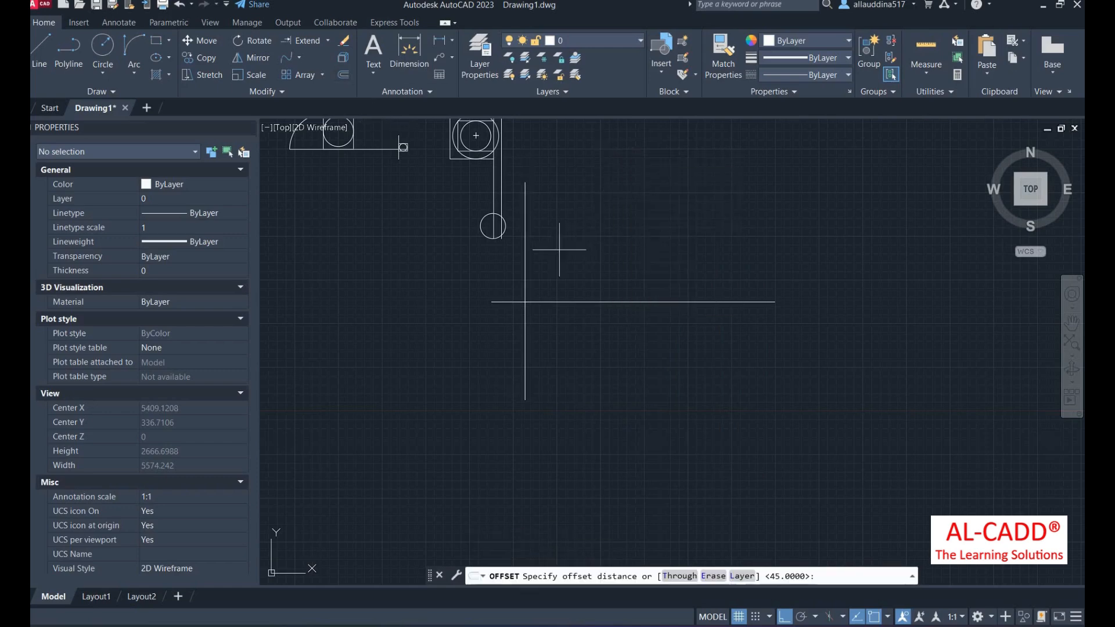
click(524, 249)
click(560, 249)
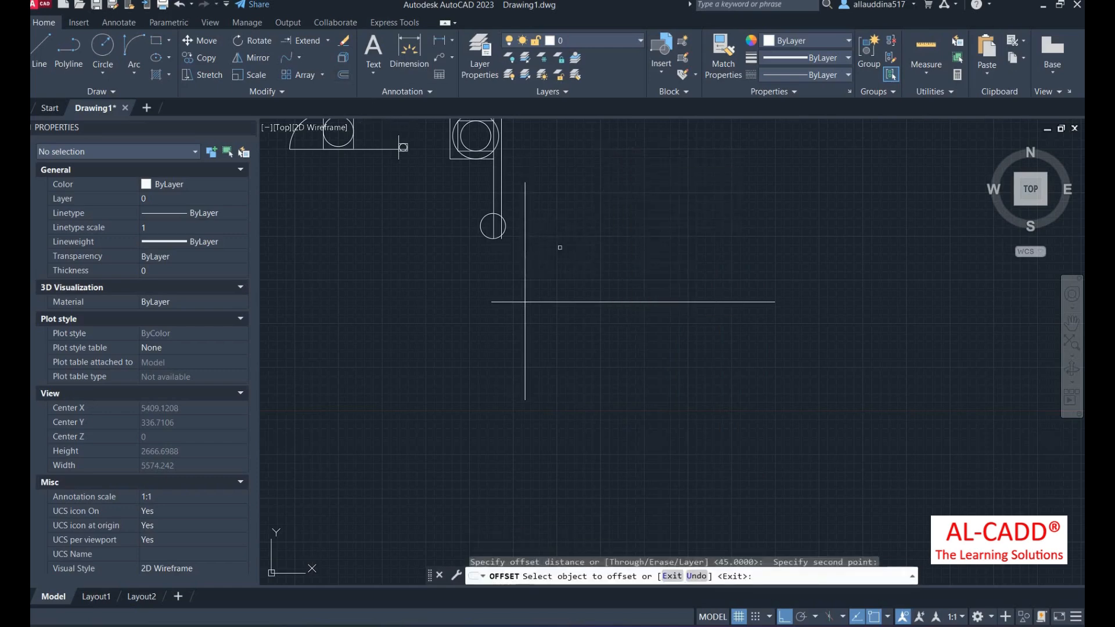
click(527, 252)
click(566, 253)
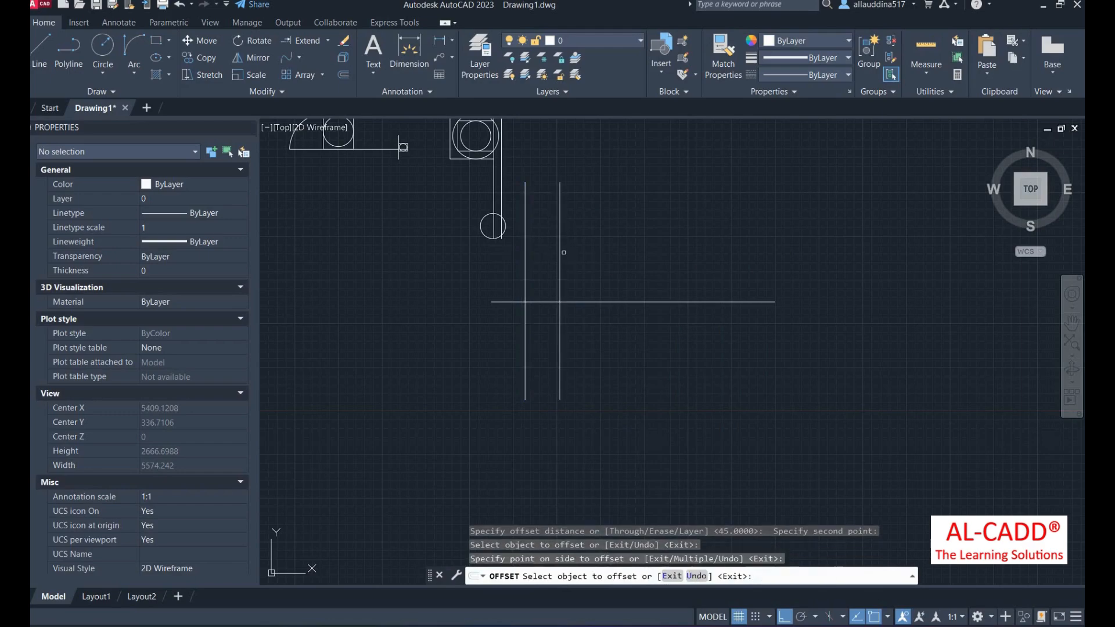
click(562, 253)
click(599, 260)
click(592, 252)
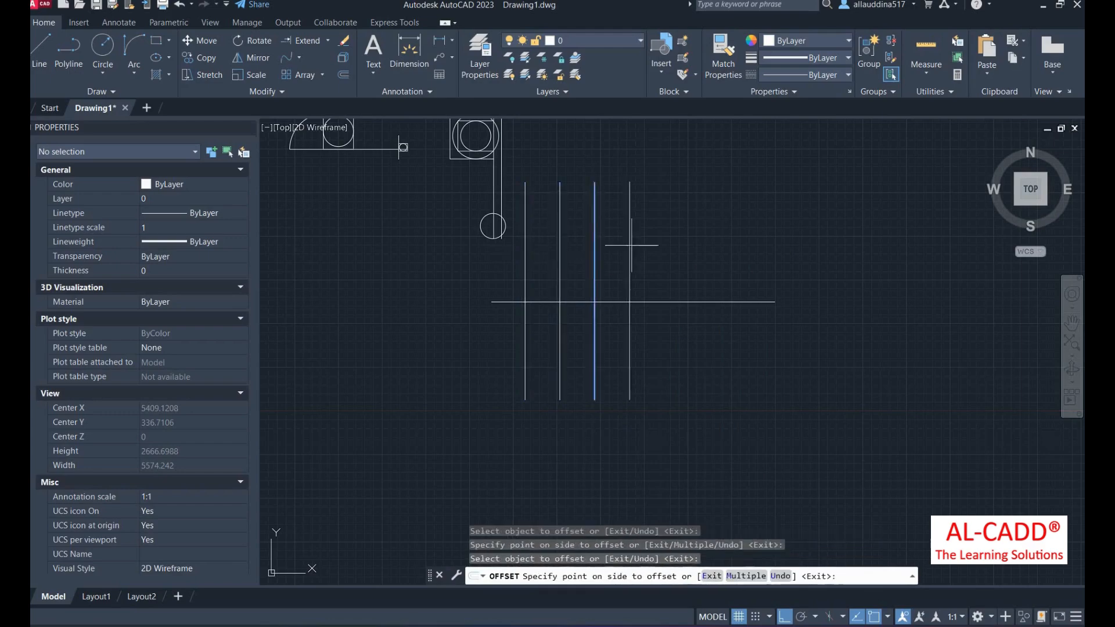
click(642, 241)
click(632, 244)
click(674, 241)
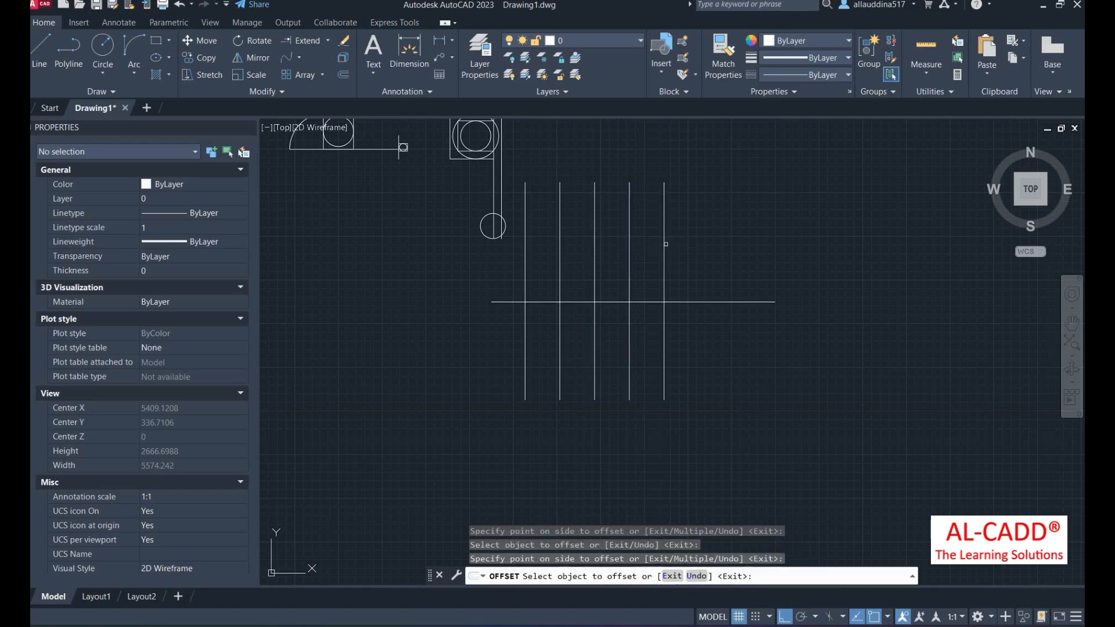
click(666, 244)
click(706, 247)
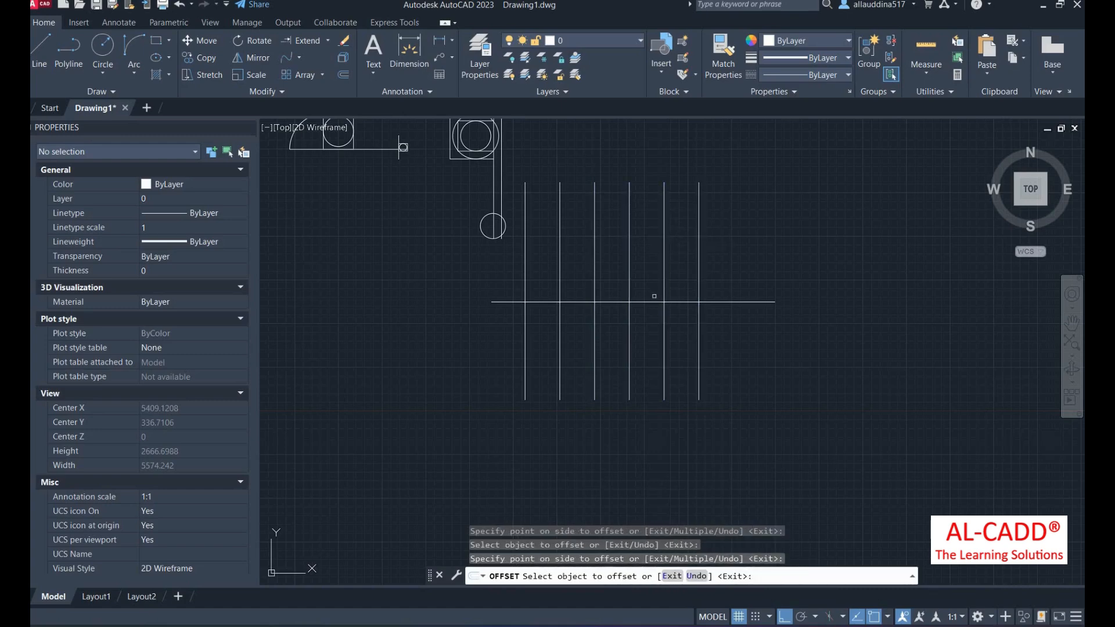
- Offset the horizontal line twice upward and twice downward, giving five horizontal lines
click(653, 301)
click(649, 268)
click(649, 266)
click(647, 247)
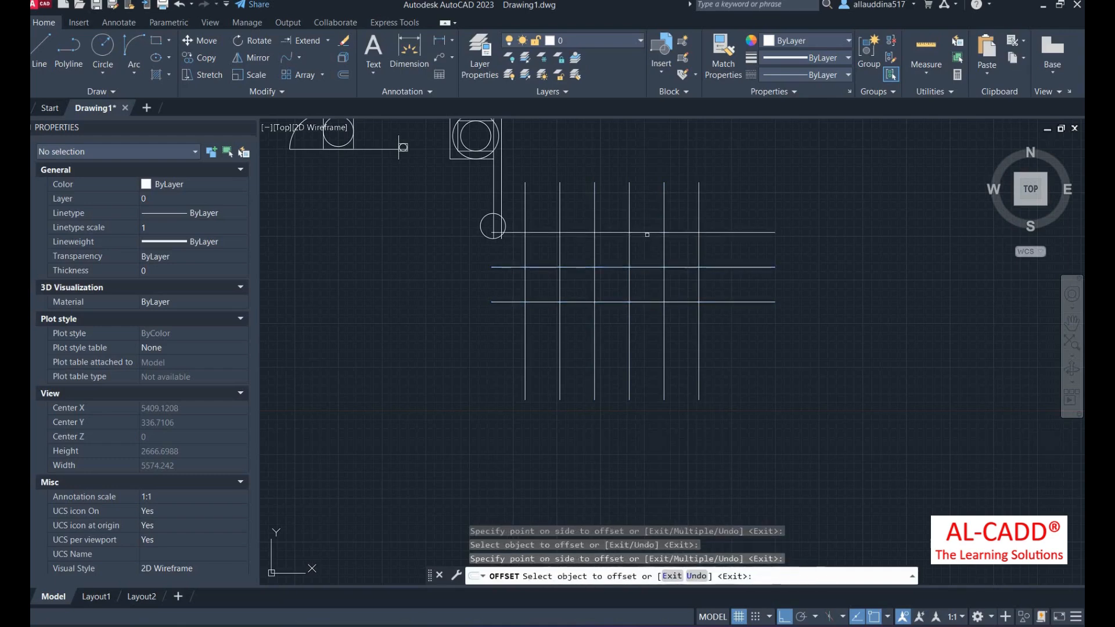
click(644, 303)
click(645, 347)
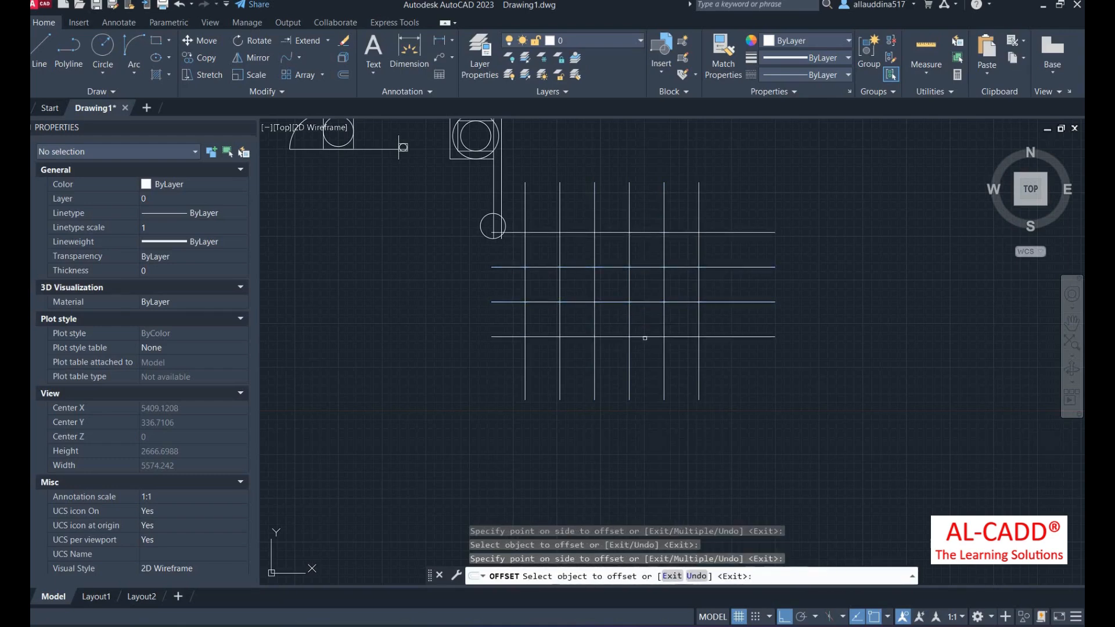
click(645, 337)
click(643, 364)
right_click(442, 304)
click(459, 307)
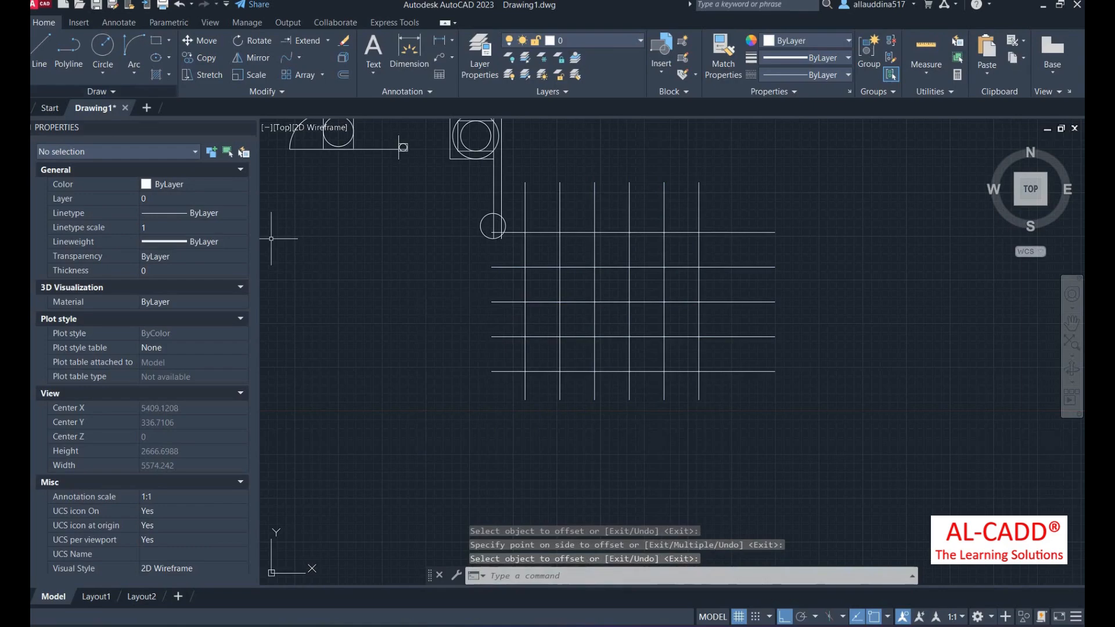
click(156, 41)
scroll(481, 381, up, 4)
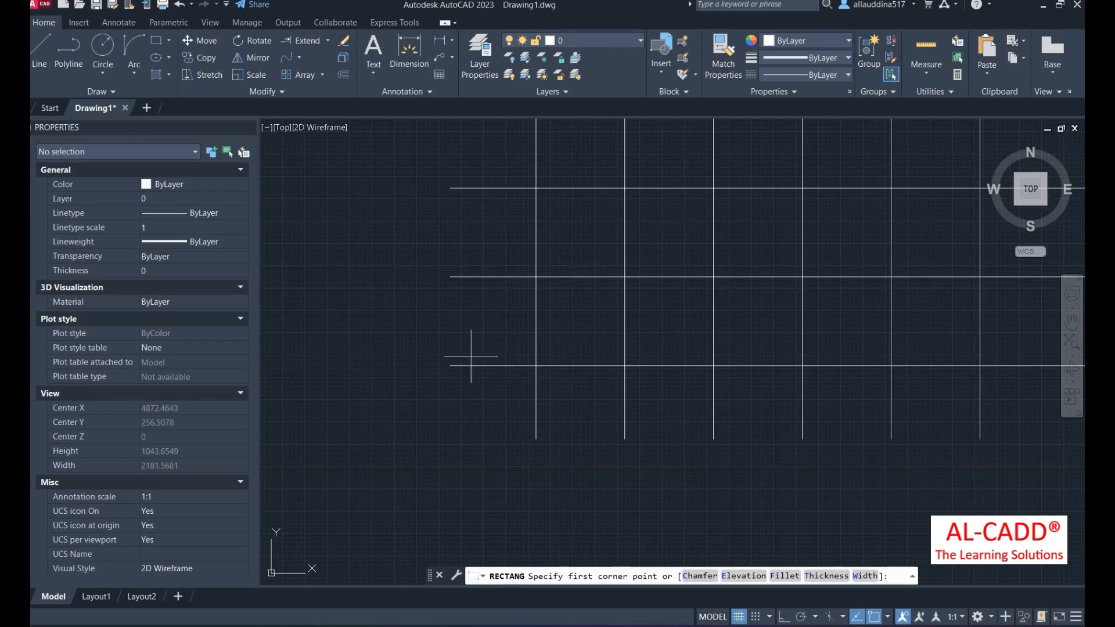
- Draw a small square and fill it with the ANGLE hatch pattern
scroll(523, 372, up, 4)
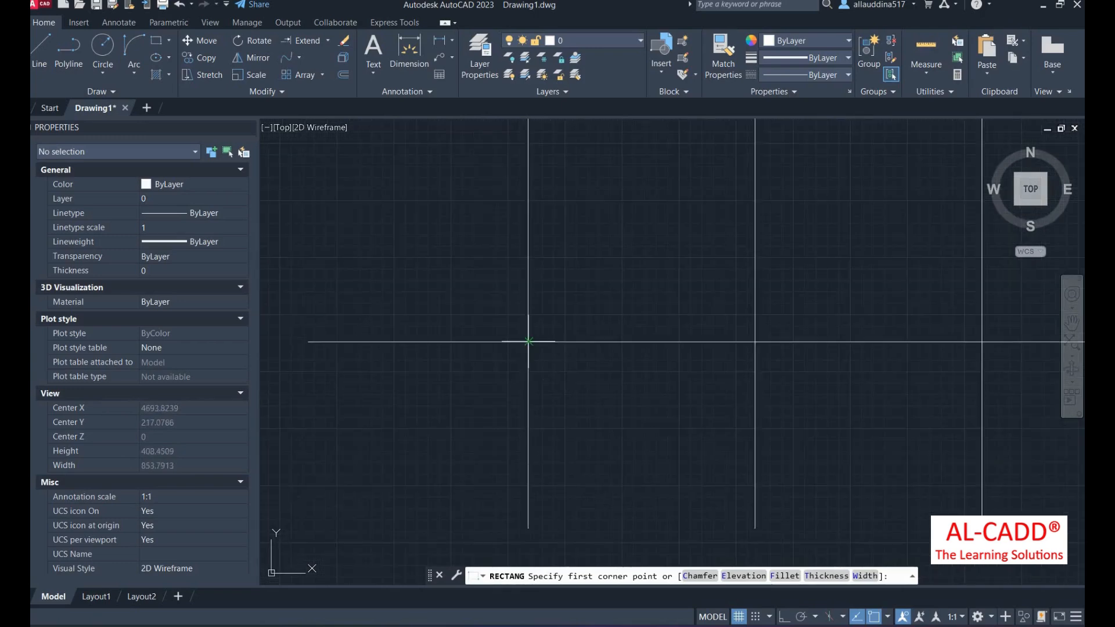
click(404, 398)
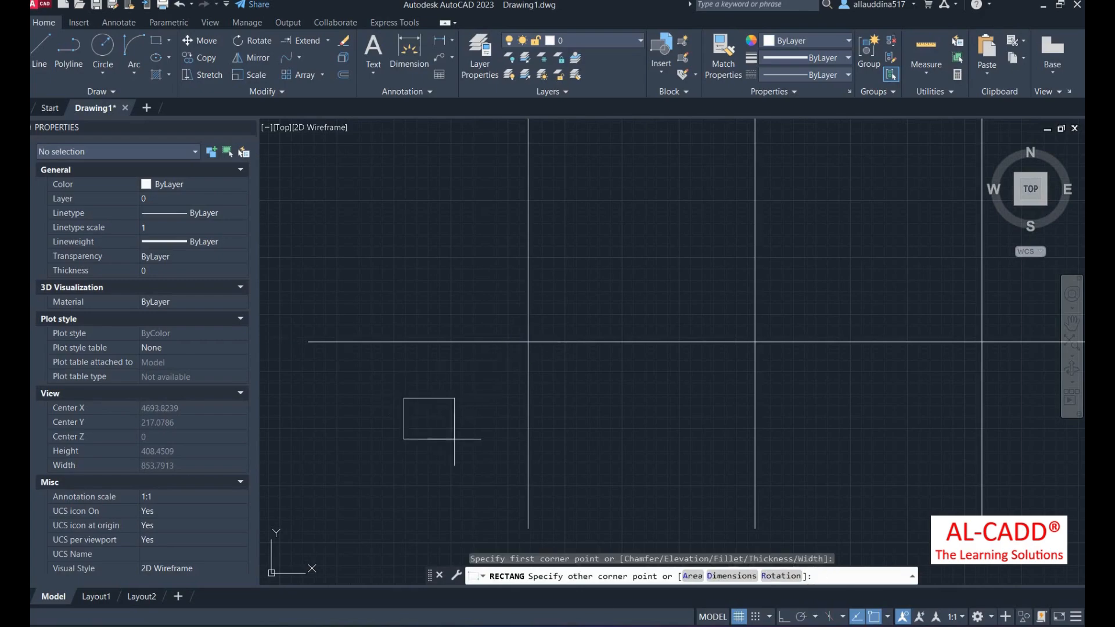
click(446, 445)
click(155, 75)
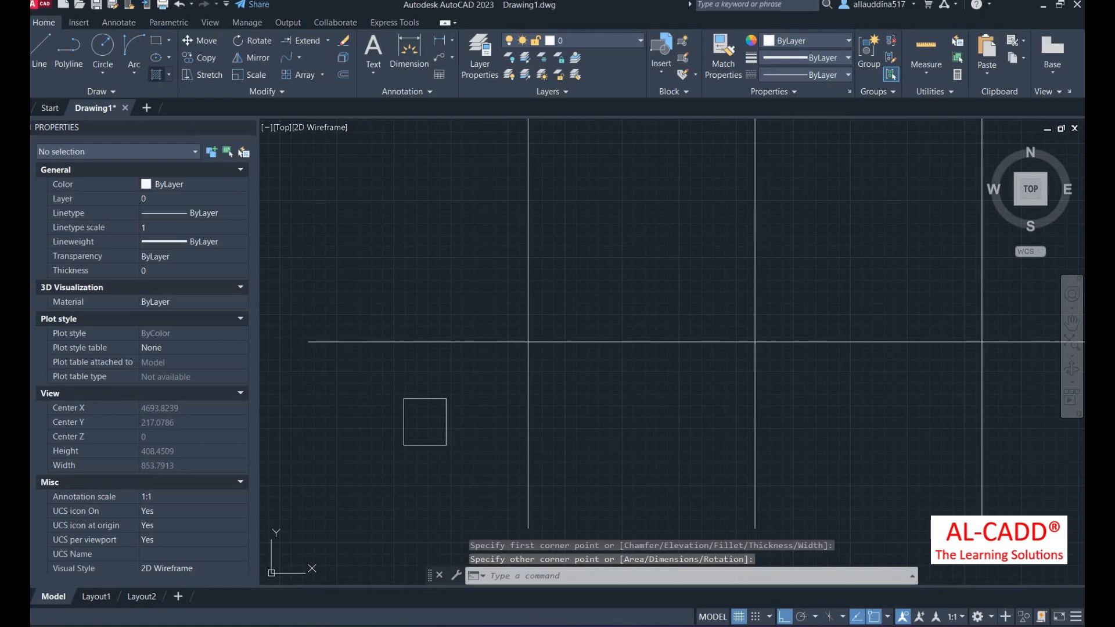
click(425, 419)
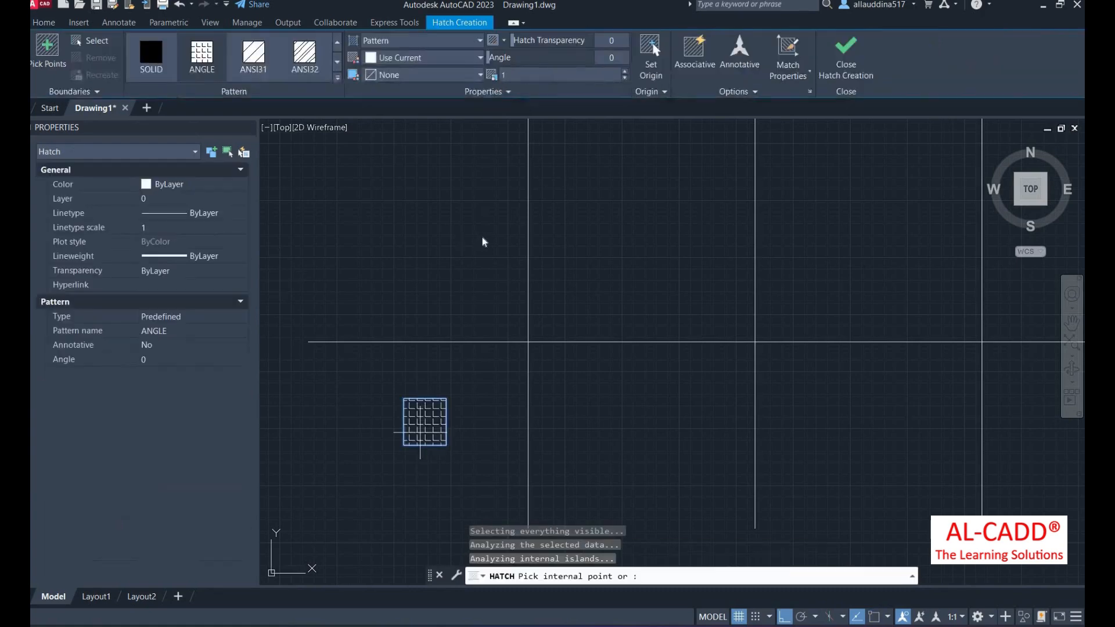
right_click(444, 227)
click(478, 236)
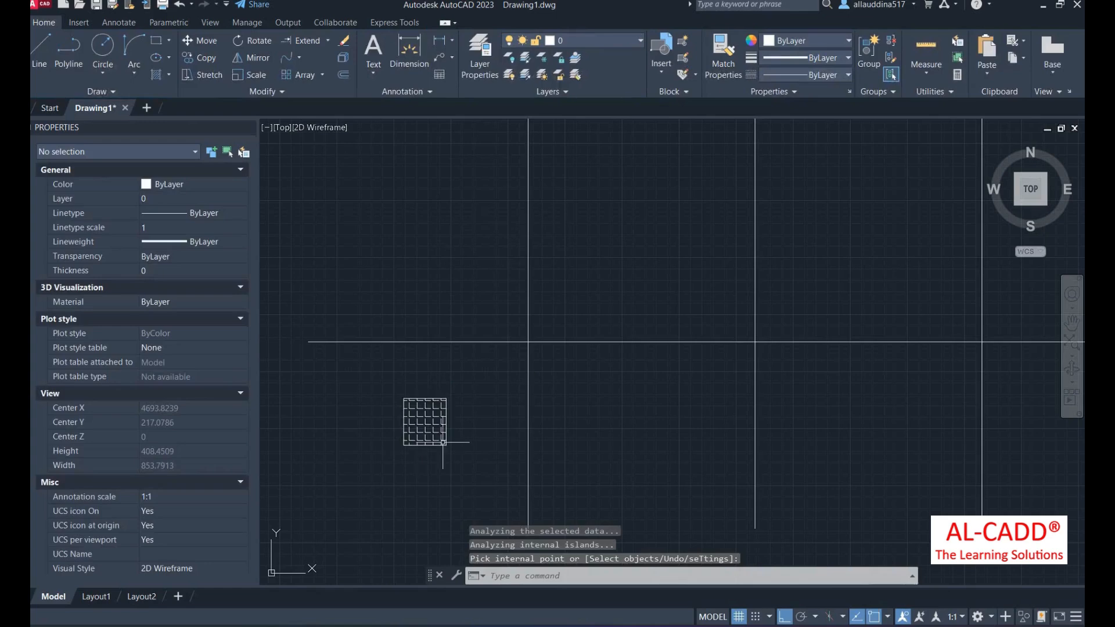
- Move the hatched square from its centre onto the lower-left grid intersection
click(463, 393)
click(353, 453)
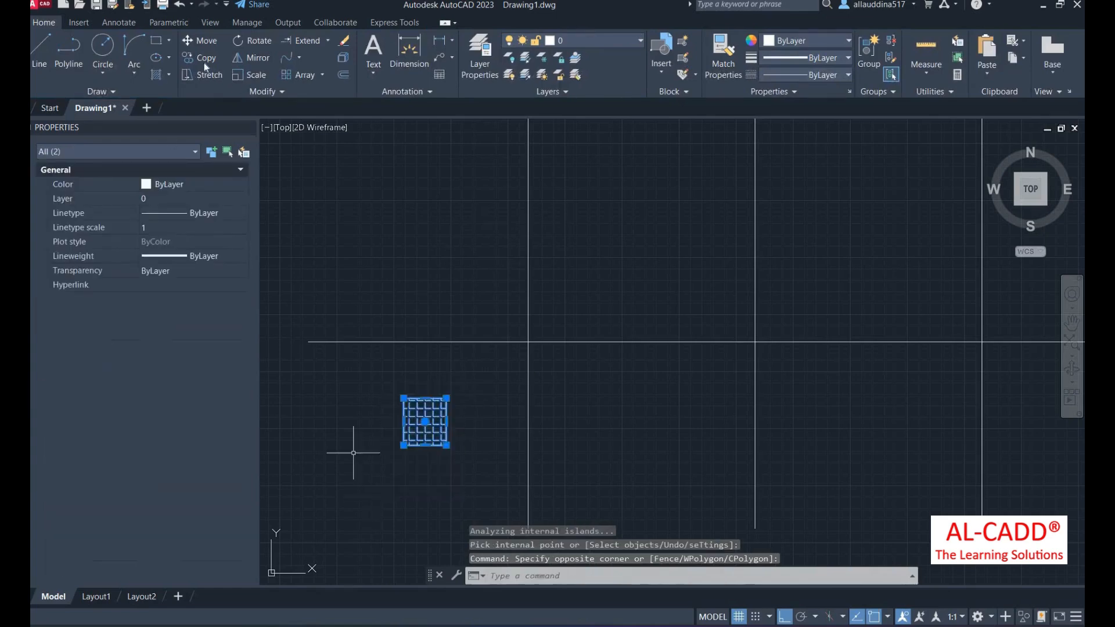
click(202, 41)
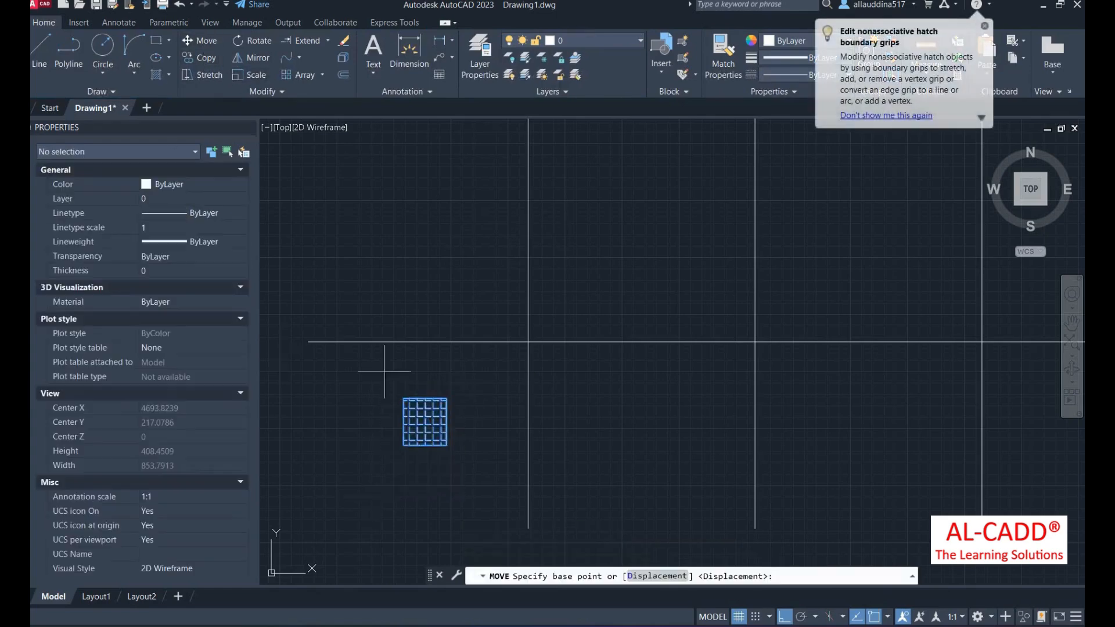
click(424, 422)
click(528, 341)
scroll(463, 378, down, 6)
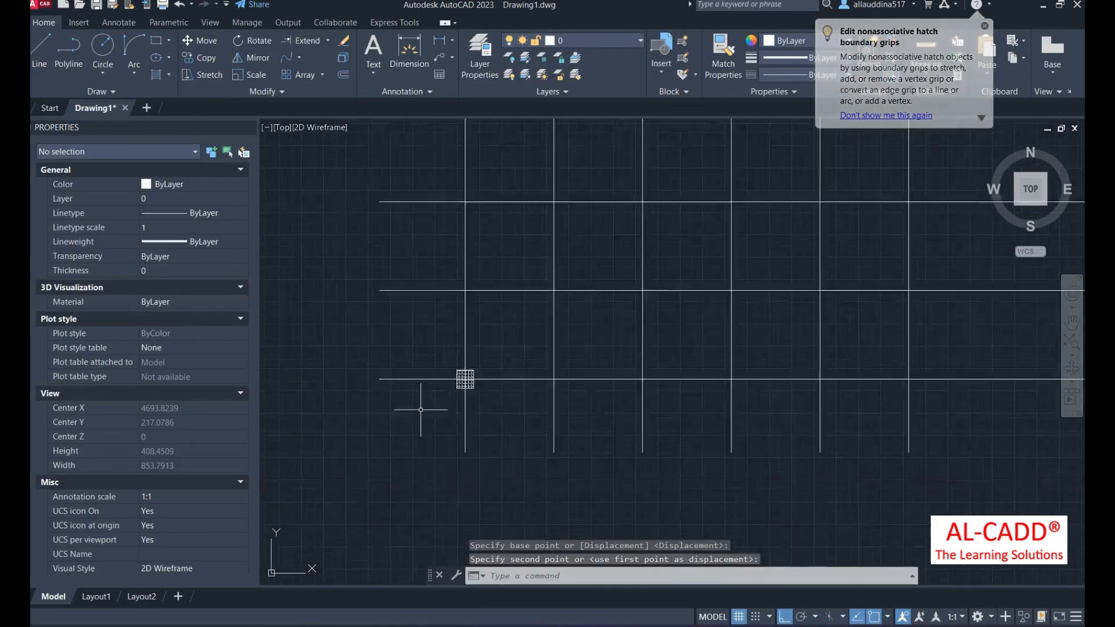
click(322, 74)
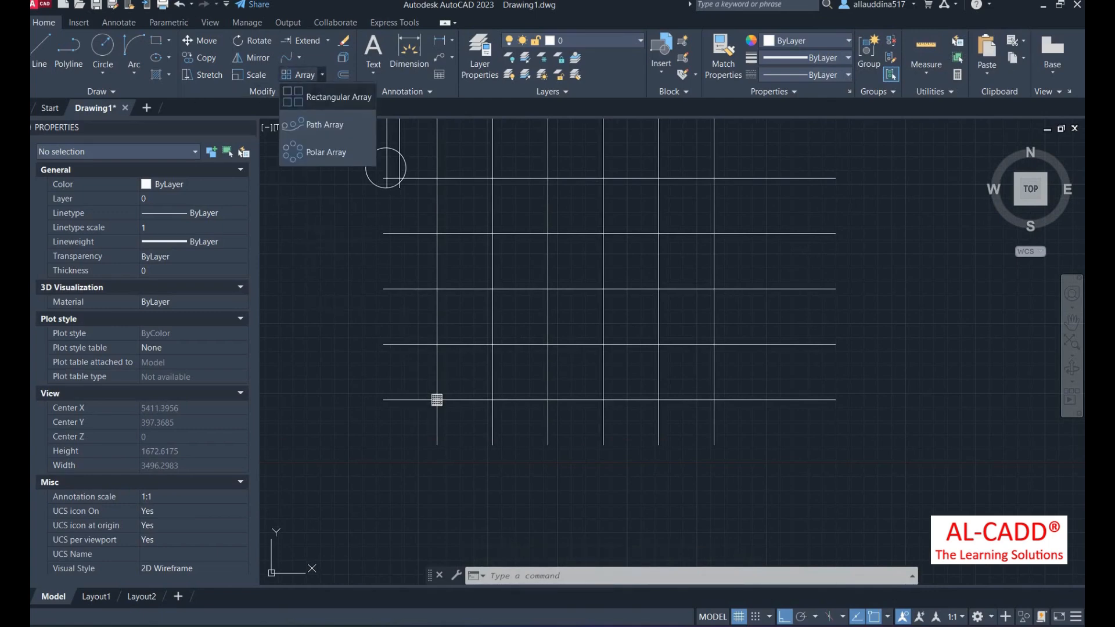
- Rectangular-array the hatched square with column spacing matching the grid and 6 columns
click(327, 97)
scroll(546, 523, up, 2)
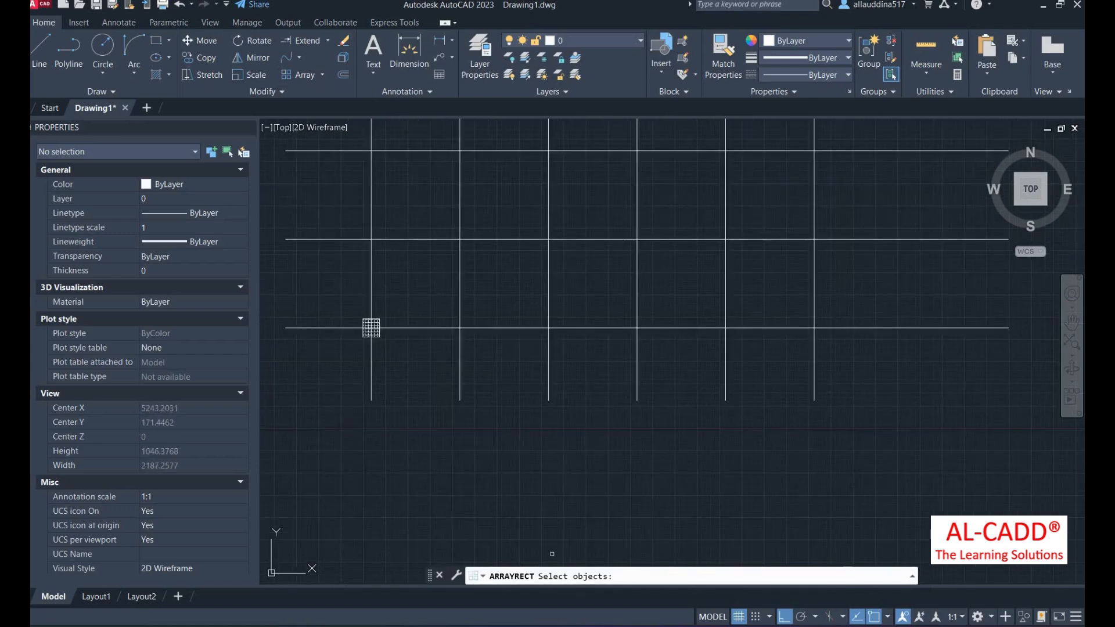
scroll(320, 354, up, 6)
click(575, 324)
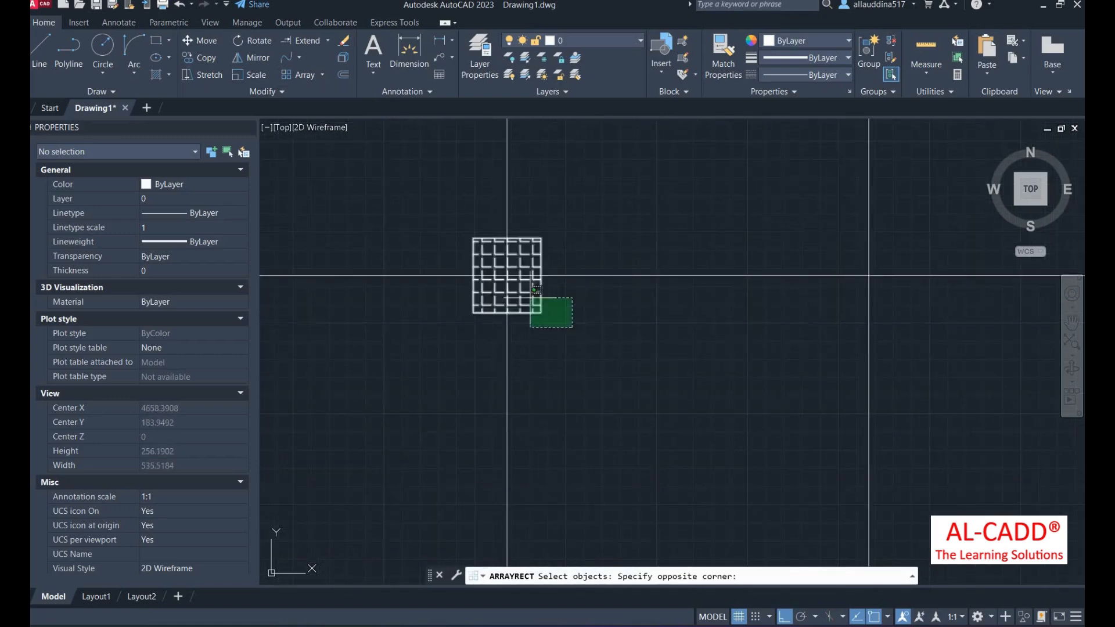
click(530, 298)
key(Return)
scroll(523, 319, down, 2)
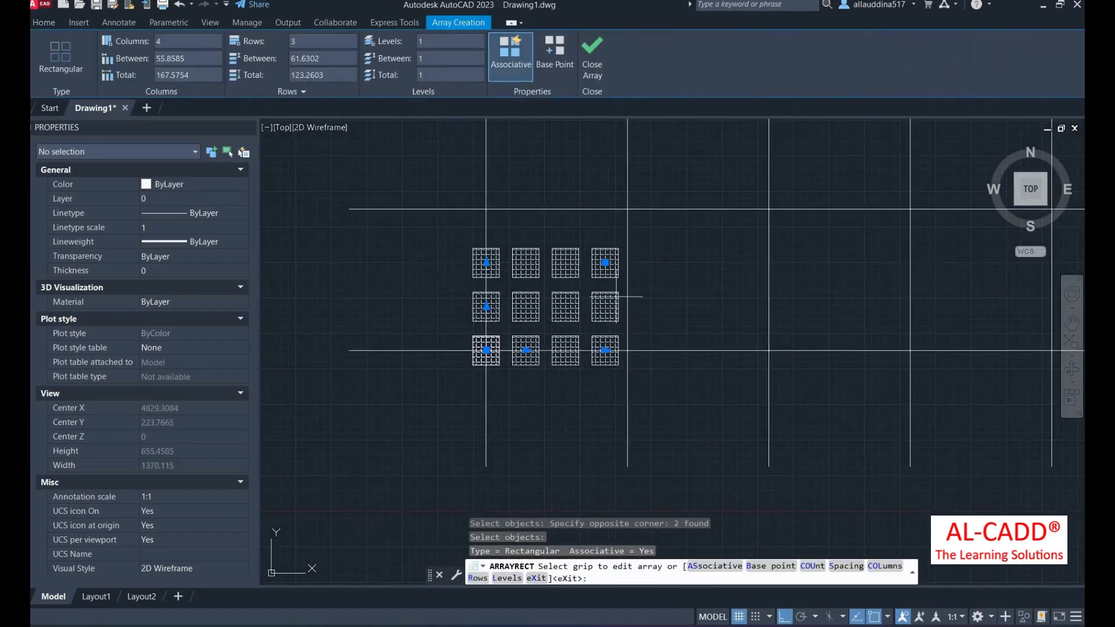
click(526, 351)
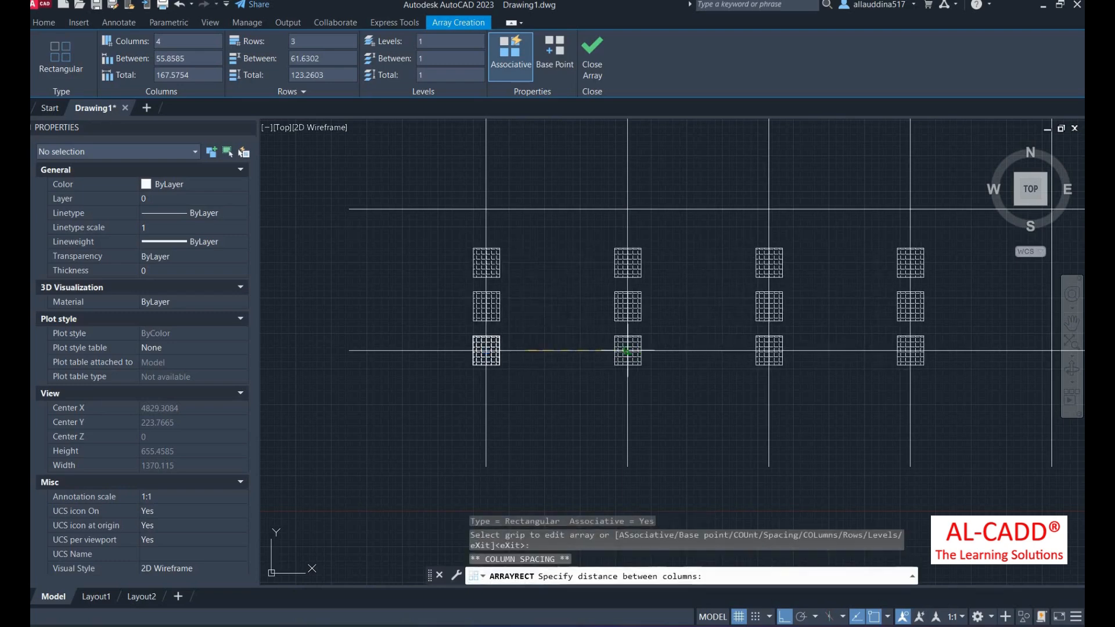
click(628, 350)
scroll(462, 380, down, 2)
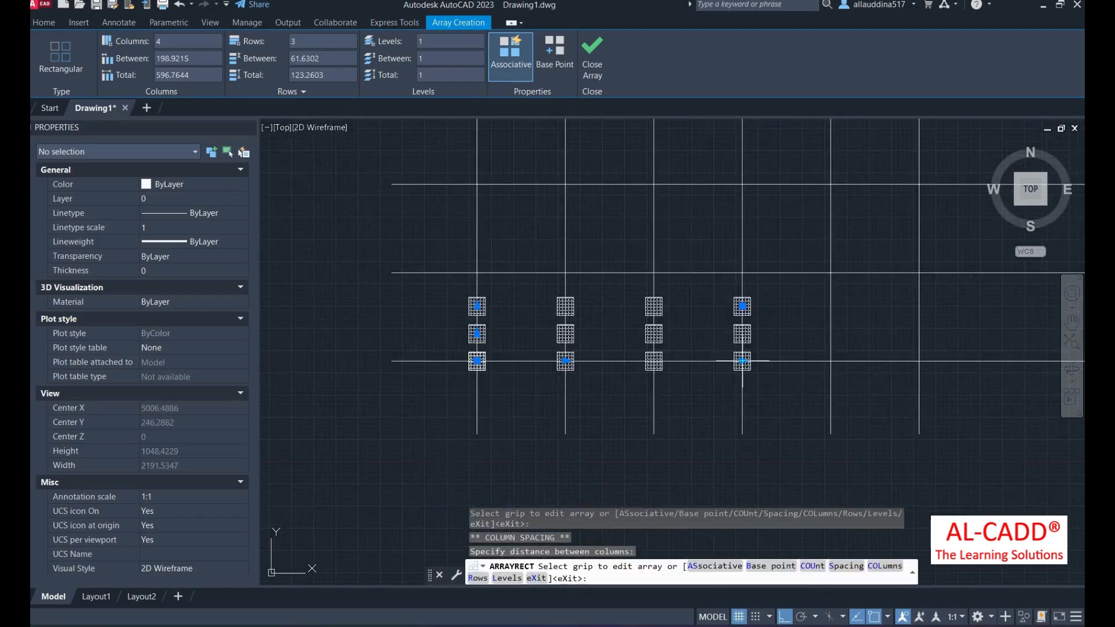
click(742, 360)
scroll(745, 369, down, 3)
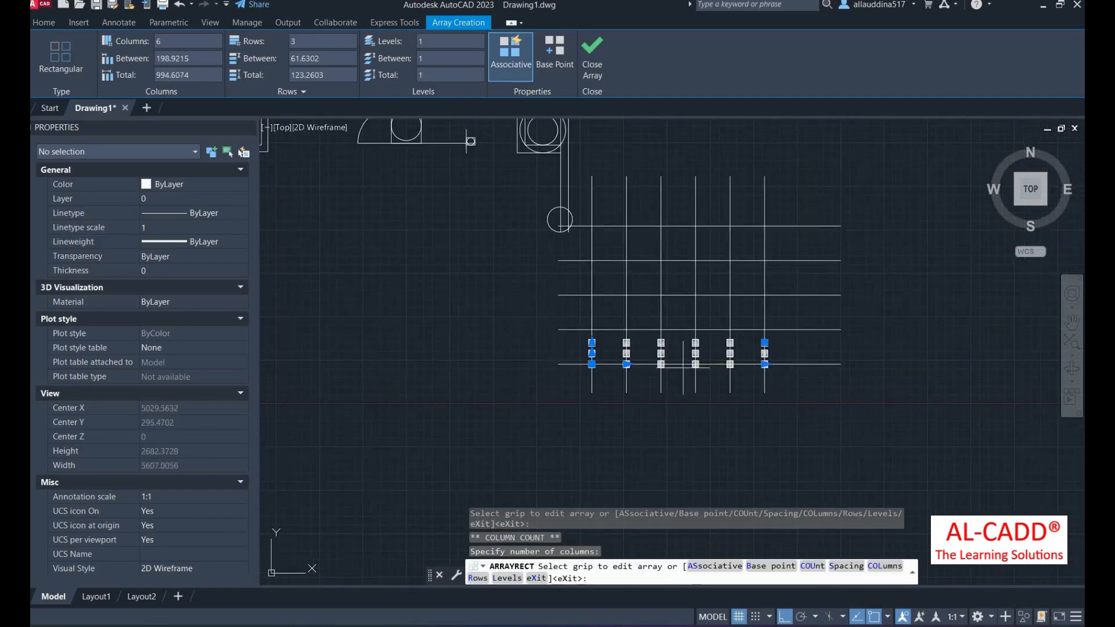
scroll(596, 354, up, 3)
- Set the array's row spacing to 198.9215 with 5 rows and finish it
click(584, 350)
click(584, 290)
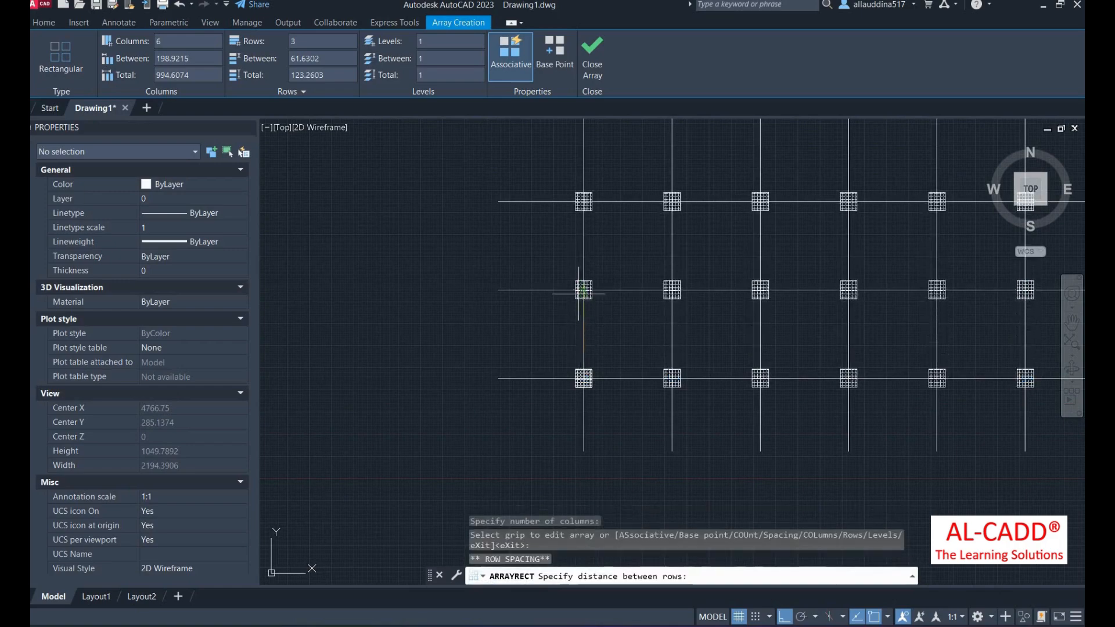
scroll(580, 323, up, 2)
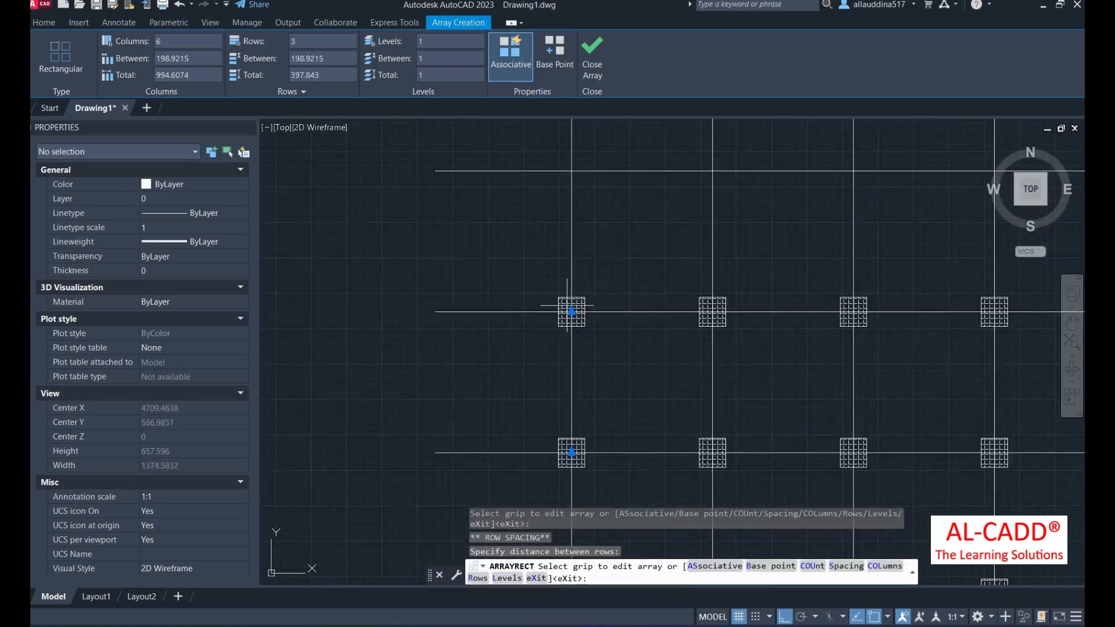
click(572, 312)
scroll(572, 312, down, 4)
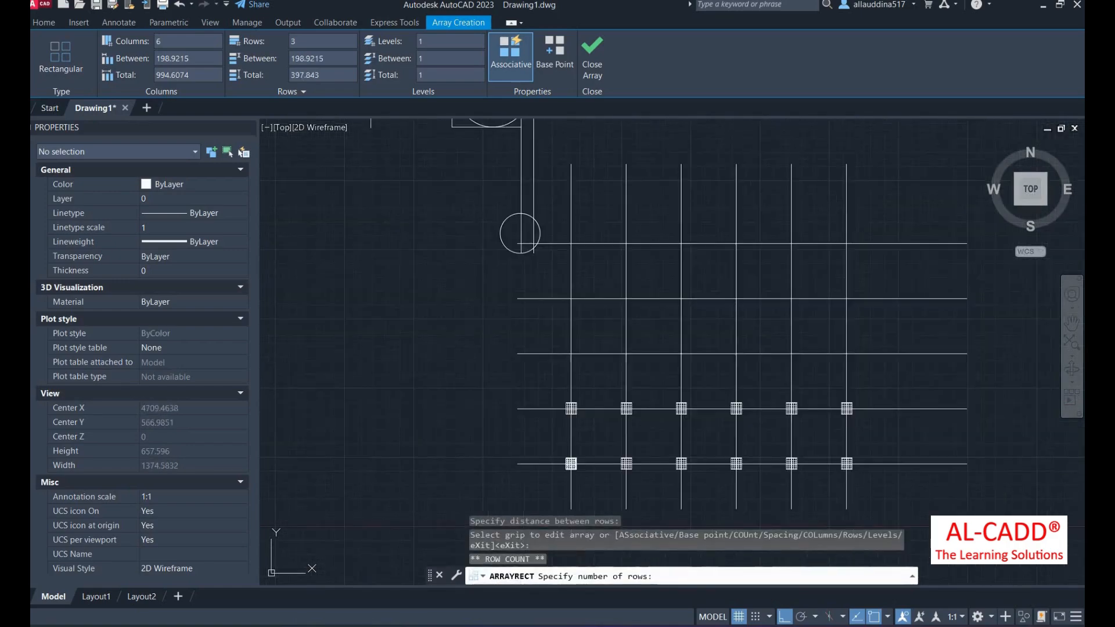
right_click(534, 185)
click(571, 194)
scroll(580, 284, down, 2)
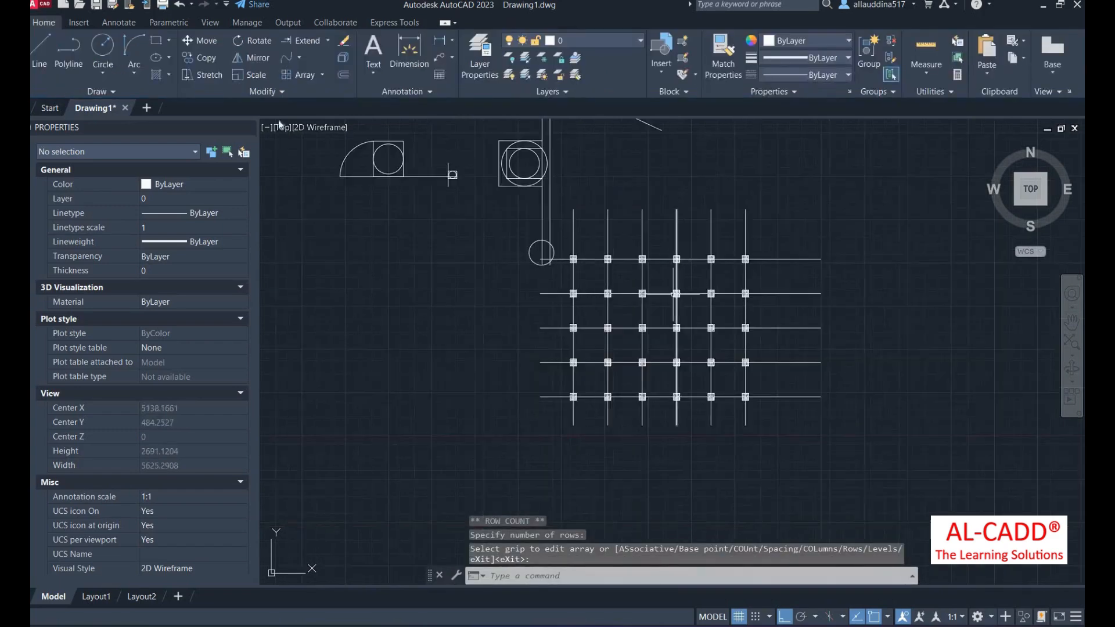
scroll(666, 318, up, 2)
- Draw an L-shaped polyline with PL, running right then up
click(321, 74)
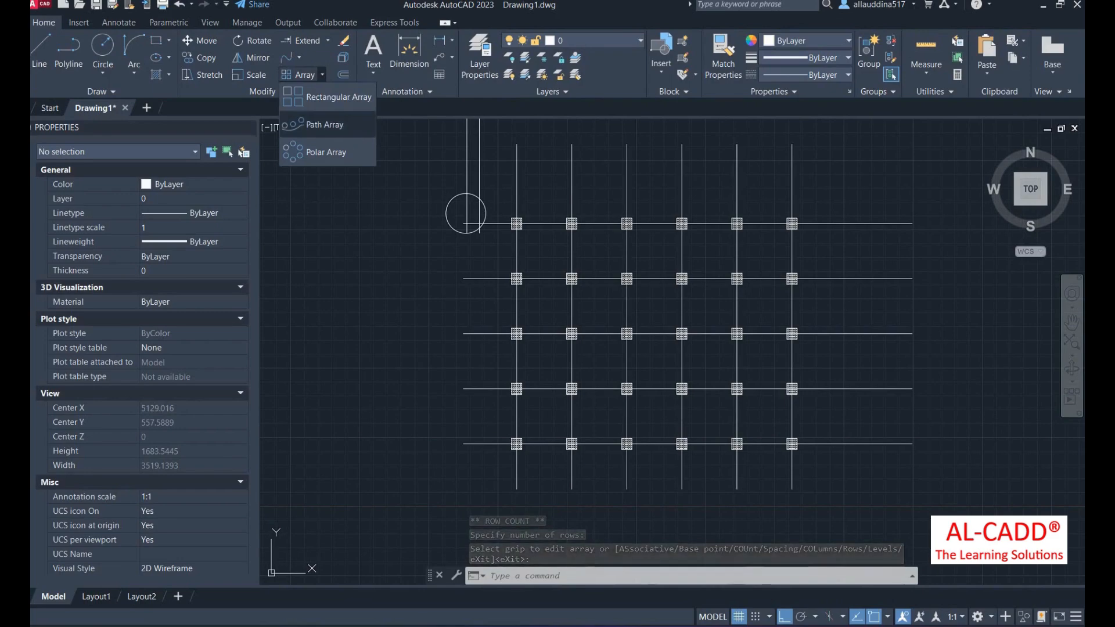
click(377, 258)
scroll(489, 265, down, 4)
scroll(403, 265, up, 3)
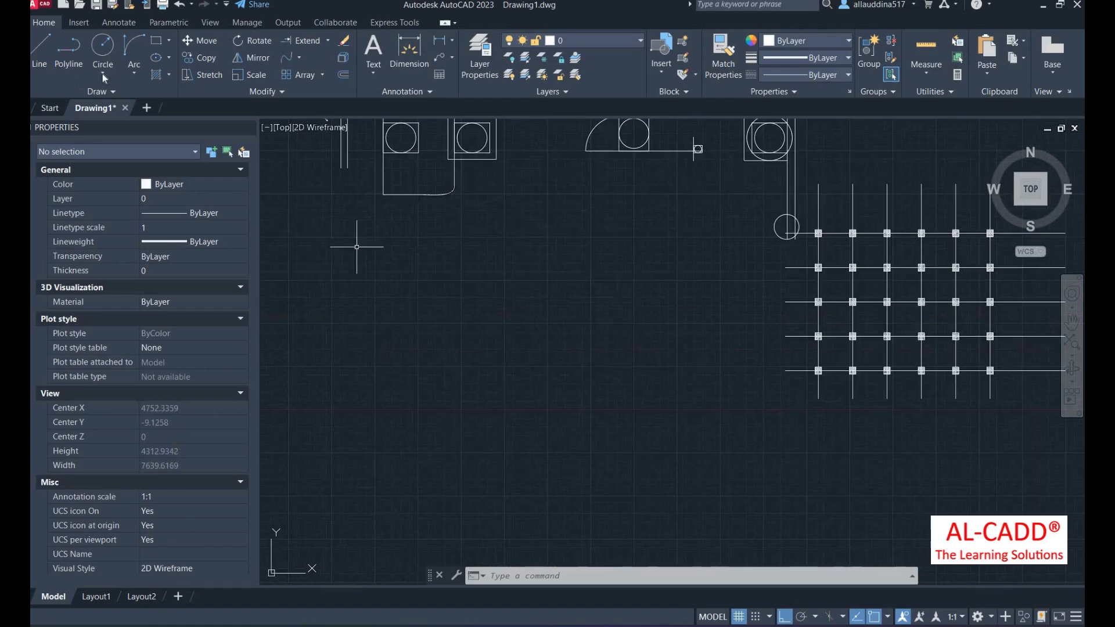
text(pl)
key(Return)
scroll(419, 294, down, 1)
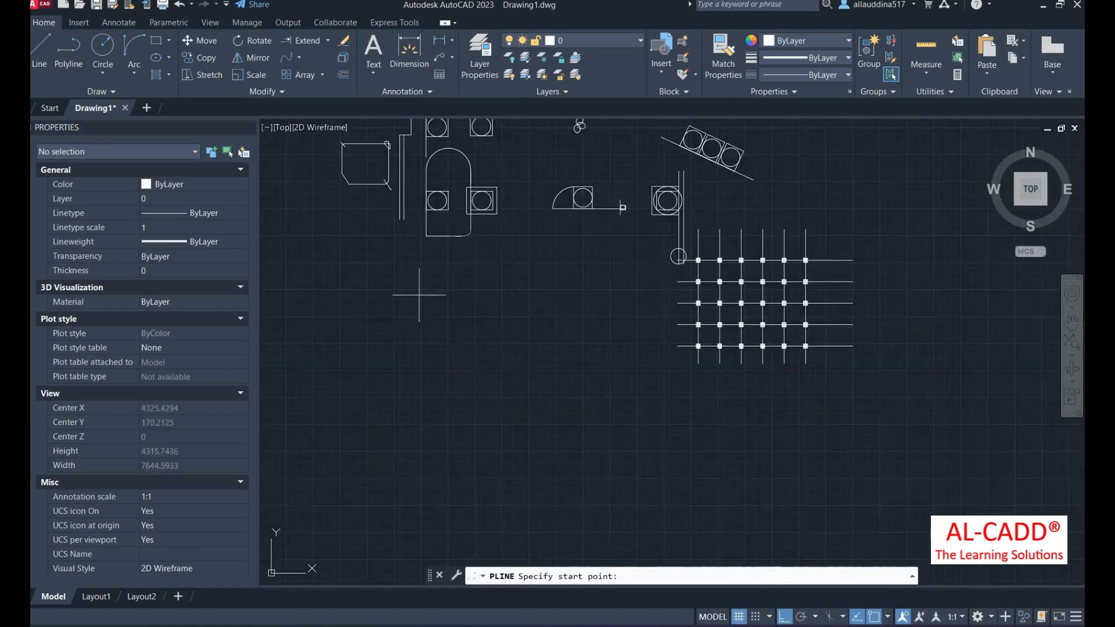
scroll(331, 293, up, 1)
click(303, 292)
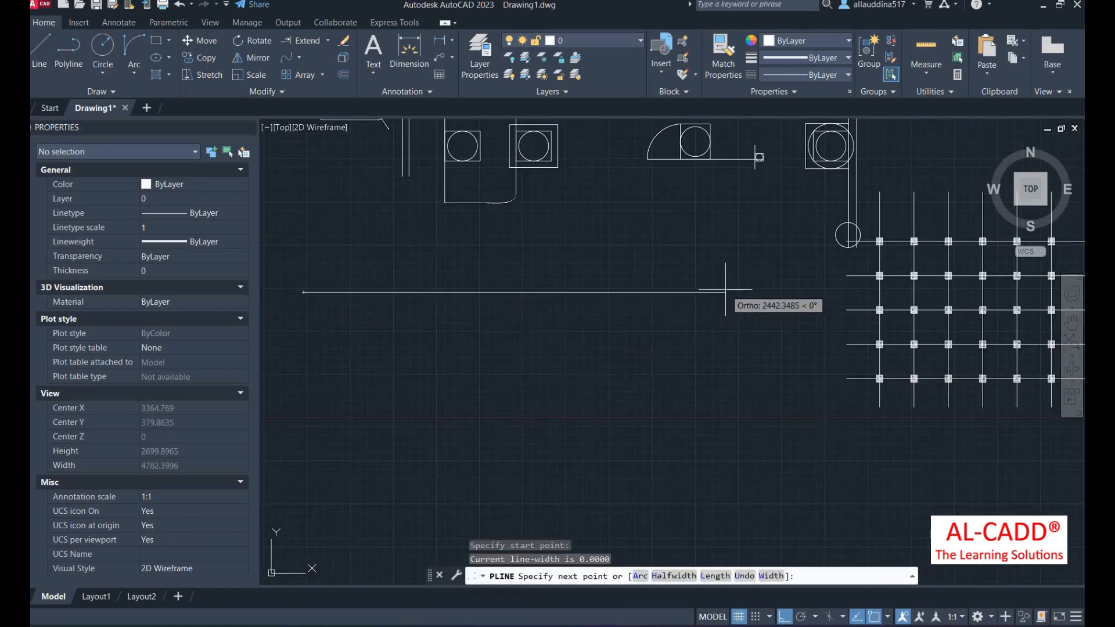
click(606, 292)
scroll(606, 292, down, 2)
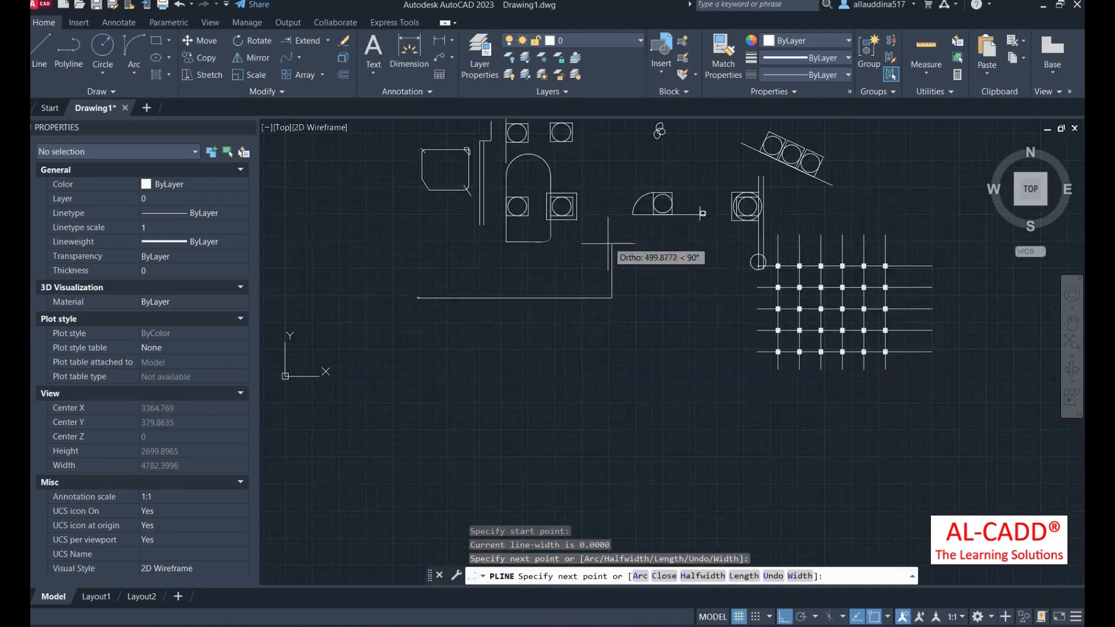
click(637, 163)
right_click(608, 150)
click(640, 159)
scroll(557, 257, up, 2)
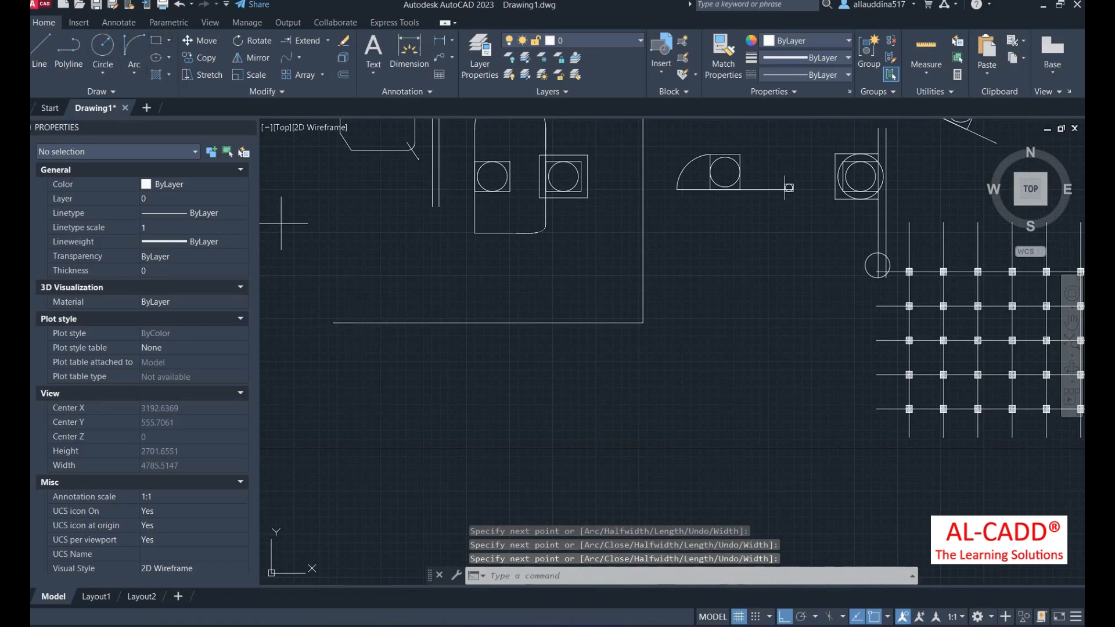
- Draw a small circle centred on the polyline's left endpoint
text(rec)
key(Return)
scroll(323, 307, up, 2)
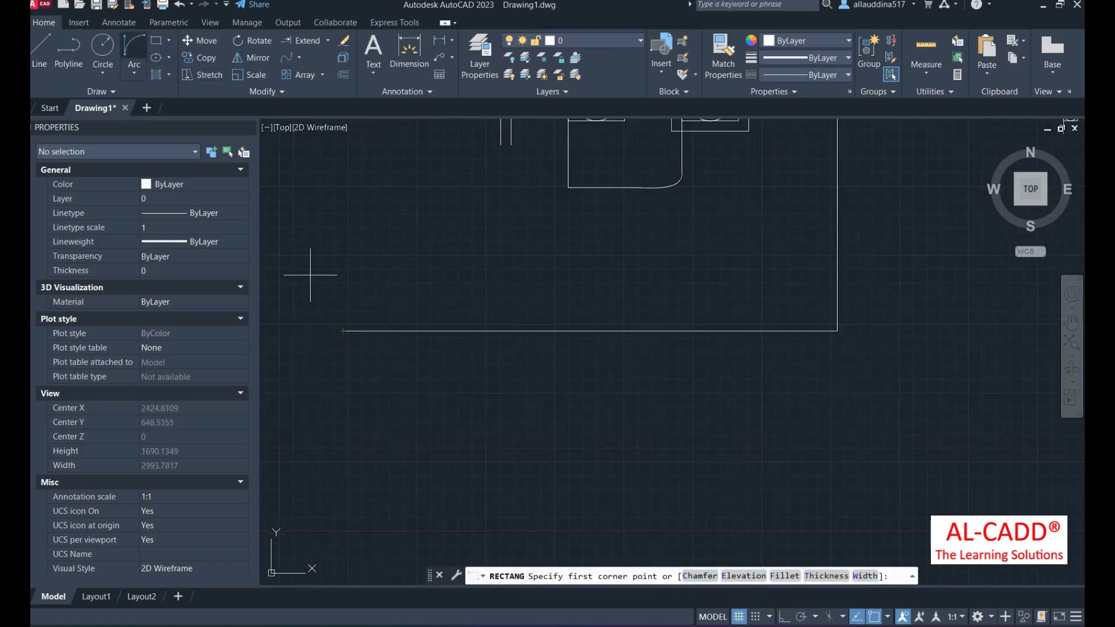
click(103, 49)
click(343, 331)
click(354, 336)
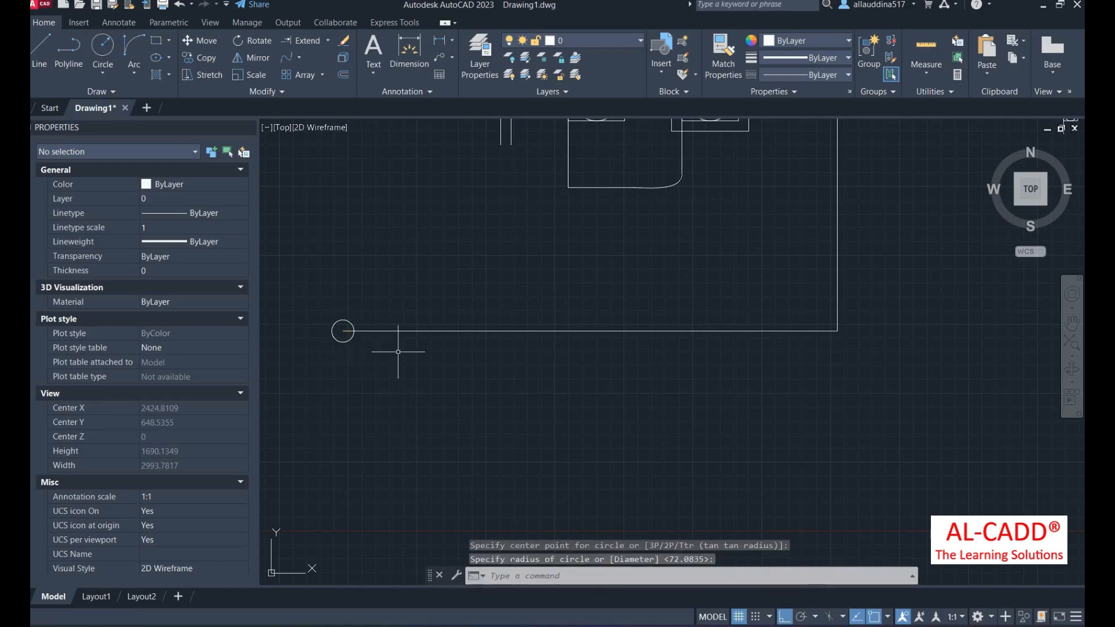
scroll(377, 366, down, 2)
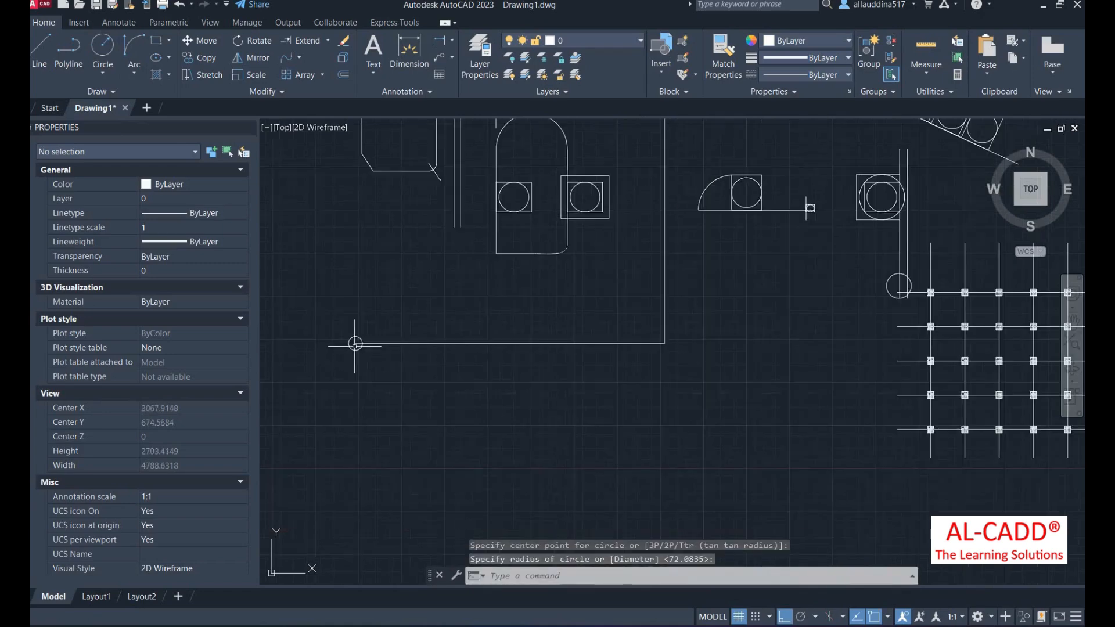
- Path-array the small circle along the L polyline with items spaced 250 apart
click(322, 74)
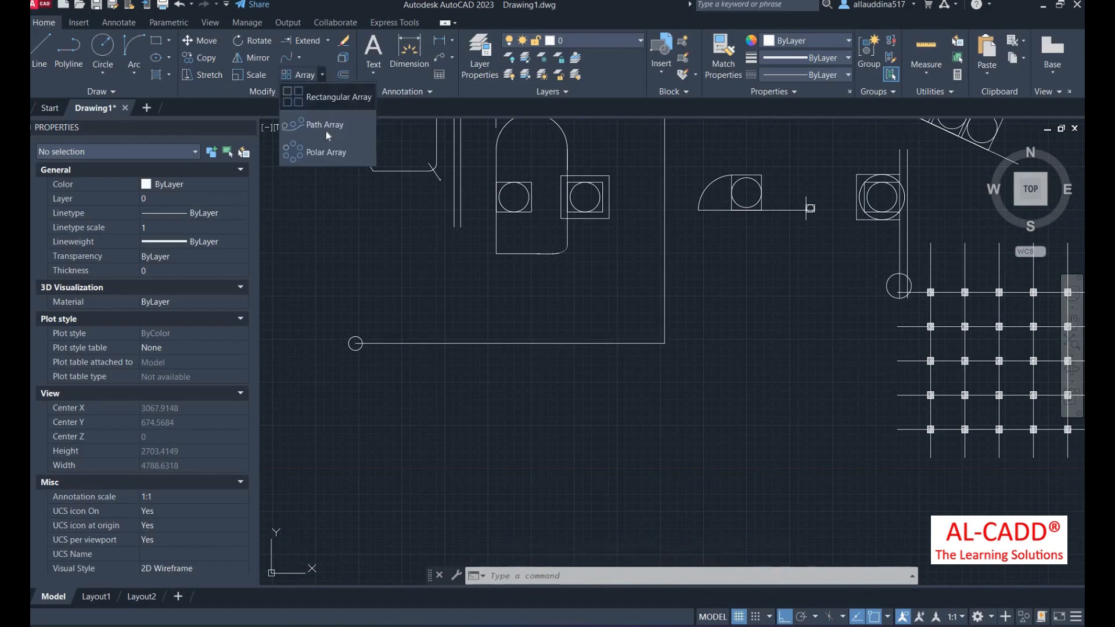
click(325, 124)
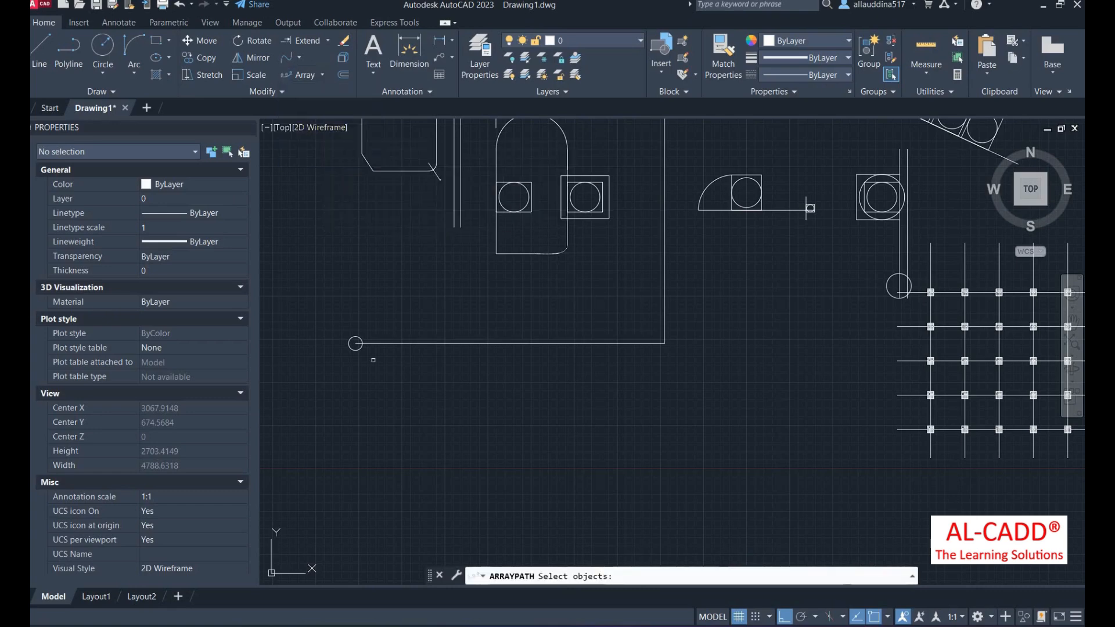
click(356, 351)
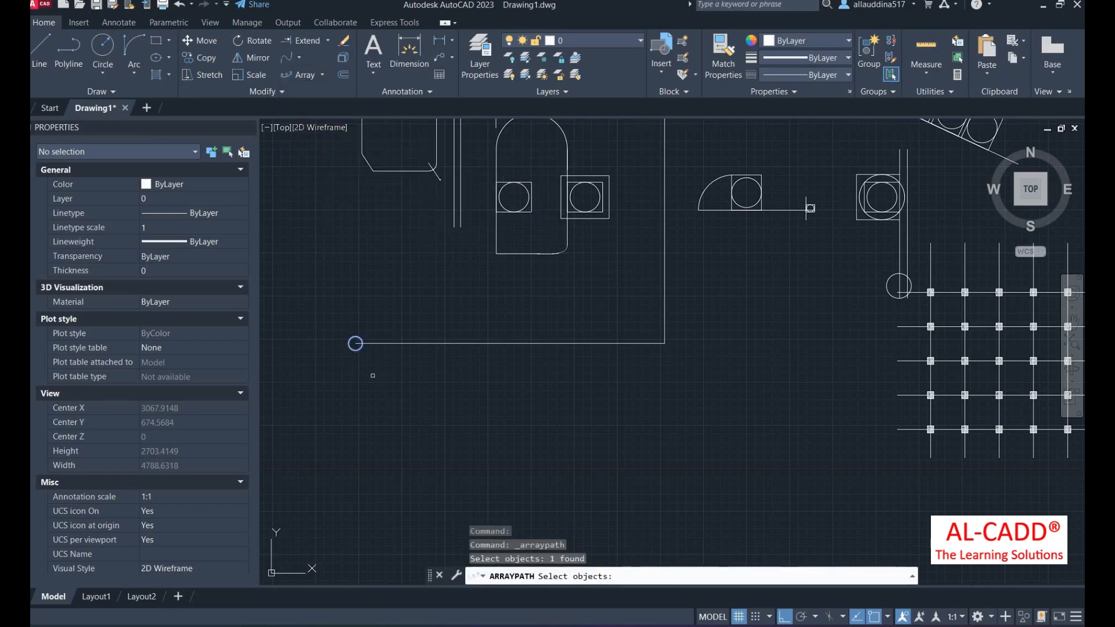
key(Return)
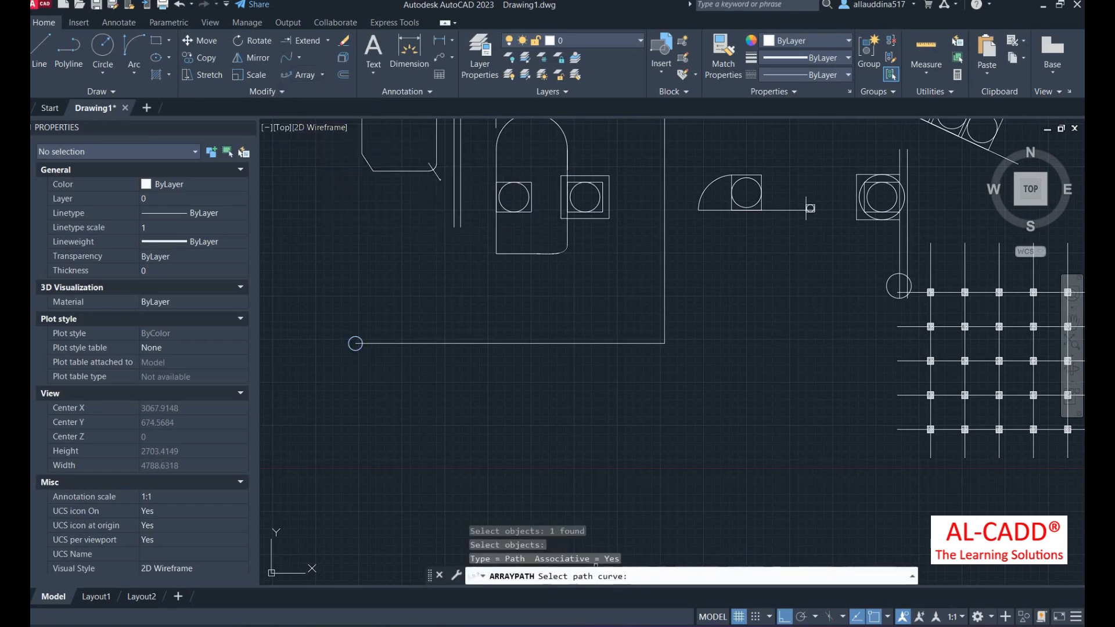
click(397, 343)
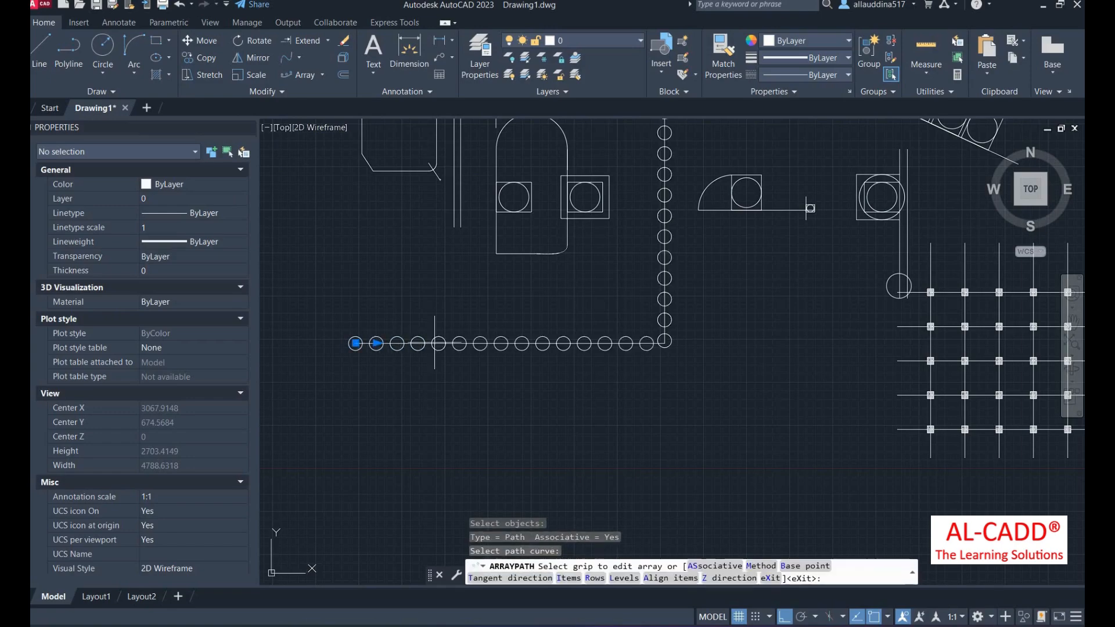
scroll(444, 427, down, 2)
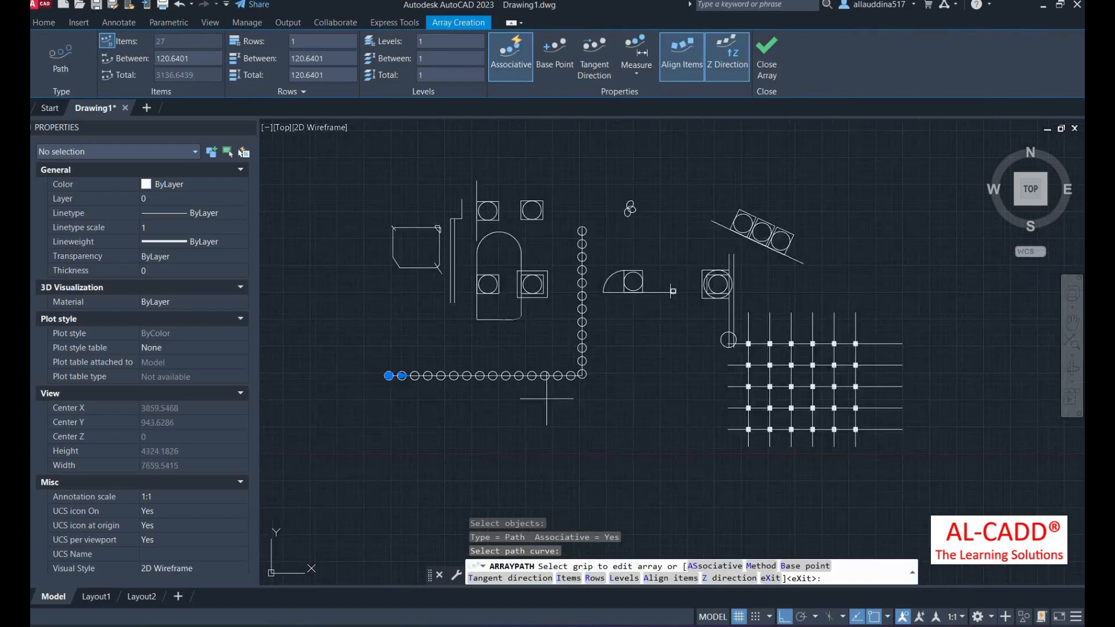
scroll(411, 376, up, 4)
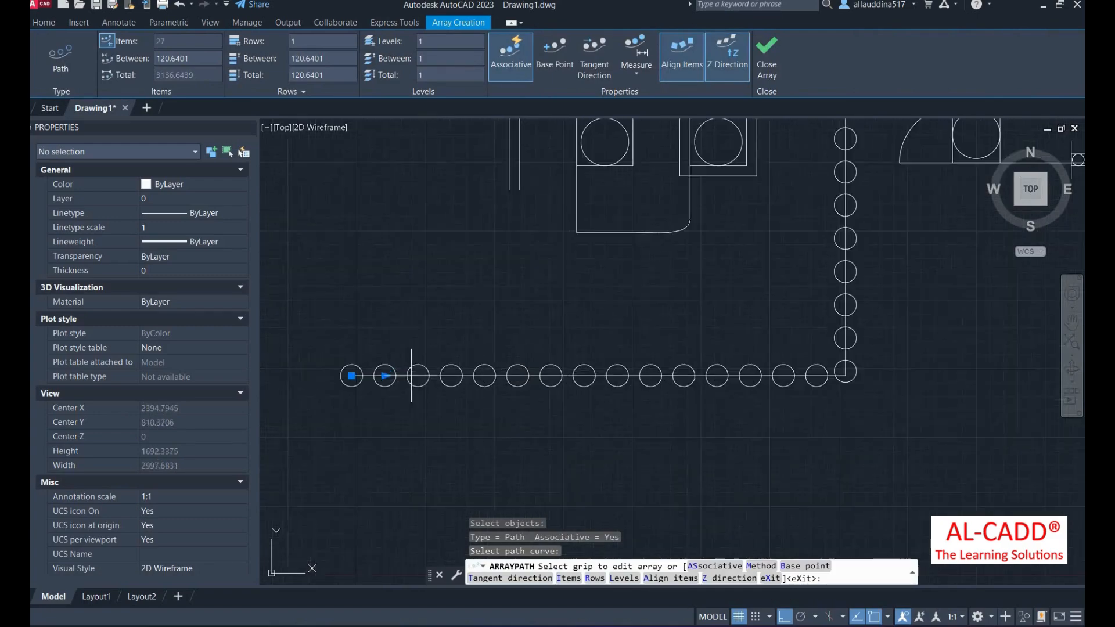
scroll(377, 409, down, 2)
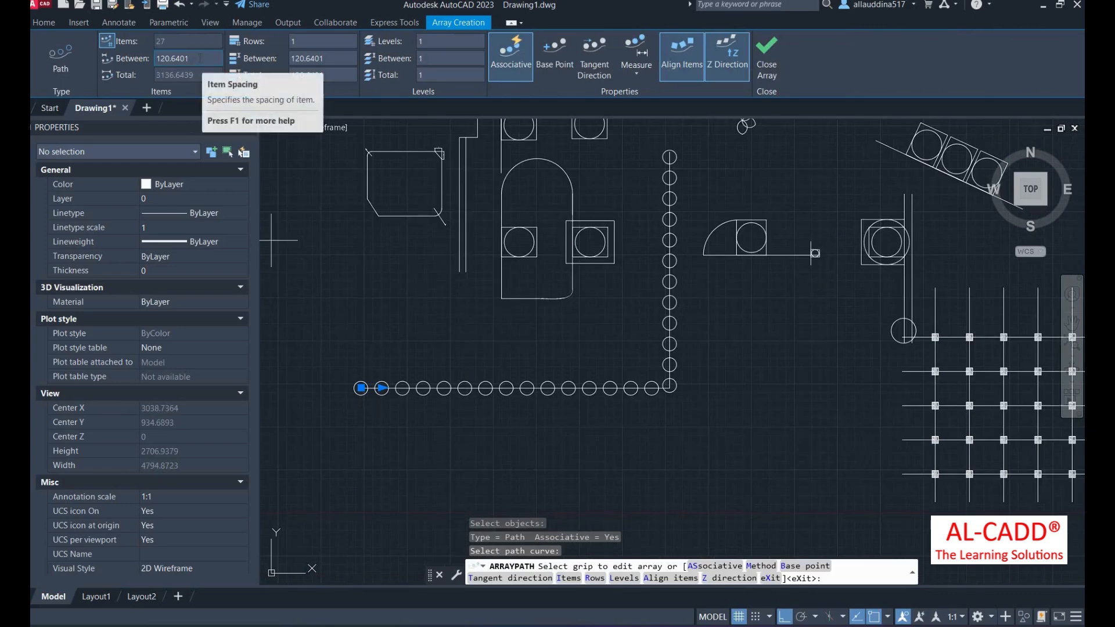
click(201, 58)
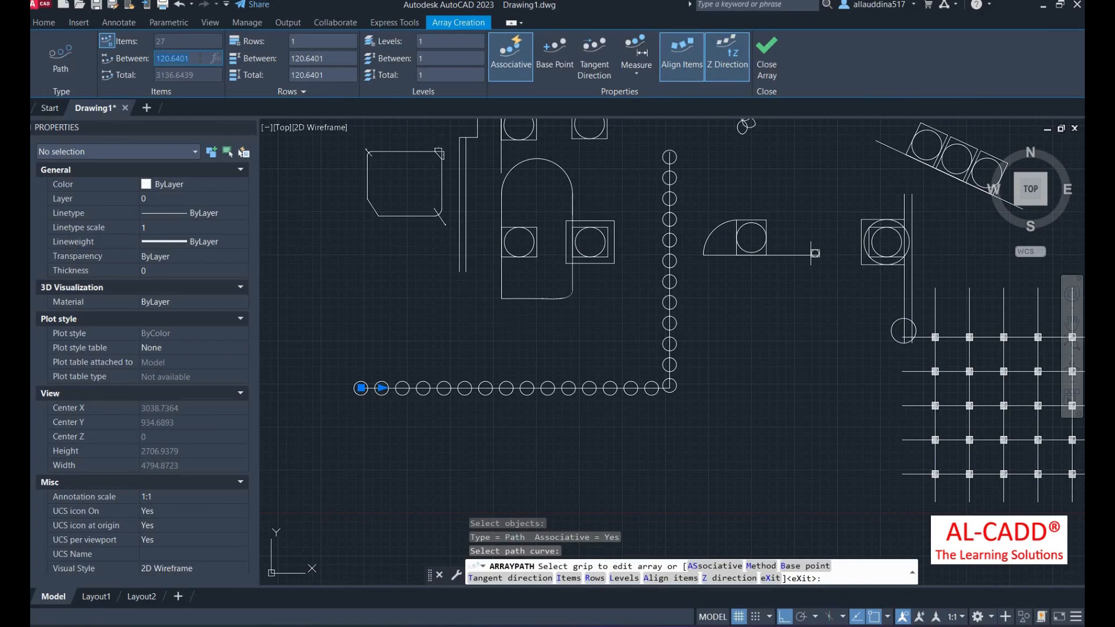
text(45)
key(Return)
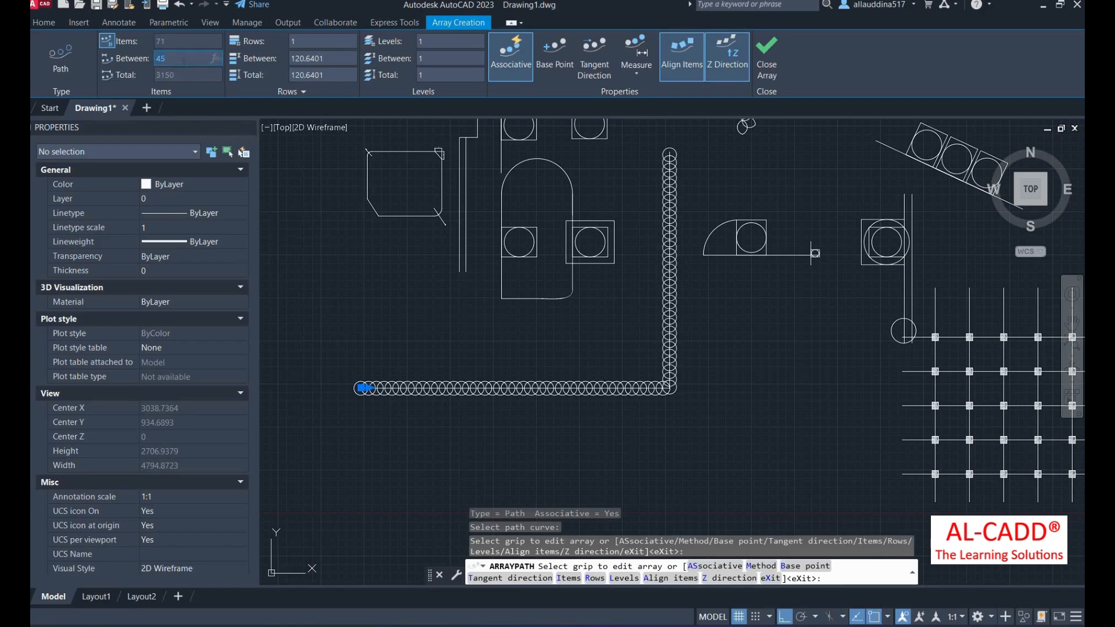
key(Return)
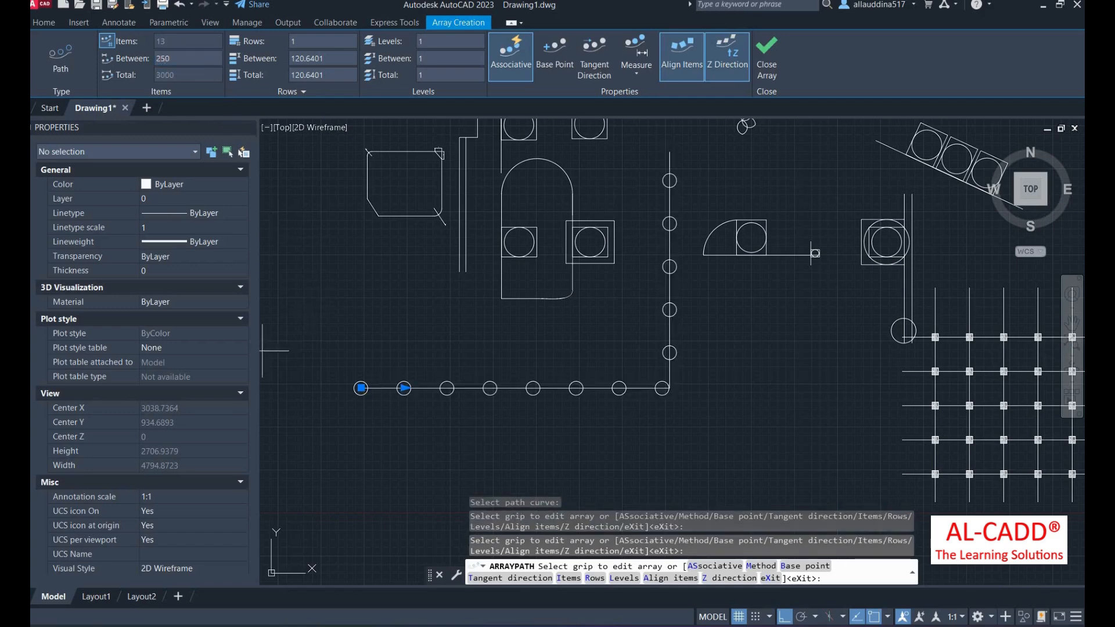
scroll(364, 411, down, 2)
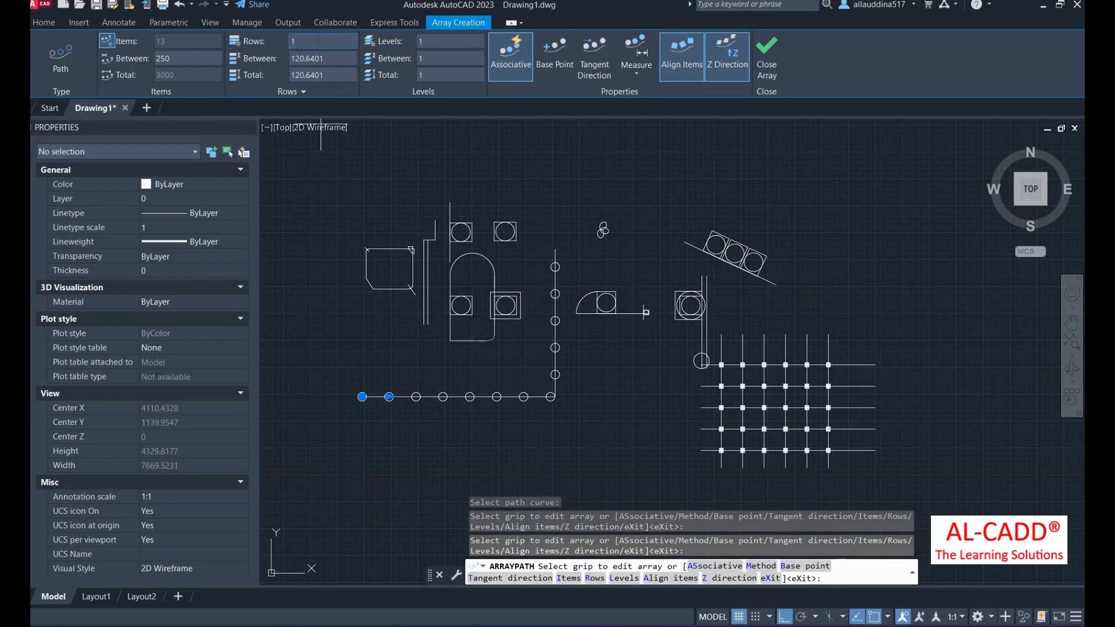
- Set the path array's rows to 3, then back to 1, and finish the array
click(319, 41)
text(3)
key(Return)
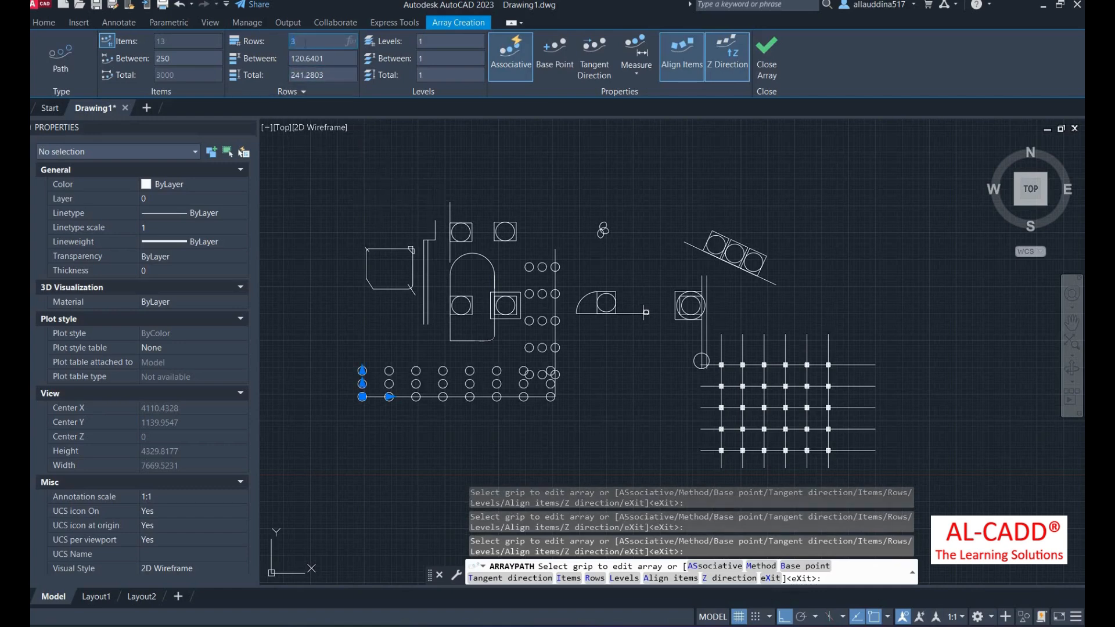
text(1)
key(Return)
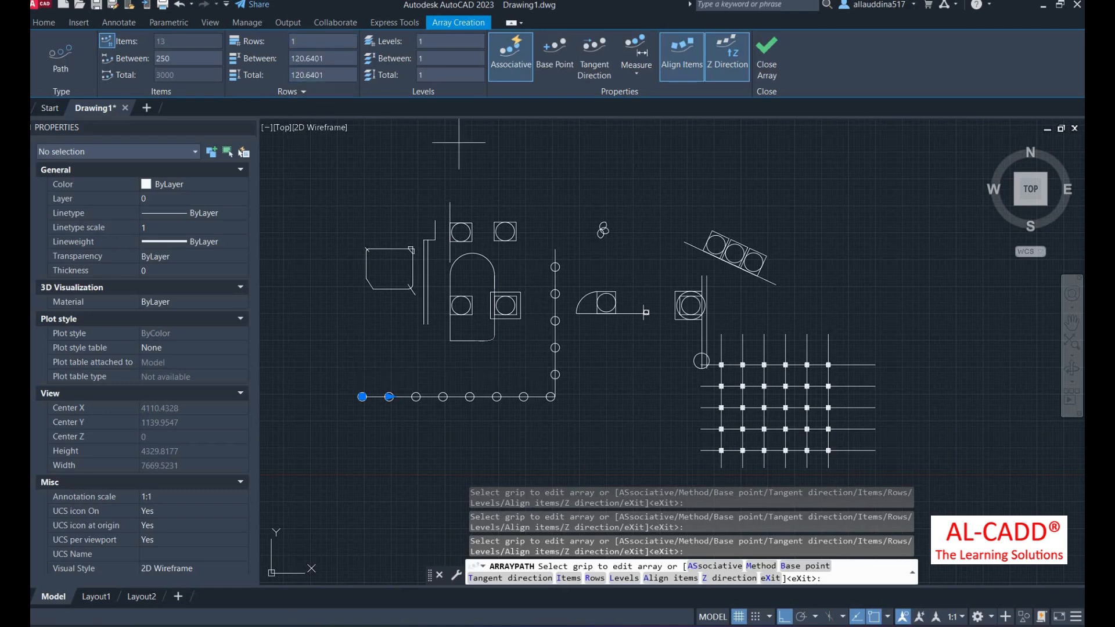
right_click(538, 186)
click(557, 187)
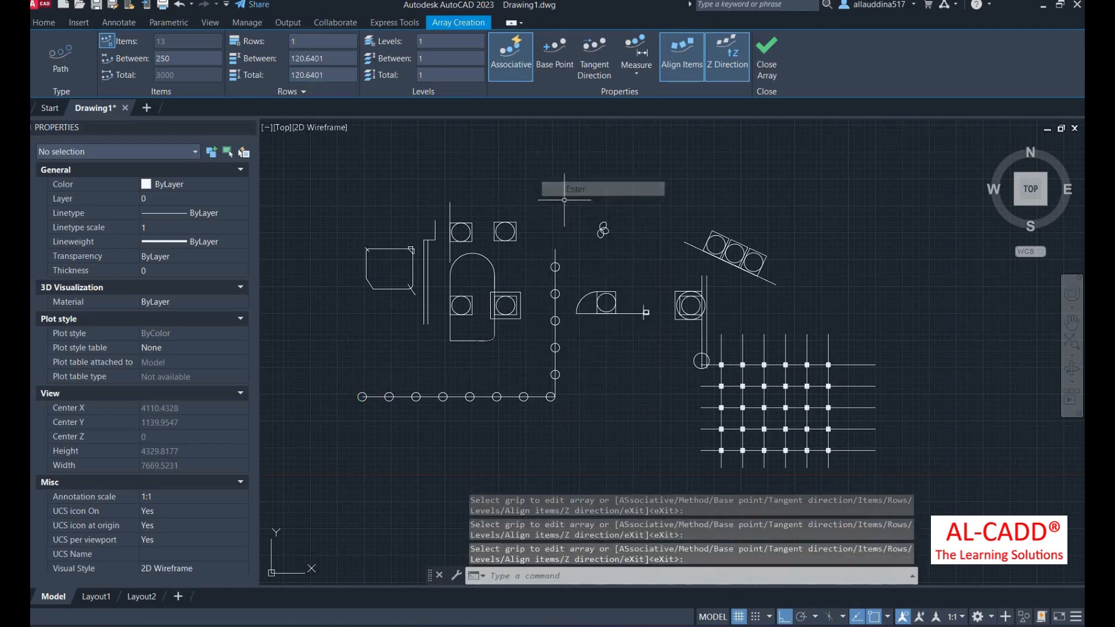
- Browse the available array types in the Array drop-down
click(323, 74)
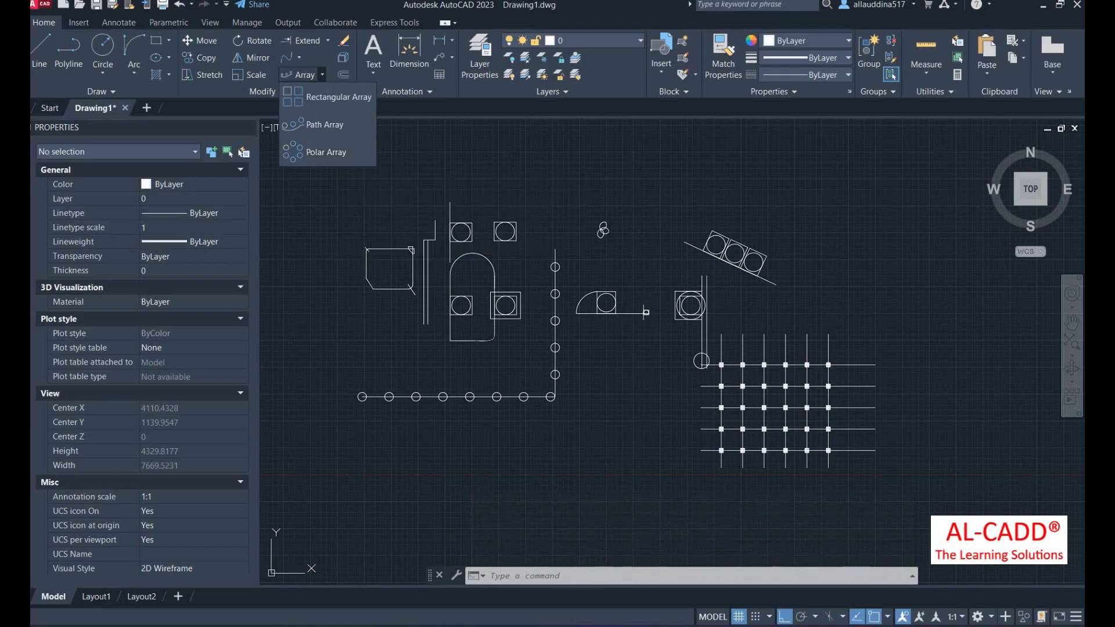
scroll(669, 265, down, 2)
scroll(701, 425, up, 2)
scroll(702, 425, up, 2)
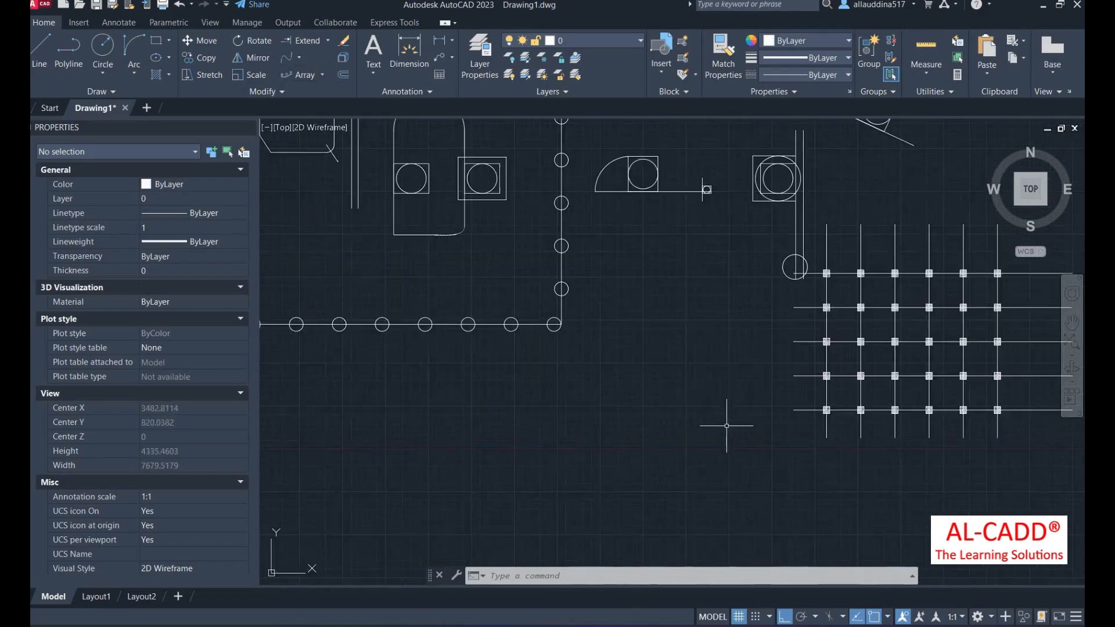
- Draw a large circle centred below the L-shaped row of circles
click(104, 50)
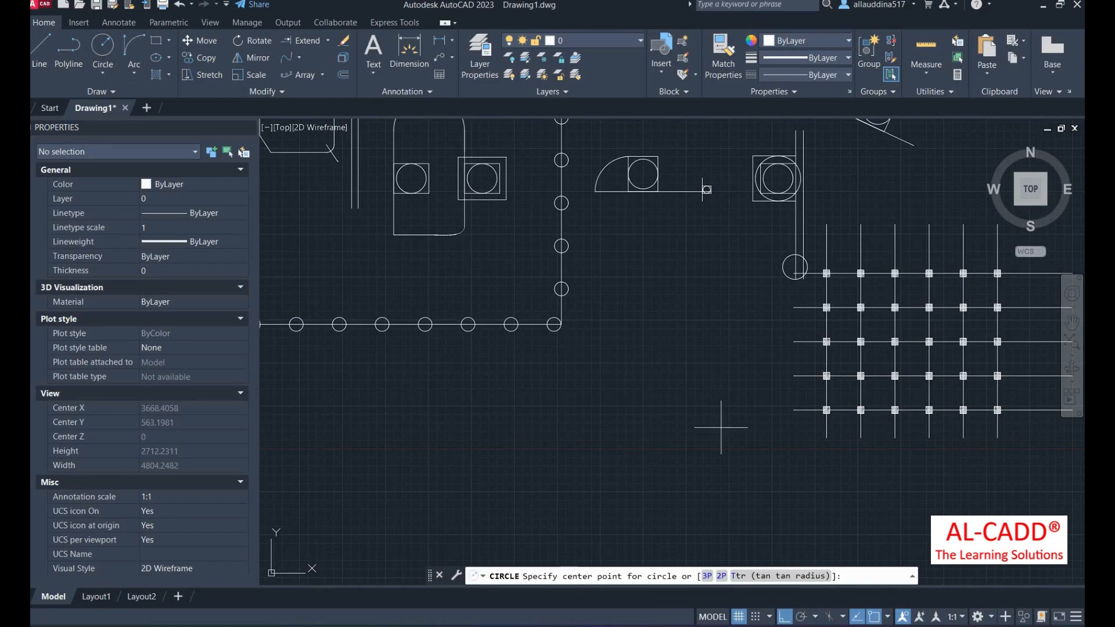
scroll(610, 420, down, 2)
scroll(610, 420, up, 4)
click(597, 375)
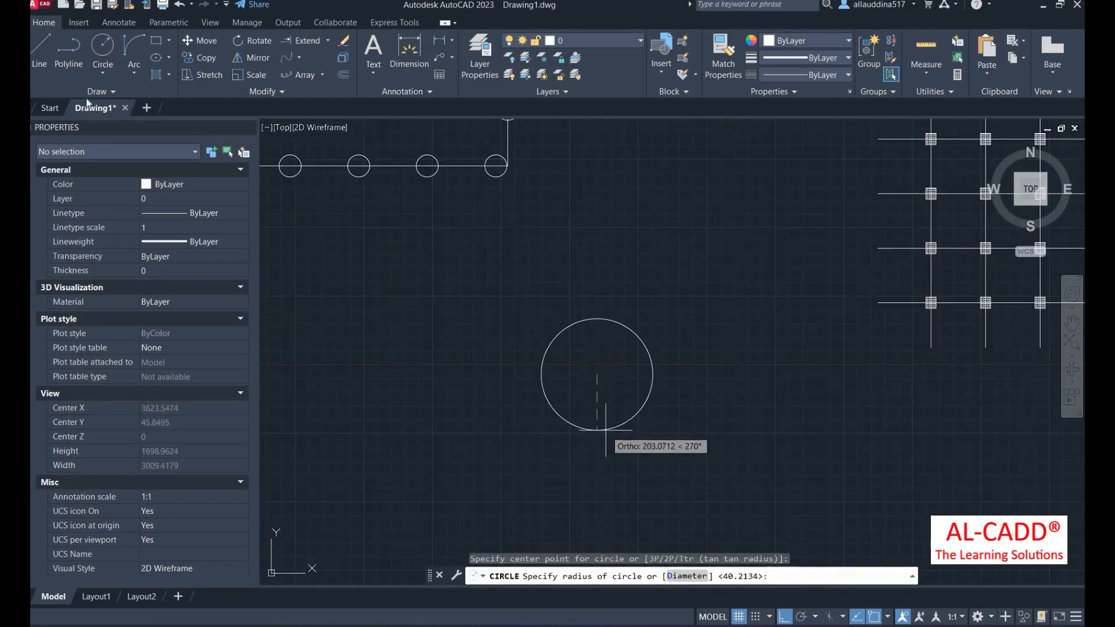
click(604, 430)
- Draw half a trapezoid on the circle's top with LINE: a vertical edge and a slanted side
click(46, 72)
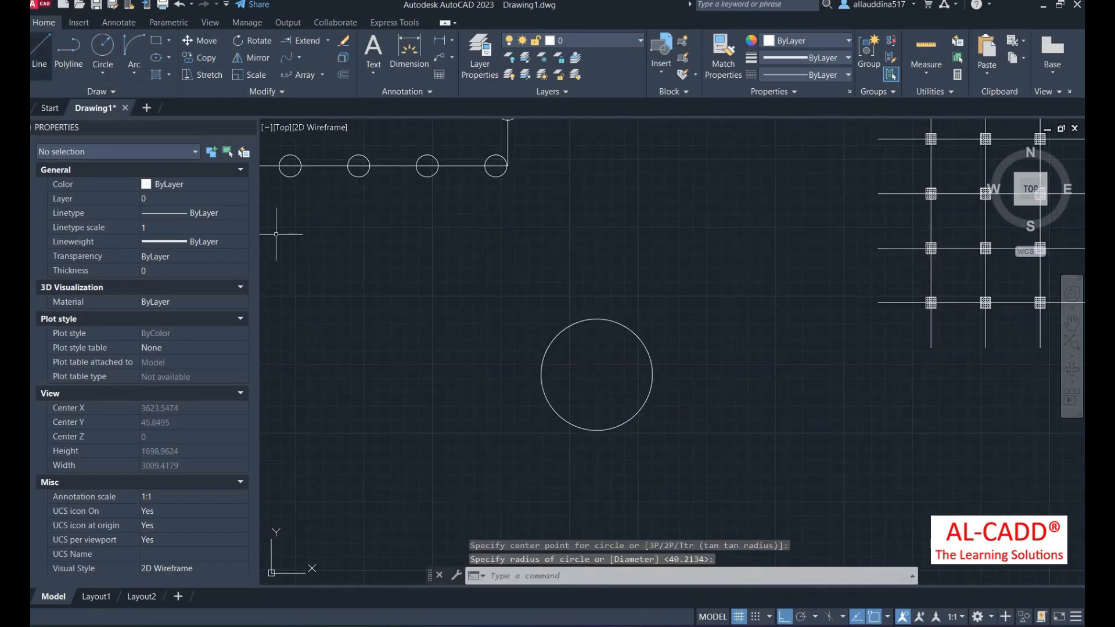
click(597, 319)
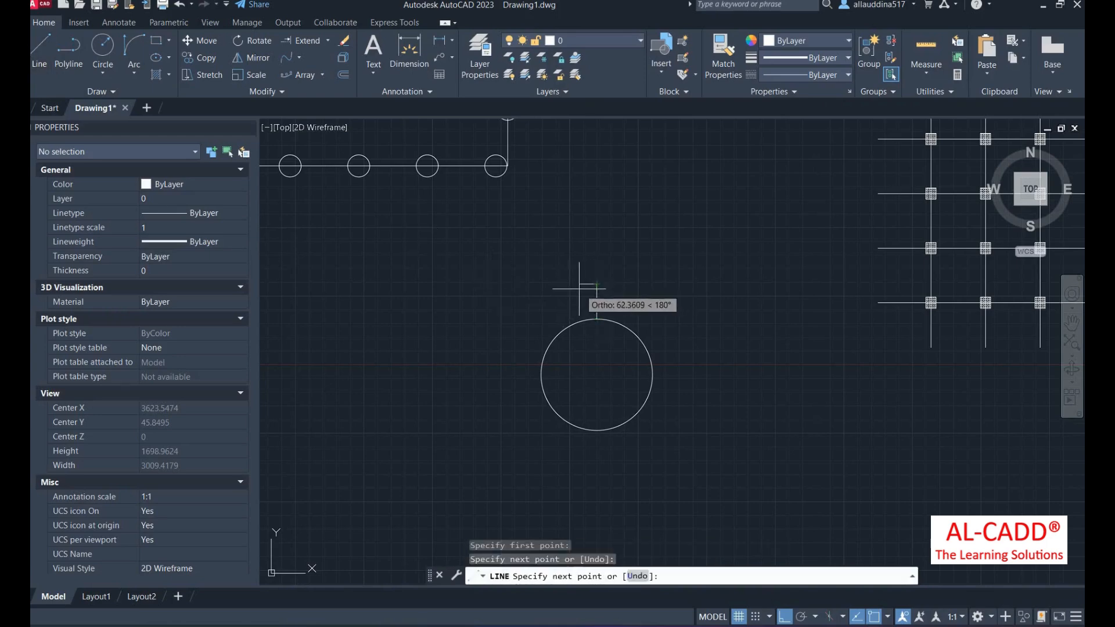
click(577, 286)
click(584, 320)
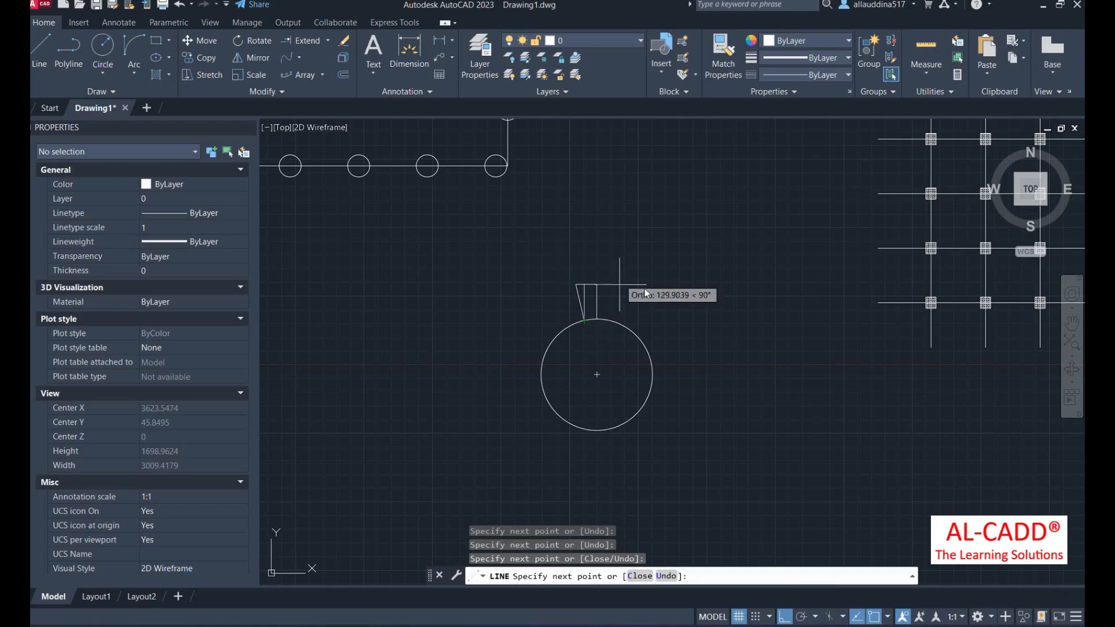
right_click(620, 278)
click(645, 287)
scroll(557, 314, up, 2)
- Mirror the half-trapezoid edges about the vertical line, keeping the originals
click(609, 263)
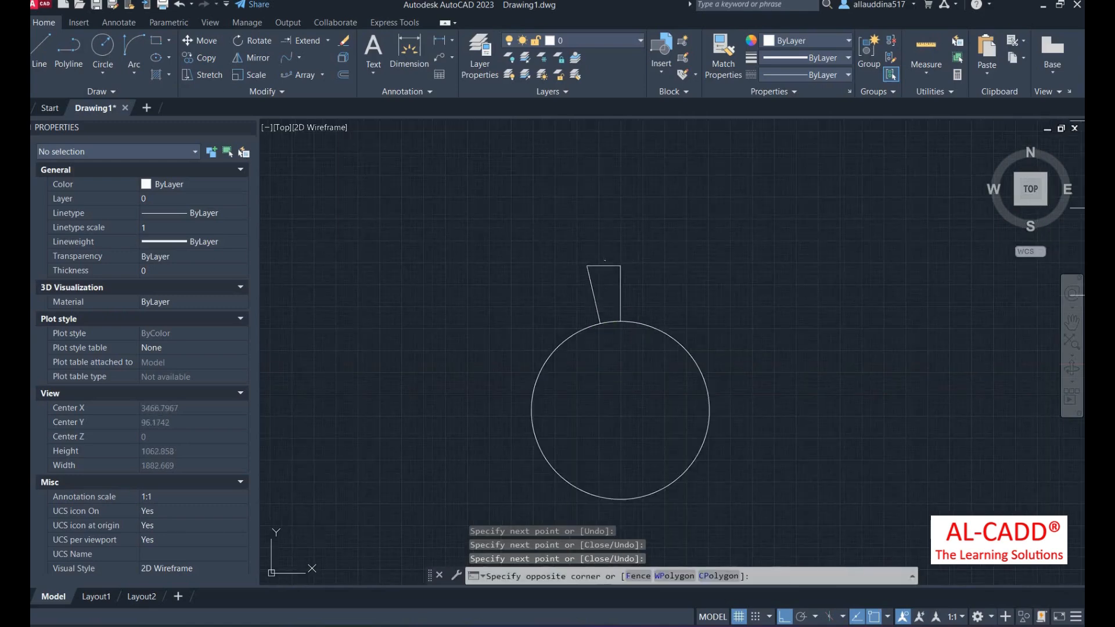
click(587, 290)
click(252, 58)
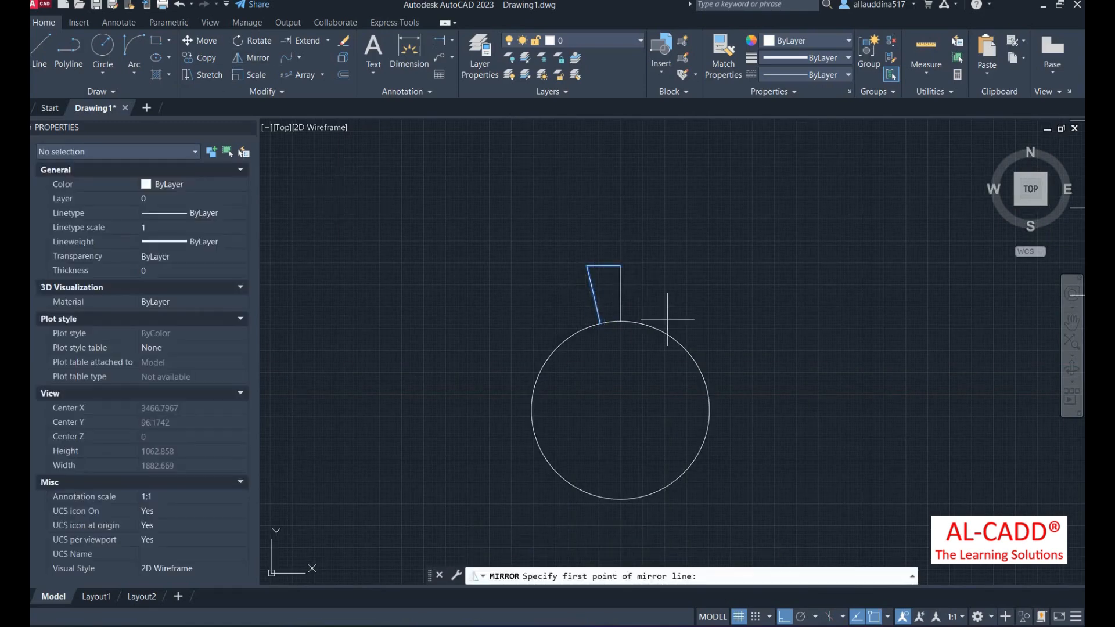
click(620, 267)
click(620, 320)
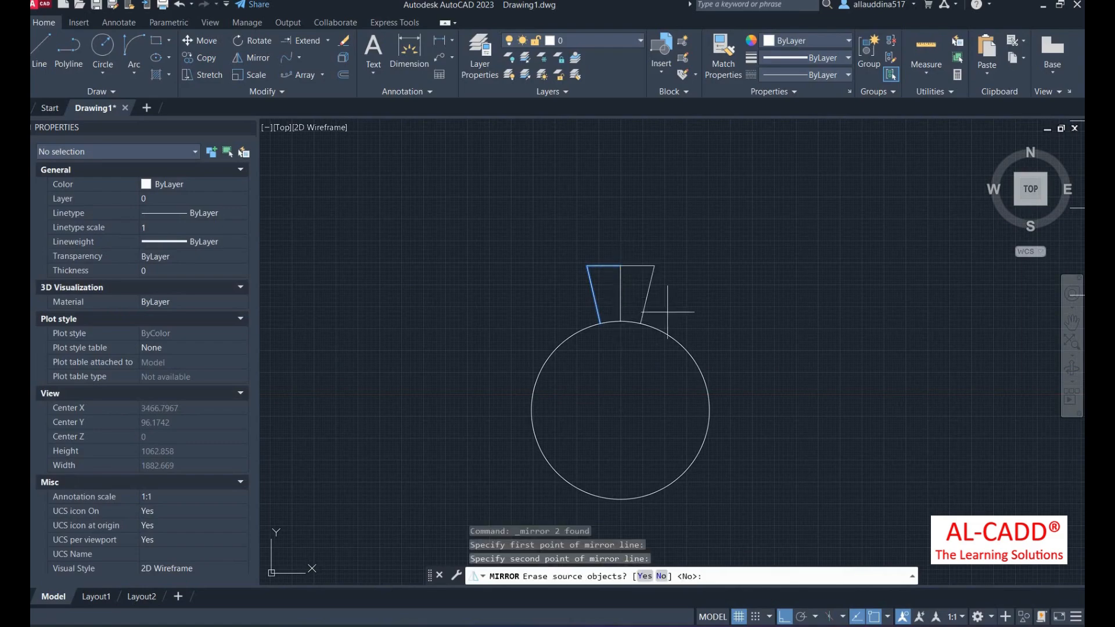
right_click(631, 229)
click(663, 237)
scroll(630, 300, up, 4)
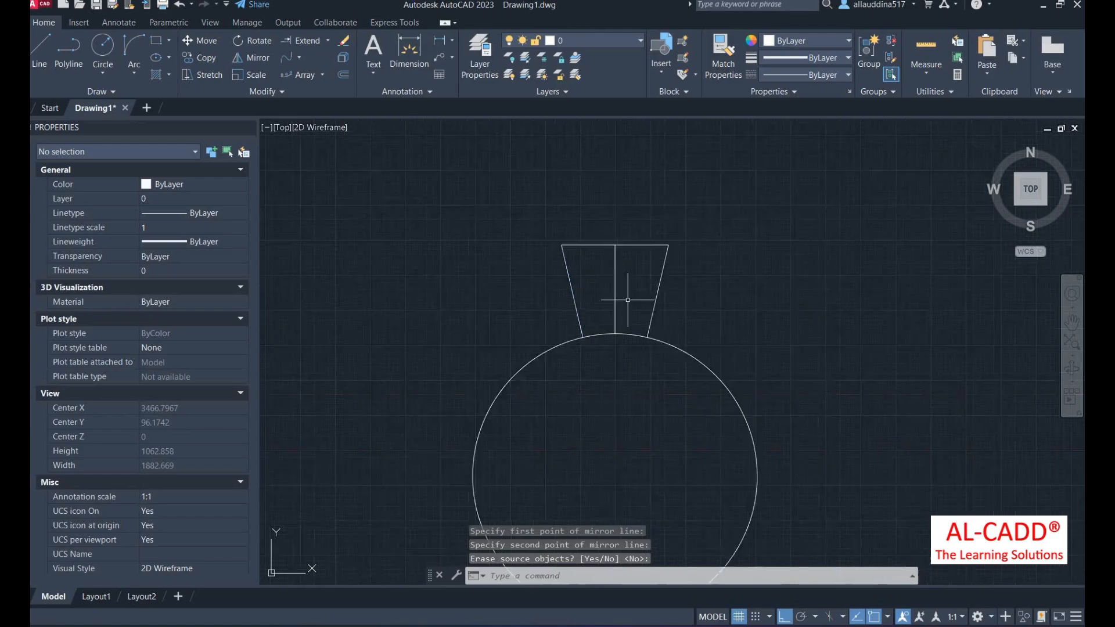
- Erase the middle vertical line, leaving a closed symmetric trapezoid
click(625, 298)
click(566, 259)
key(Delete)
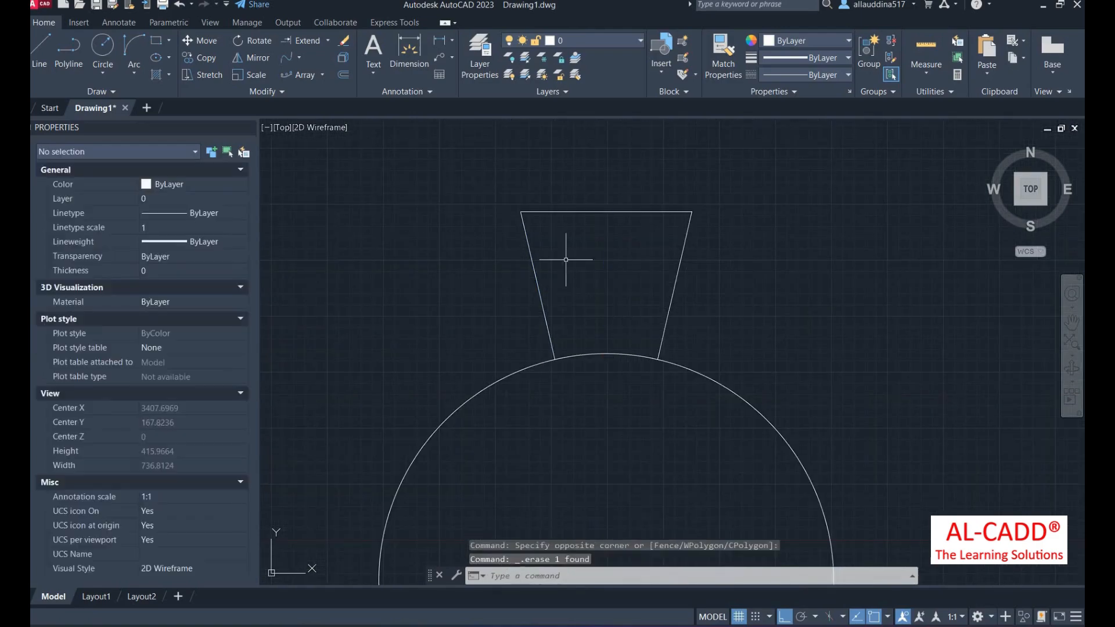
scroll(565, 256, down, 4)
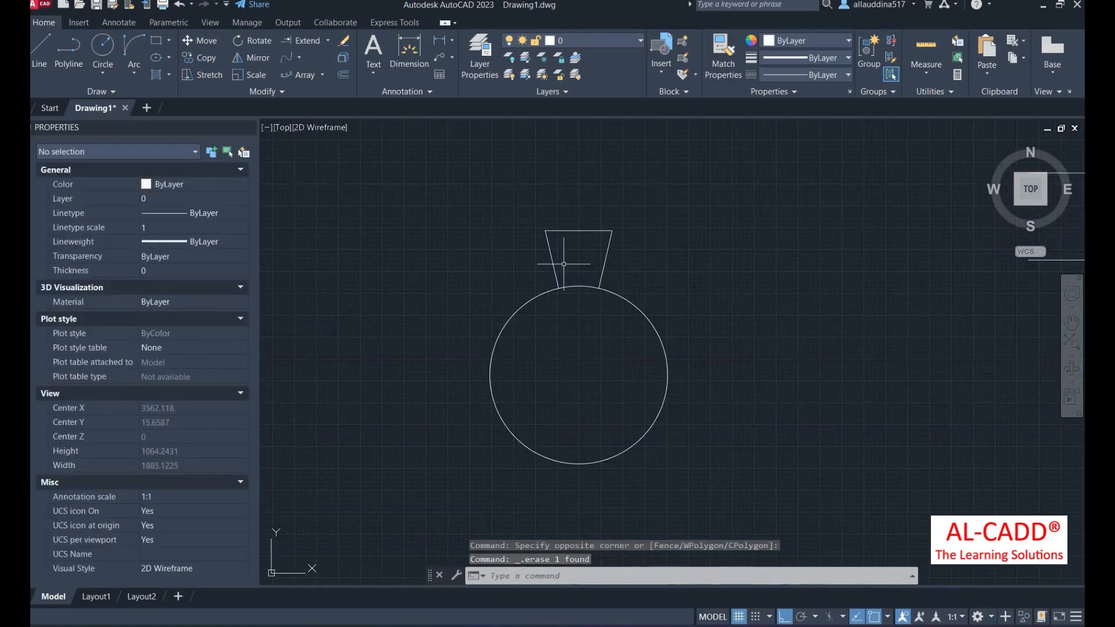
scroll(564, 265, down, 3)
scroll(589, 258, up, 3)
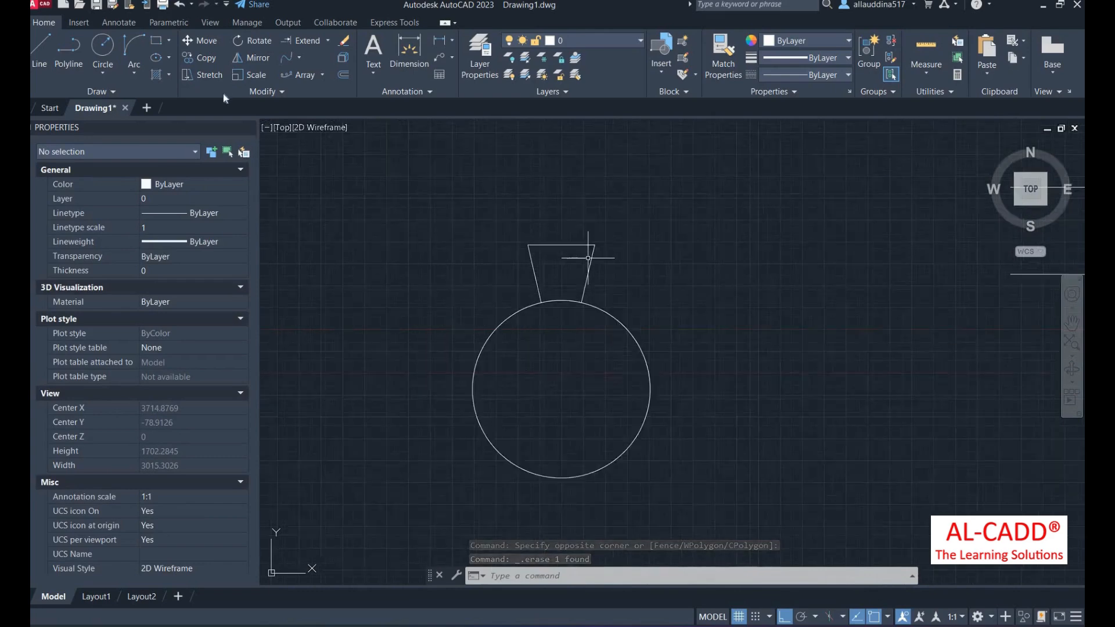
- Start a polar array of the four trapezoid edges centred on the circle's centre
click(322, 75)
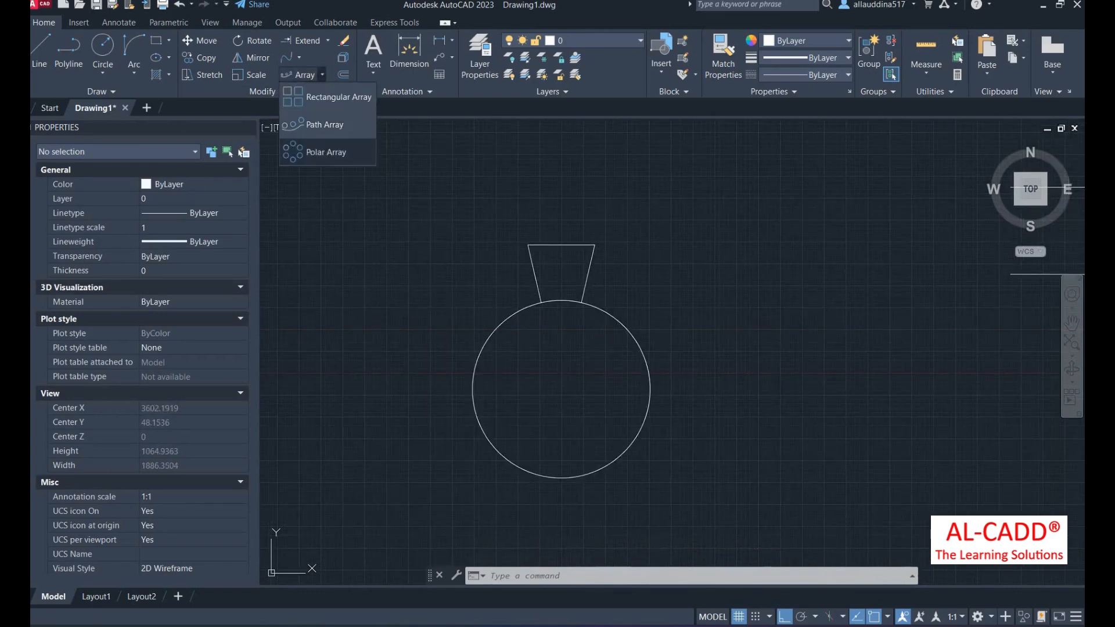
click(322, 152)
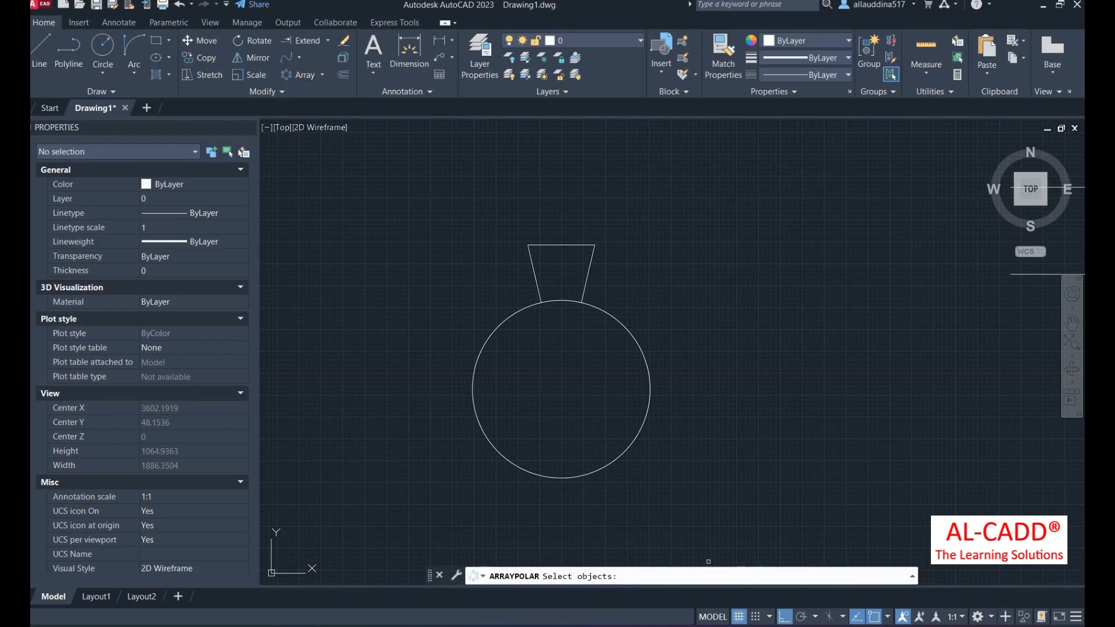
click(629, 225)
click(484, 265)
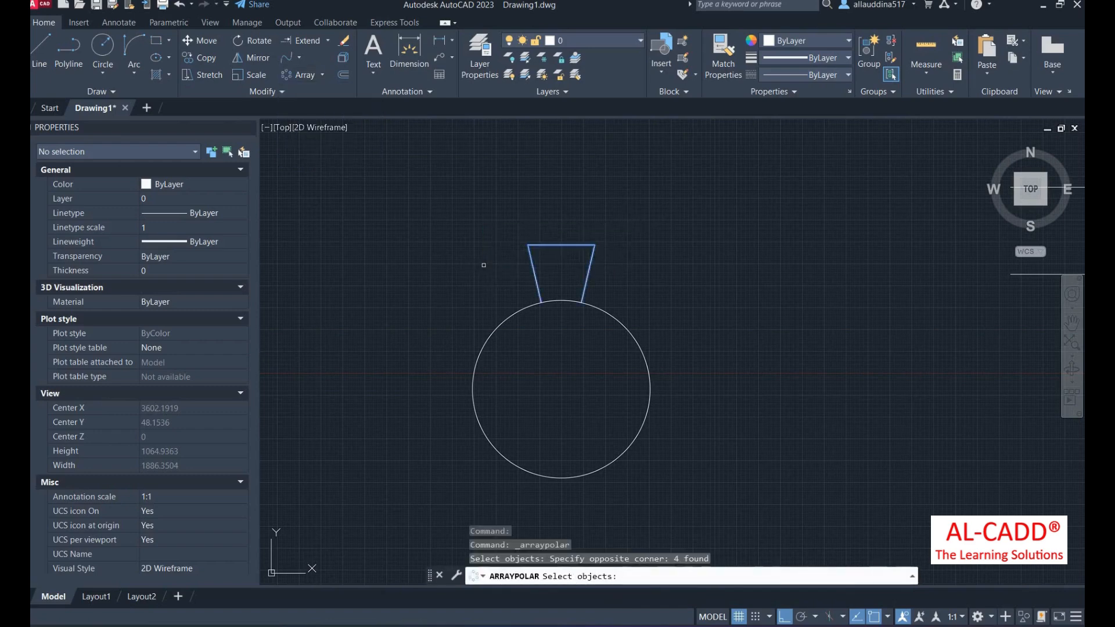
key(Return)
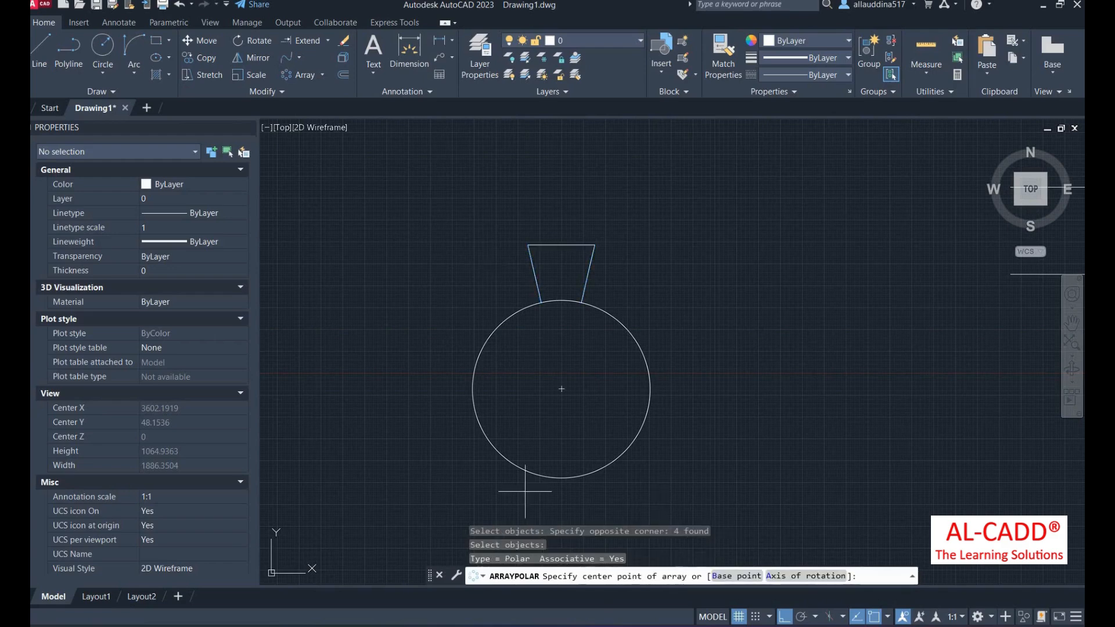
click(562, 389)
scroll(561, 347, down, 4)
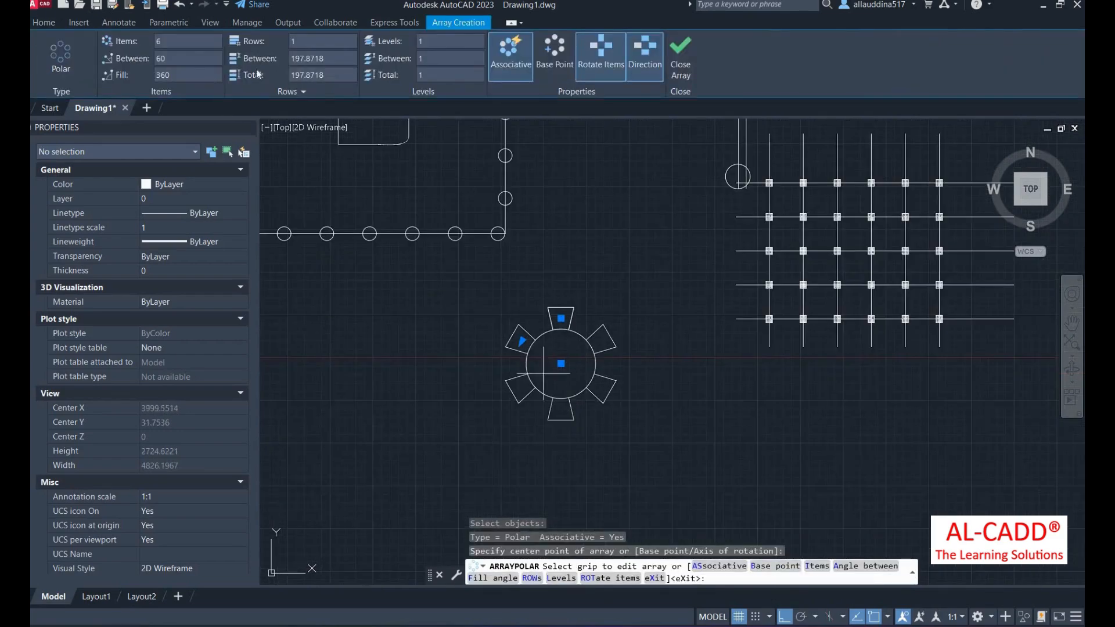
- Try item counts of 10, then 4, around the circle
click(177, 41)
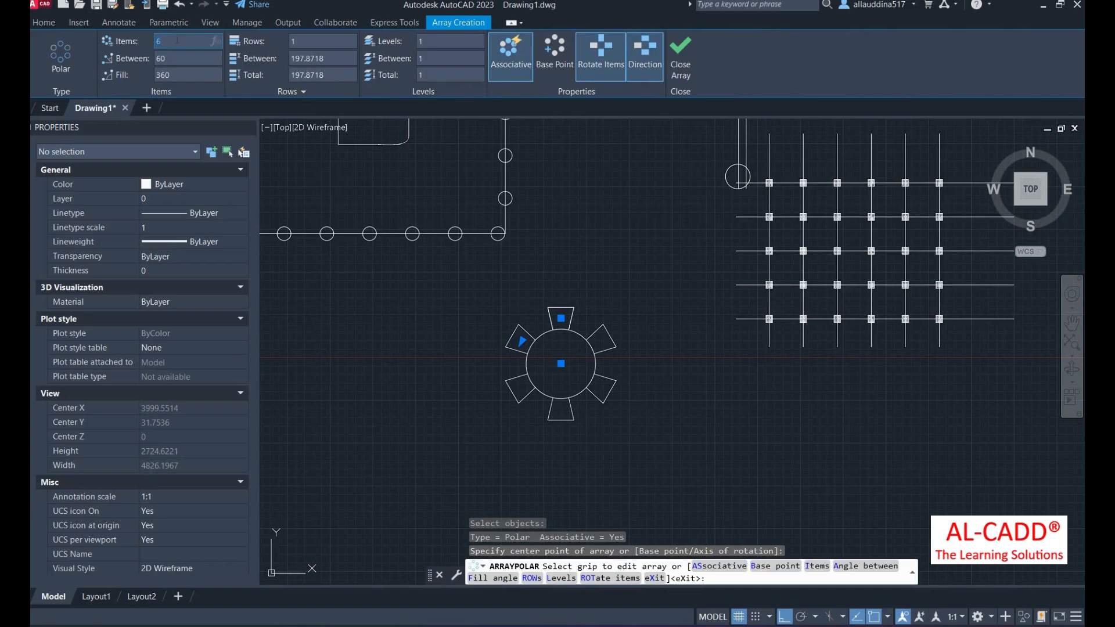
key(BackSpace)
text(10)
key(Return)
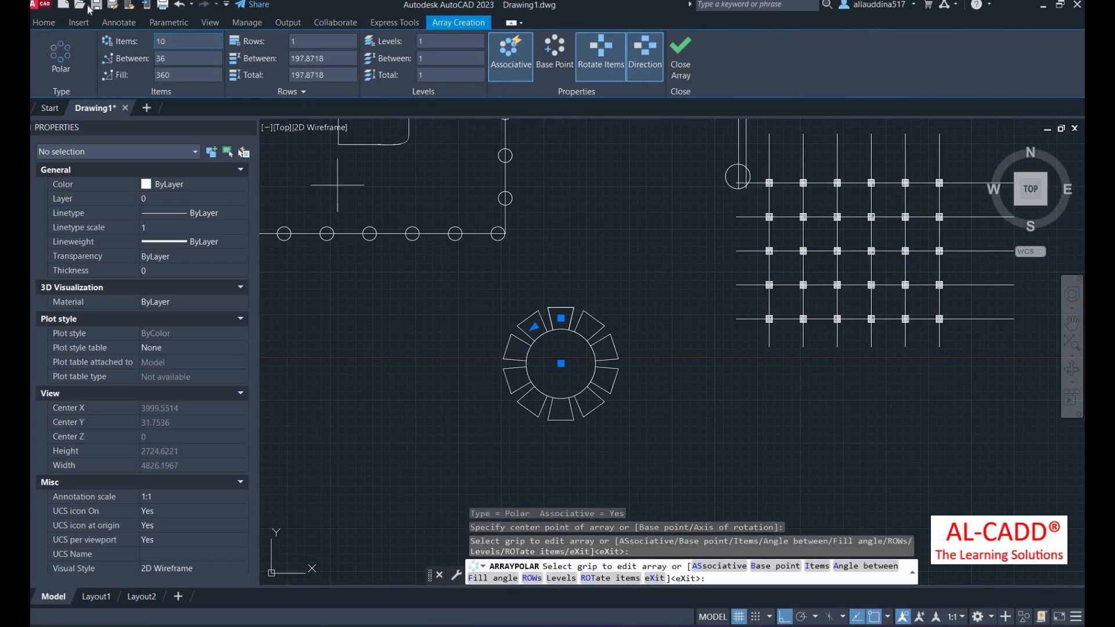
click(185, 40)
text(4)
key(Return)
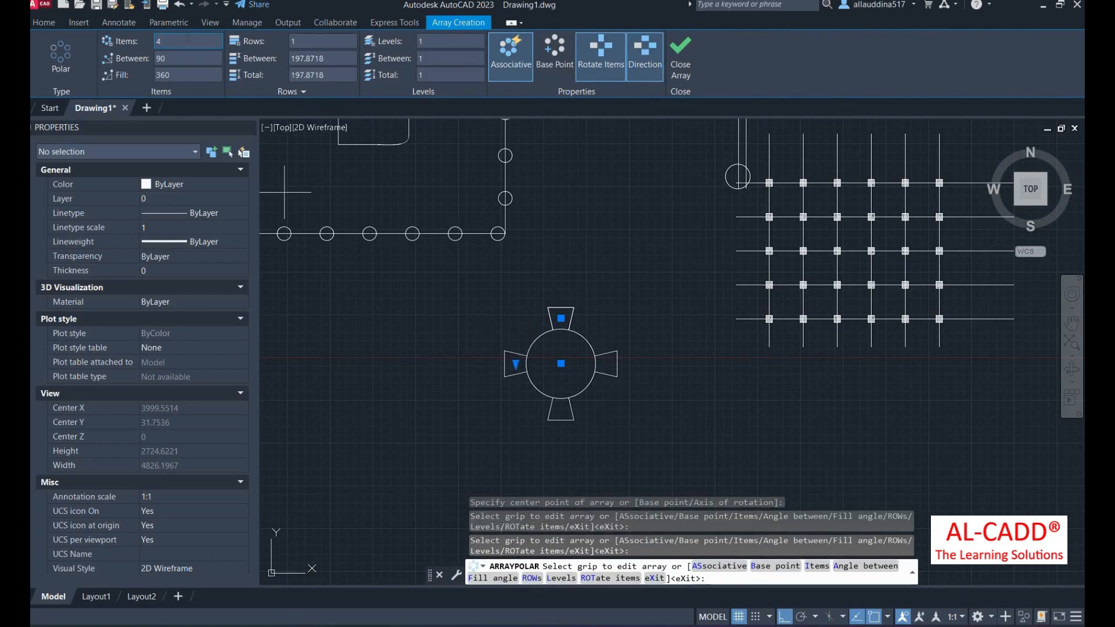
- Set the array to 5 rows and 20 items, then finish it
click(298, 41)
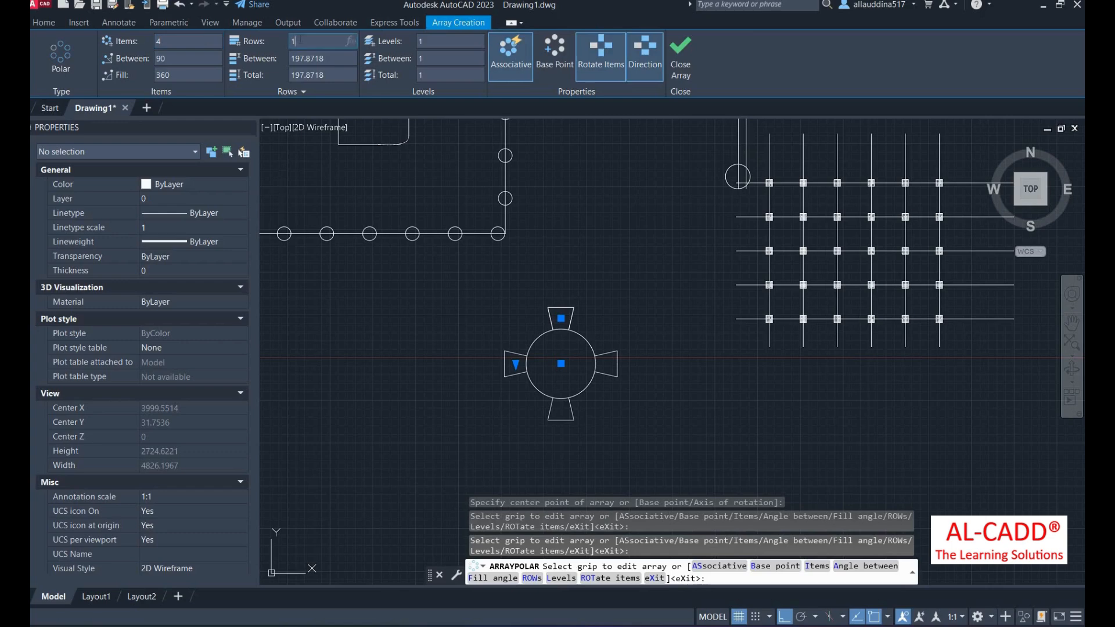
text(5)
key(Return)
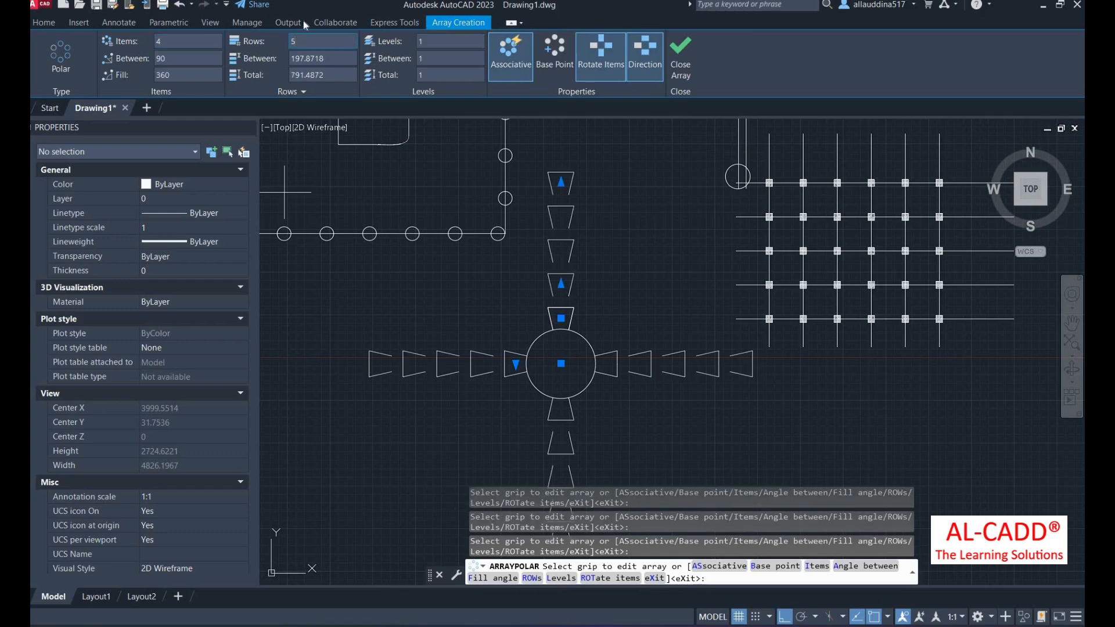
click(190, 41)
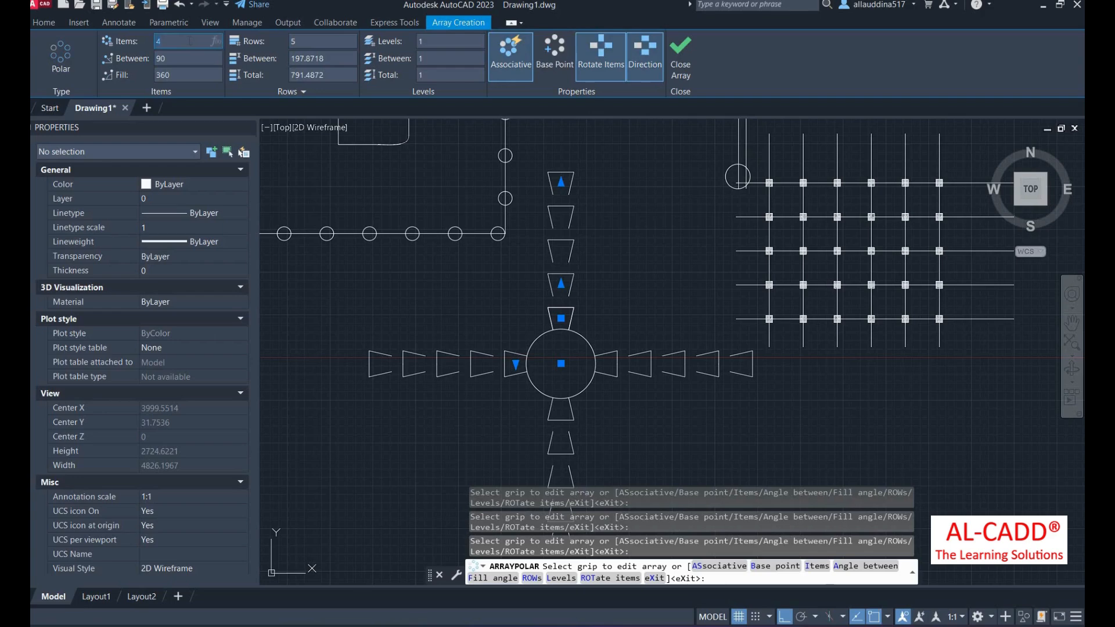
text(20)
key(Return)
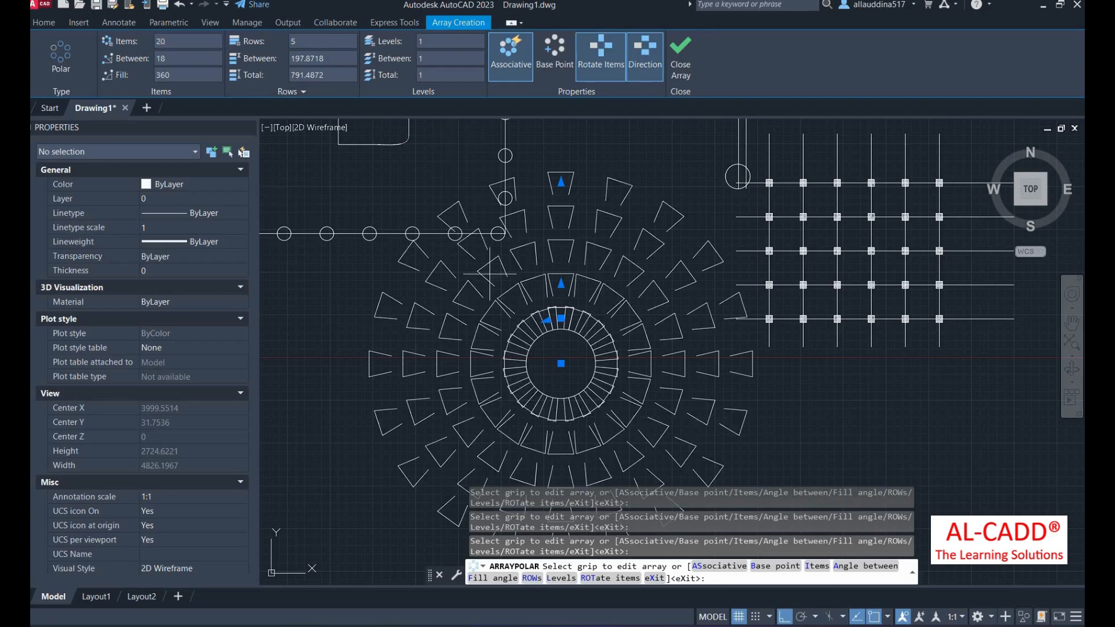
scroll(451, 319, down, 4)
scroll(505, 320, up, 4)
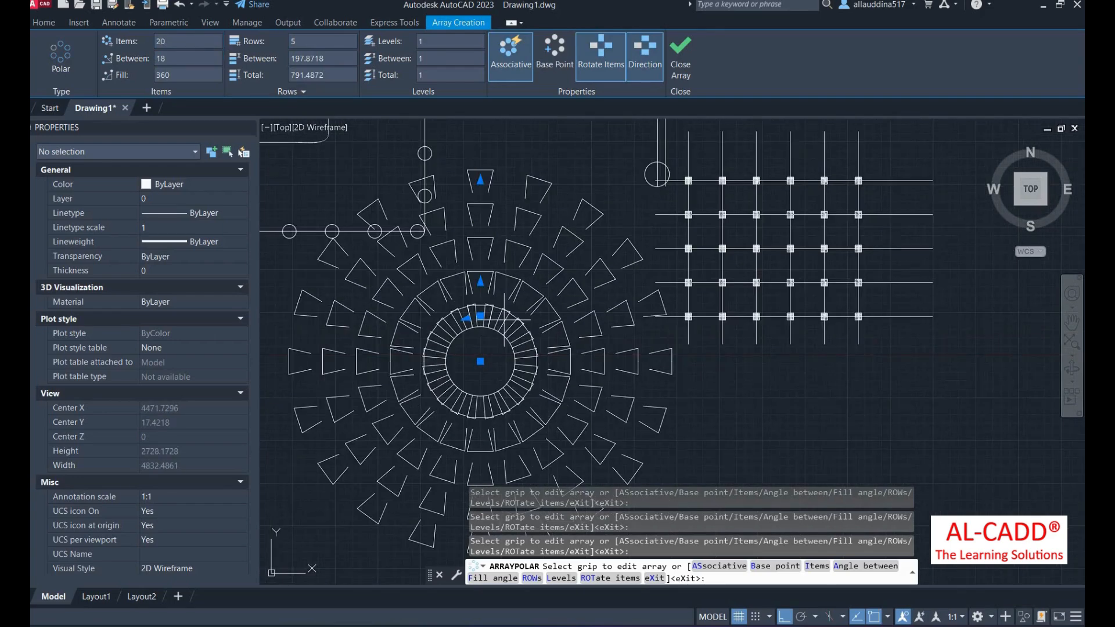
key(Return)
scroll(545, 322, down, 2)
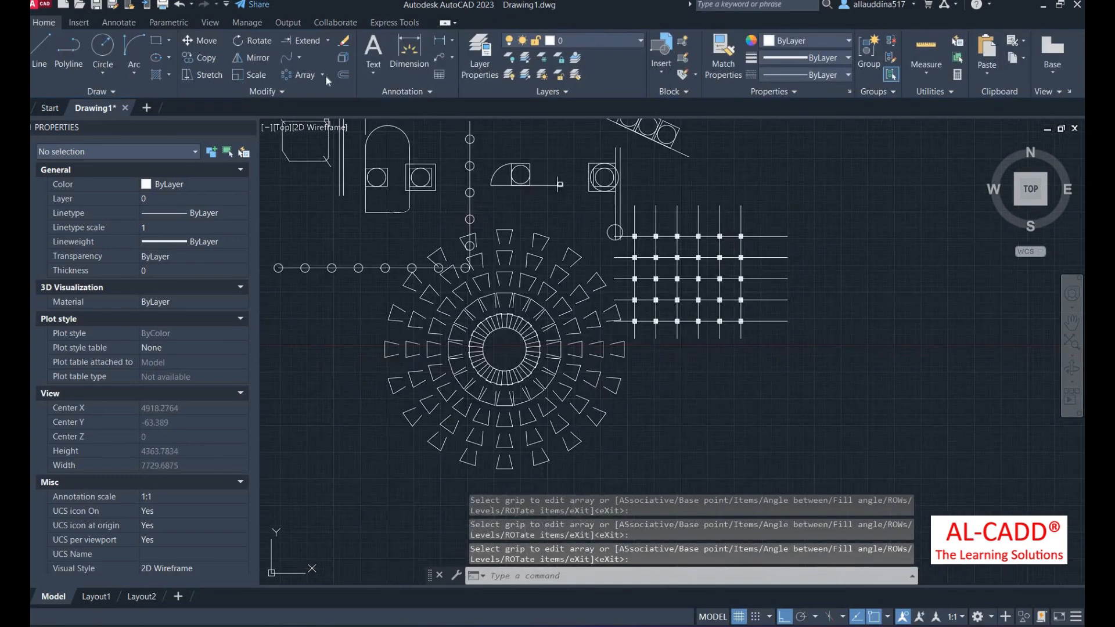